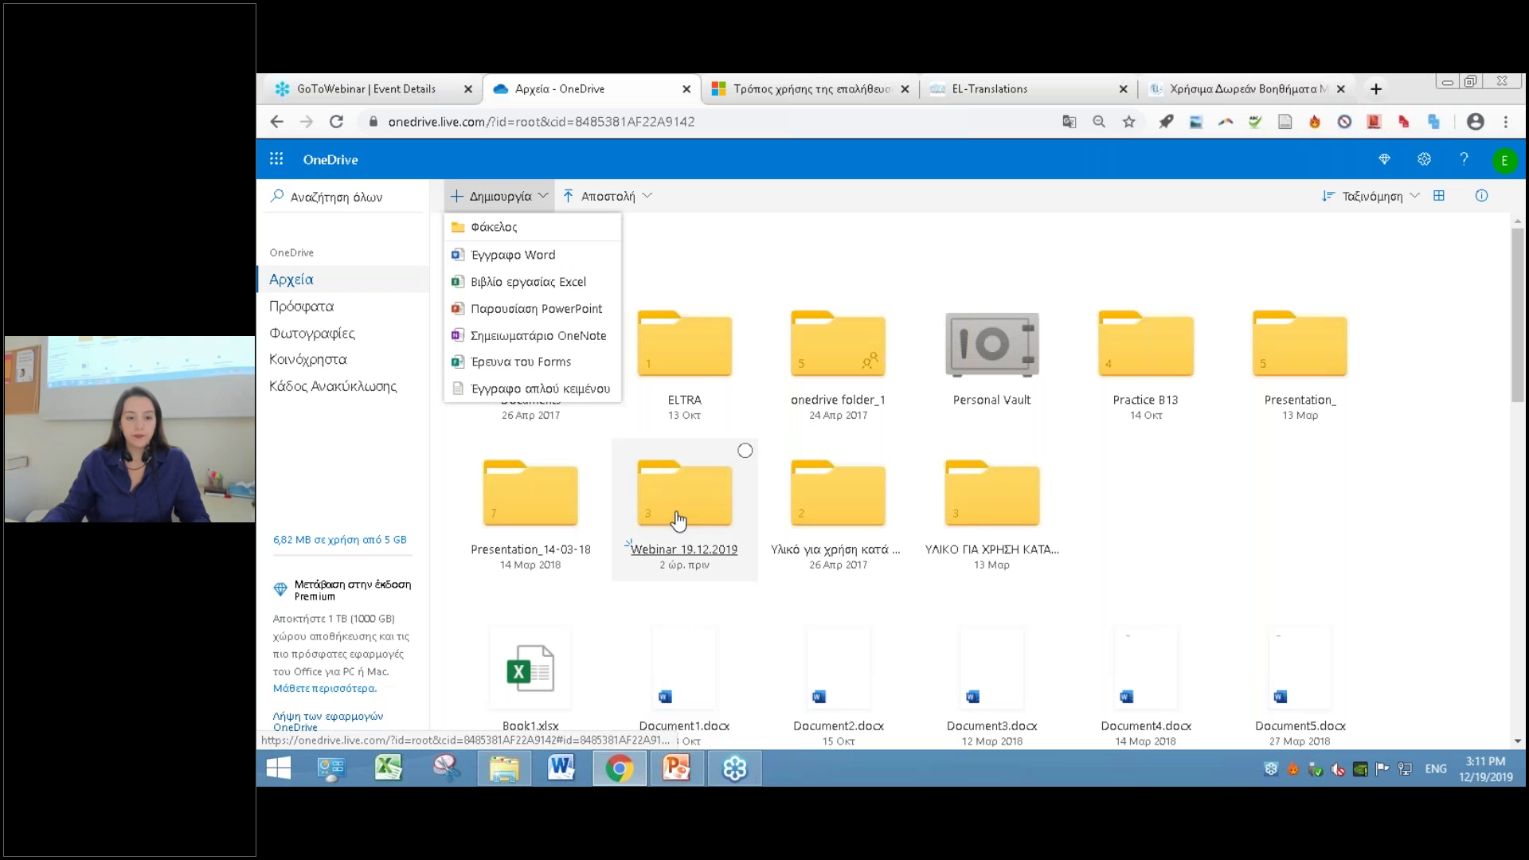
- Open the Webinar 19.12.2019 folder in OneDrive, select Excel_Sample_practice and reload the folder page
left_click(679, 521)
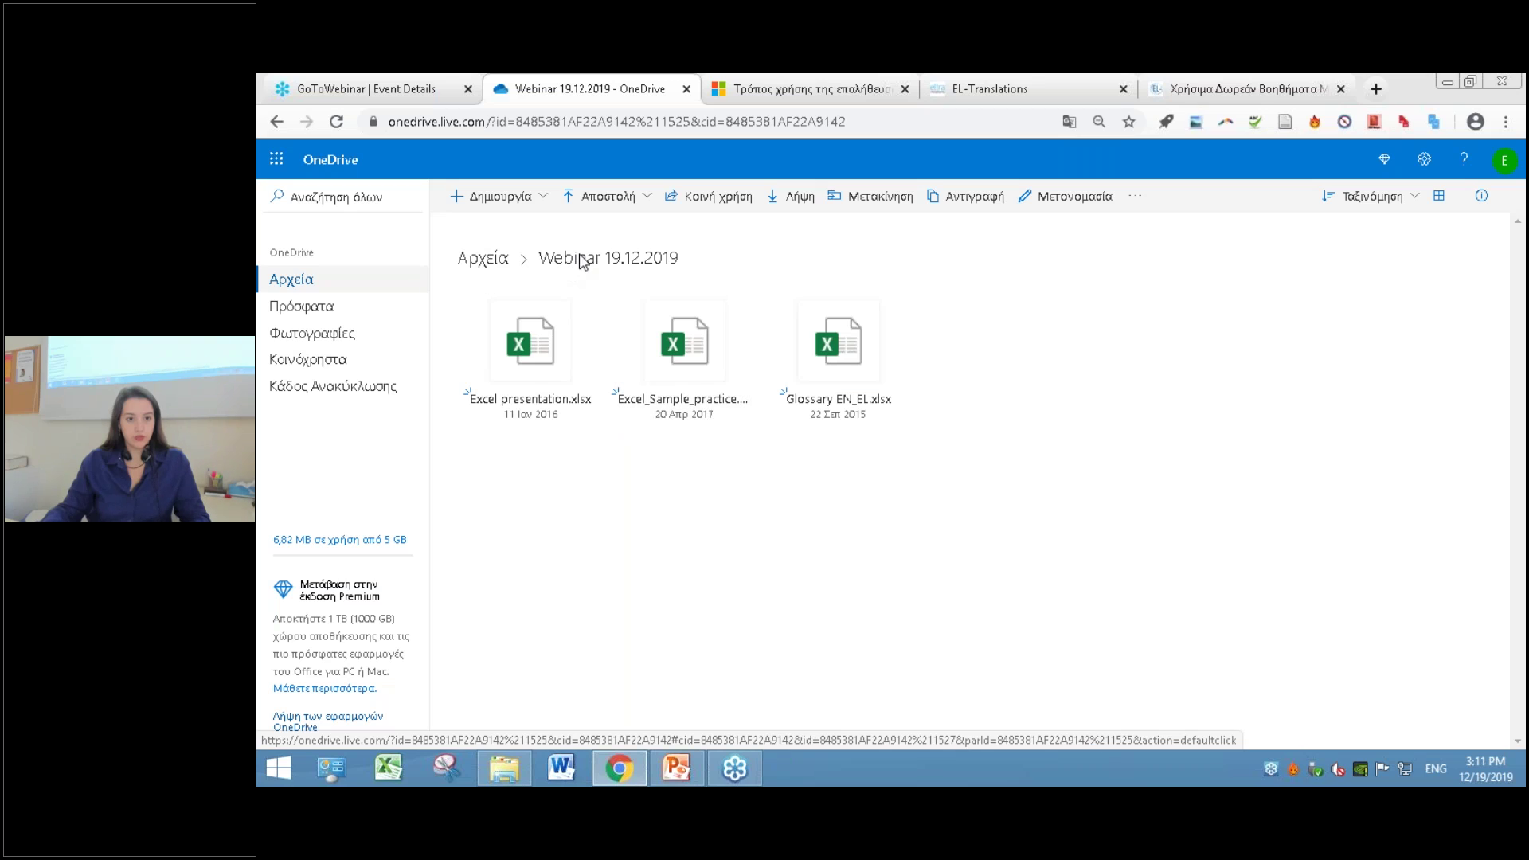
right_click(704, 330)
left_click(720, 343)
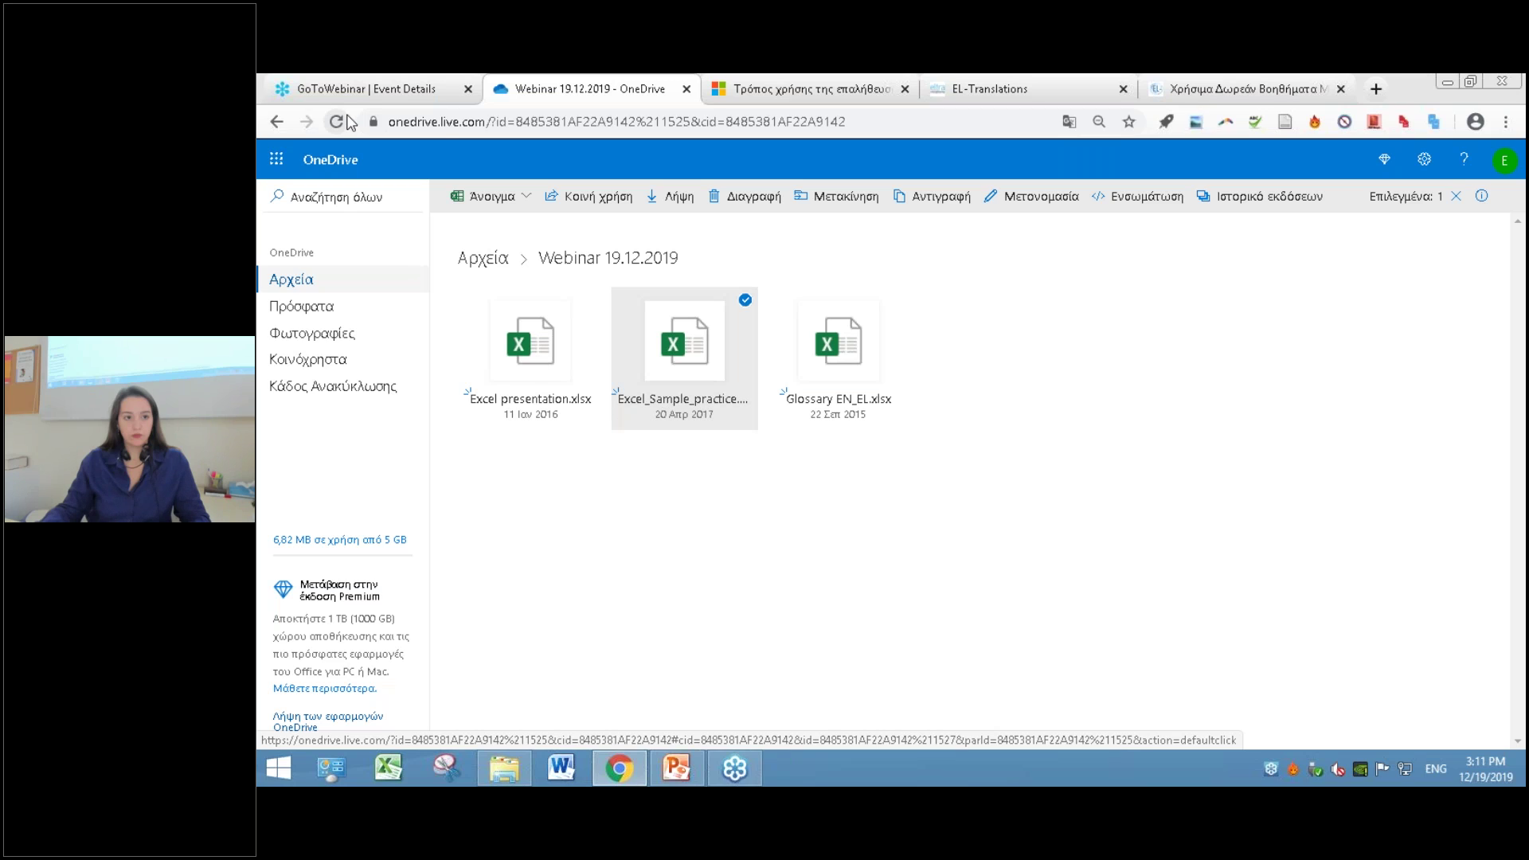
left_click(341, 121)
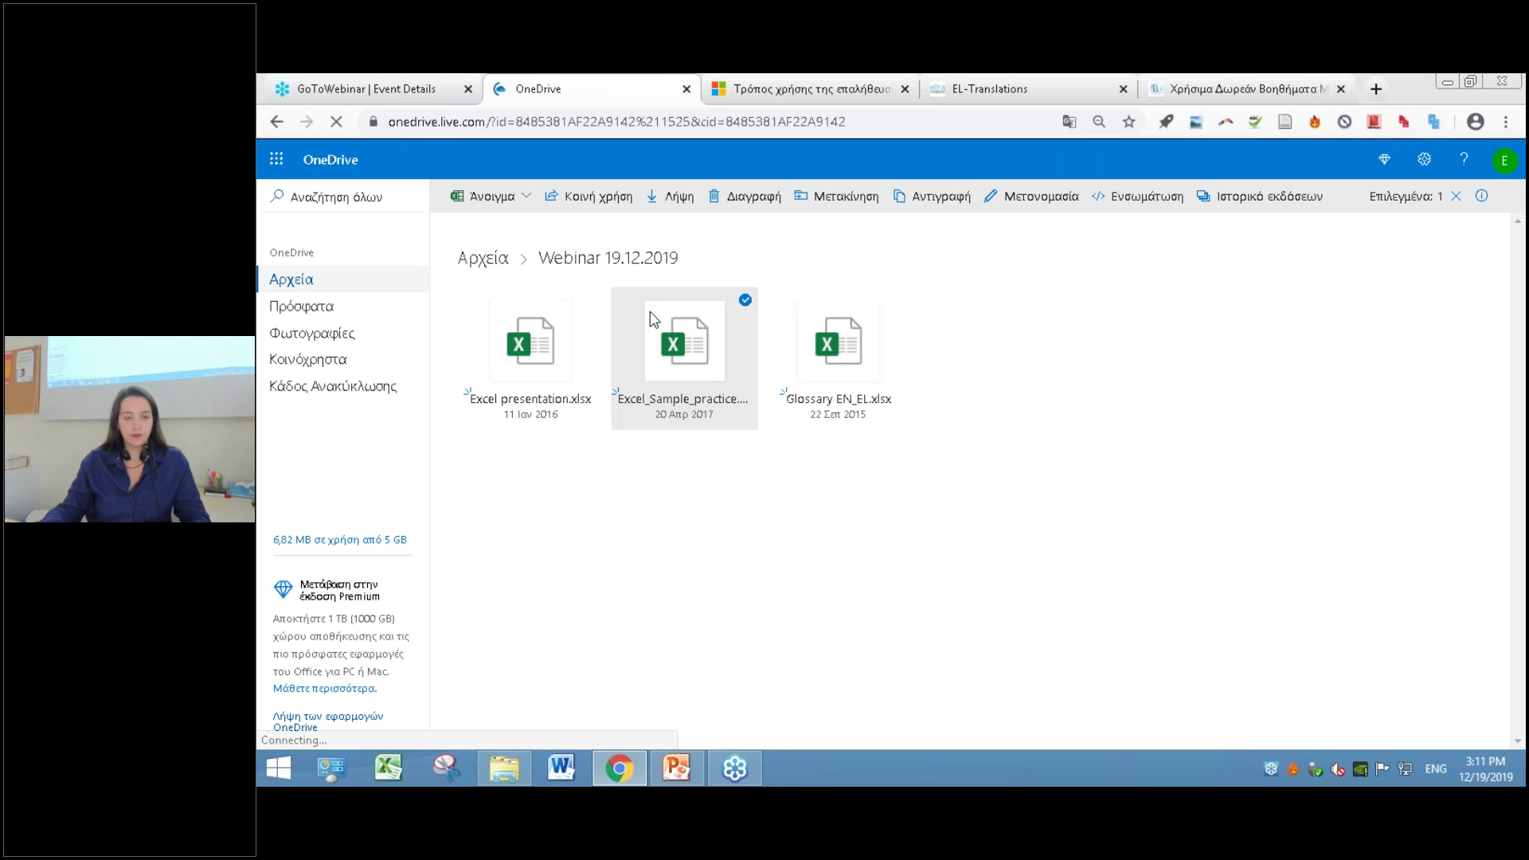
- Preview Excel_Sample_practice.xlsx and open it for editing in Excel Online
right_click(682, 348)
left_click(734, 338)
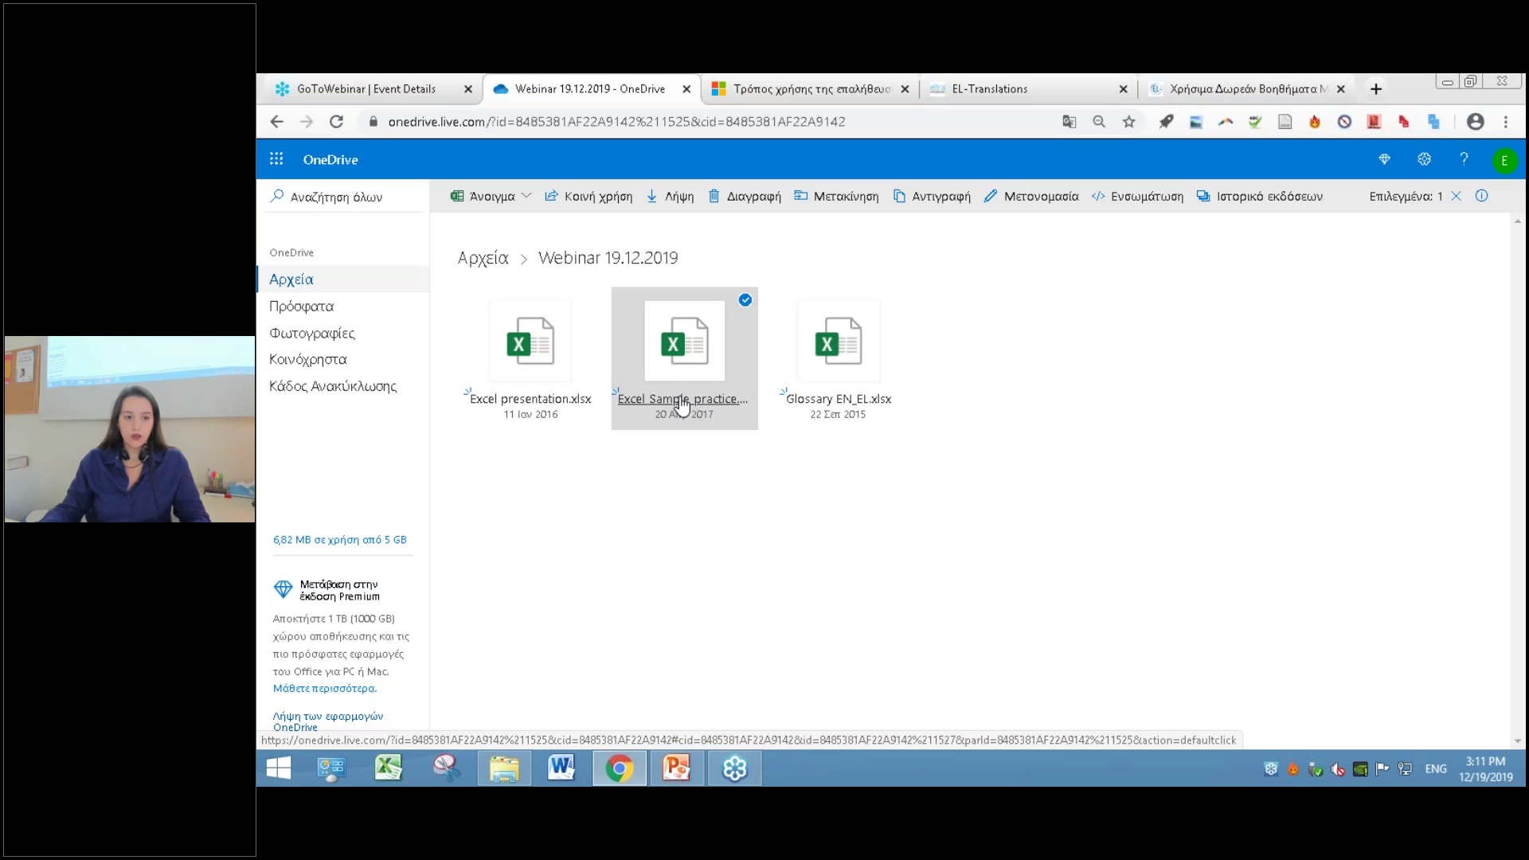
left_click(740, 408)
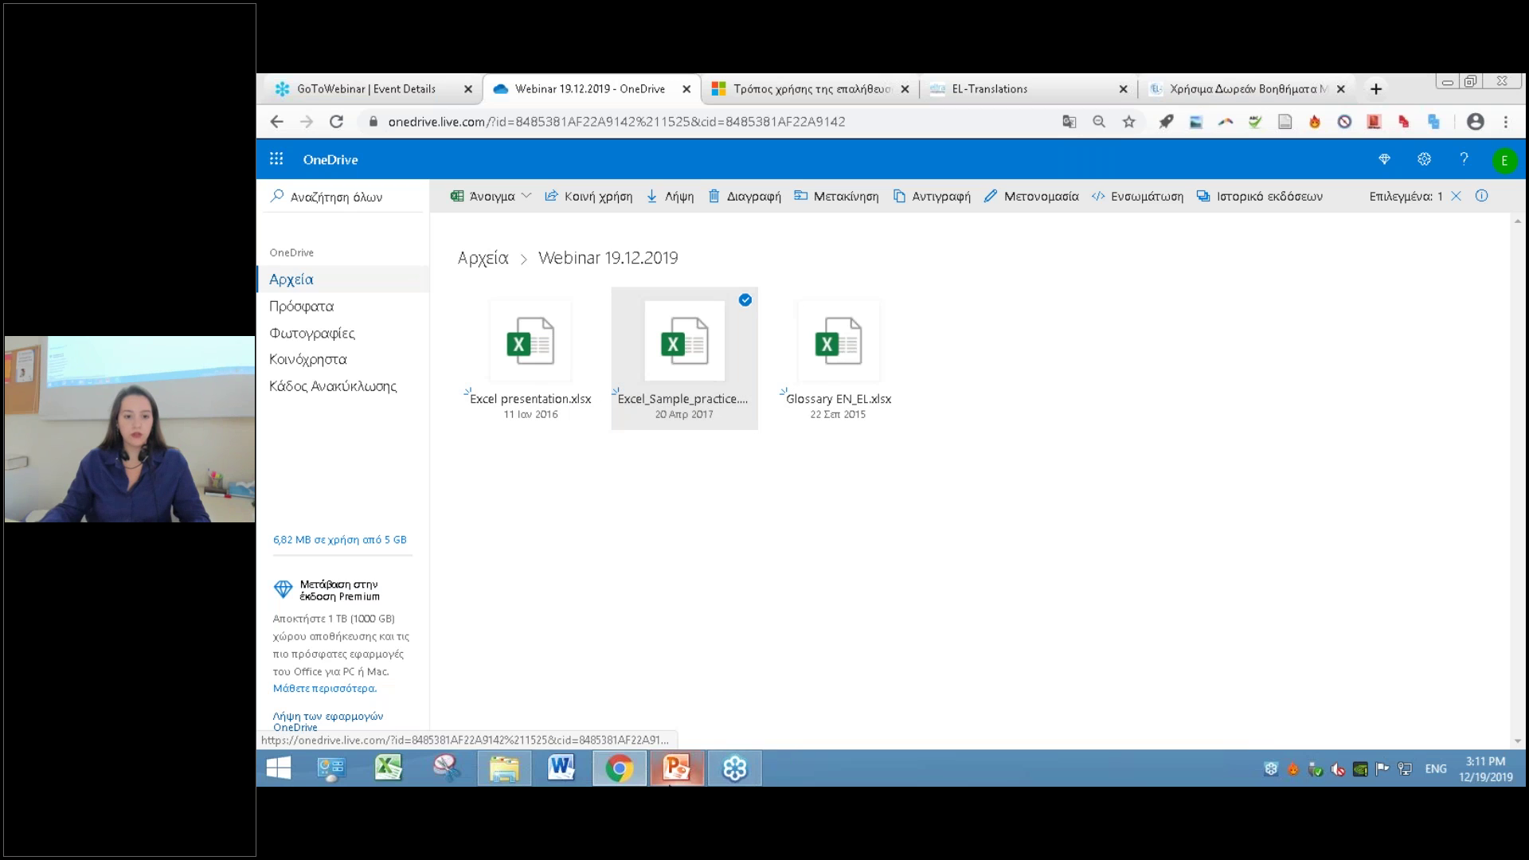
left_click(745, 301)
right_click(676, 406)
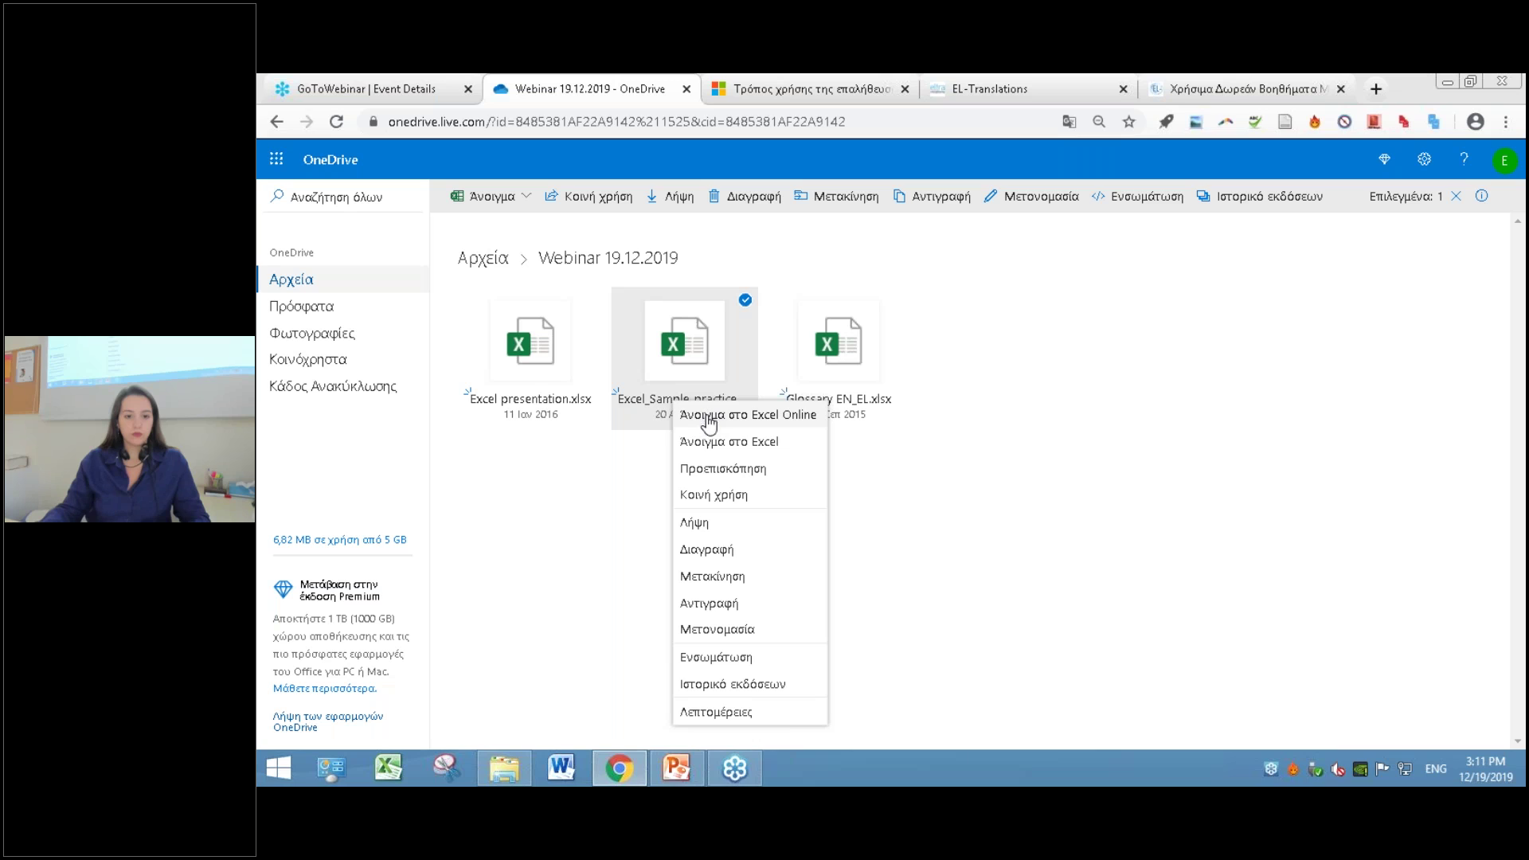
left_click(717, 468)
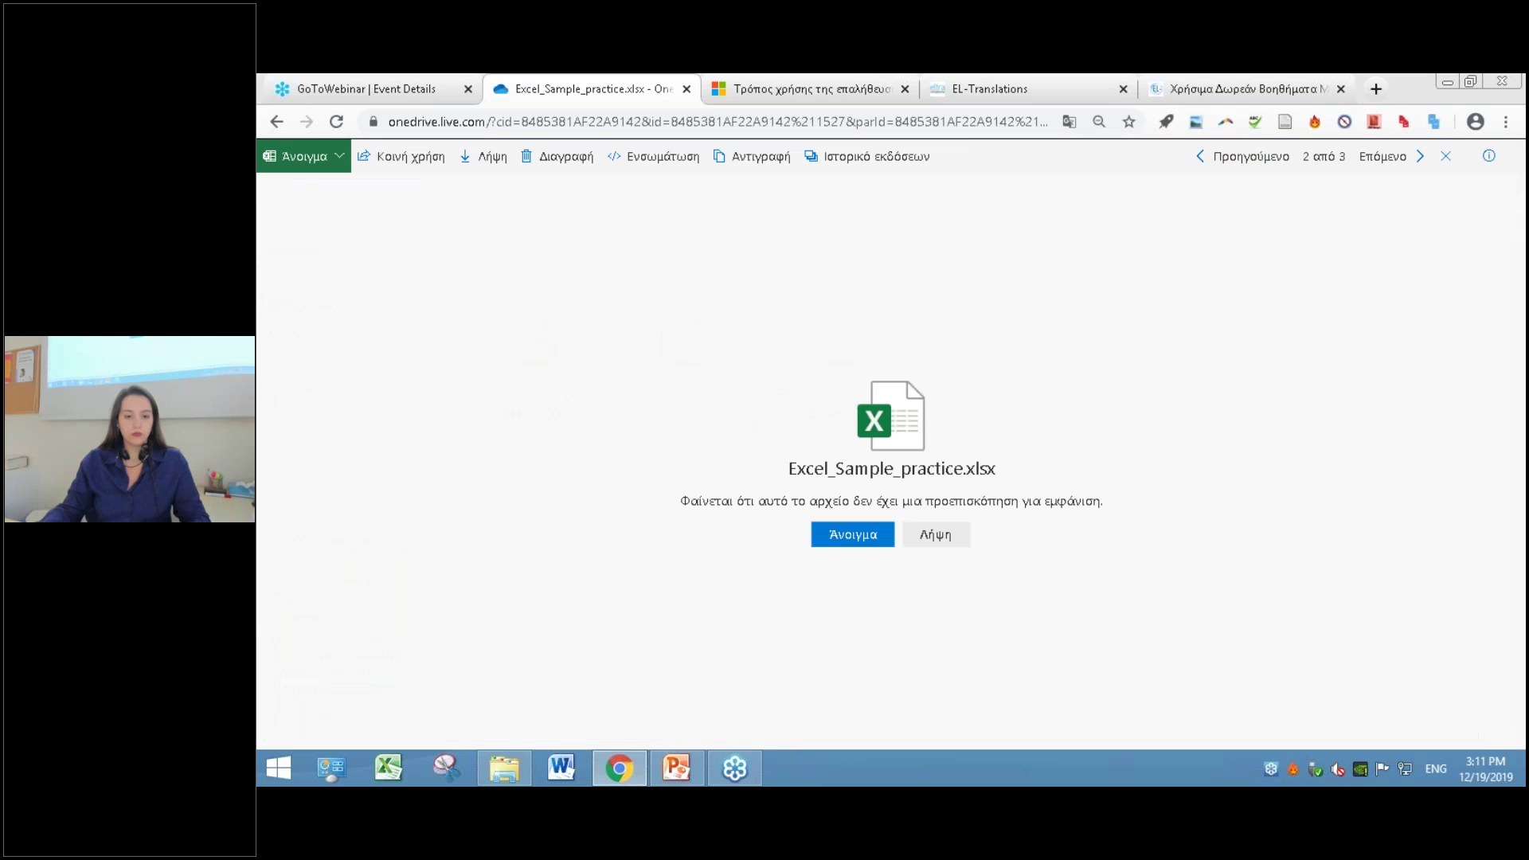
left_click(859, 540)
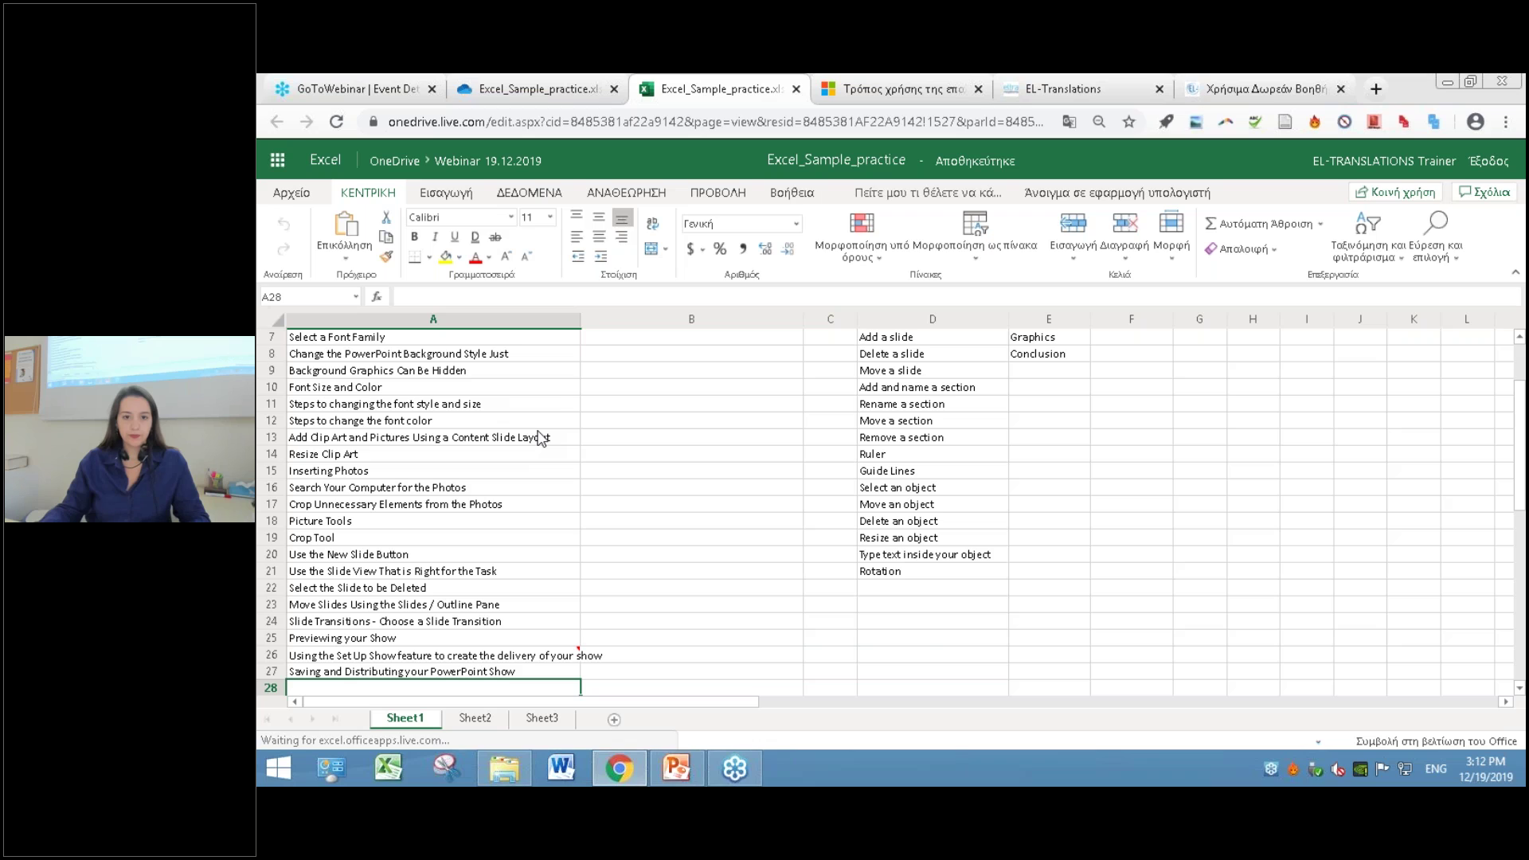
- Step the active cell one cell at a time on Sheet1, through A2 and A3, ending on B2
scroll(451, 368, "up", 2)
left_click(454, 362)
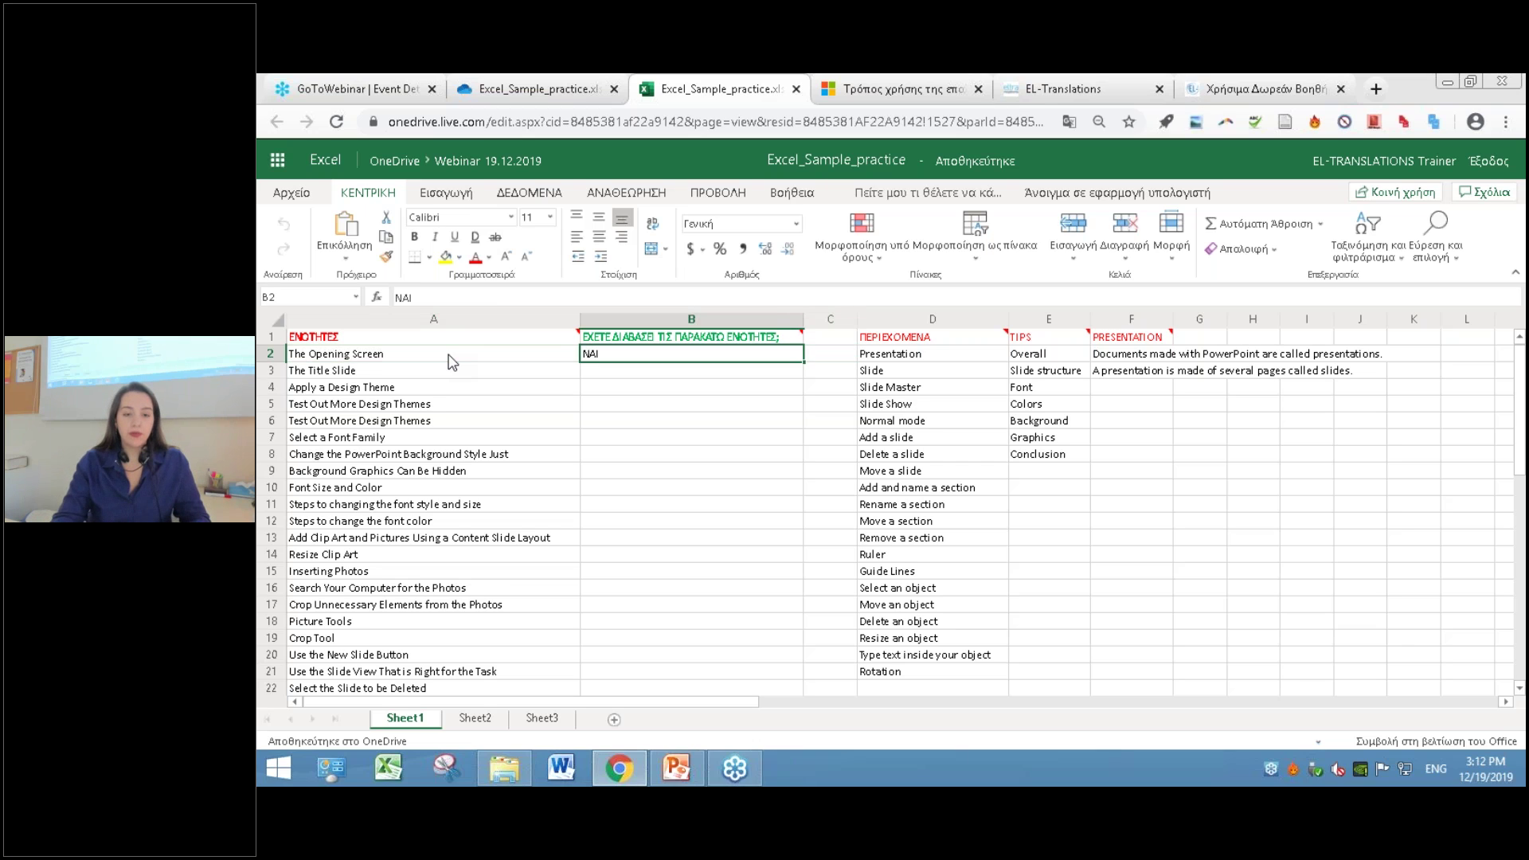
key("Down")
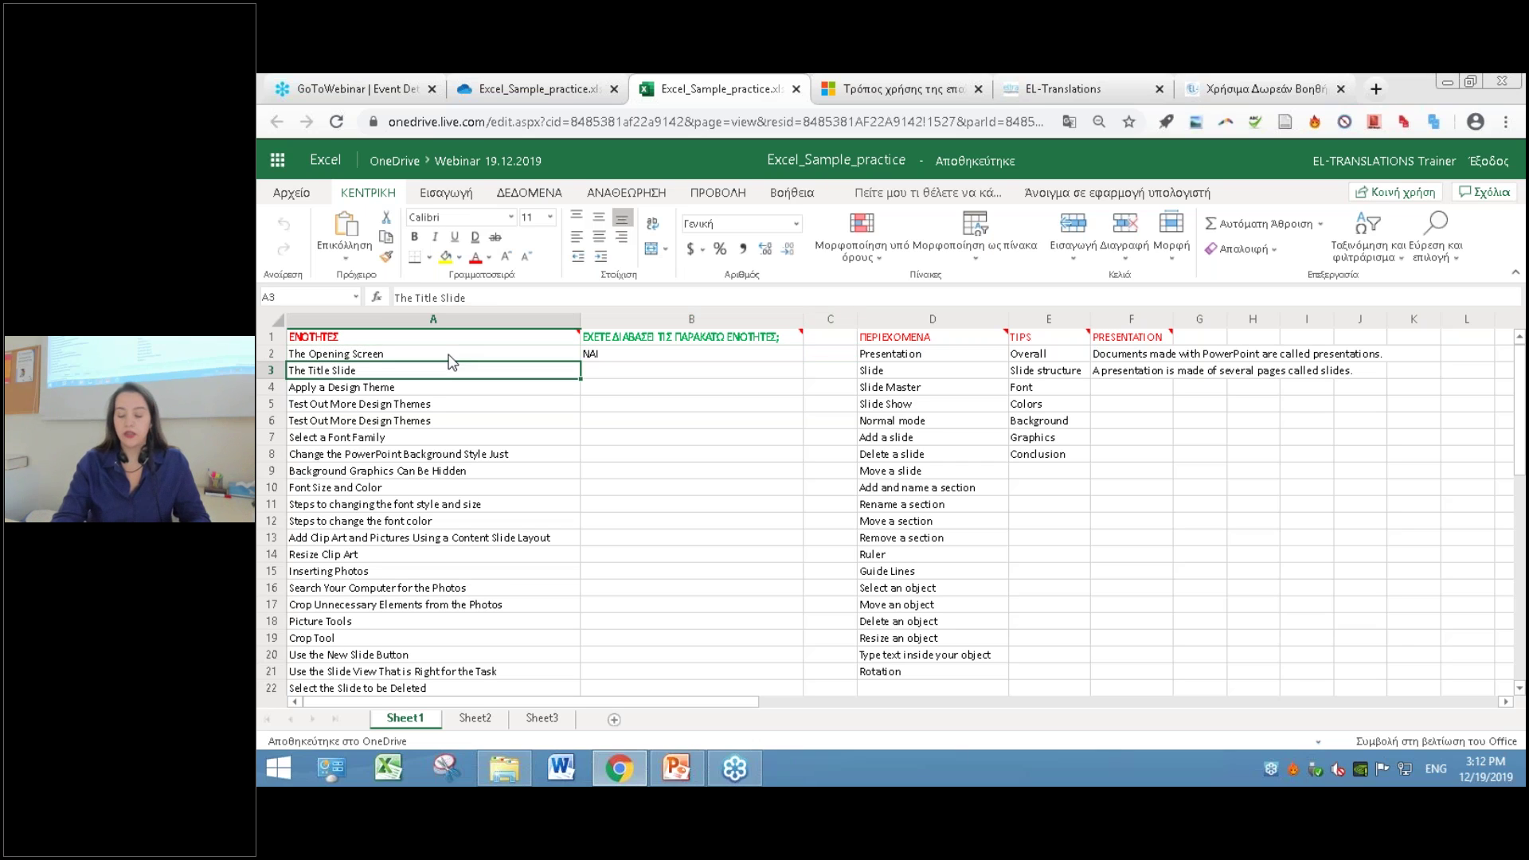
left_click(449, 357)
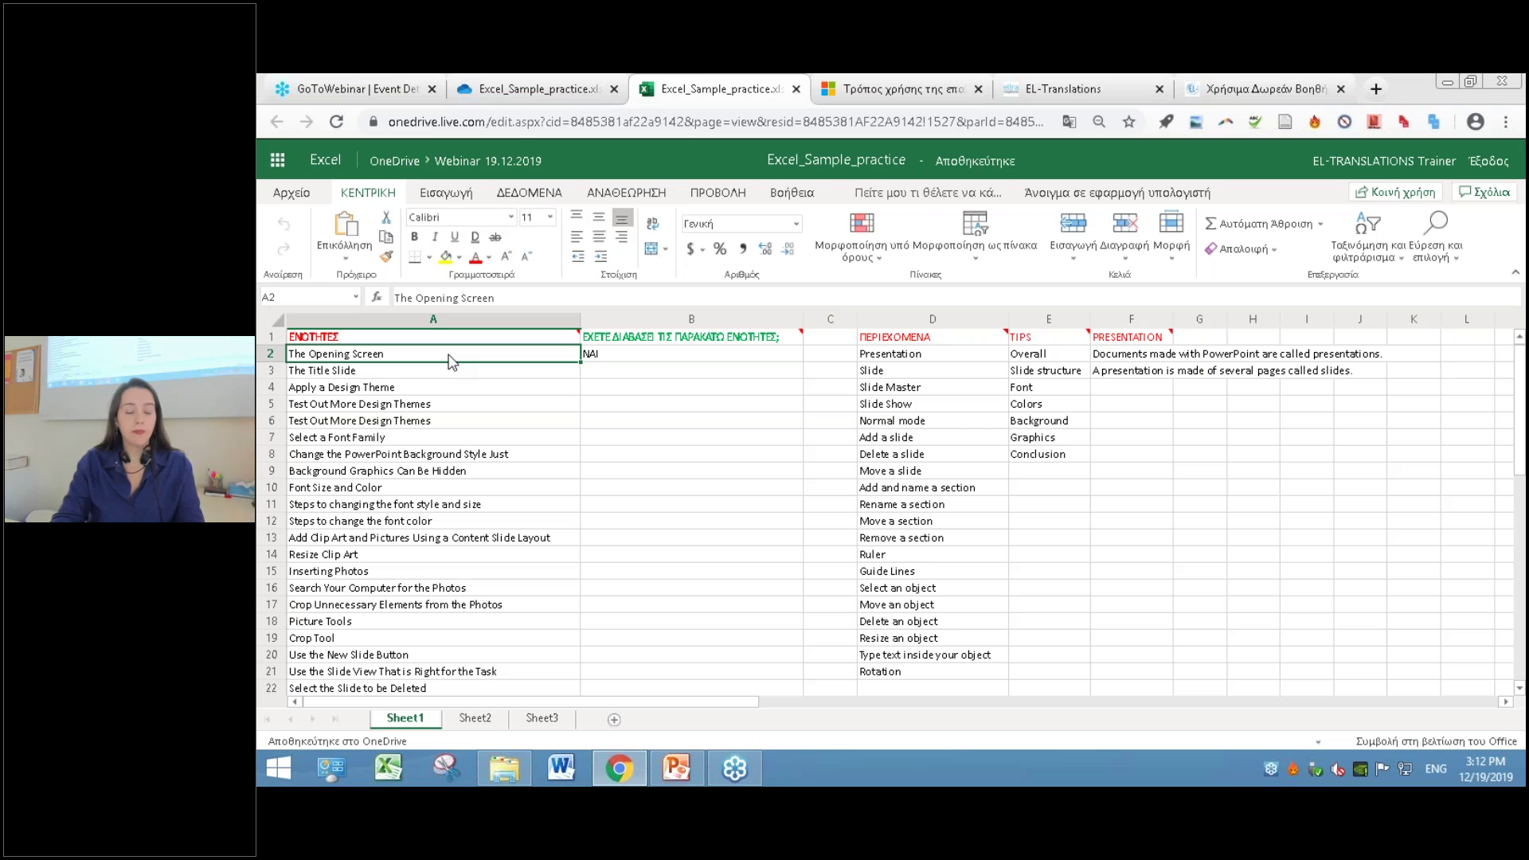
key("Right")
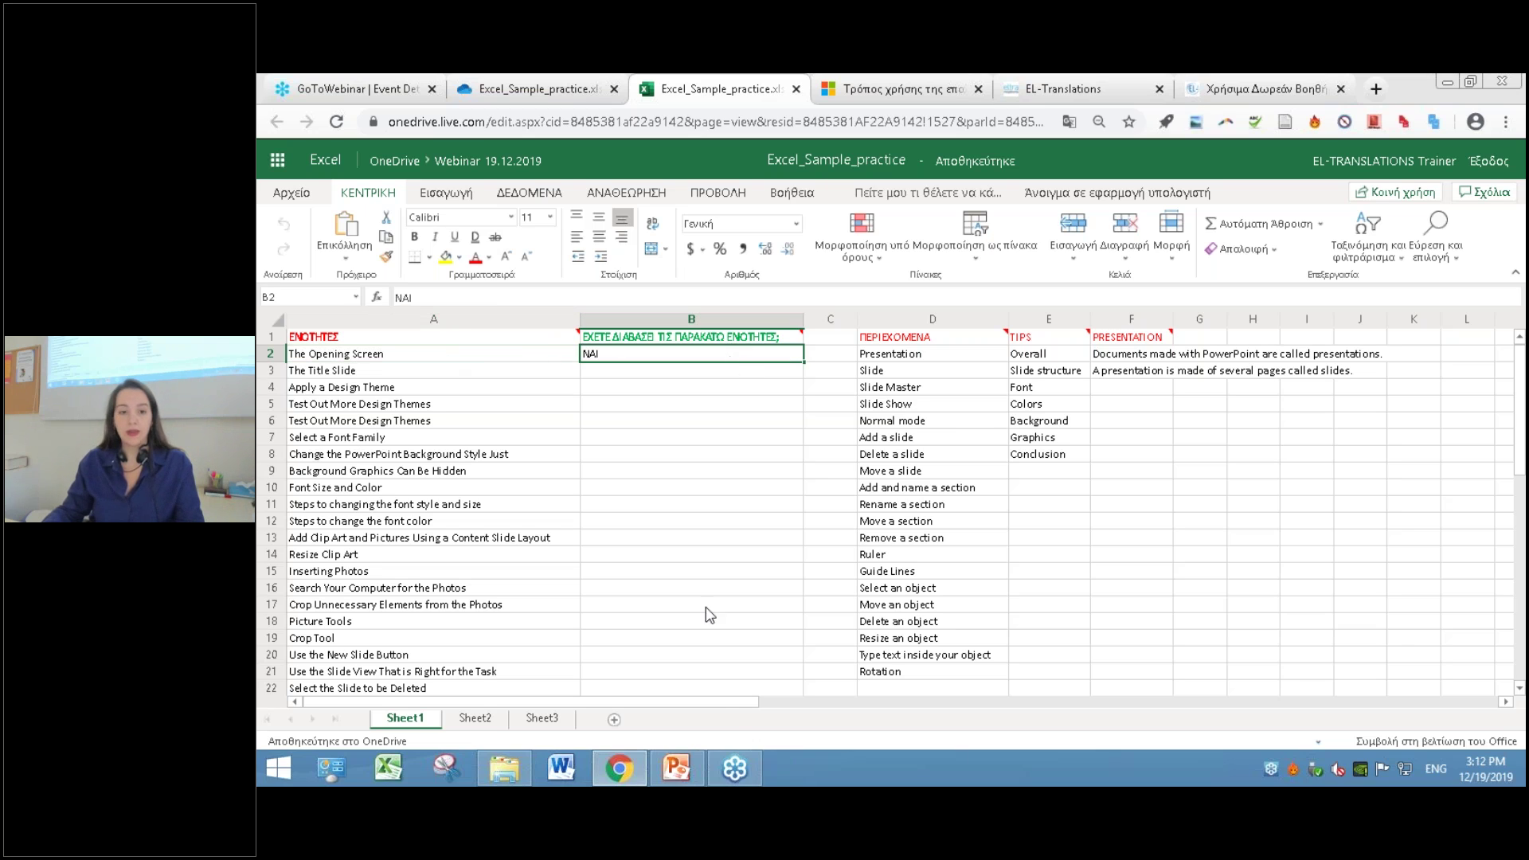
- Check the worksheet navigation slide in PowerPoint, return to the workbook and go up to cell B1
left_click(685, 764)
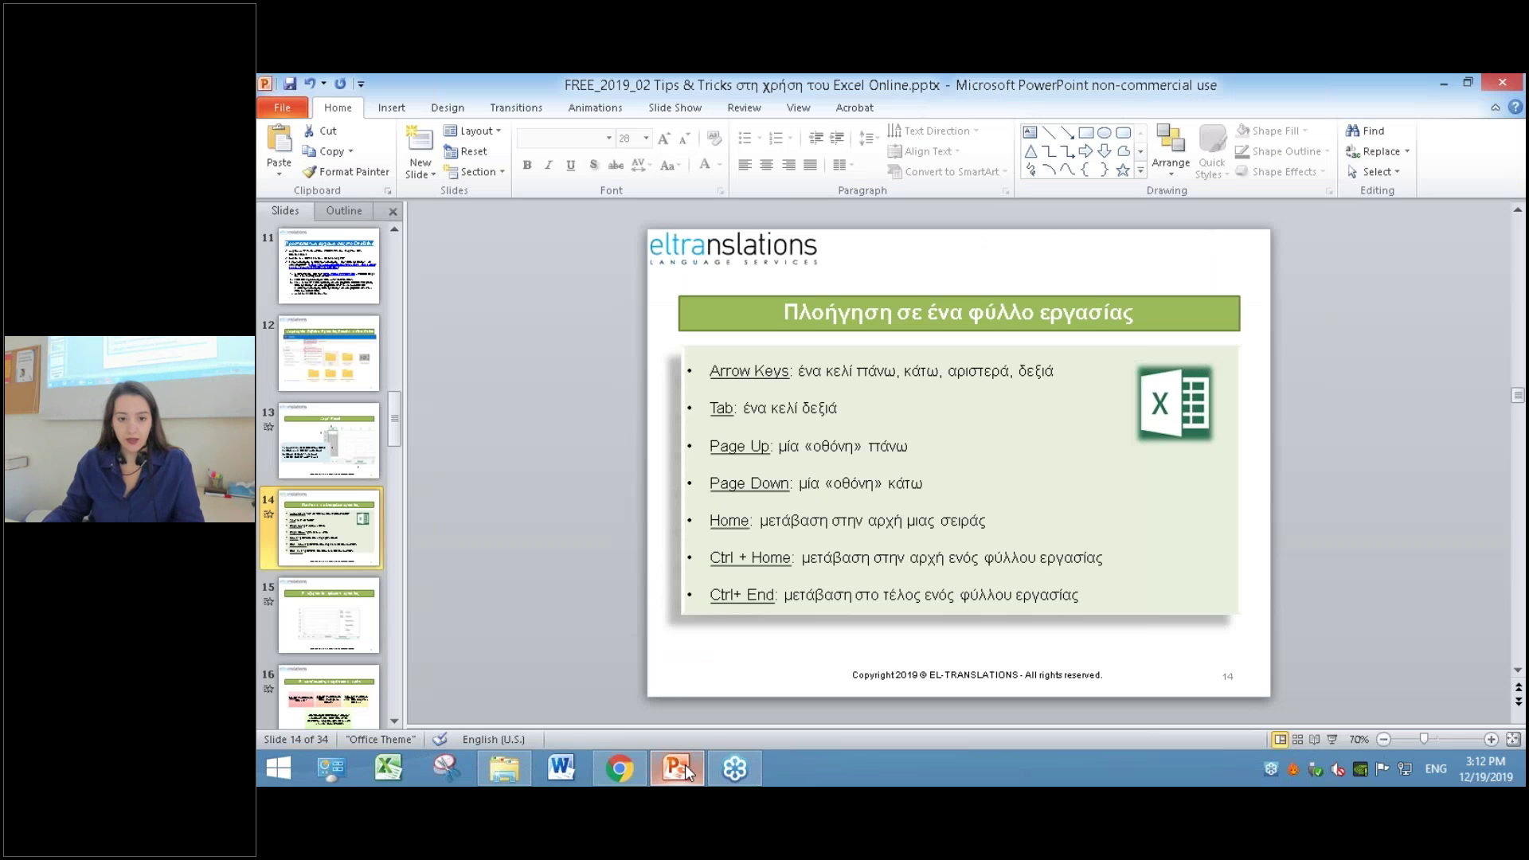
left_click(685, 764)
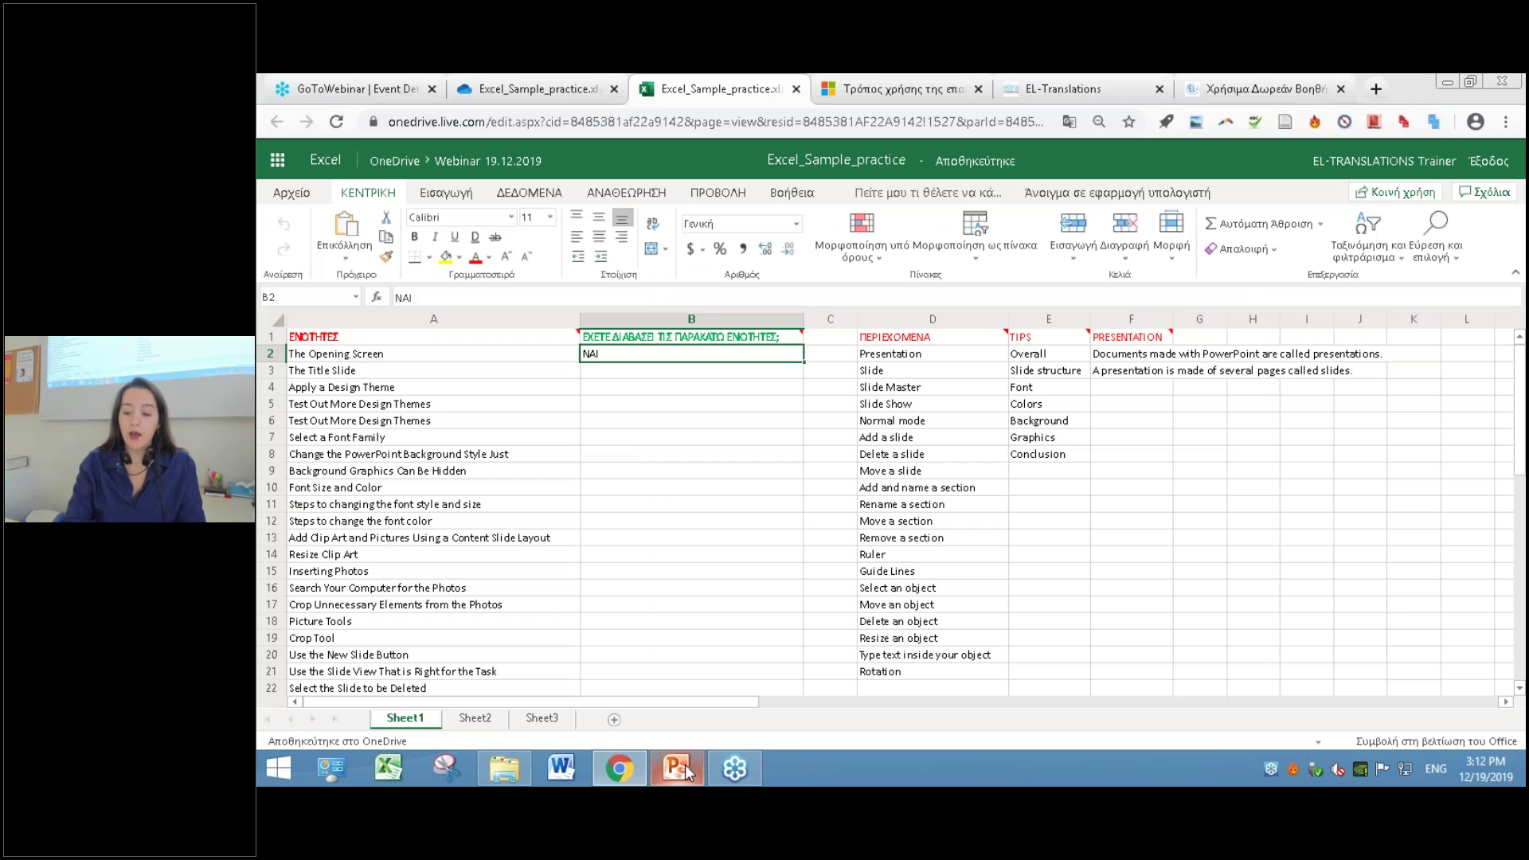
key("Up")
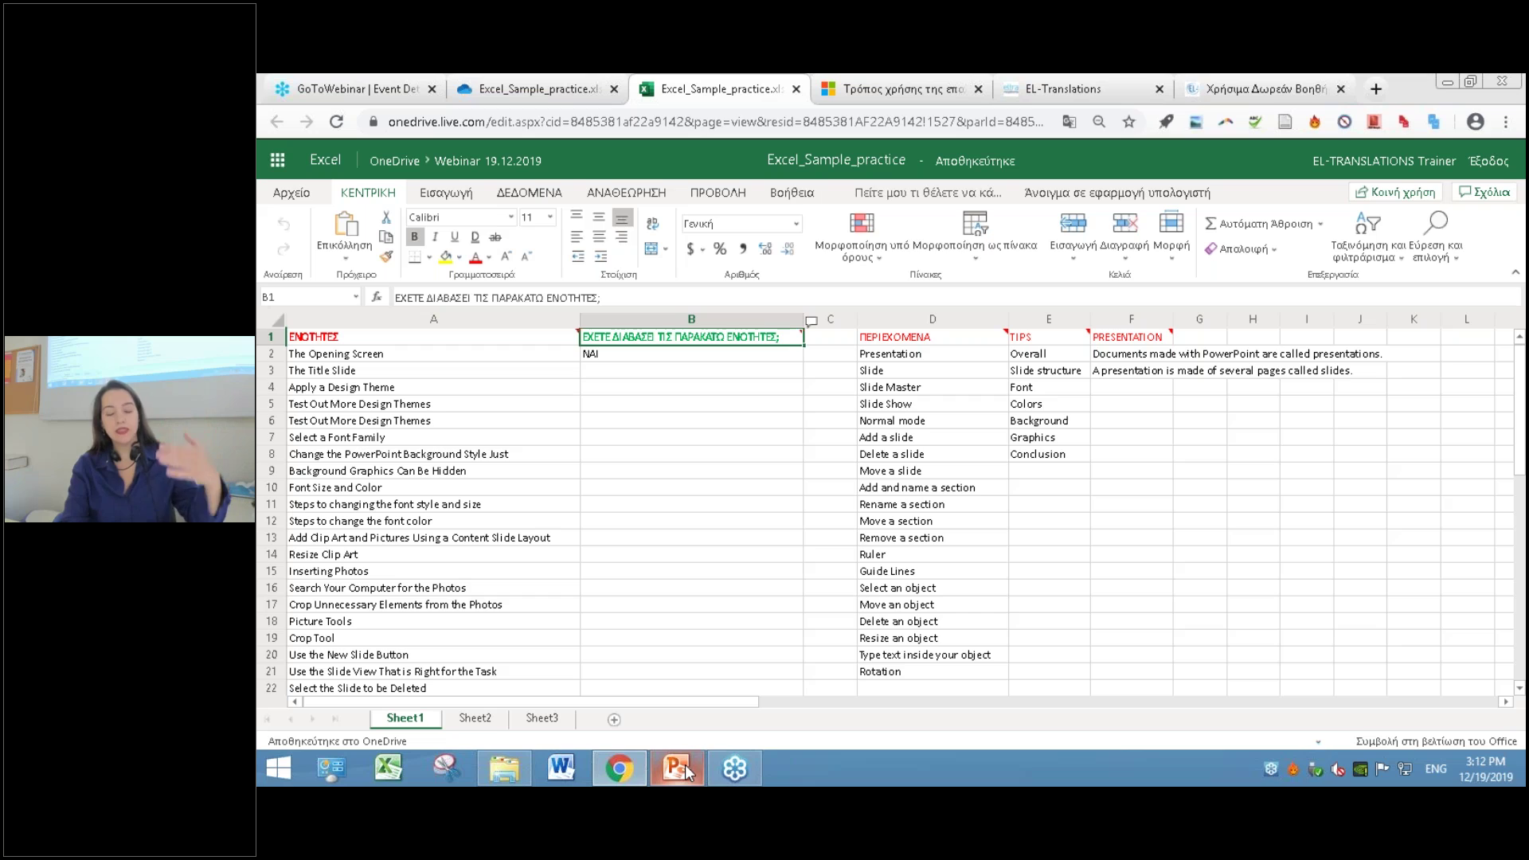
- Move through column B one screenful down, back up to B1 and down again to B29
key("Down")
key("Down")
key("Down")
key("Down")
key("Down")
key("Down")
key("Down")
key("Down")
key("Down")
key("Down")
key("Down")
key("Down")
key("Down")
key("Down")
key("Down")
key("Down")
key("Down")
key("Down")
key("Down")
key("Down")
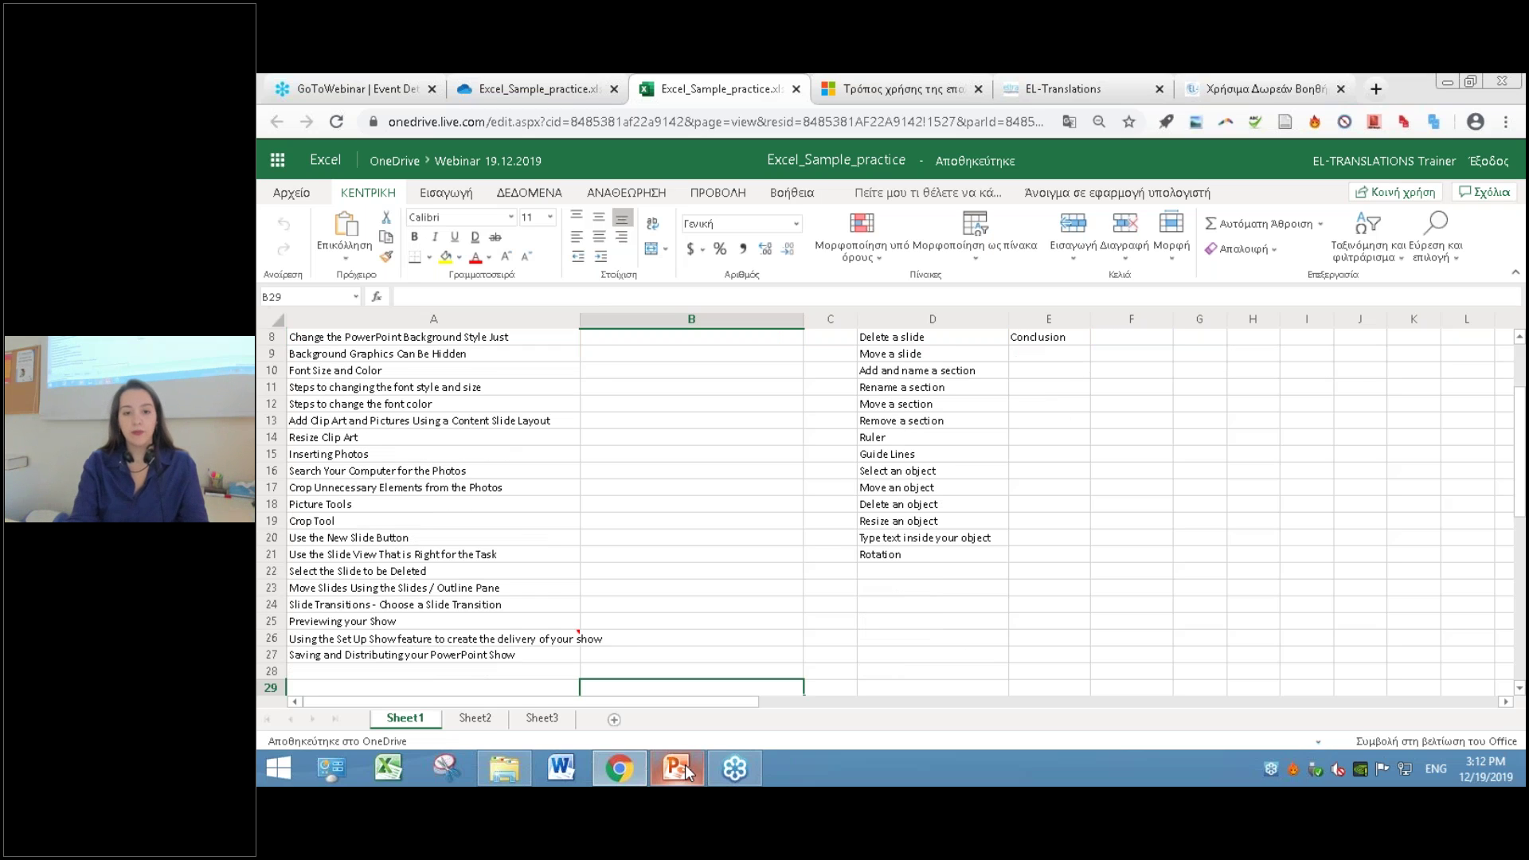
key("Up")
key("Up")
key("Up")
key("Up")
key("Up")
key("Up")
key("Up")
key("Up")
key("Up")
key("Up")
key("Up")
key("Up")
key("Up")
key("Up")
key("Up")
key("Up")
key("Up")
key("Up")
key("Up")
key("Up")
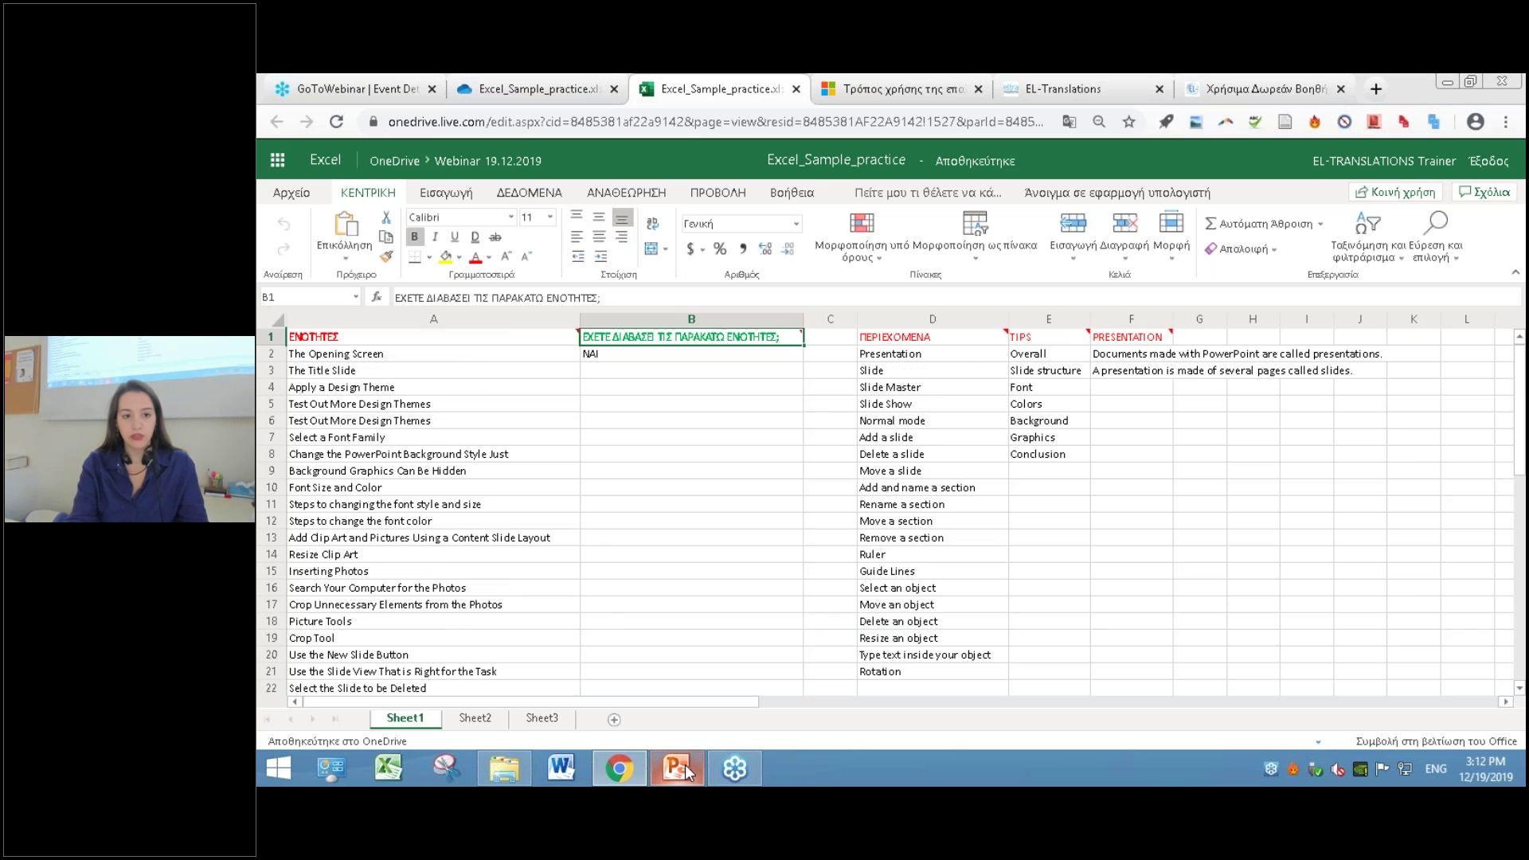
key("Down")
key("Down")
key("Down")
key("Down")
key("Down")
key("Down")
key("Down")
key("Down")
key("Down")
key("Down")
key("Down")
key("Down")
key("Down")
key("Down")
key("Down")
key("Down")
key("Down")
key("Down")
key("Down")
key("Down")
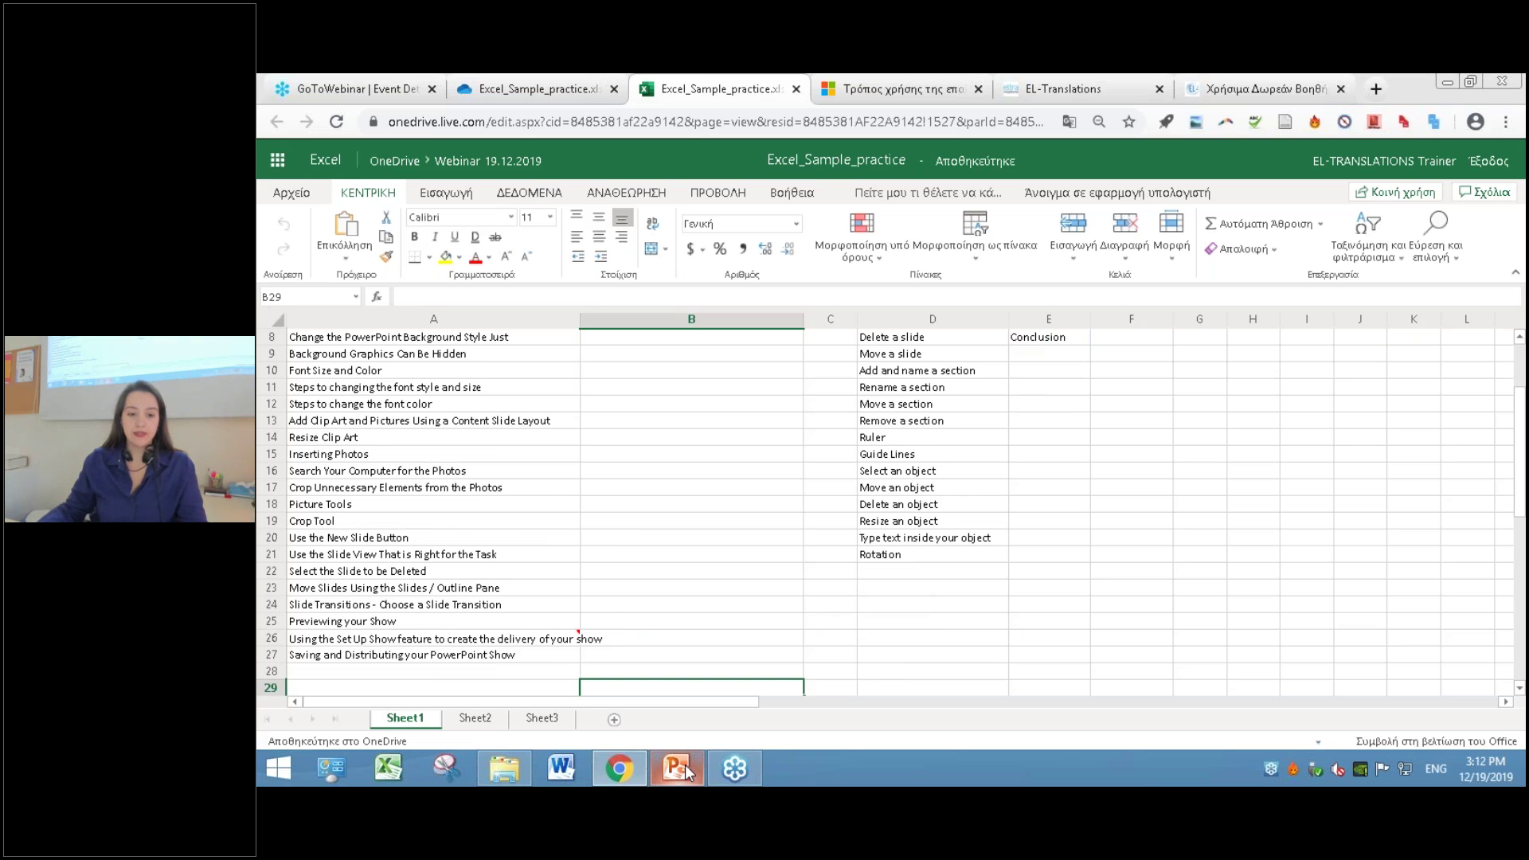
- Check the navigation slide in PowerPoint again, then go to the start of row 29 in the workbook
left_click(687, 773)
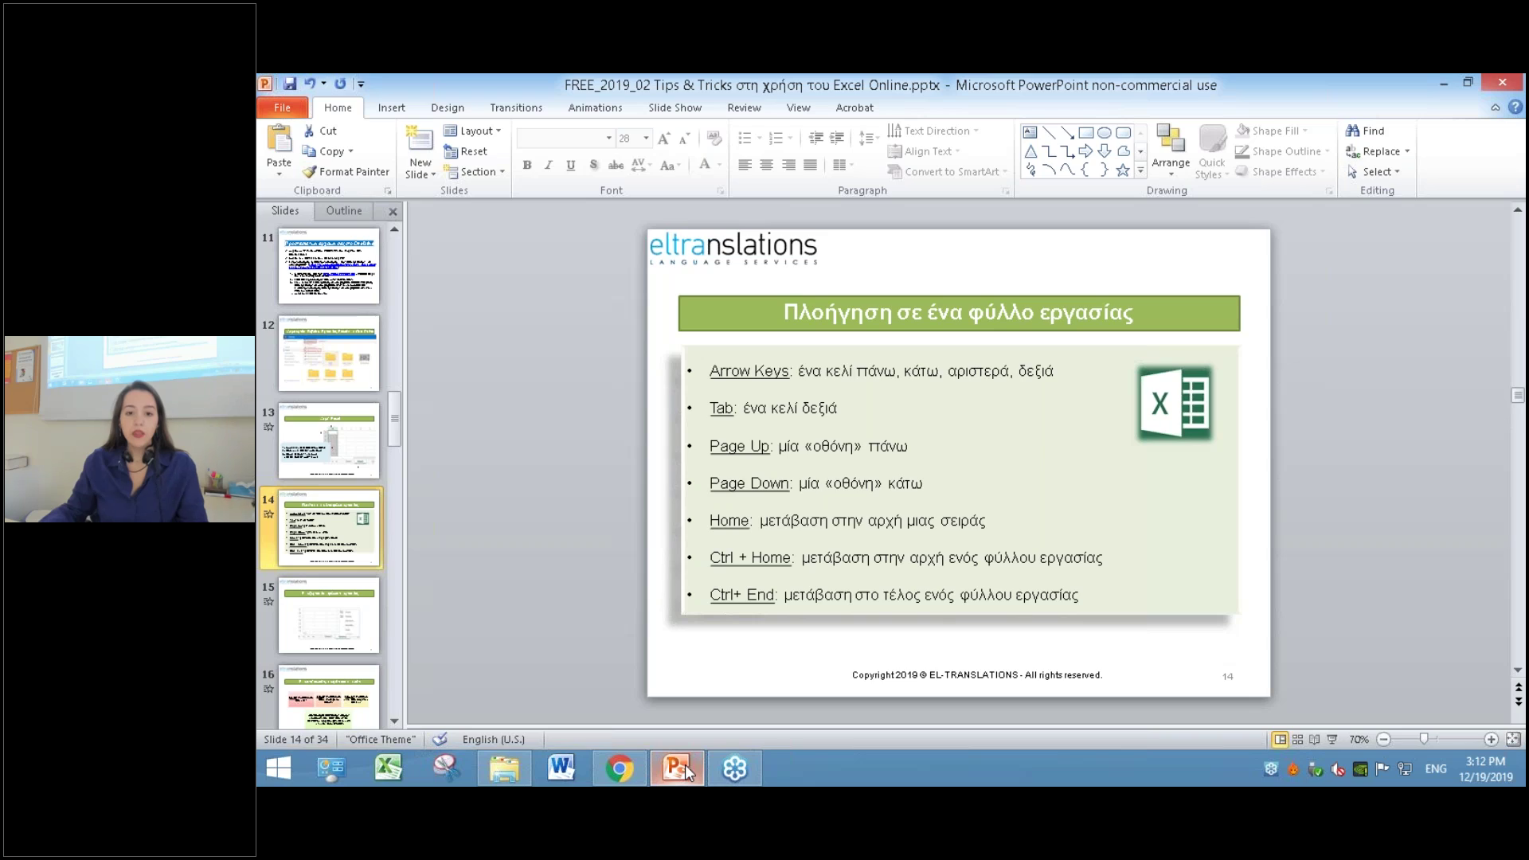
left_click(687, 772)
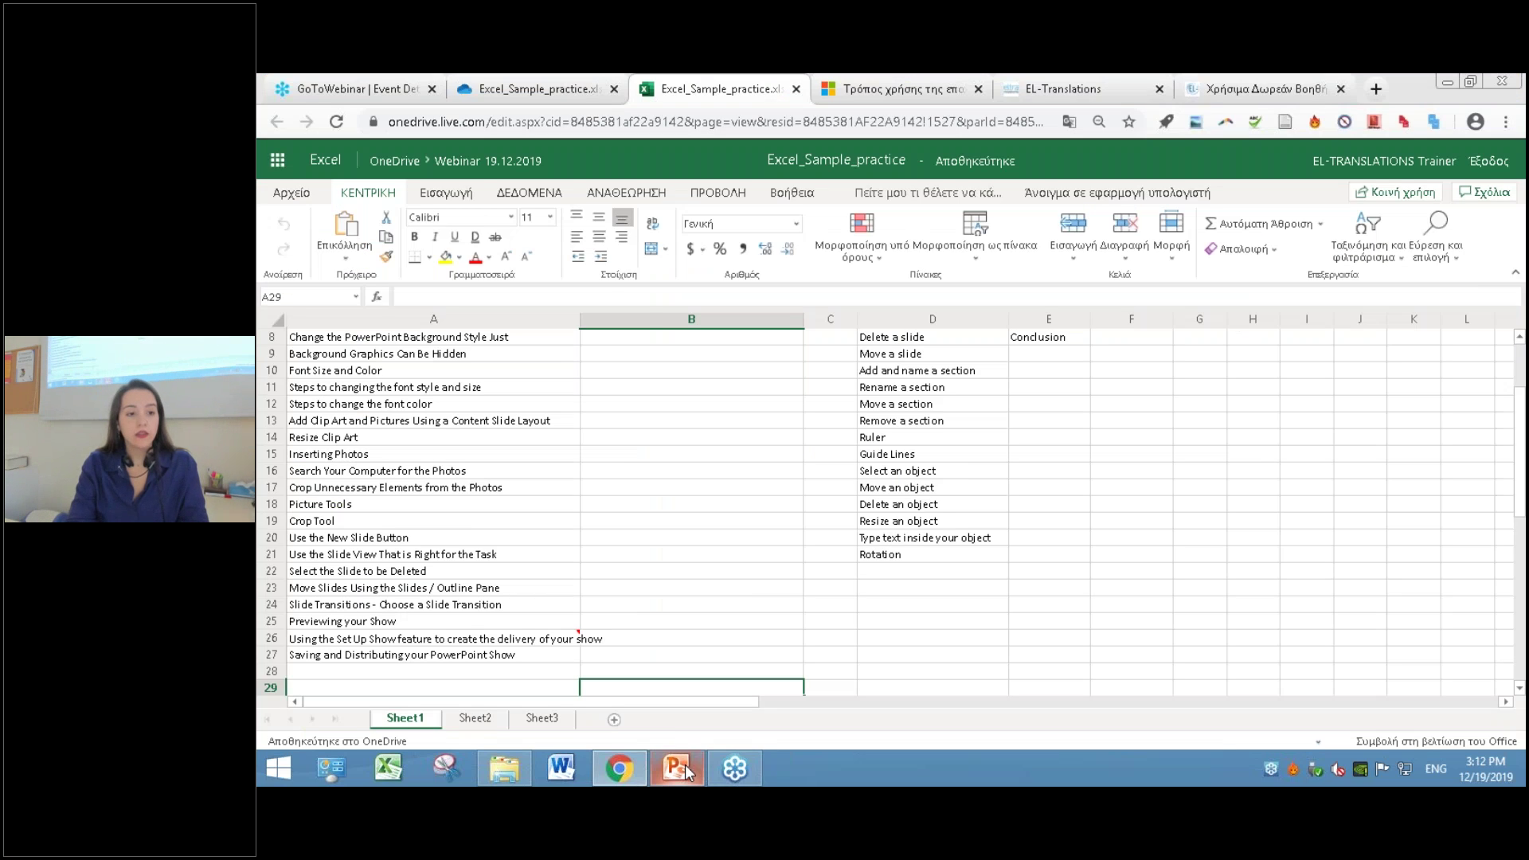
key("Left")
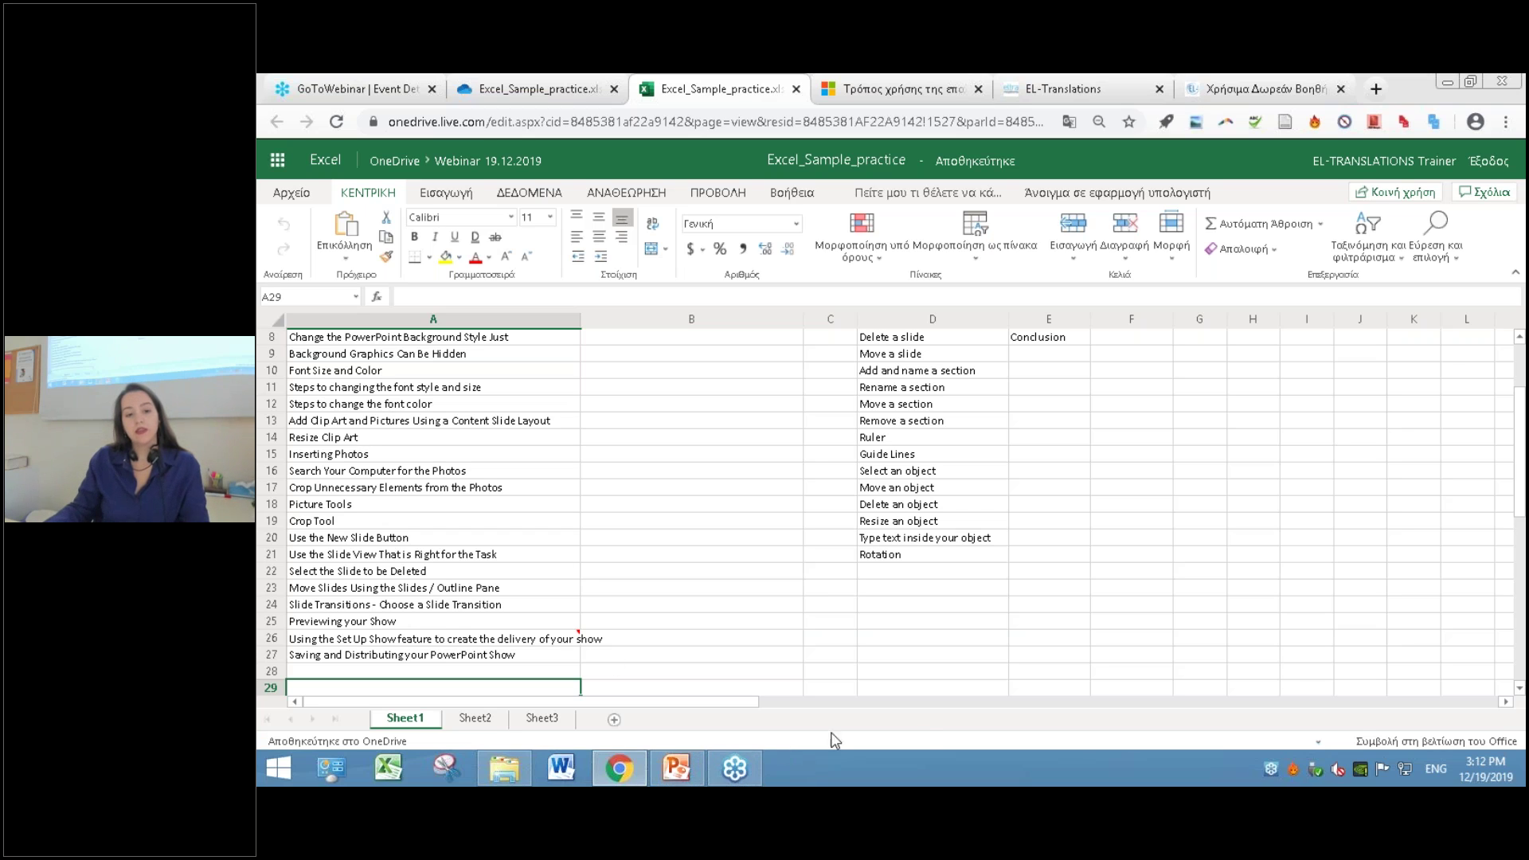
- Consult the PowerPoint navigation slide, then jump to cell A1 and to the last used cell F27 of Sheet1
left_click(682, 766)
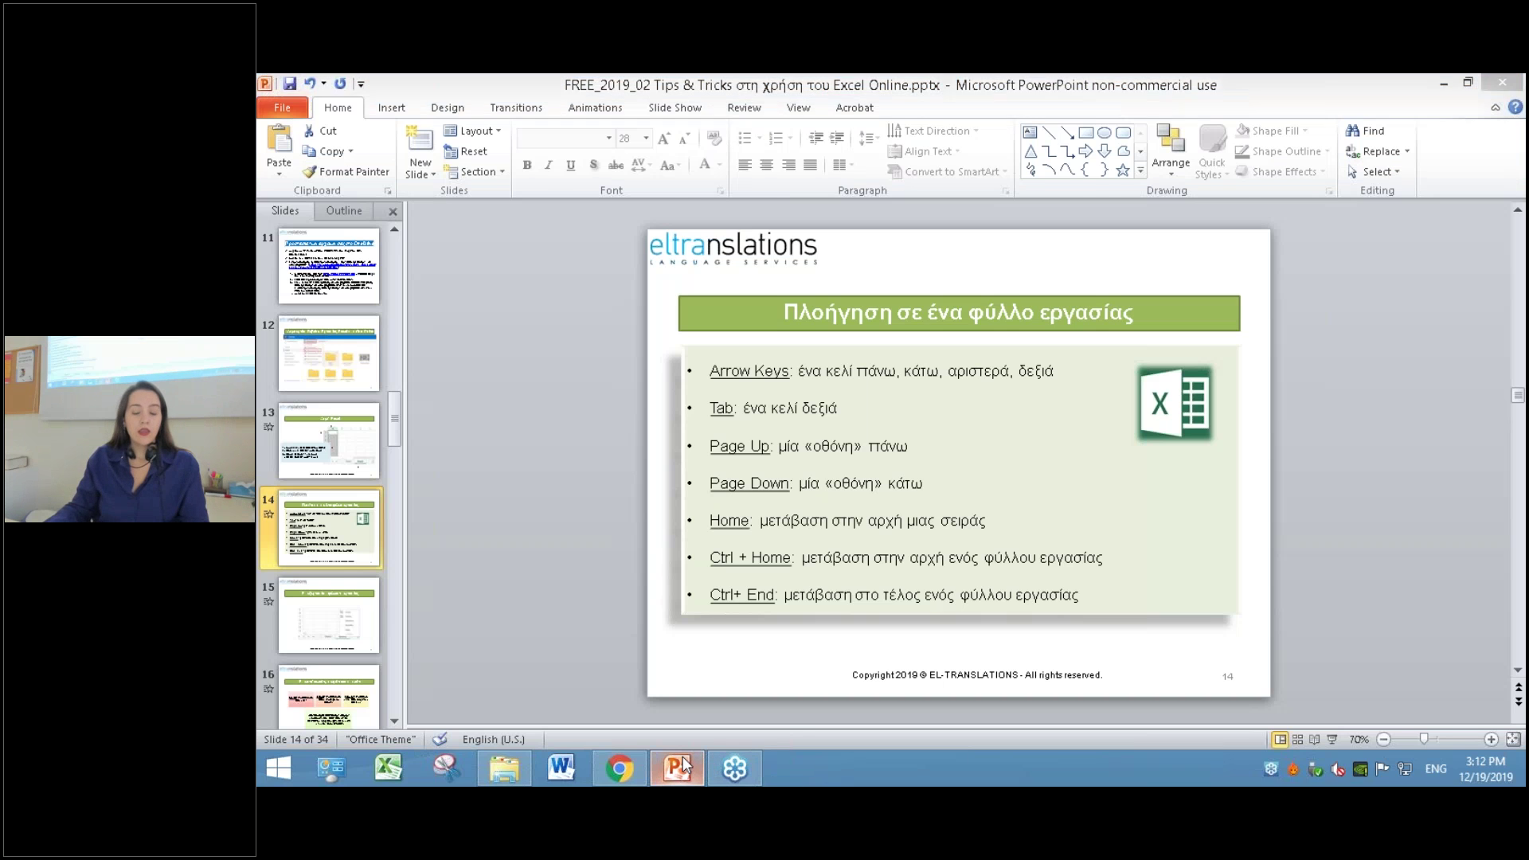
left_click(681, 766)
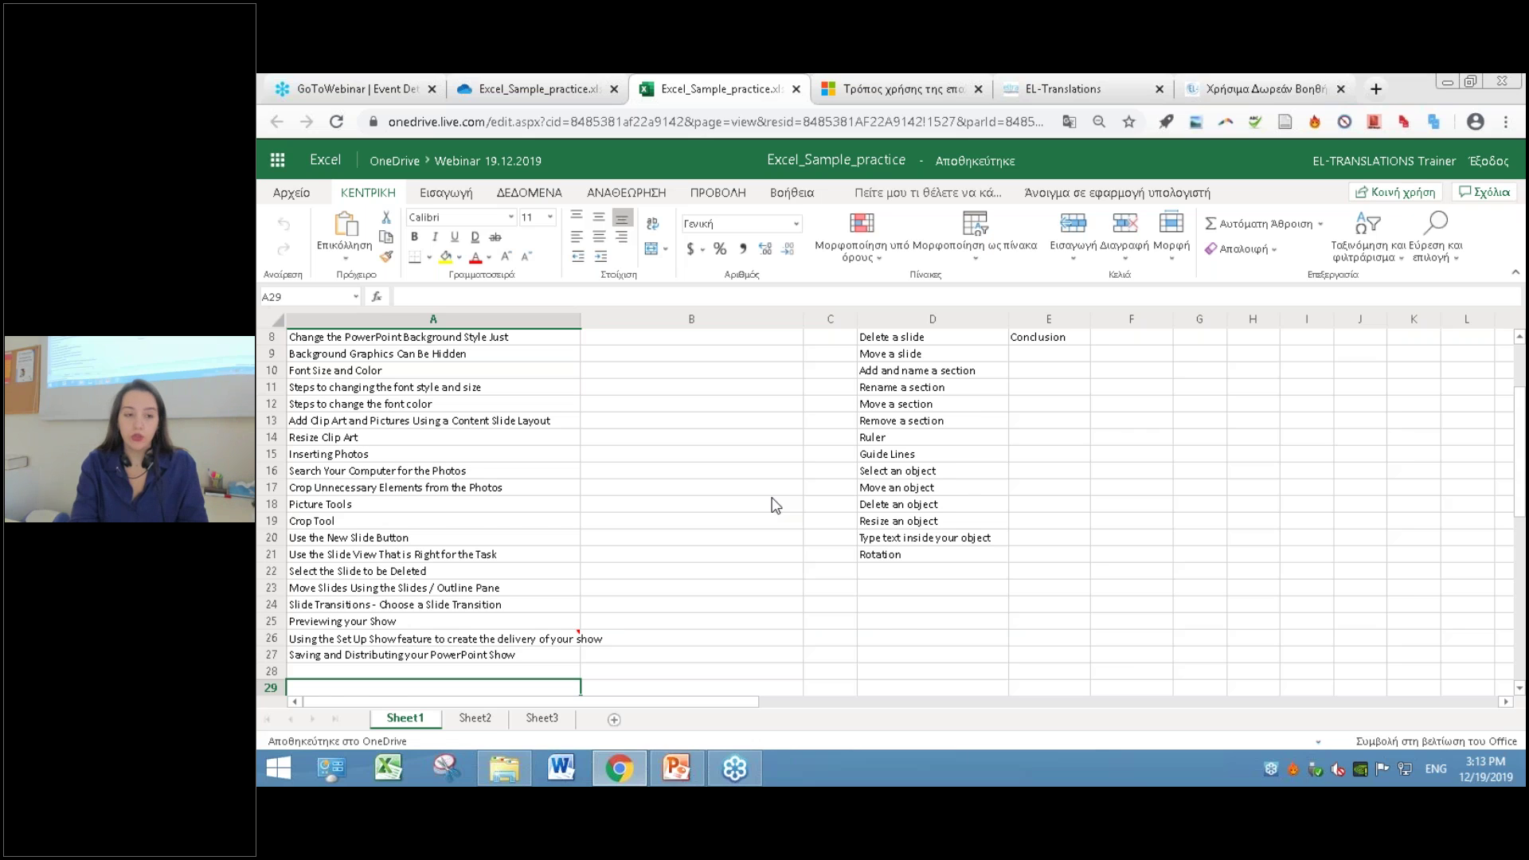
key("ctrl+Home")
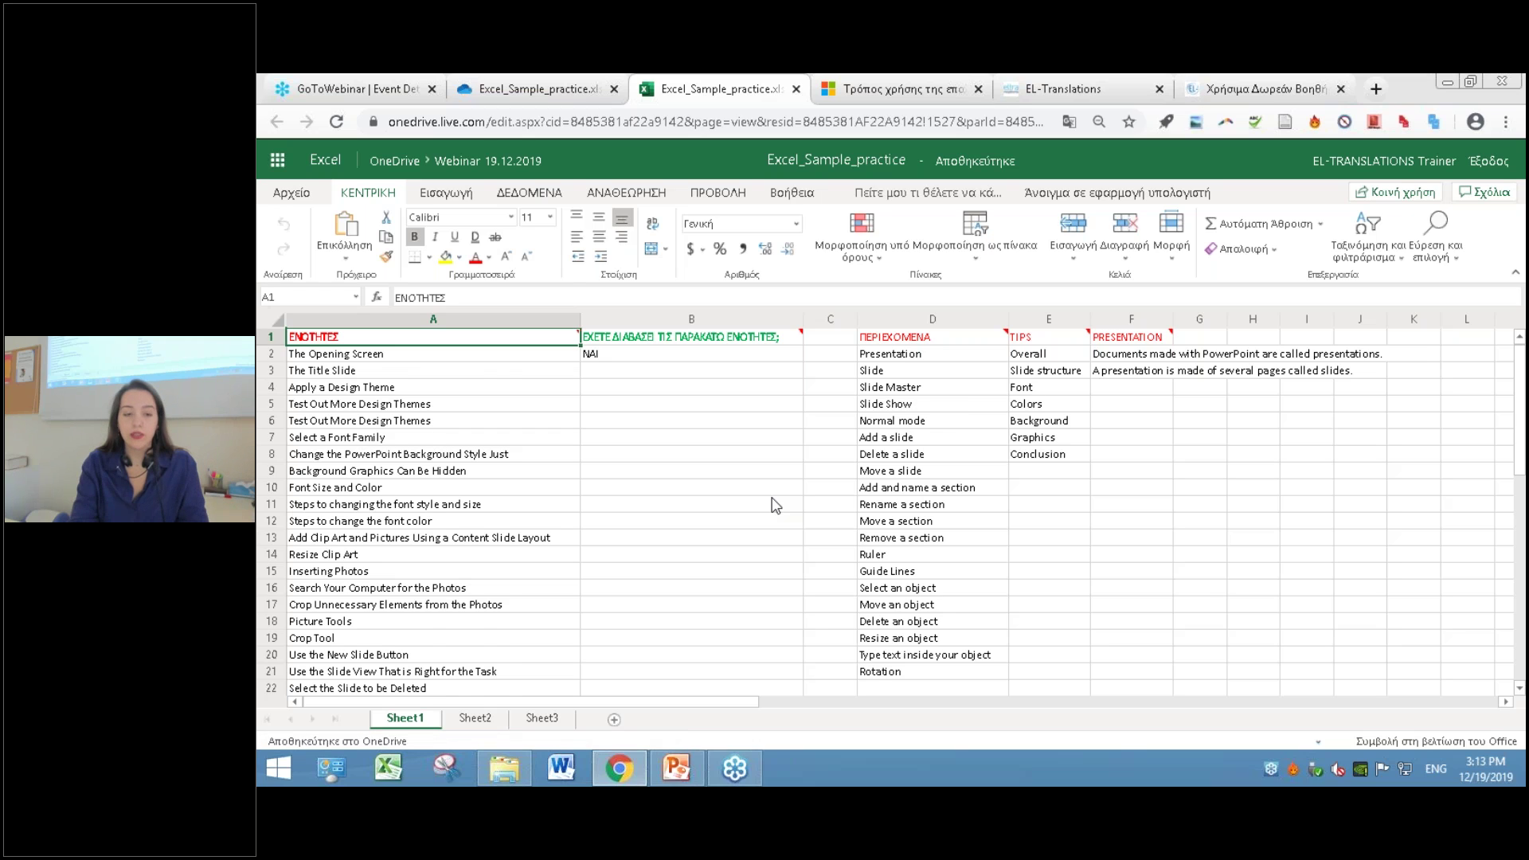
key("ctrl+End")
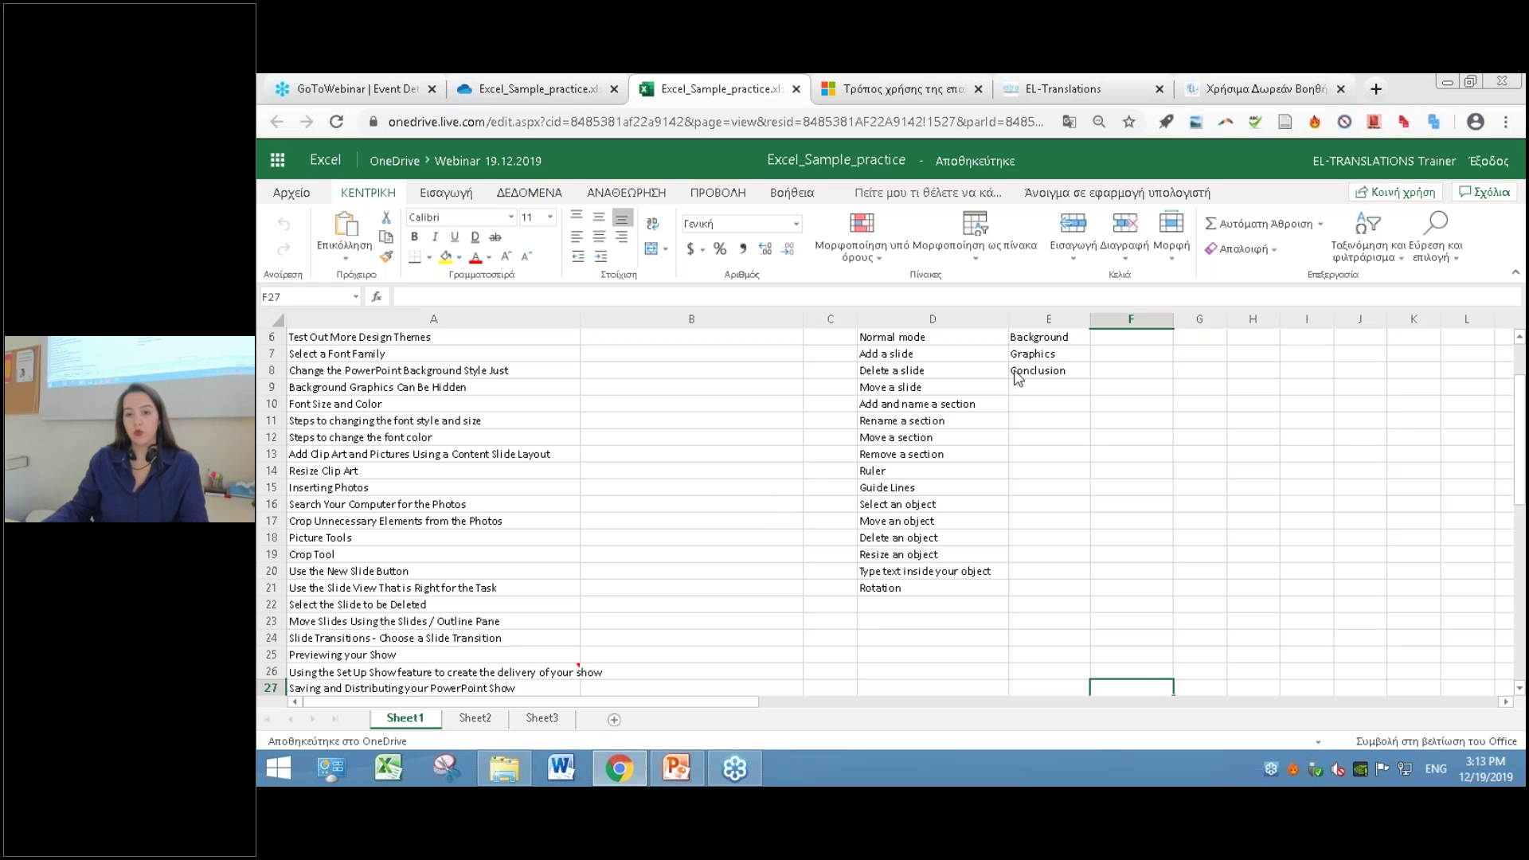
scroll(1211, 618, "up", 2)
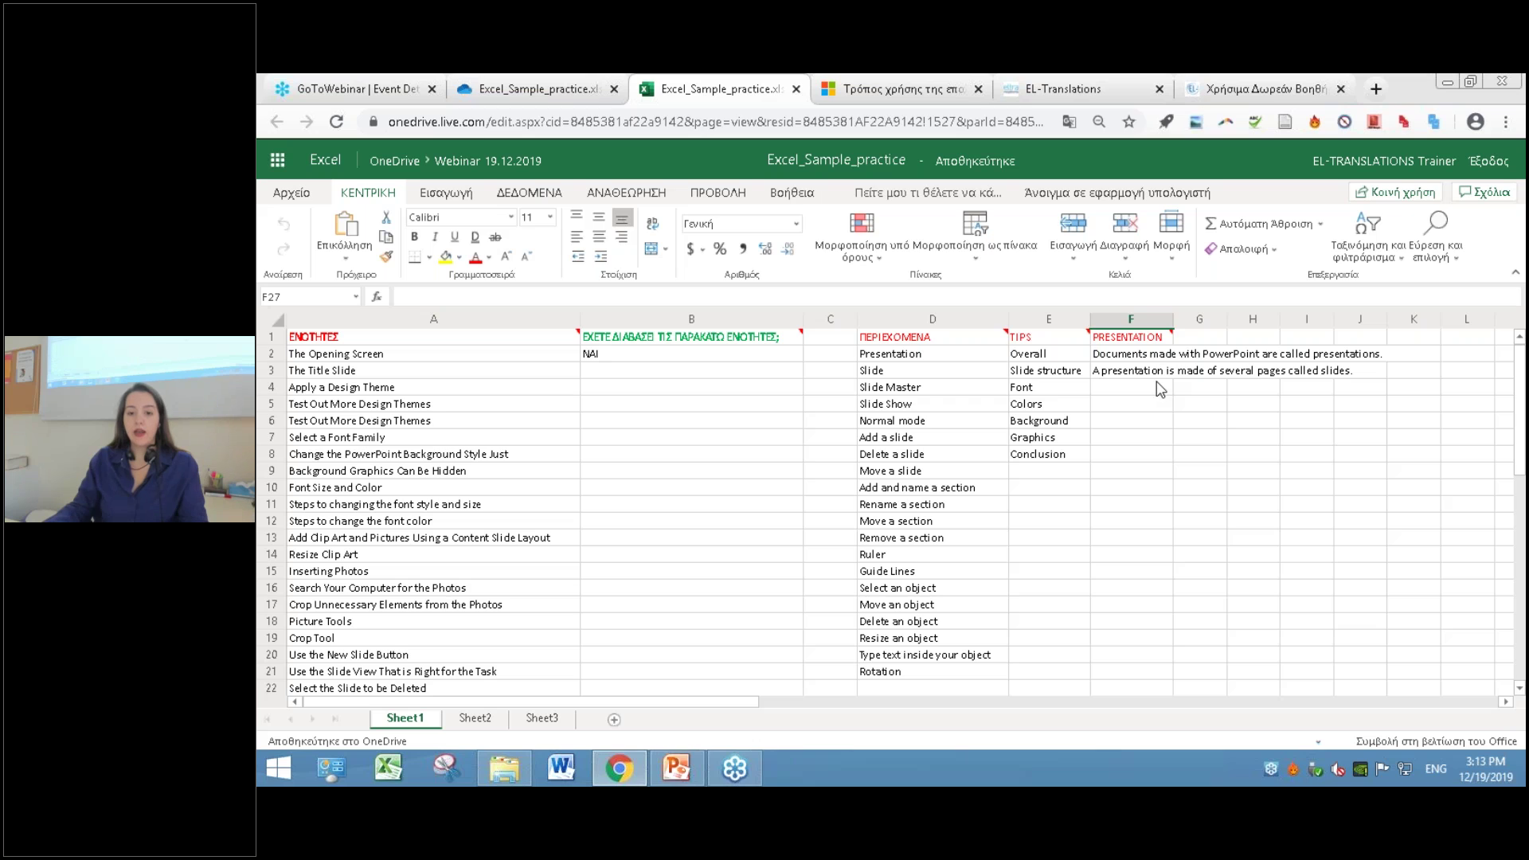
scroll(1159, 390, "down", 2)
scroll(1160, 390, "down", 4)
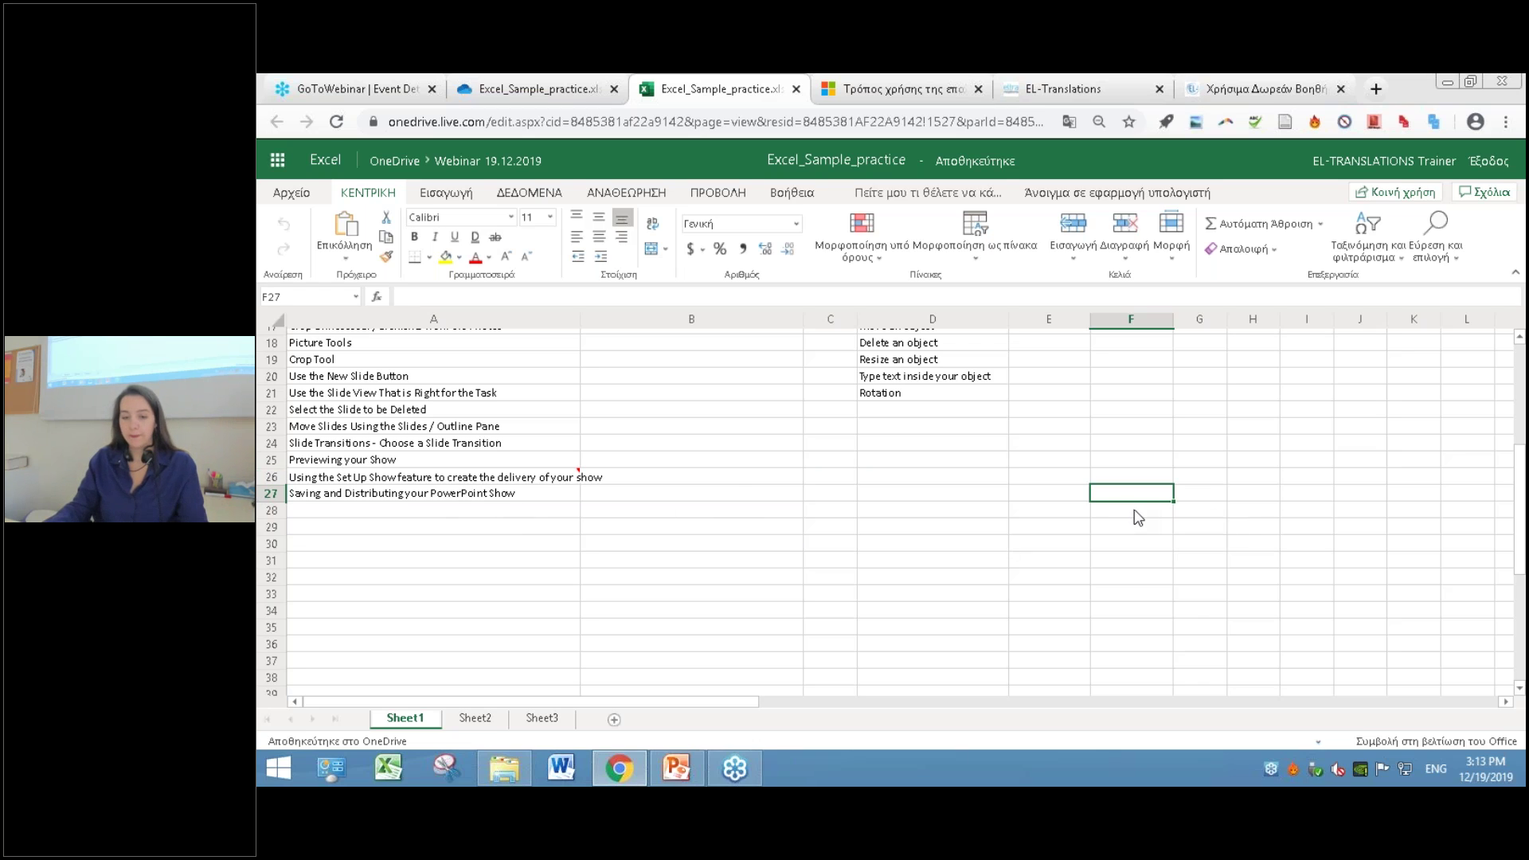
- Switch to PowerPoint, advance to slide 15 on editing worksheets, and return to the workbook in Chrome
left_click(685, 756)
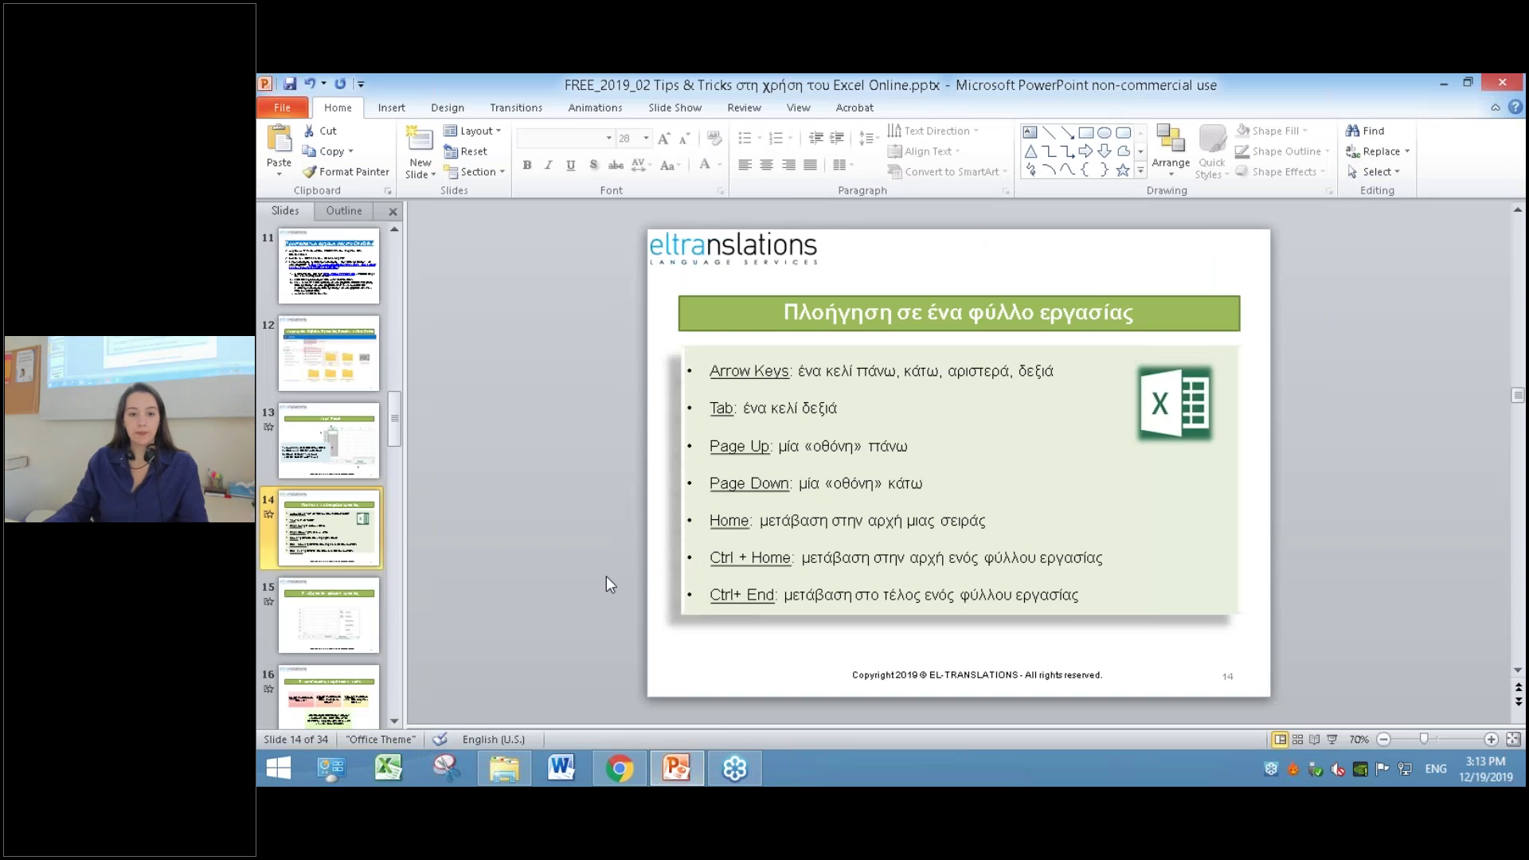
key("Page_Down")
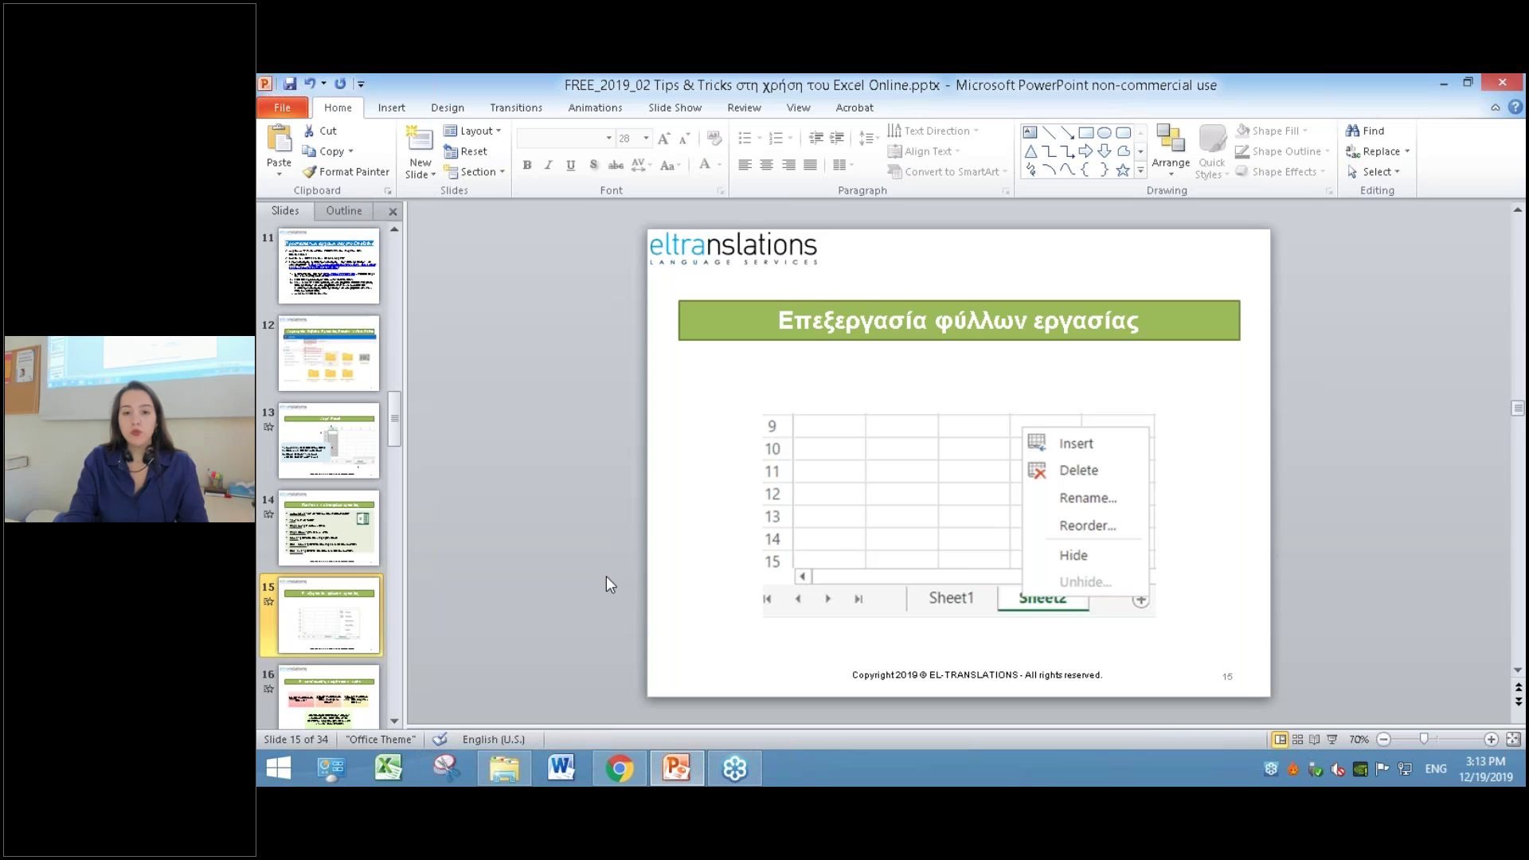
left_click(1445, 75)
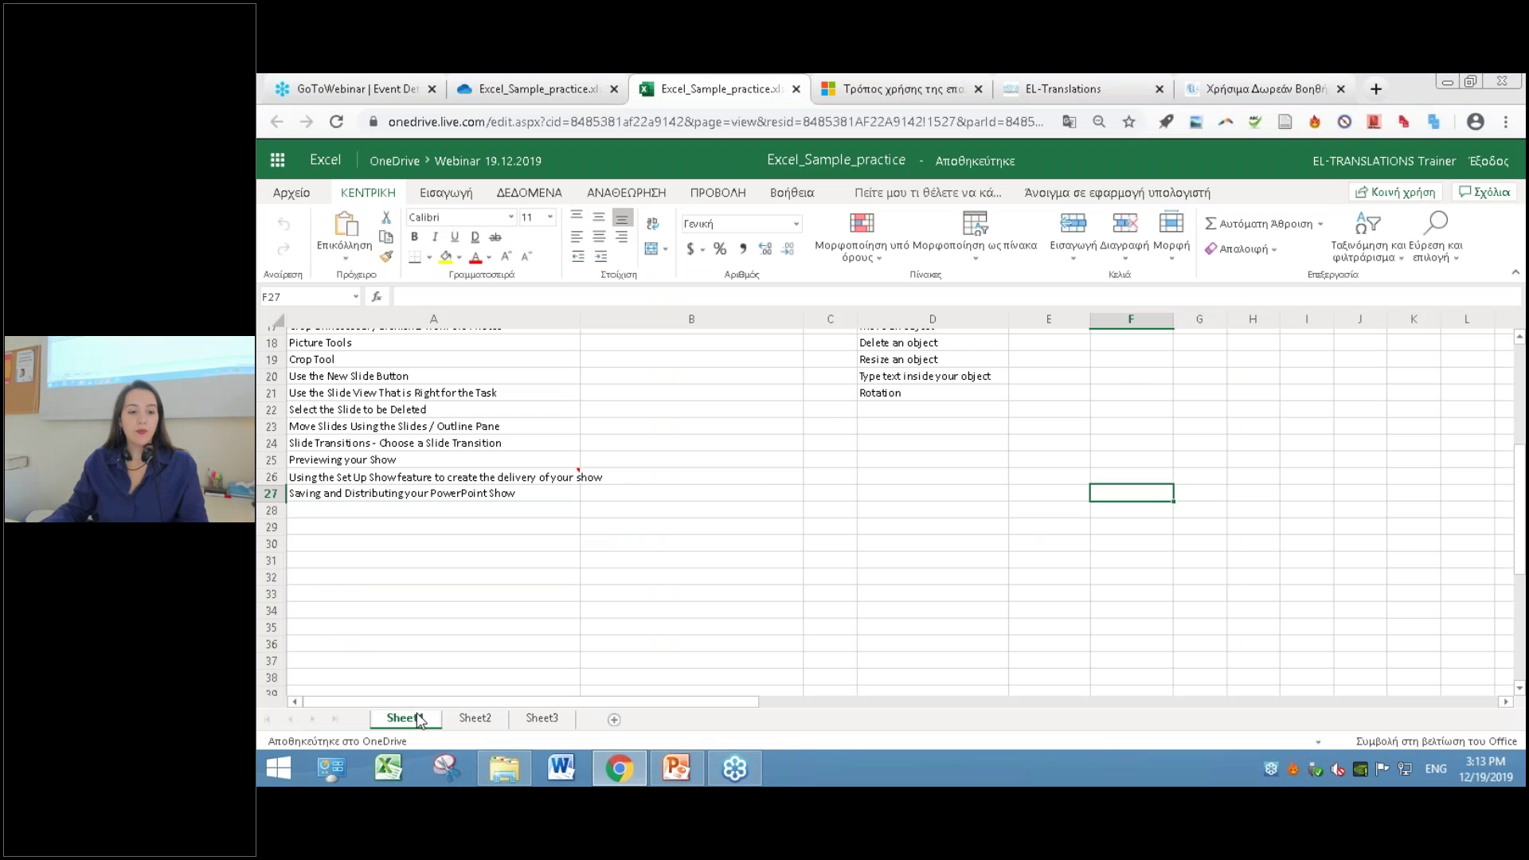
- View Sheet2 and Sheet3, then return to Sheet1
left_click(474, 718)
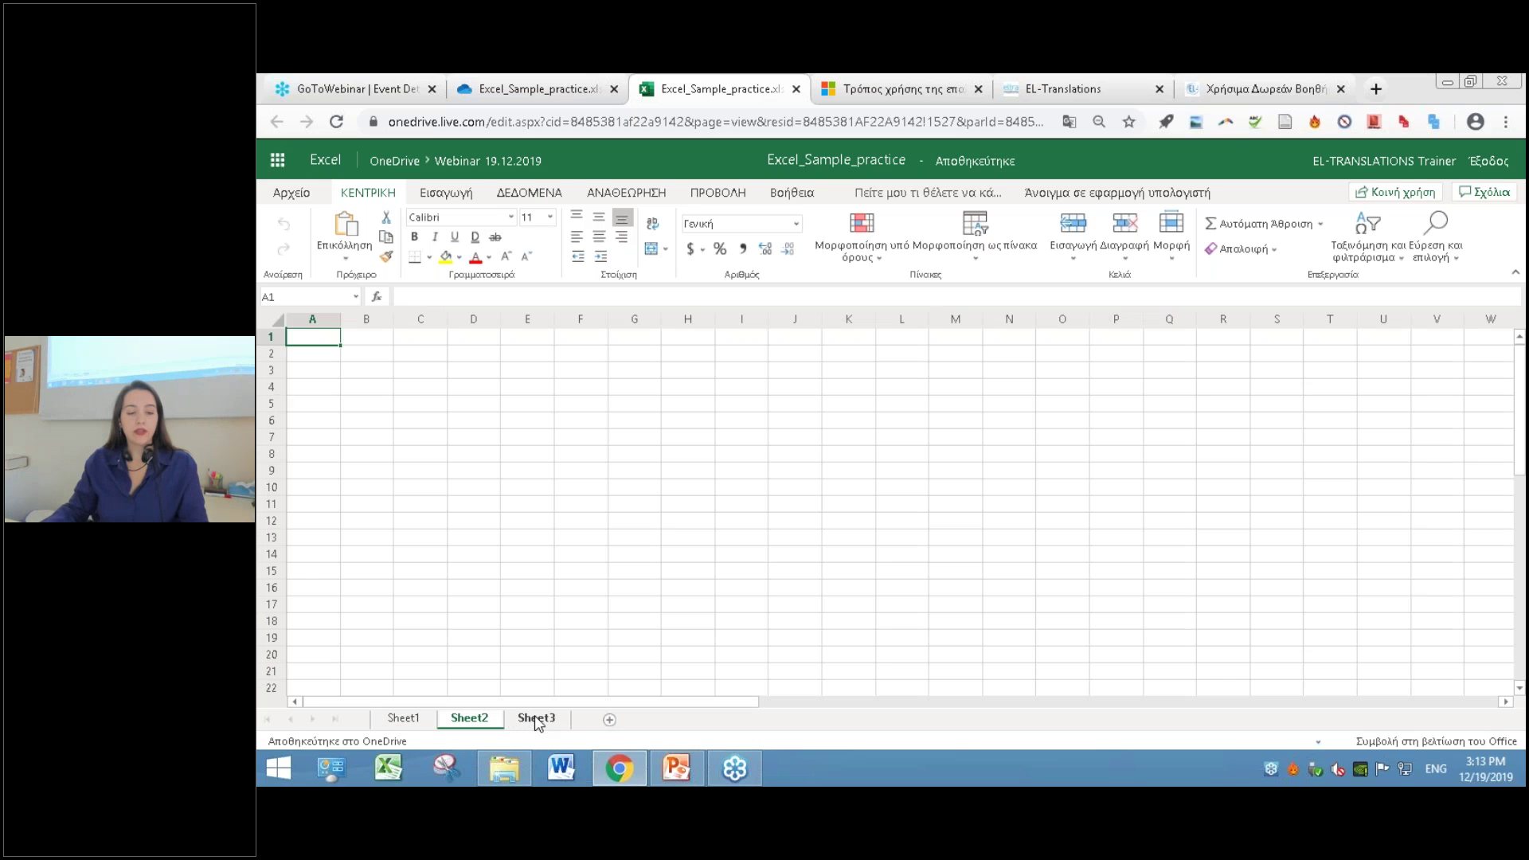
left_click(536, 719)
left_click(402, 720)
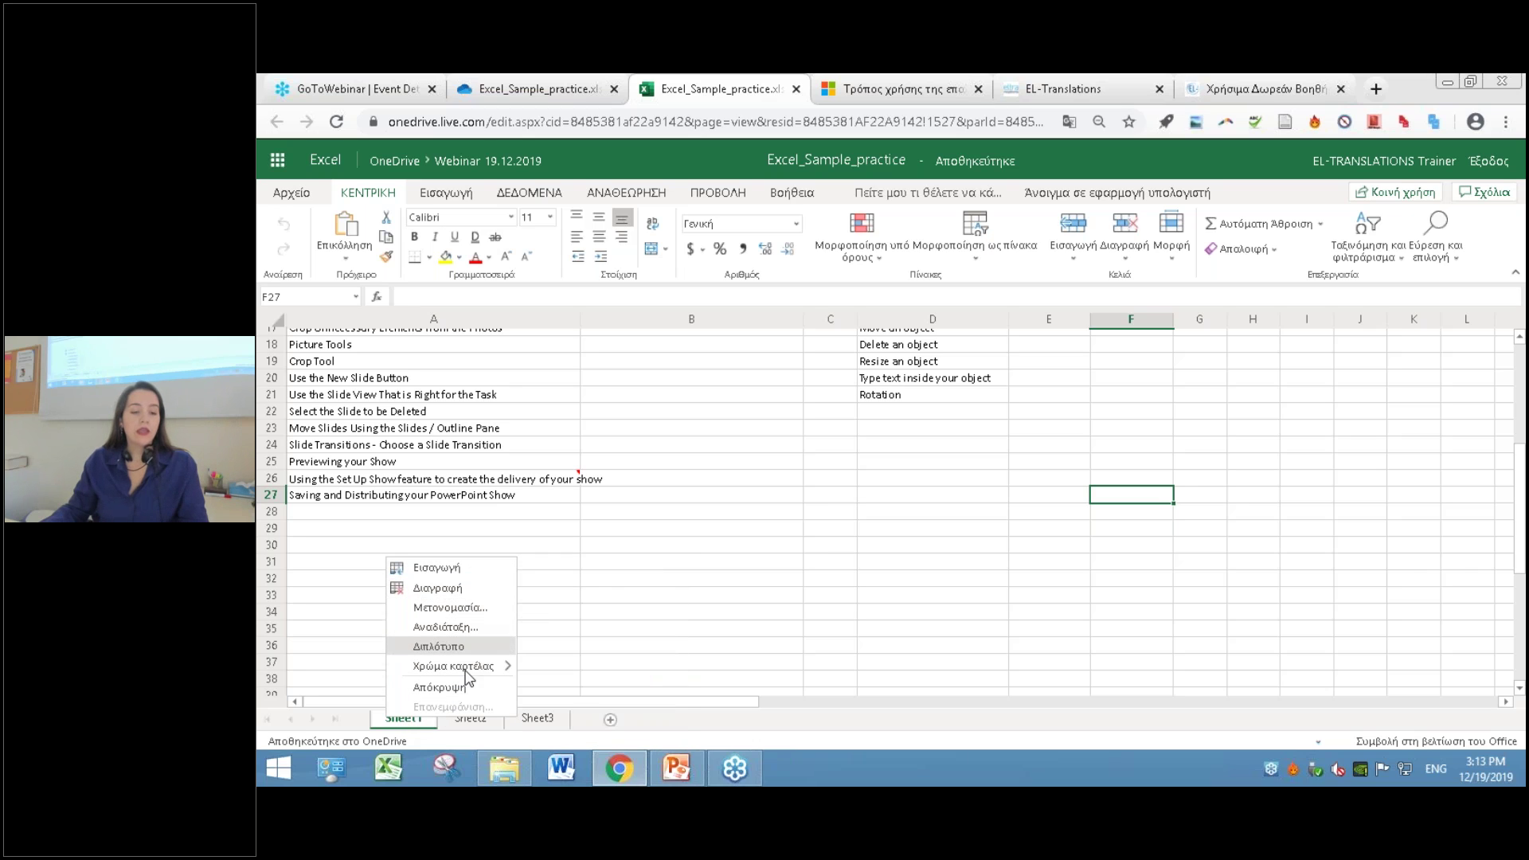
- Color the Sheet1 tab with a light orange theme shade and hide the sheet
mouse_move(473, 671)
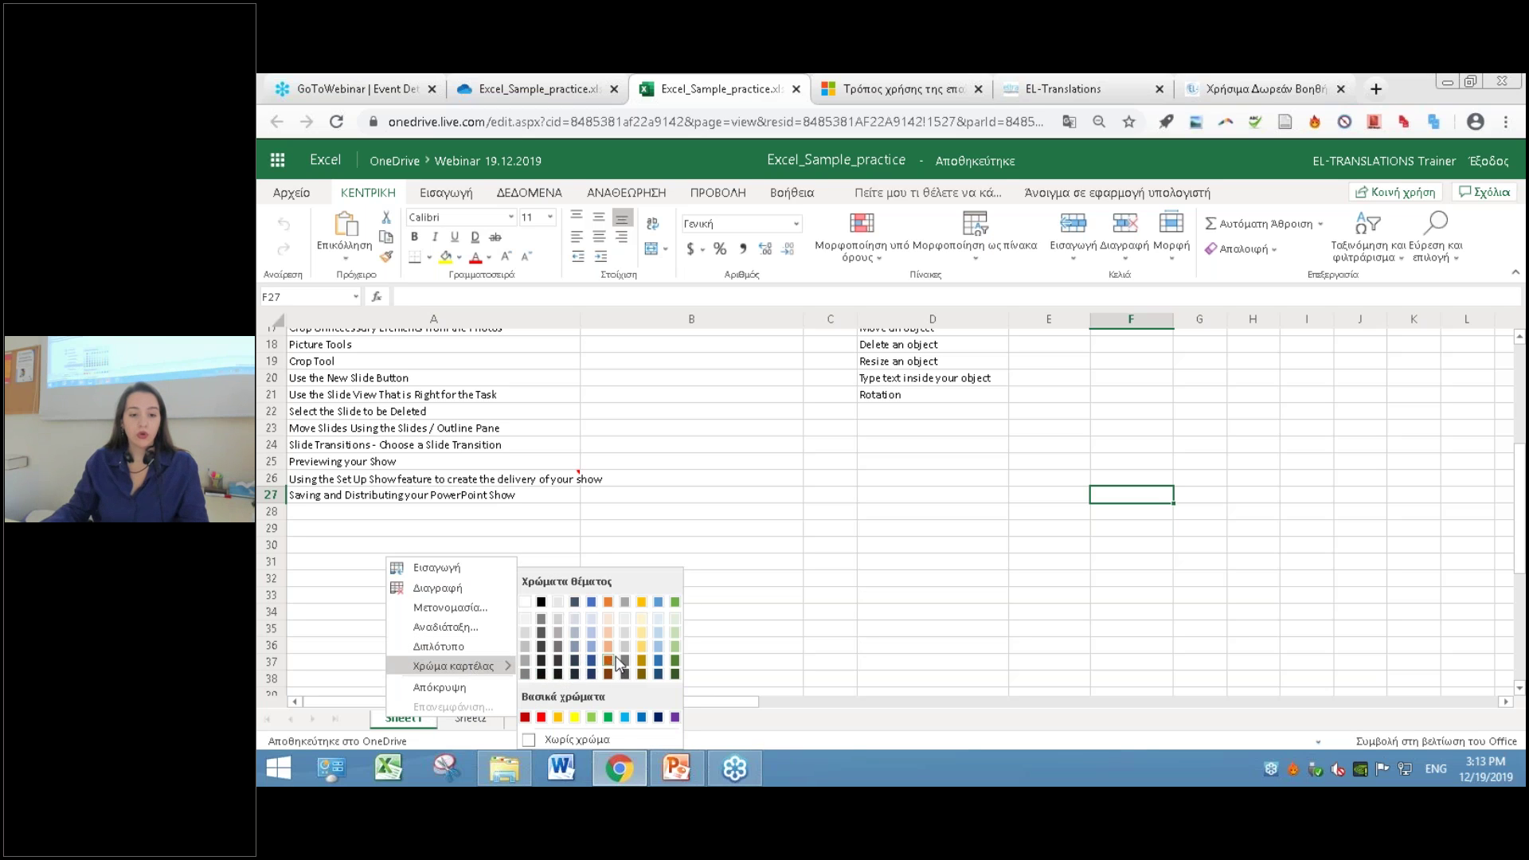
left_click(614, 647)
right_click(443, 726)
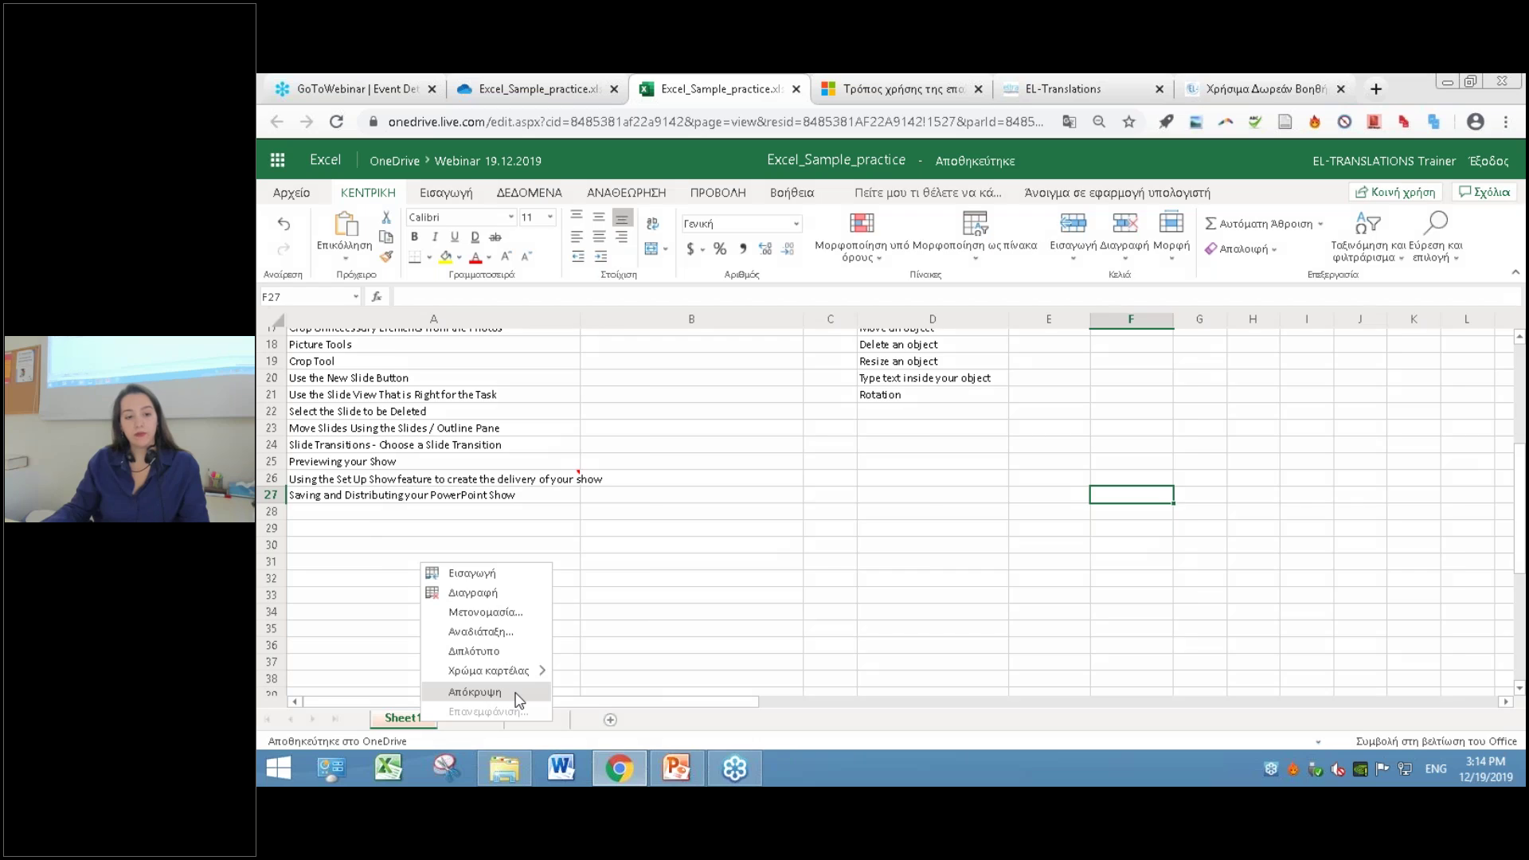
left_click(475, 693)
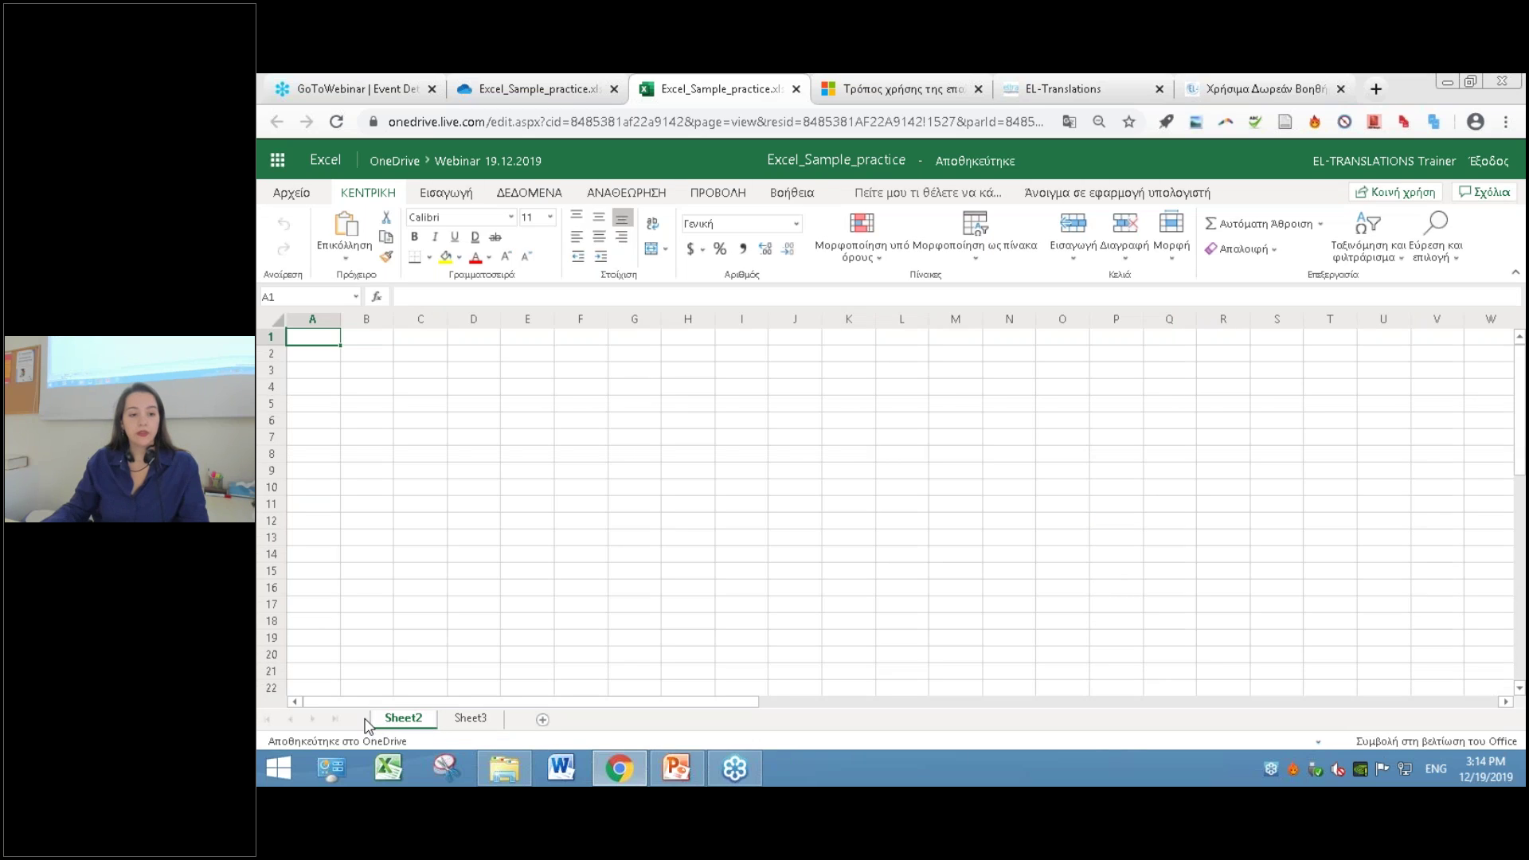
- Unhide Sheet1 so that it is back among the workbook's sheets
right_click(404, 719)
left_click(423, 710)
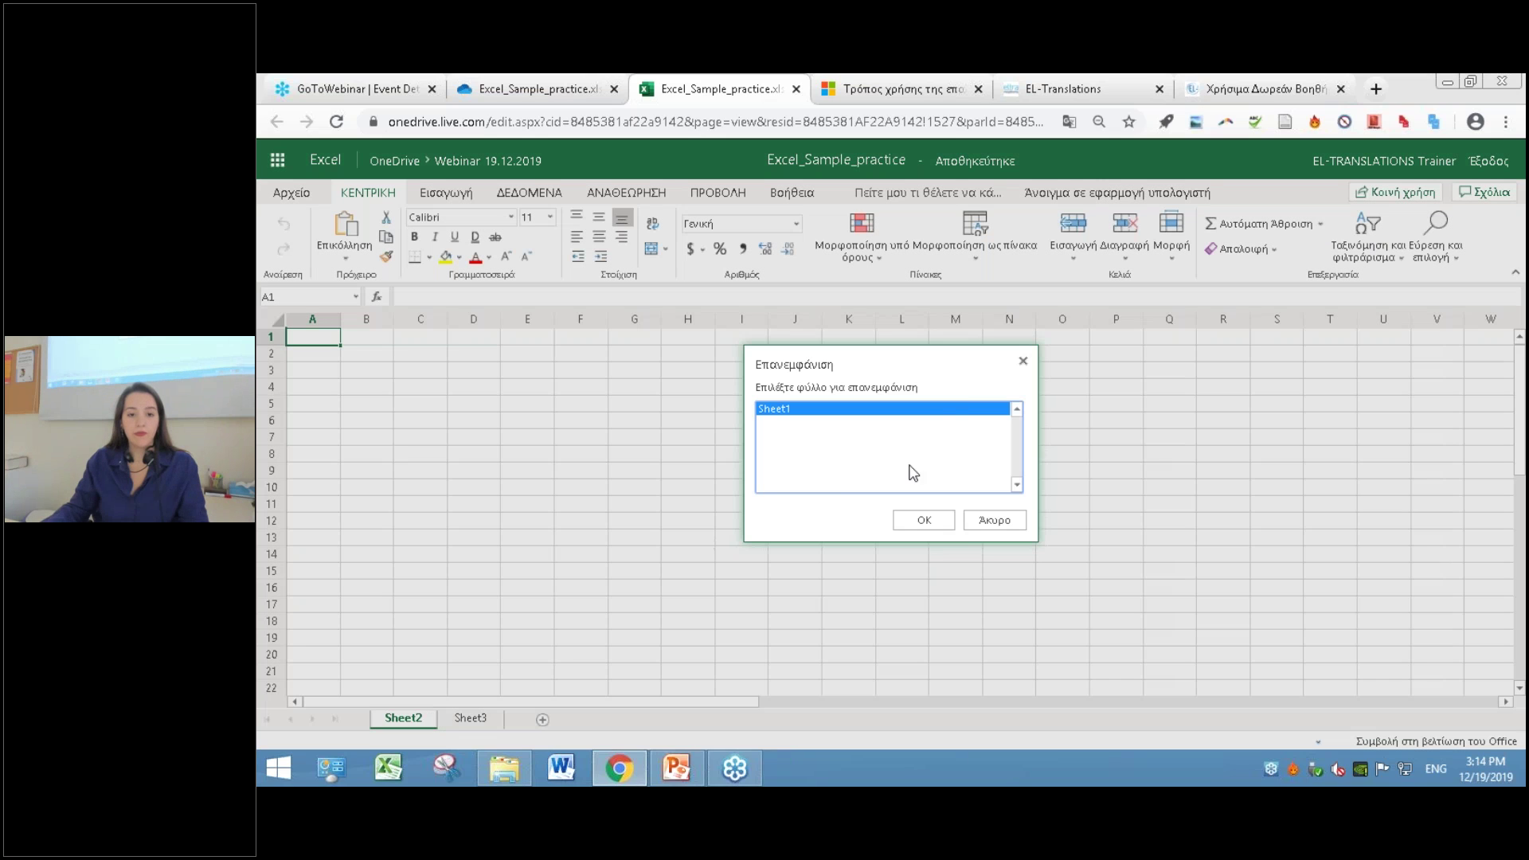
left_click(925, 521)
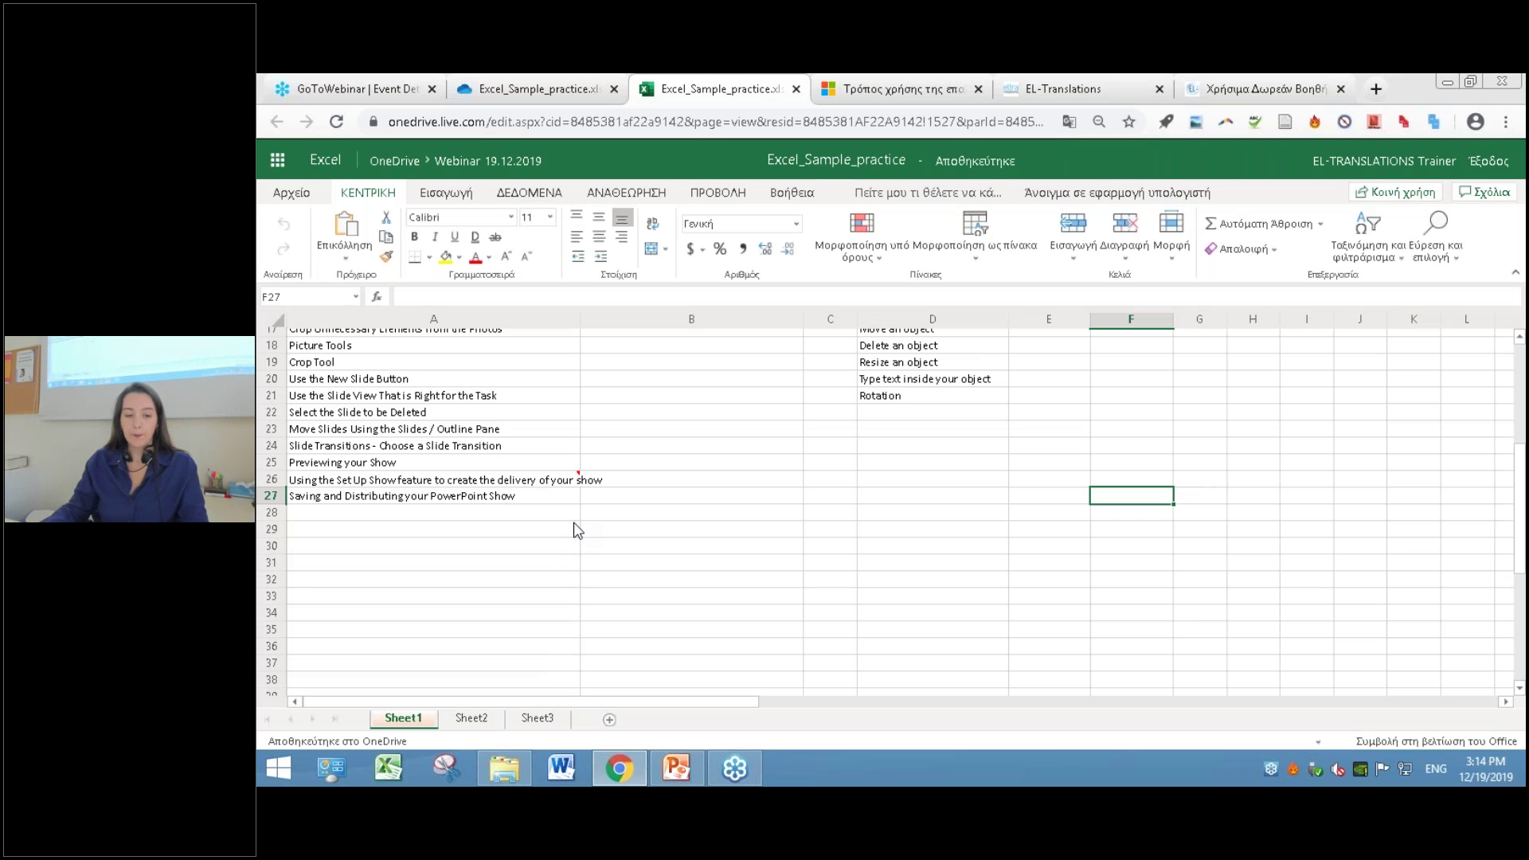
- Rename Sheet1 as "Practice El-Translations"
right_click(406, 715)
left_click(456, 607)
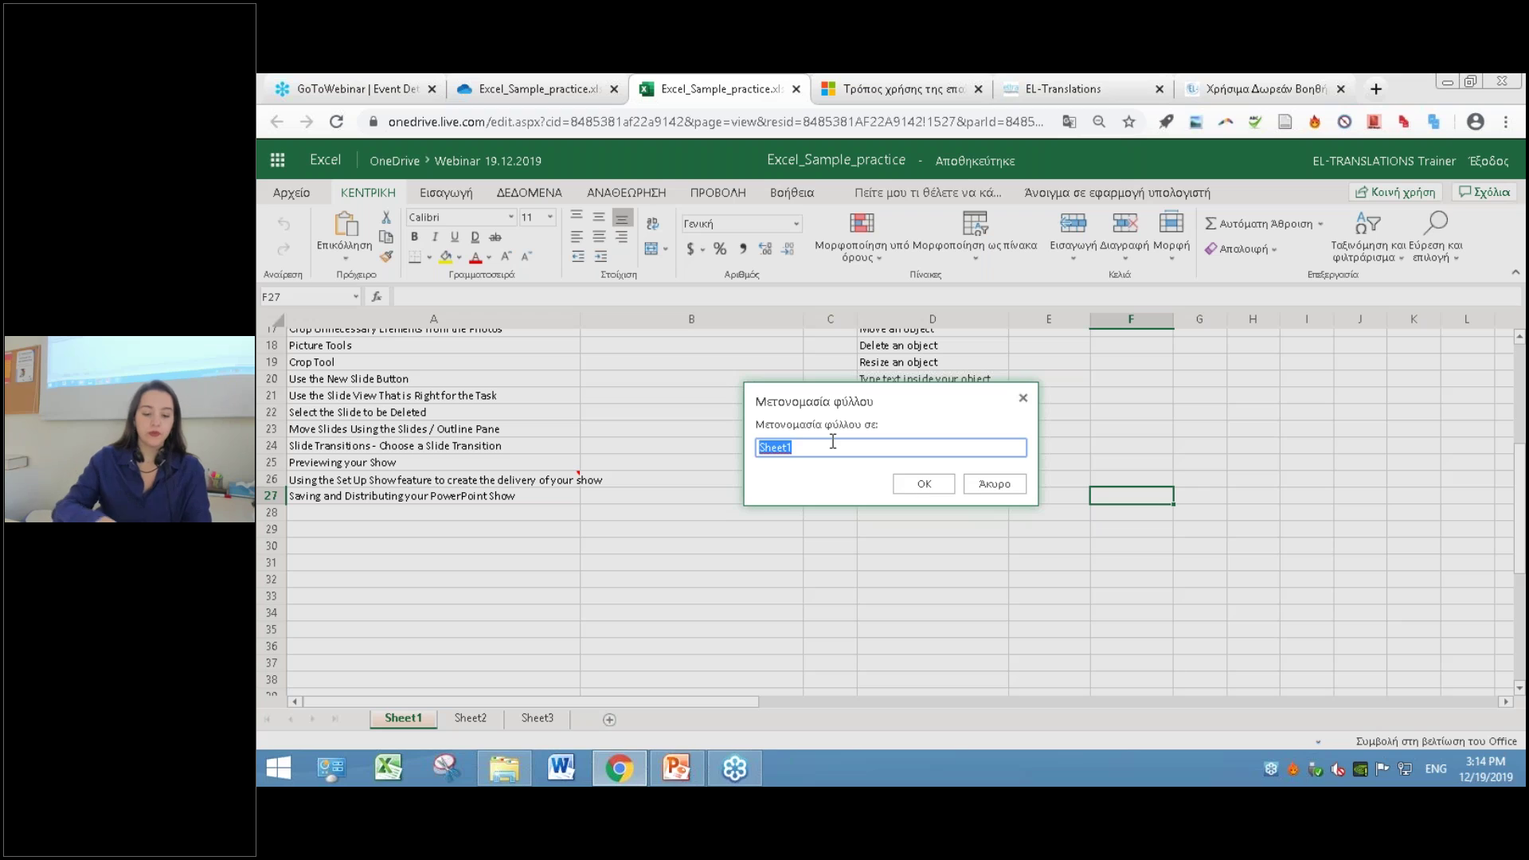
type("Practice El-Translations")
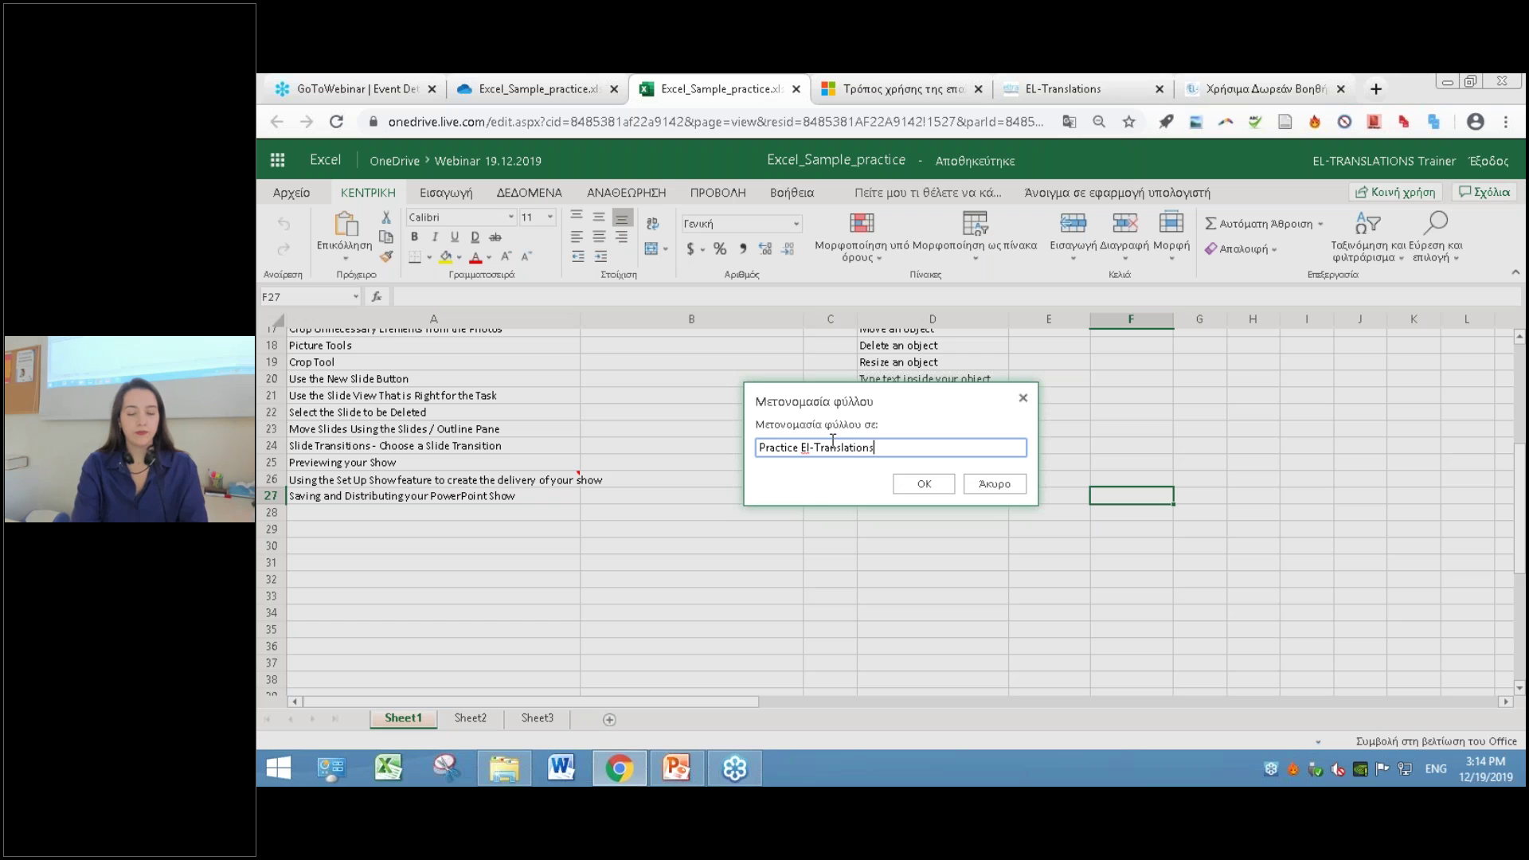
left_click(924, 484)
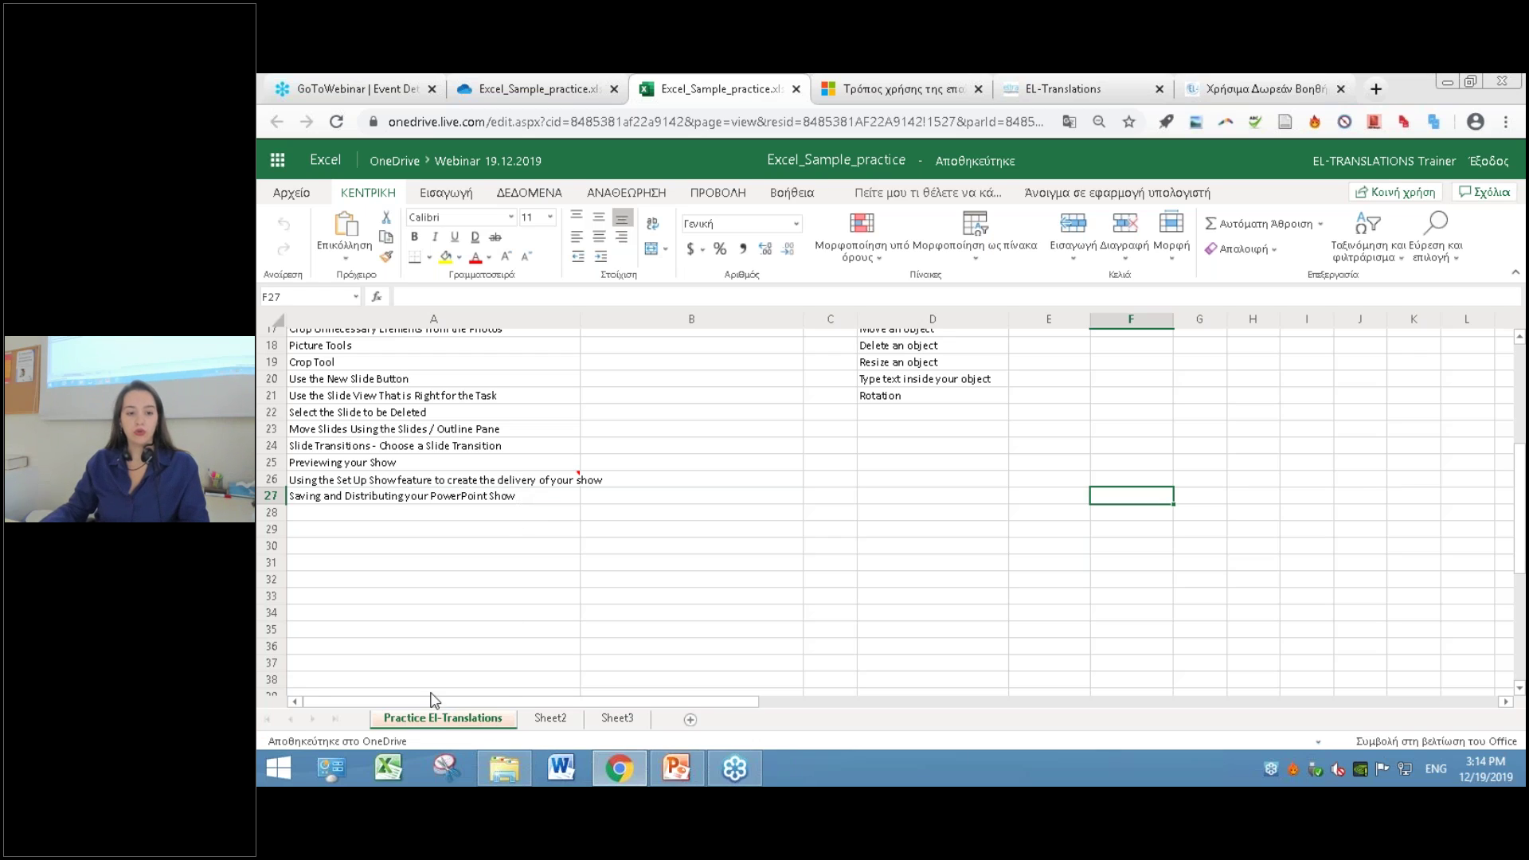
- Switch to PowerPoint, advance to slide 16 on selecting cells, rows and columns, and return to the workbook in Chrome
left_click(676, 769)
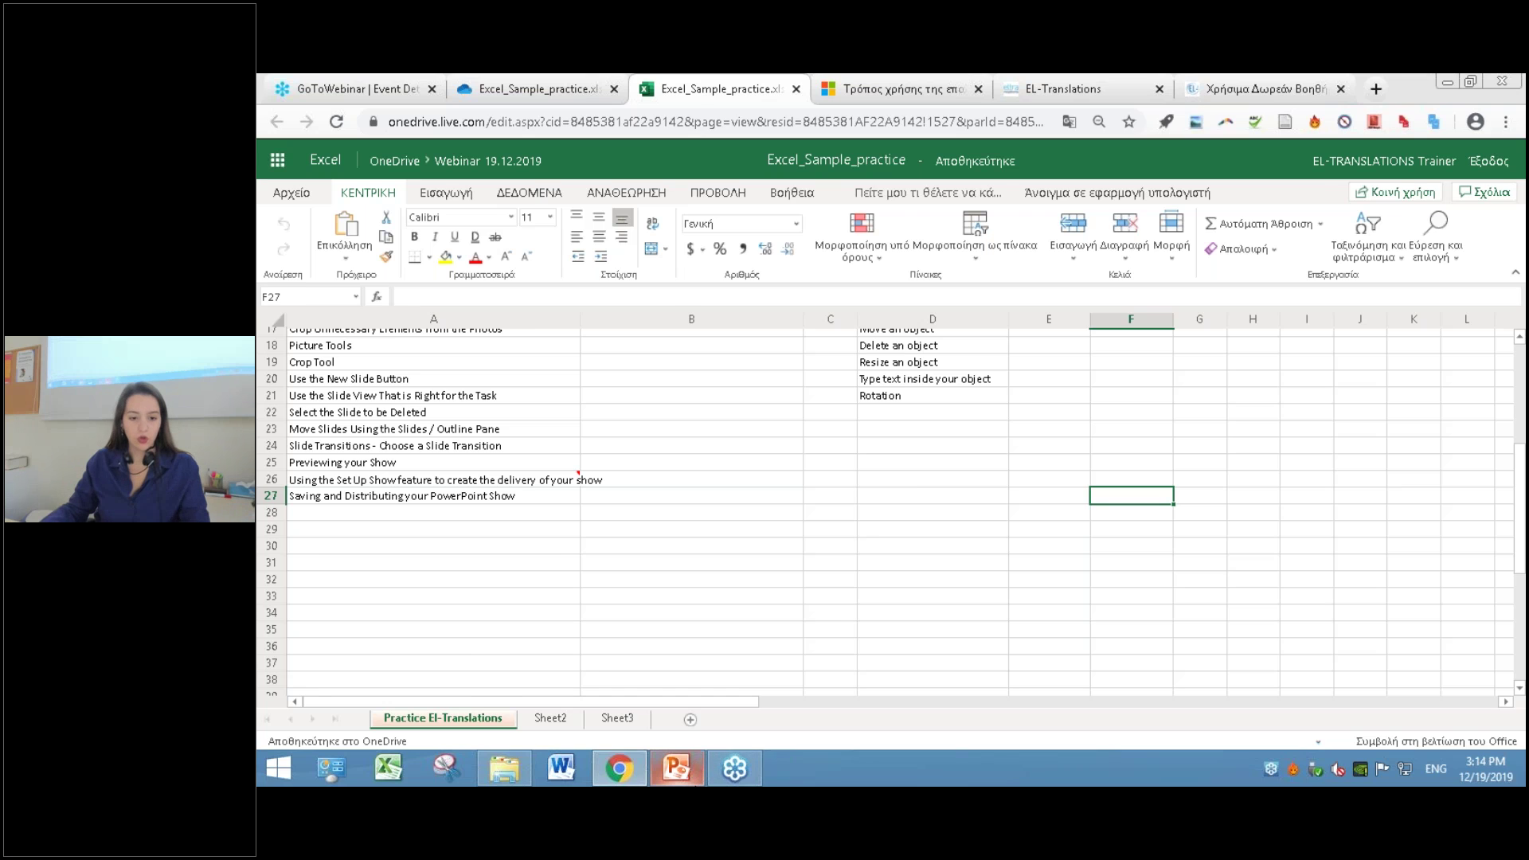
scroll(562, 548, "down", 1)
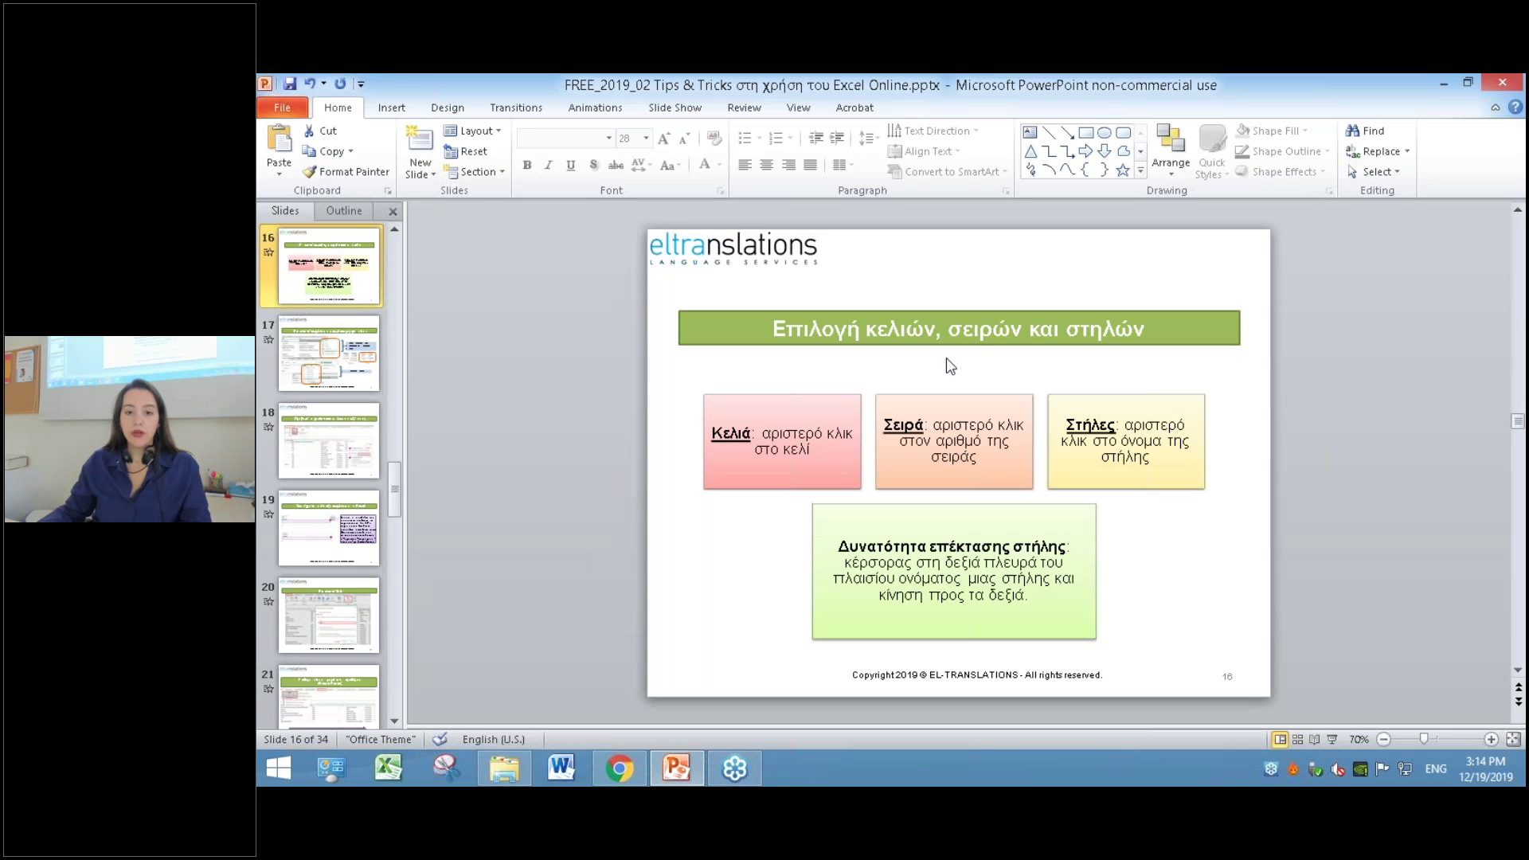
left_click(1445, 82)
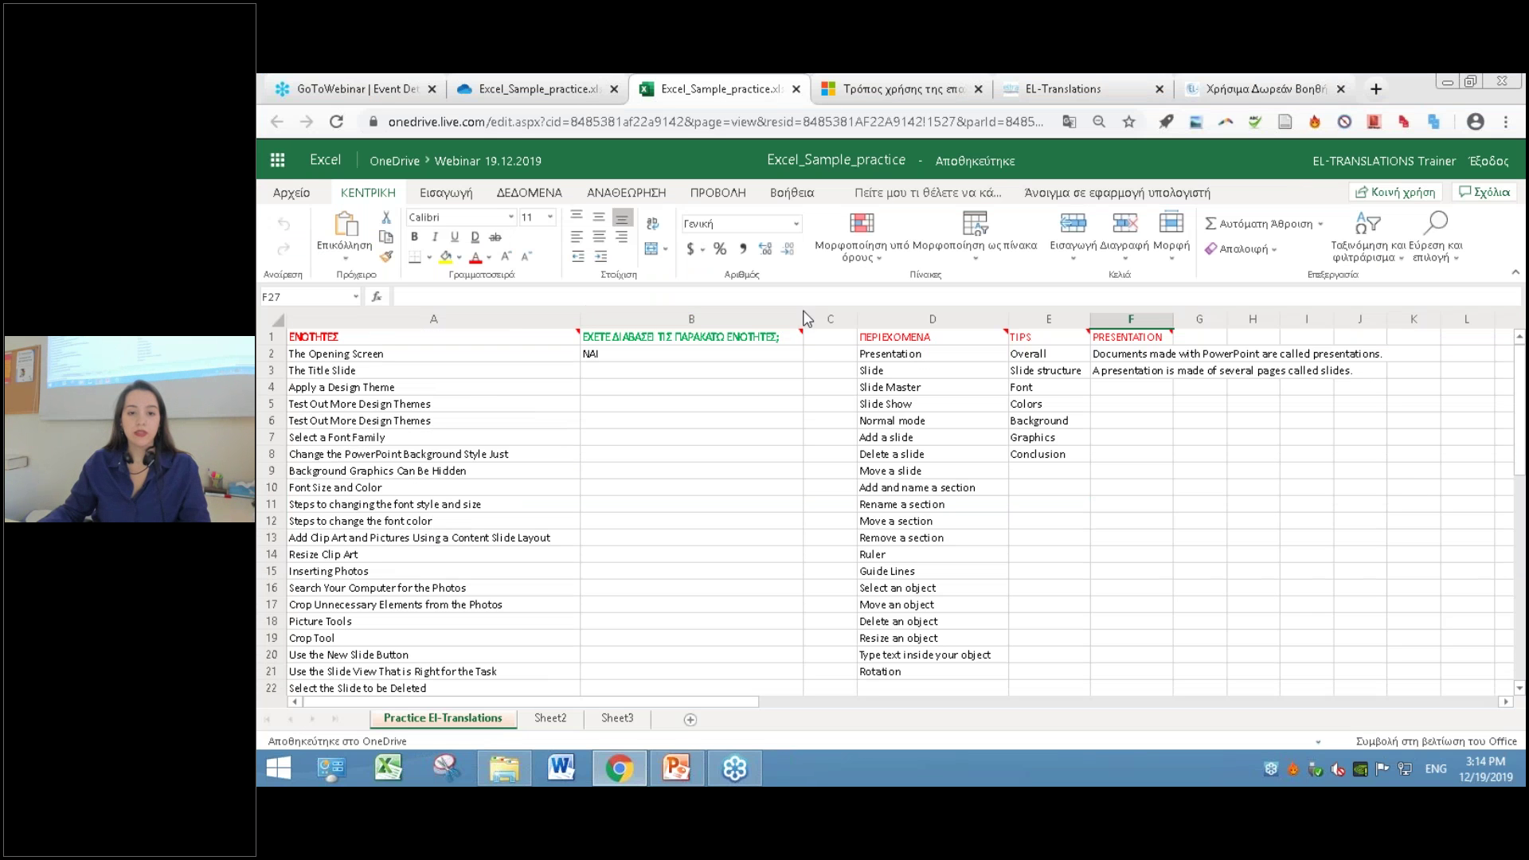
- Narrow column B very slightly, and select cell A2 followed by the whole of row 2
left_click_drag(803, 318, 802, 333)
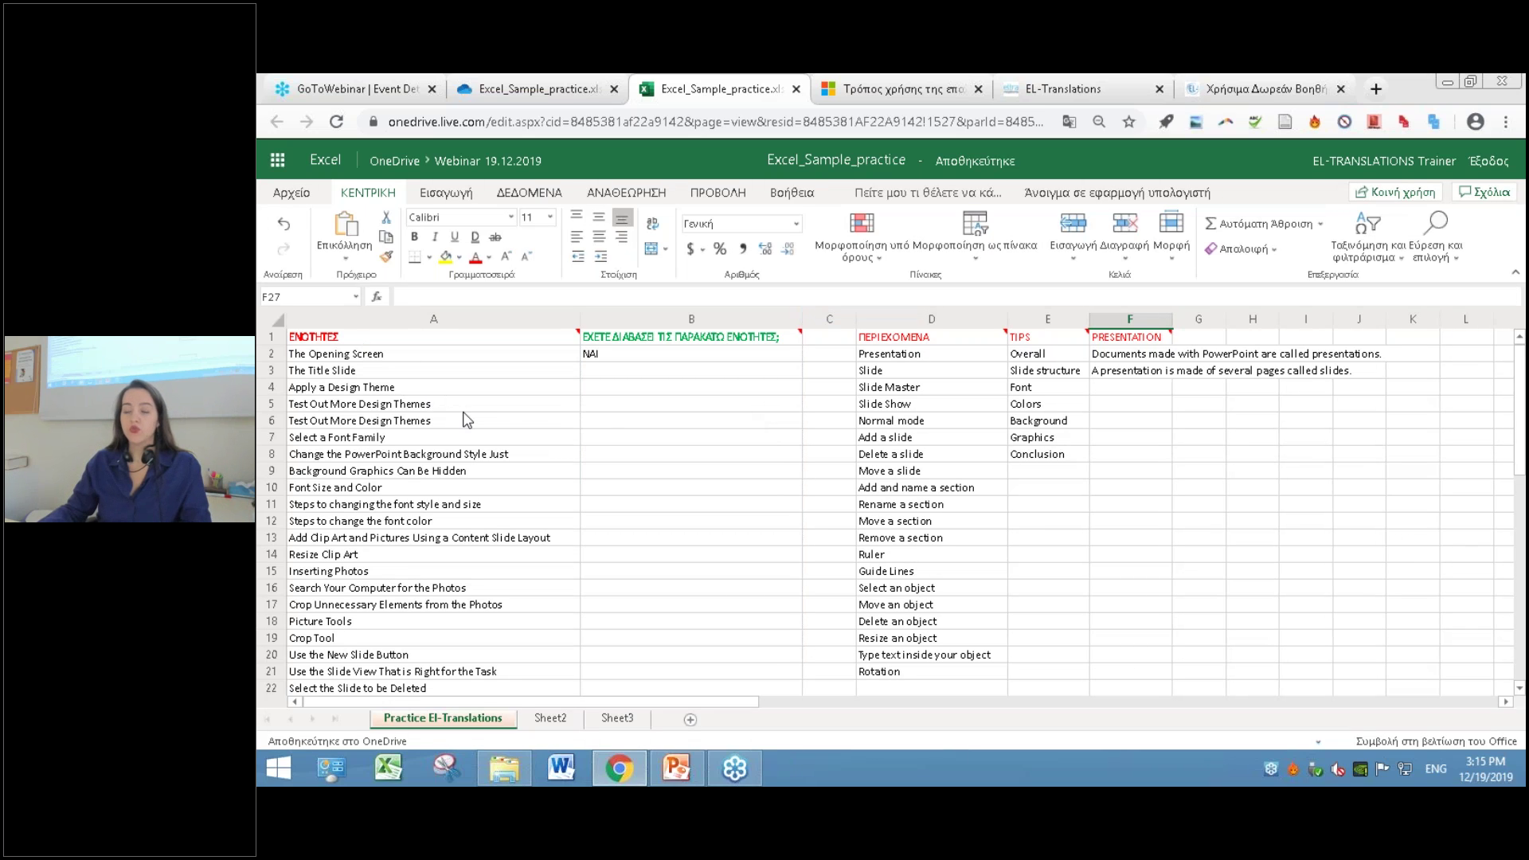
left_click(348, 358)
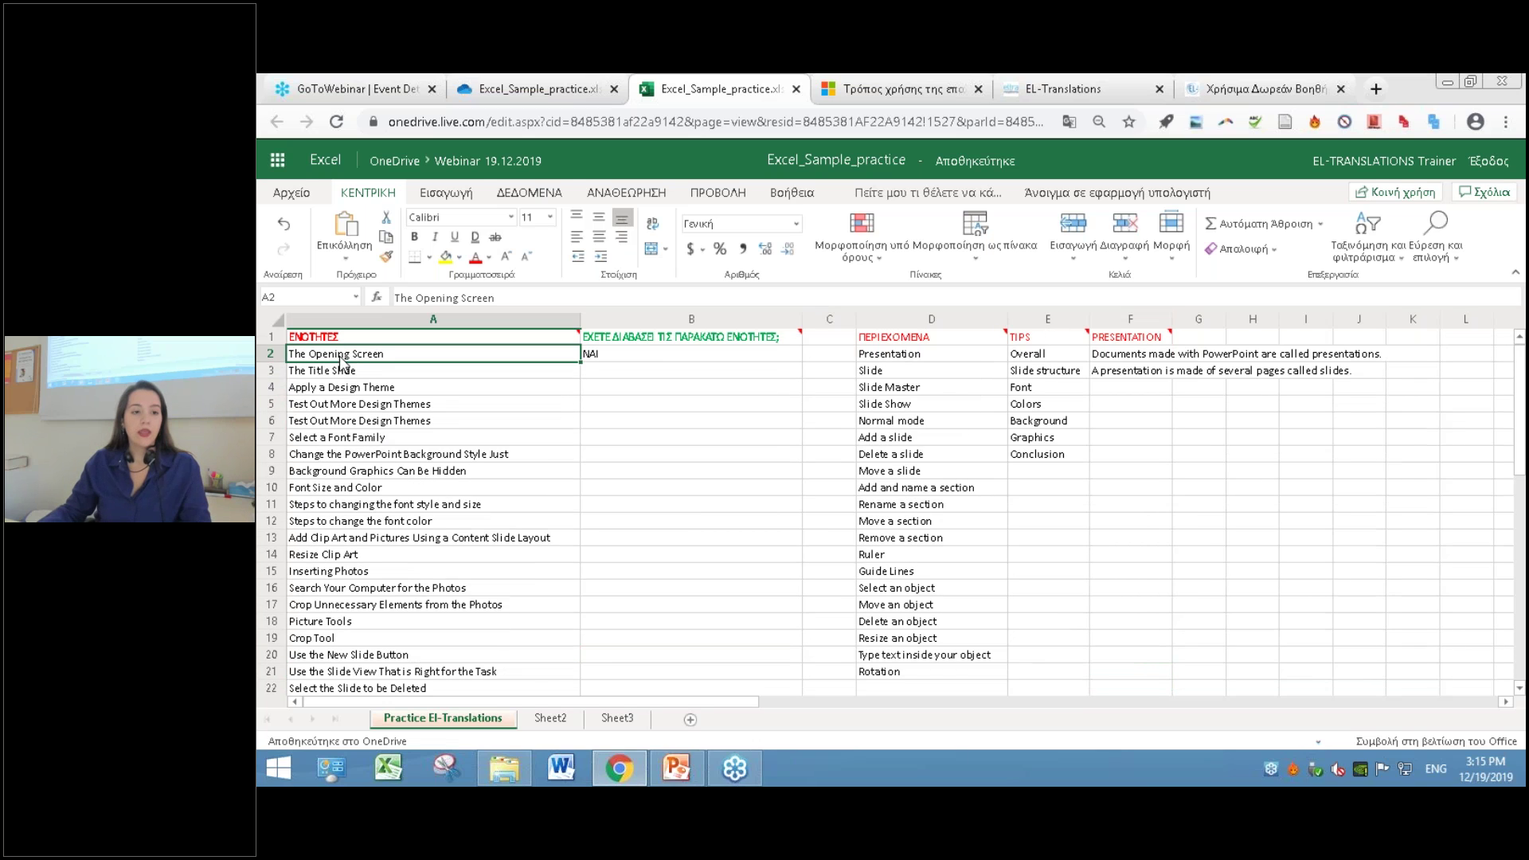
left_click(270, 359)
right_click(270, 358)
- Insert a blank row above row 27, which holds "Saving and Distributing your PowerPoint Show"
scroll(303, 629, "down", 9)
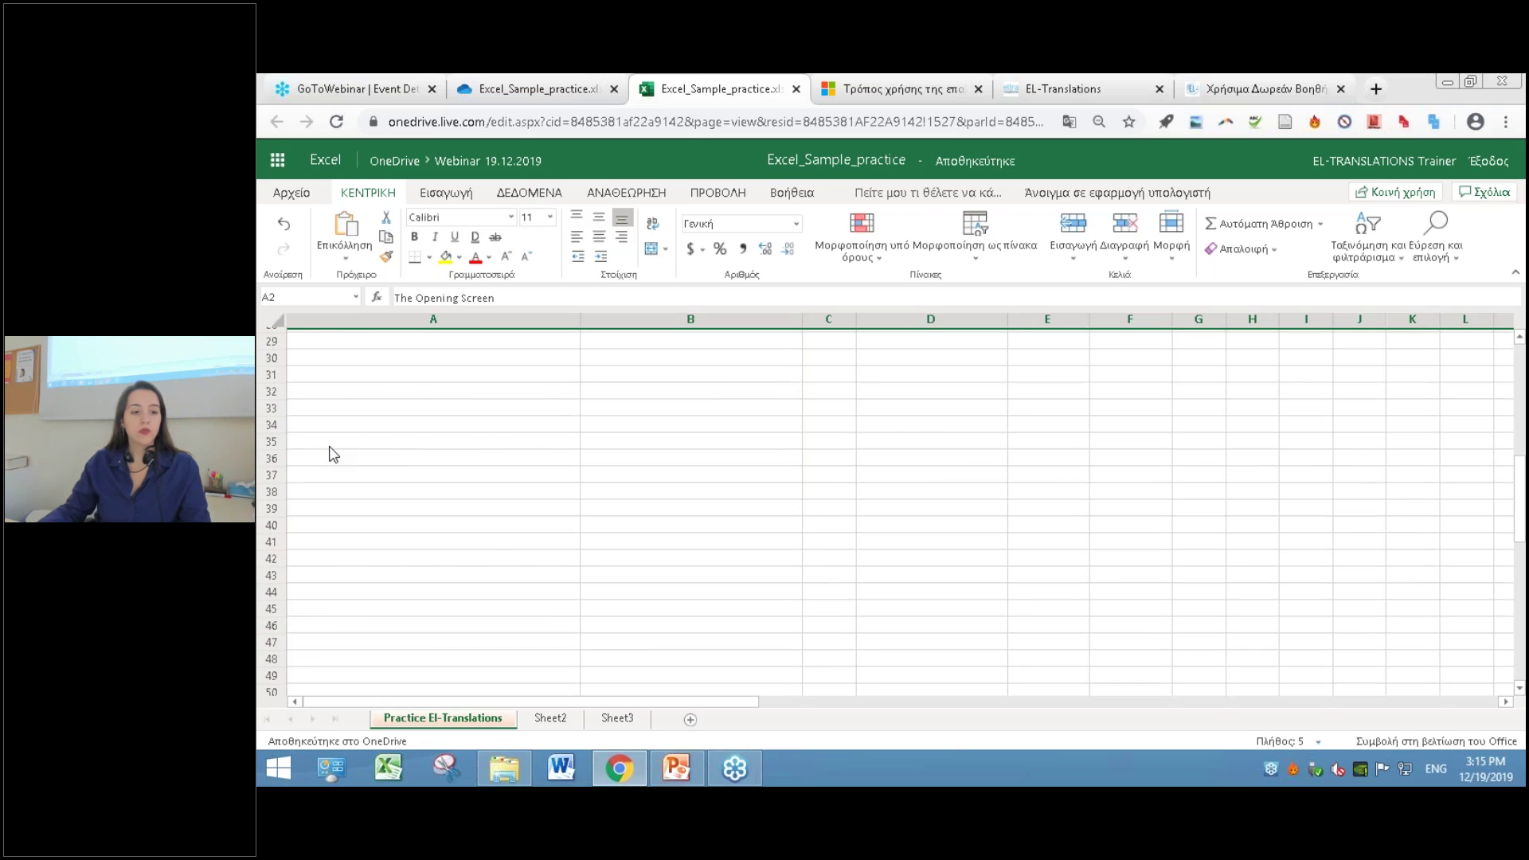
scroll(333, 454, "up", 6)
left_click(271, 587)
right_click(271, 586)
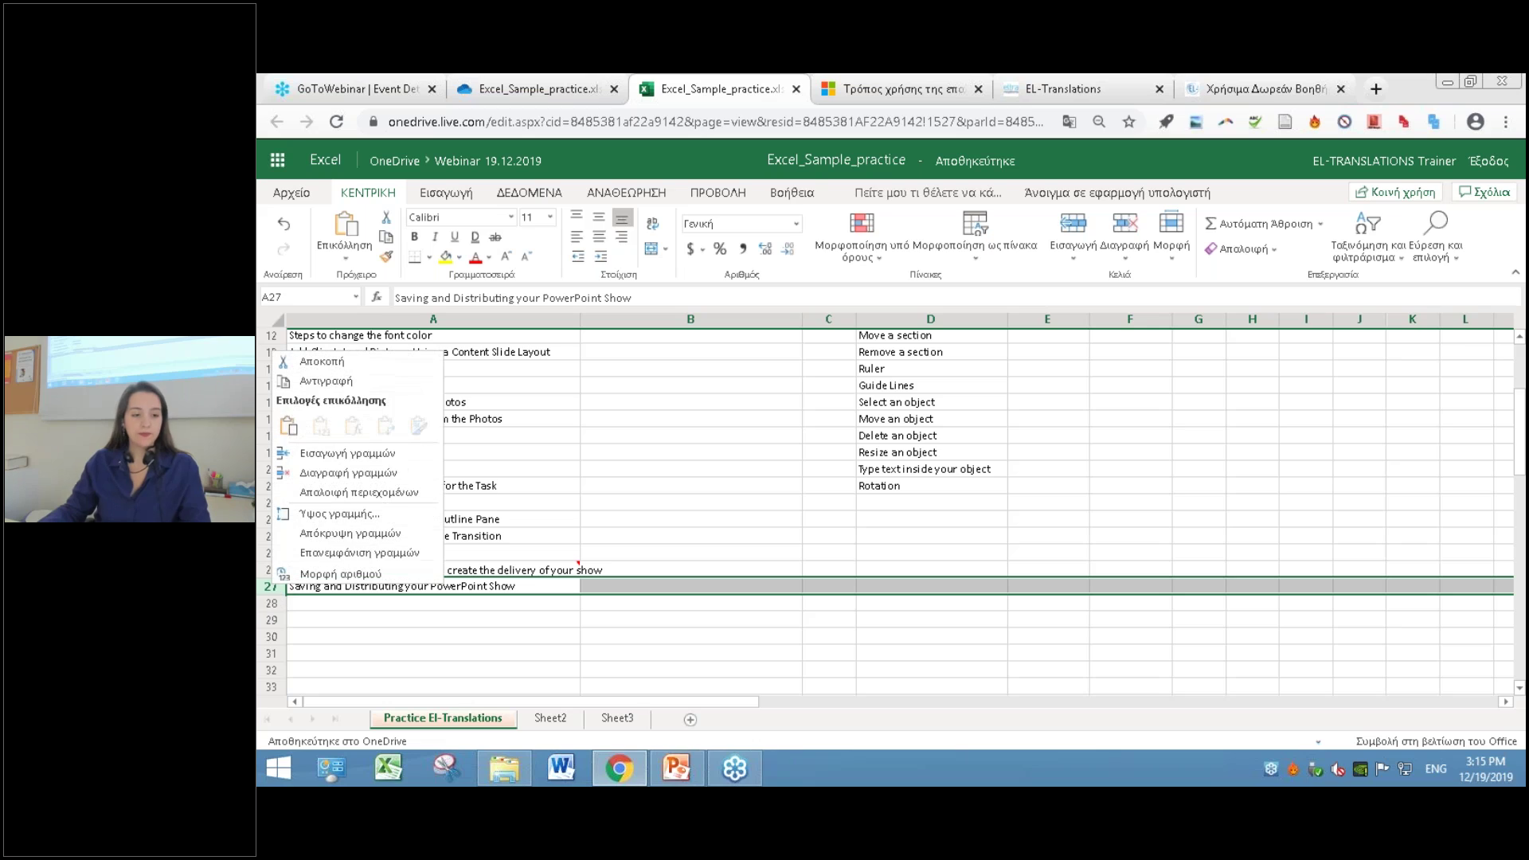
left_click(378, 455)
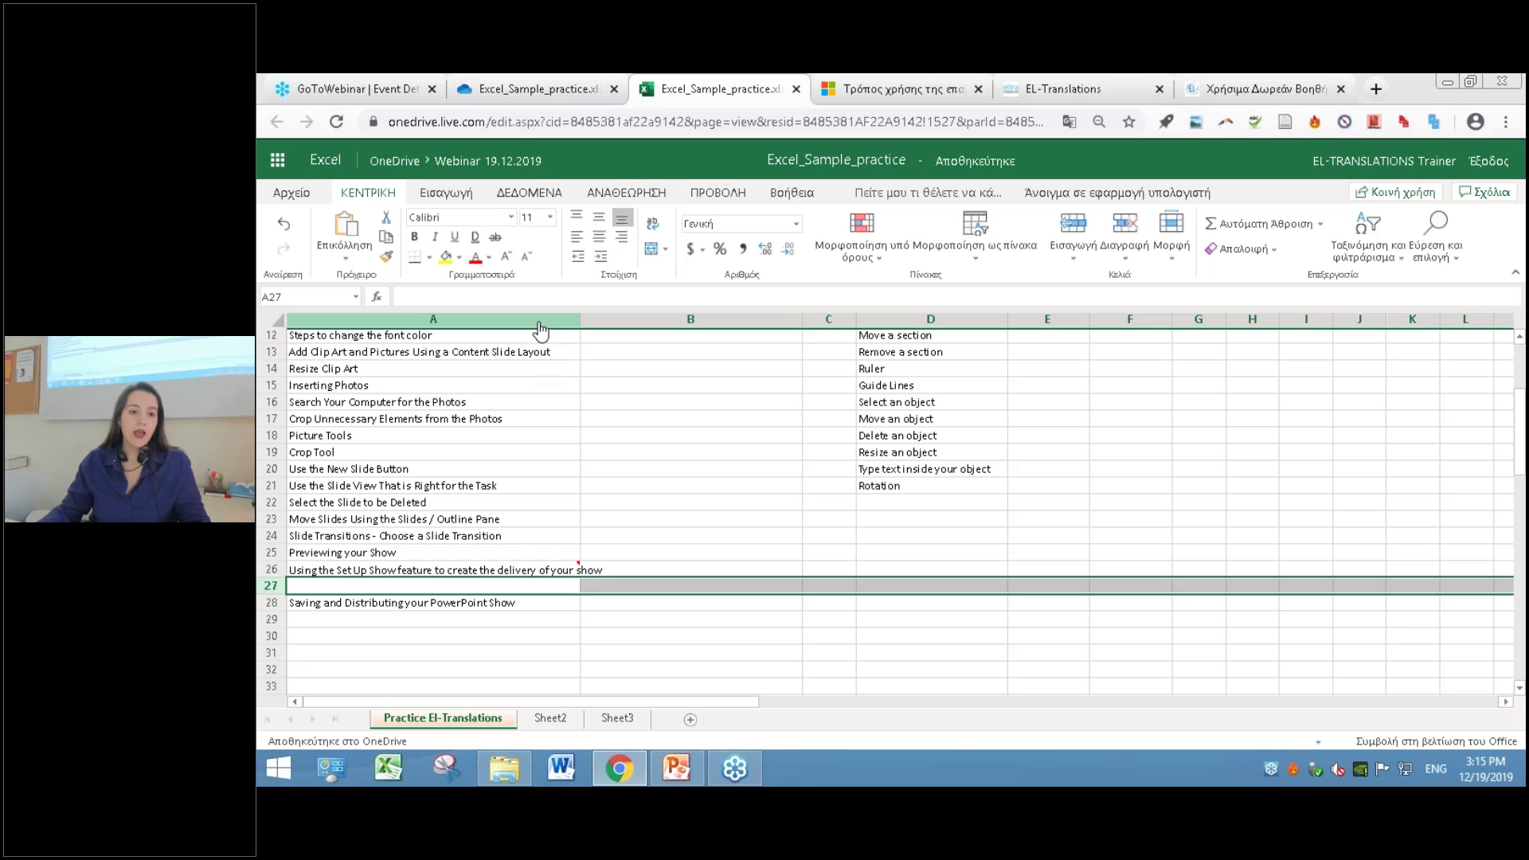
- Insert a blank column before column B and undo the insertion
left_click(669, 320)
right_click(669, 322)
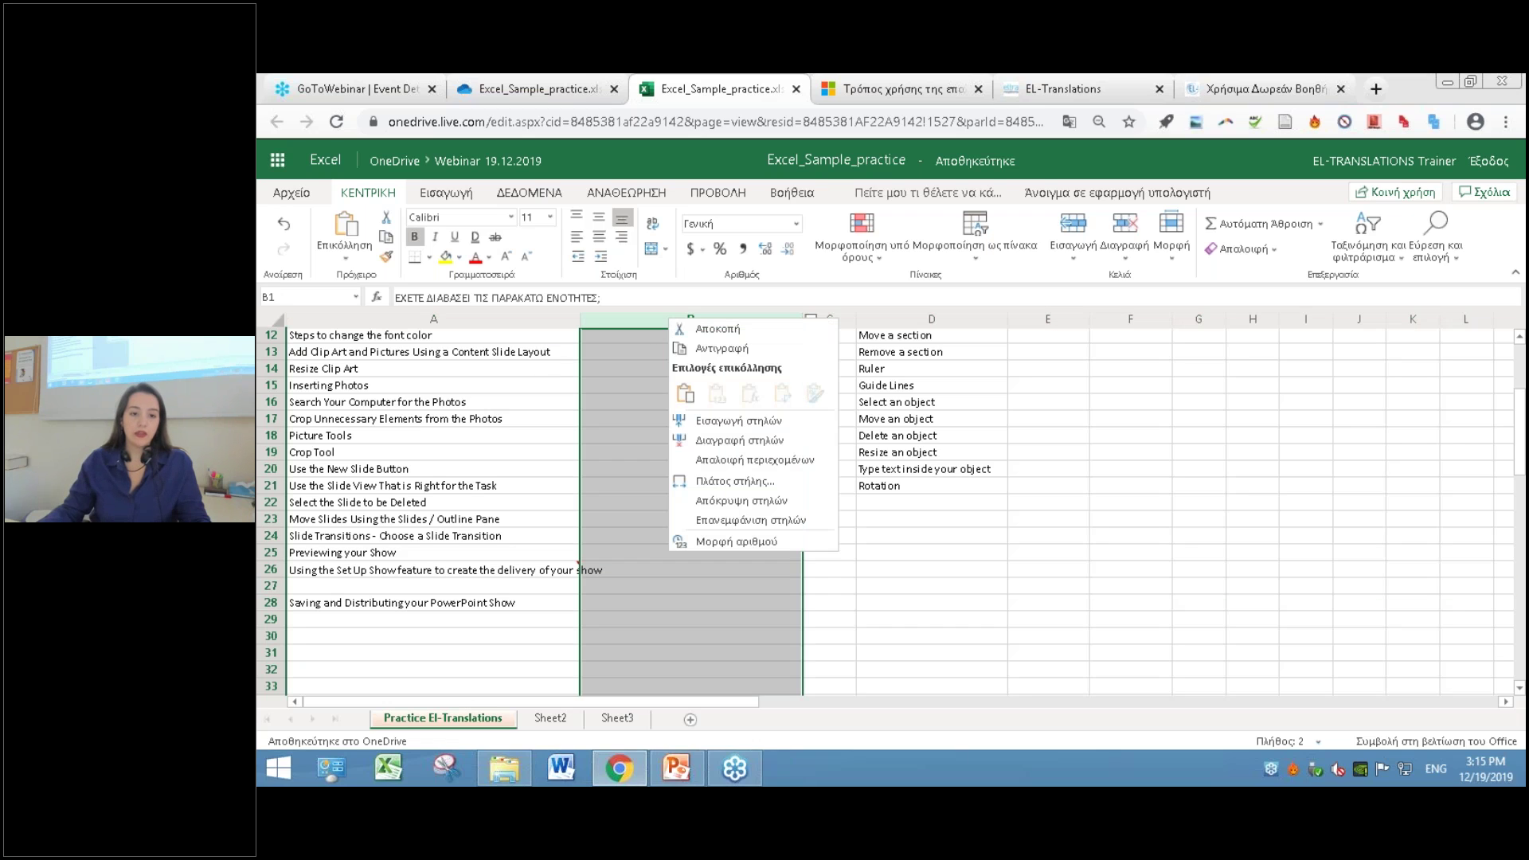
left_click(738, 420)
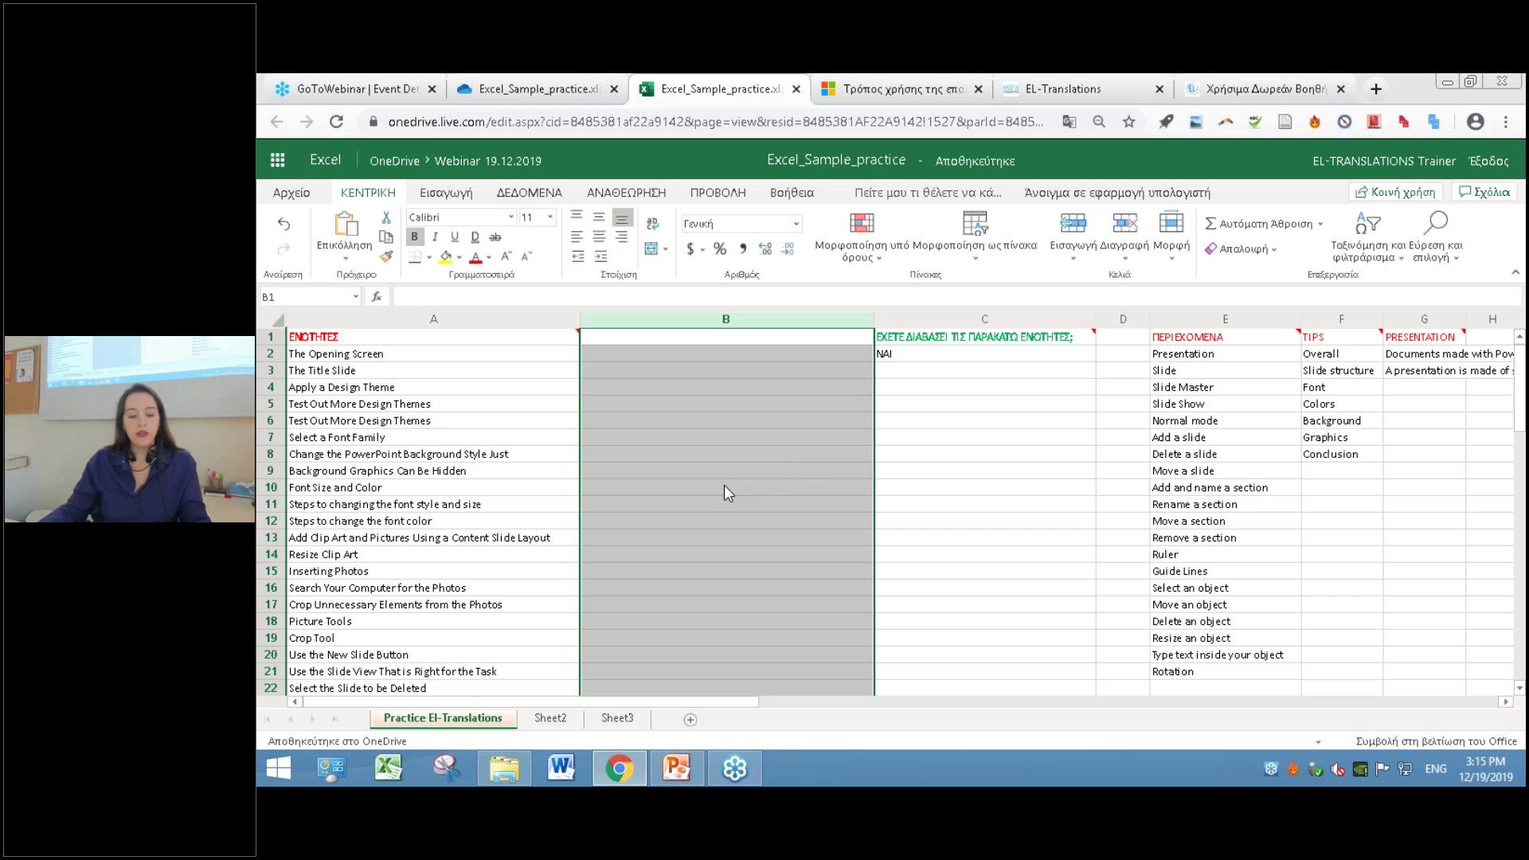
key("ctrl+minus")
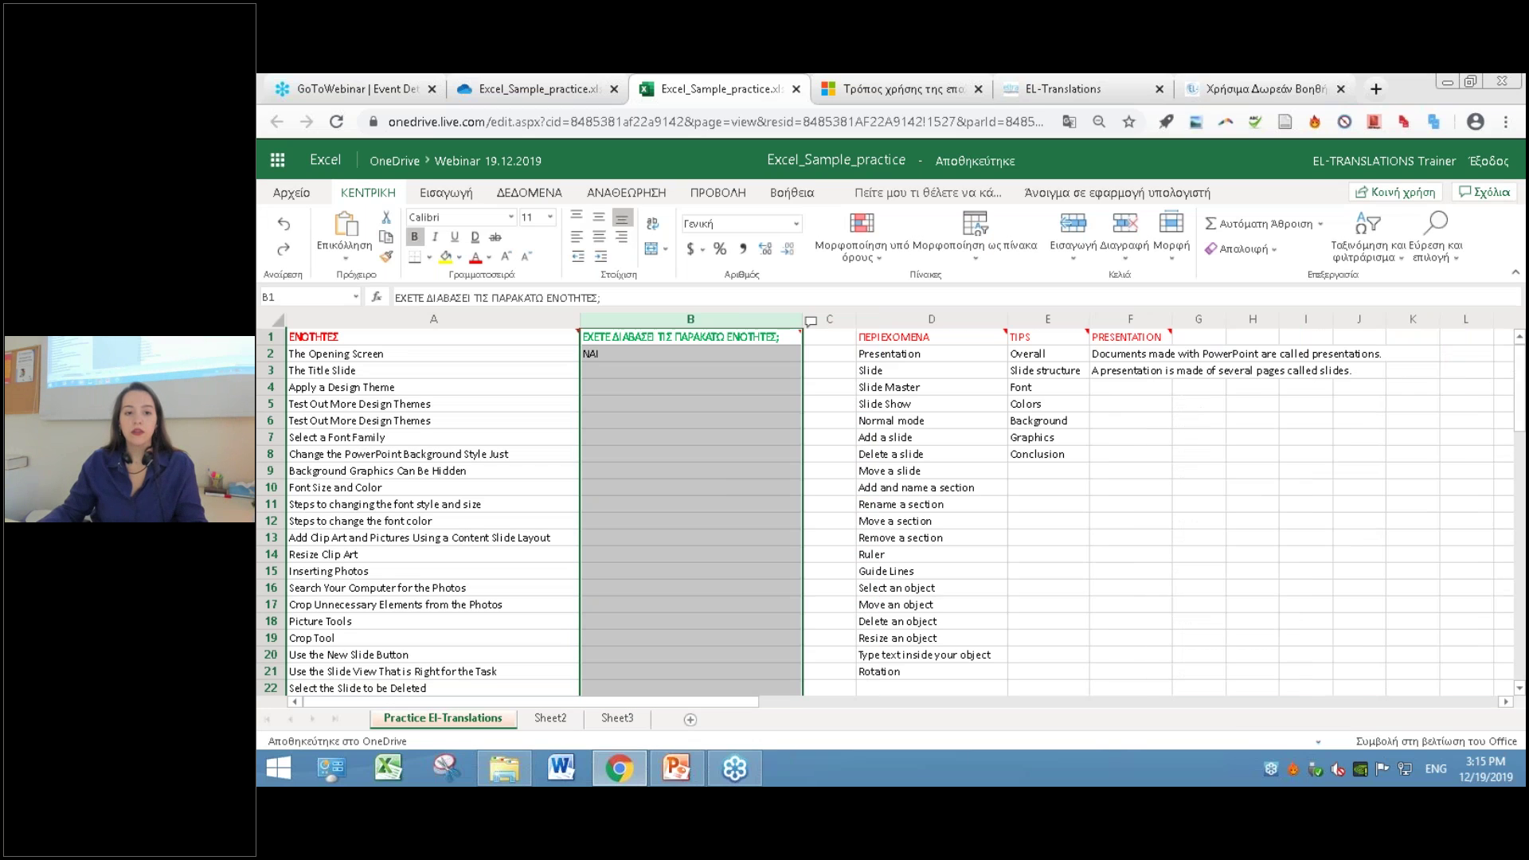
scroll(701, 438, "down", 5)
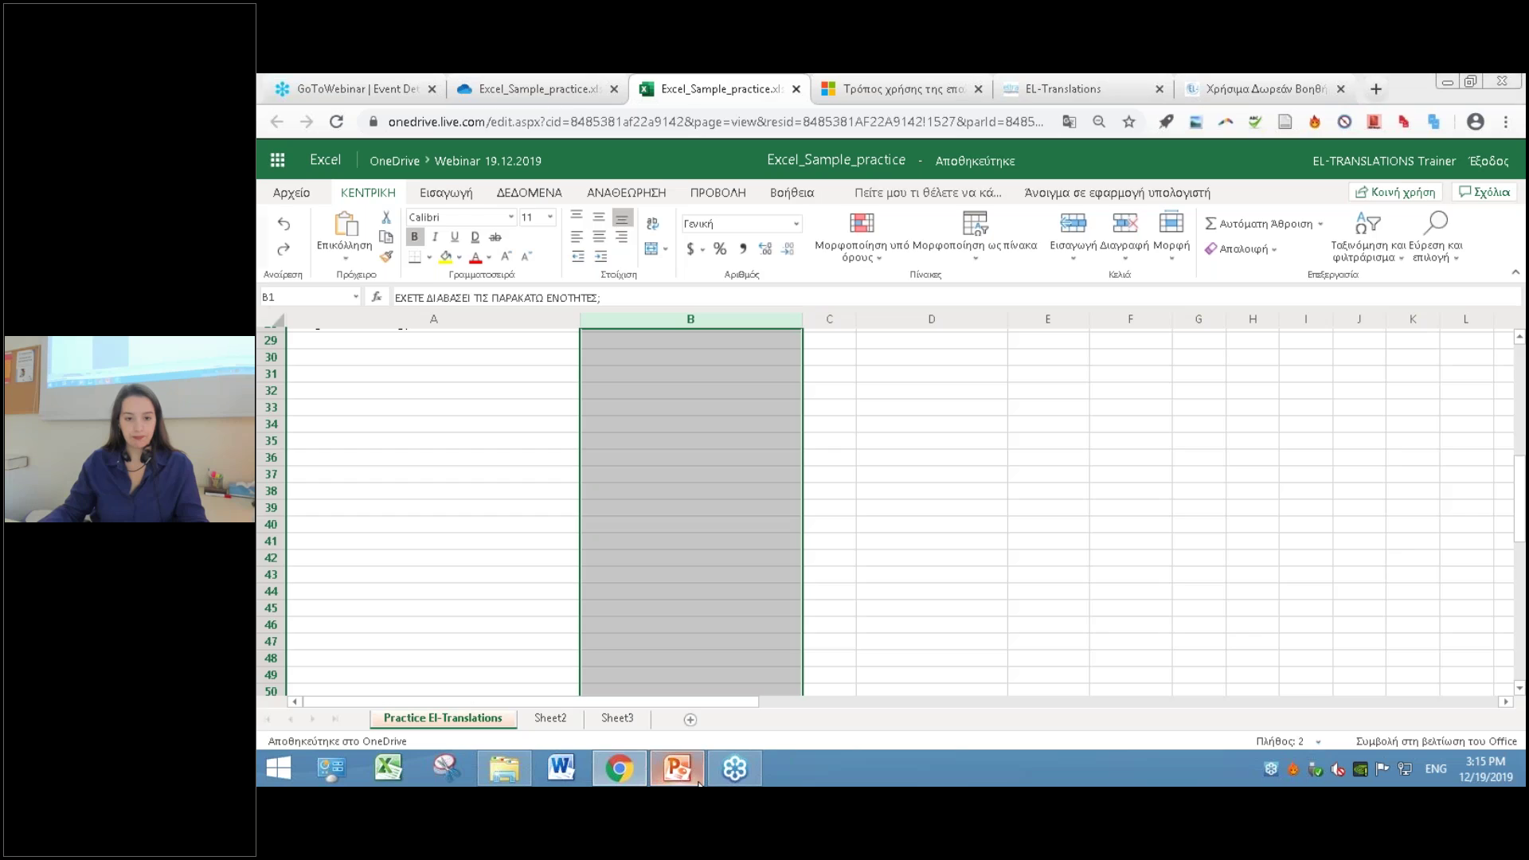
- Switch to PowerPoint, advance to slide 17 on entering and formatting cell text, and return to the workbook in Chrome
left_click(676, 769)
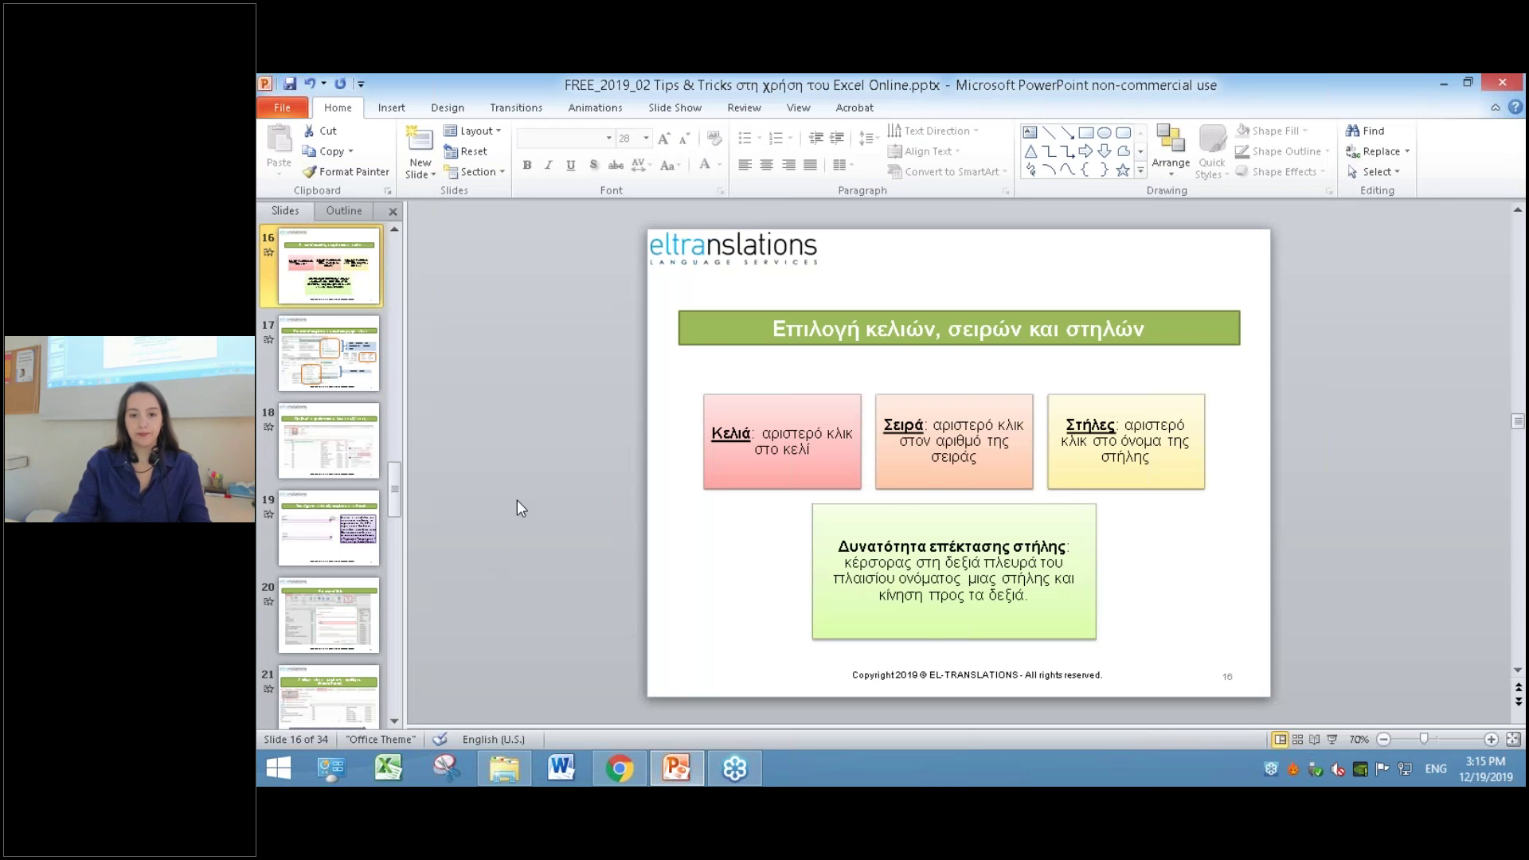
scroll(518, 499, "down", 1)
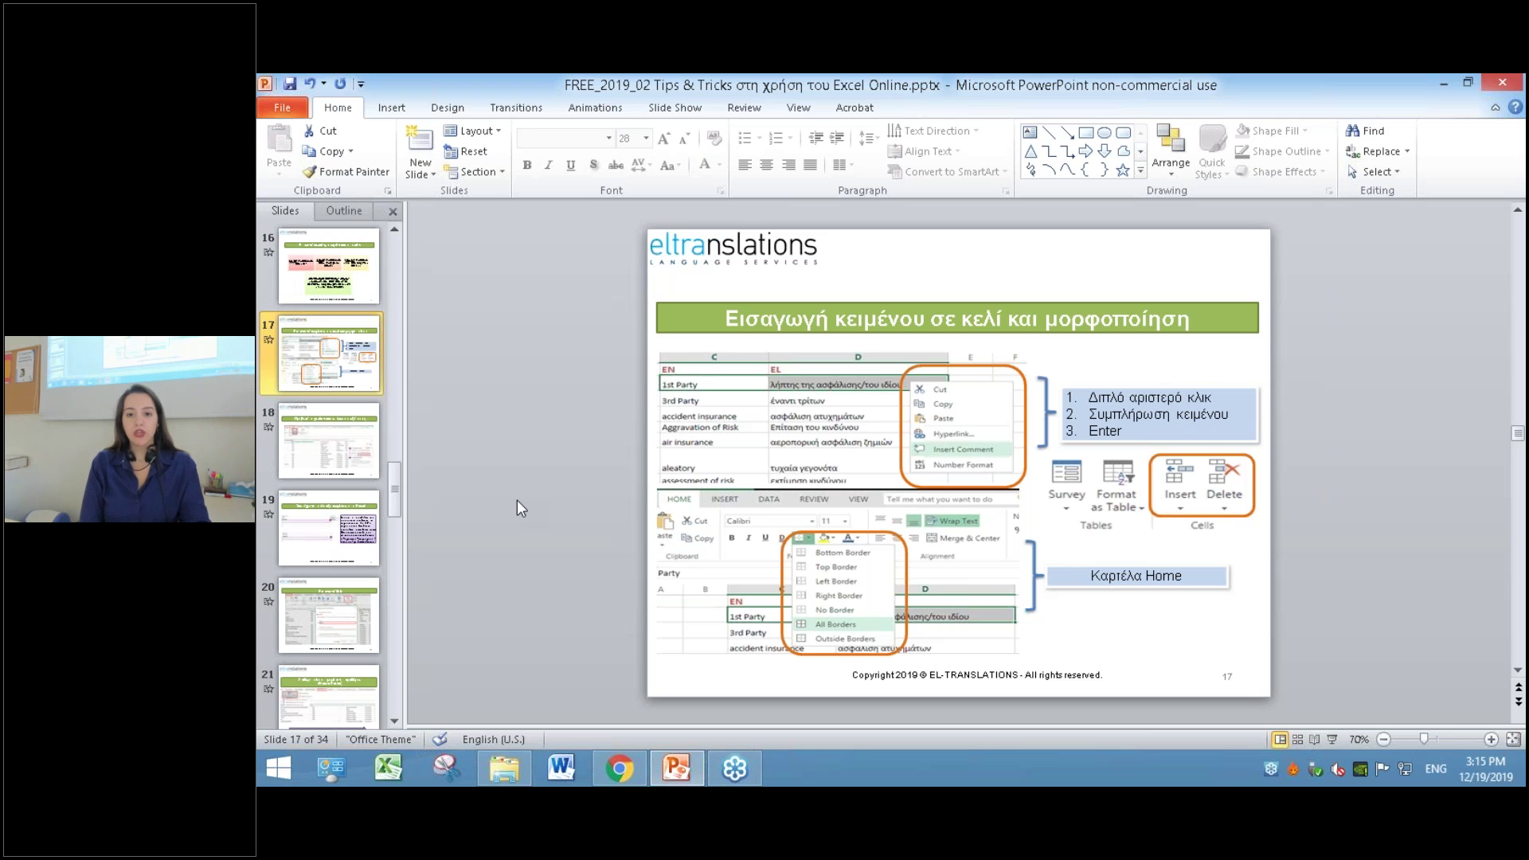
left_click(1444, 82)
- Open the text in cell B2 for editing, leave it as is, and open empty cell B3 for editing
scroll(726, 347, "up", 9)
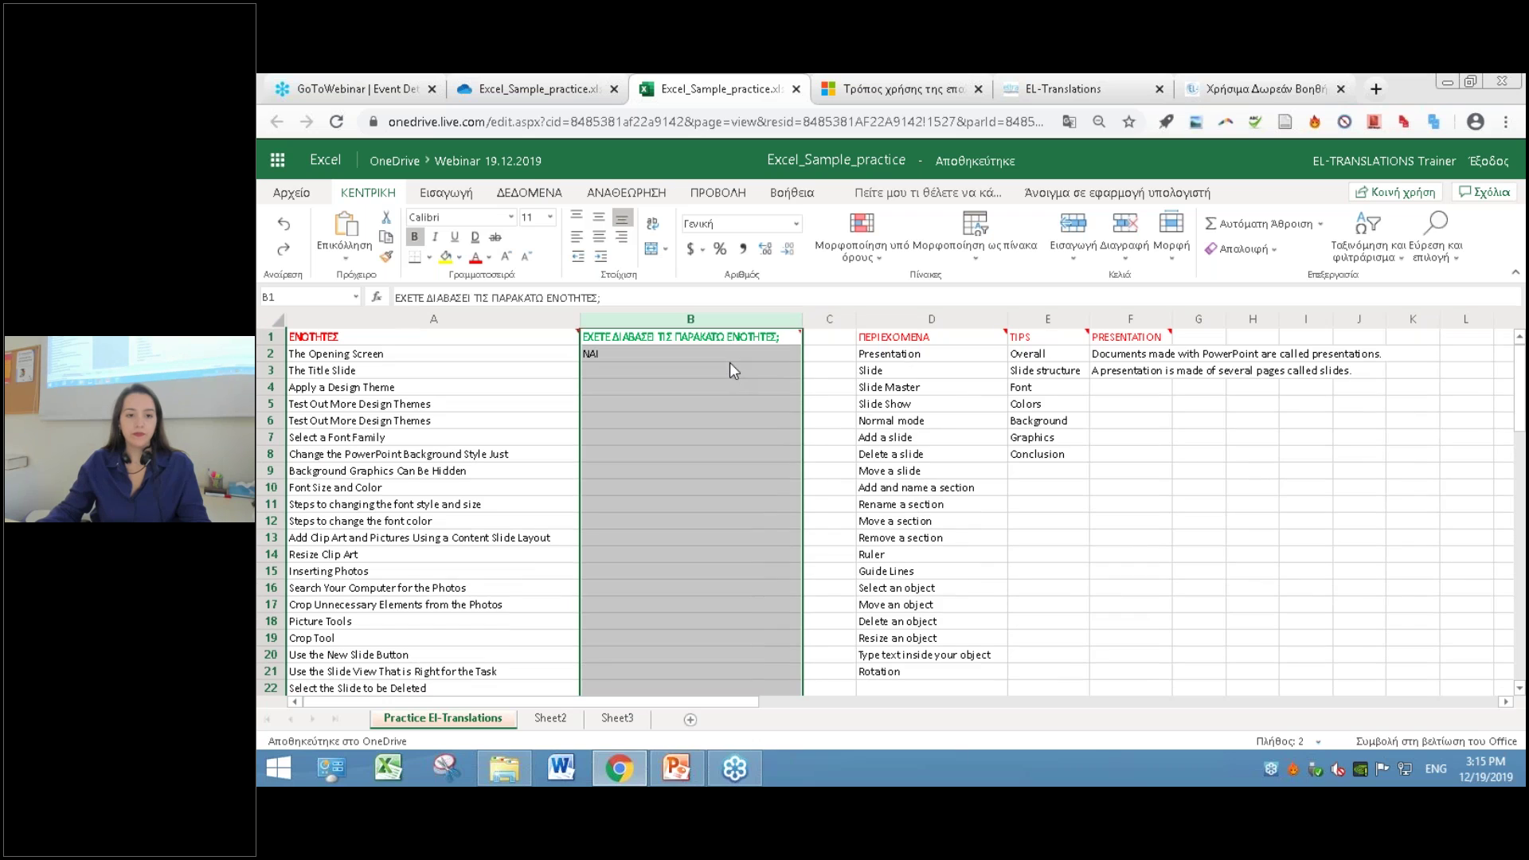
left_click(730, 360)
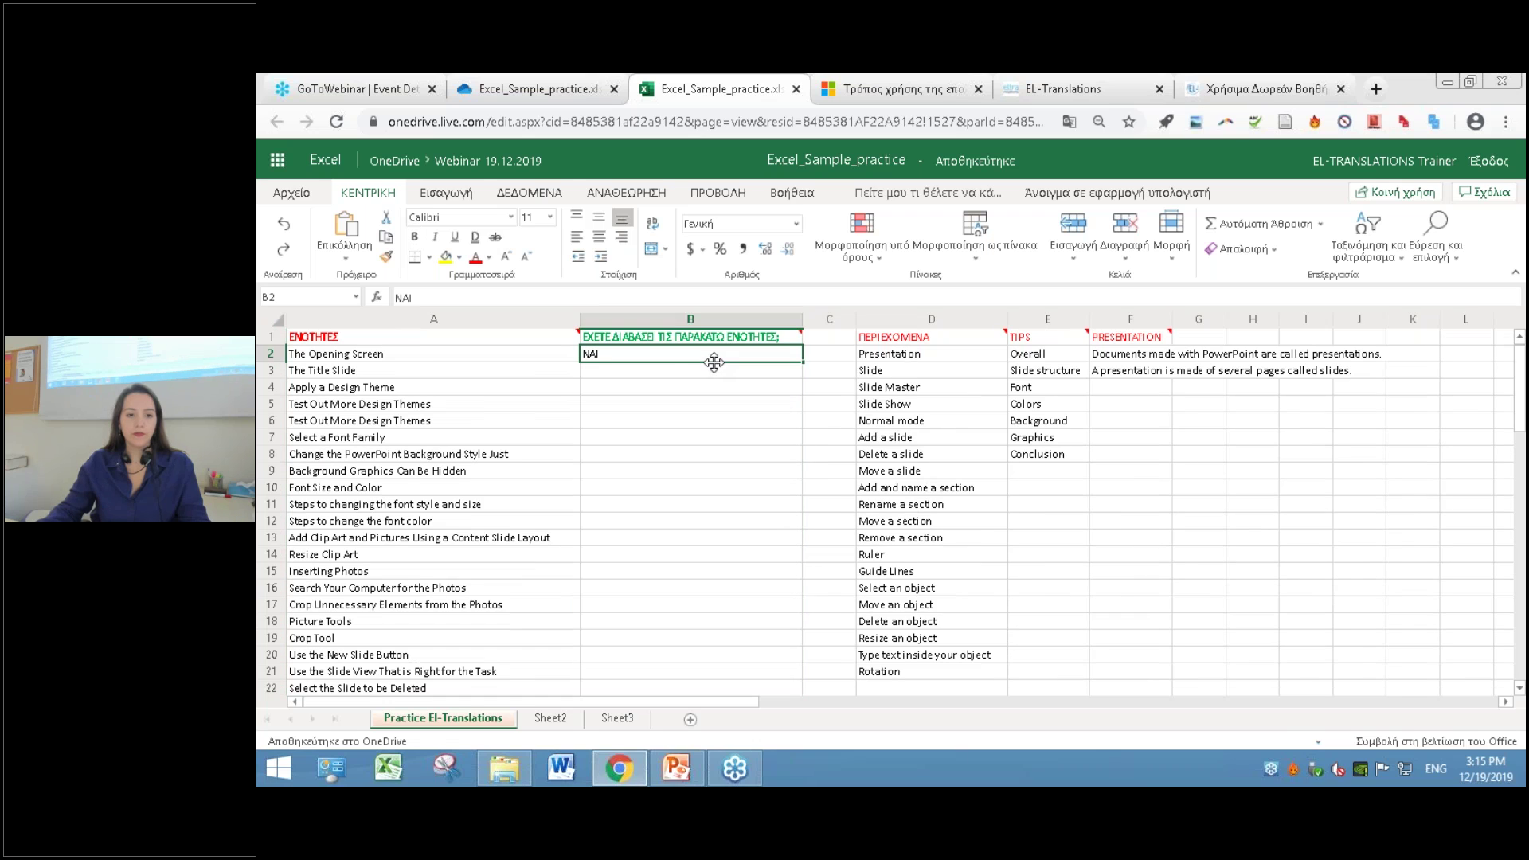
double_click(605, 362)
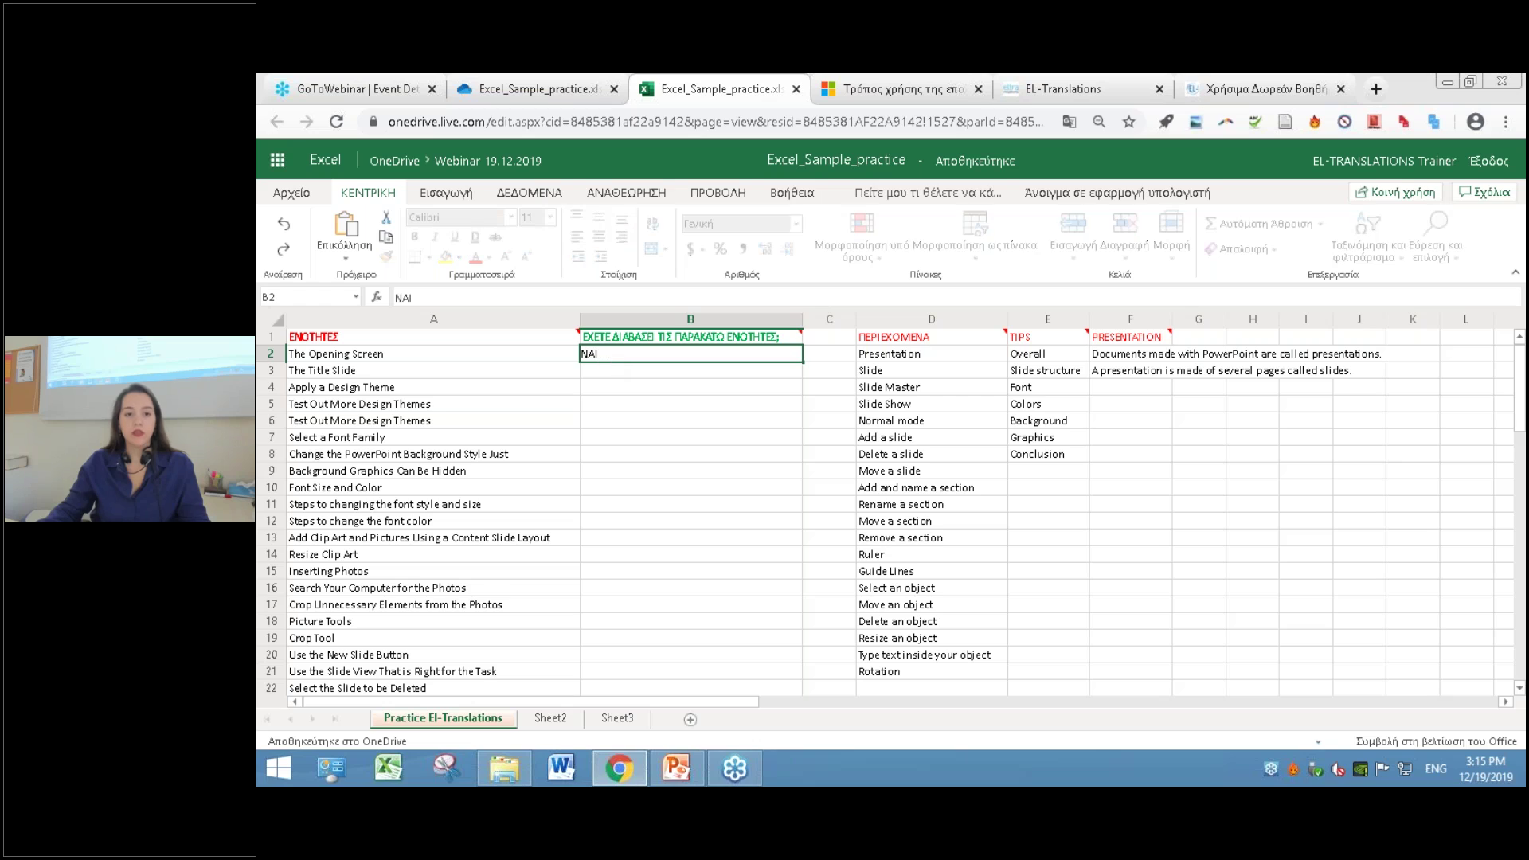
left_click(610, 379)
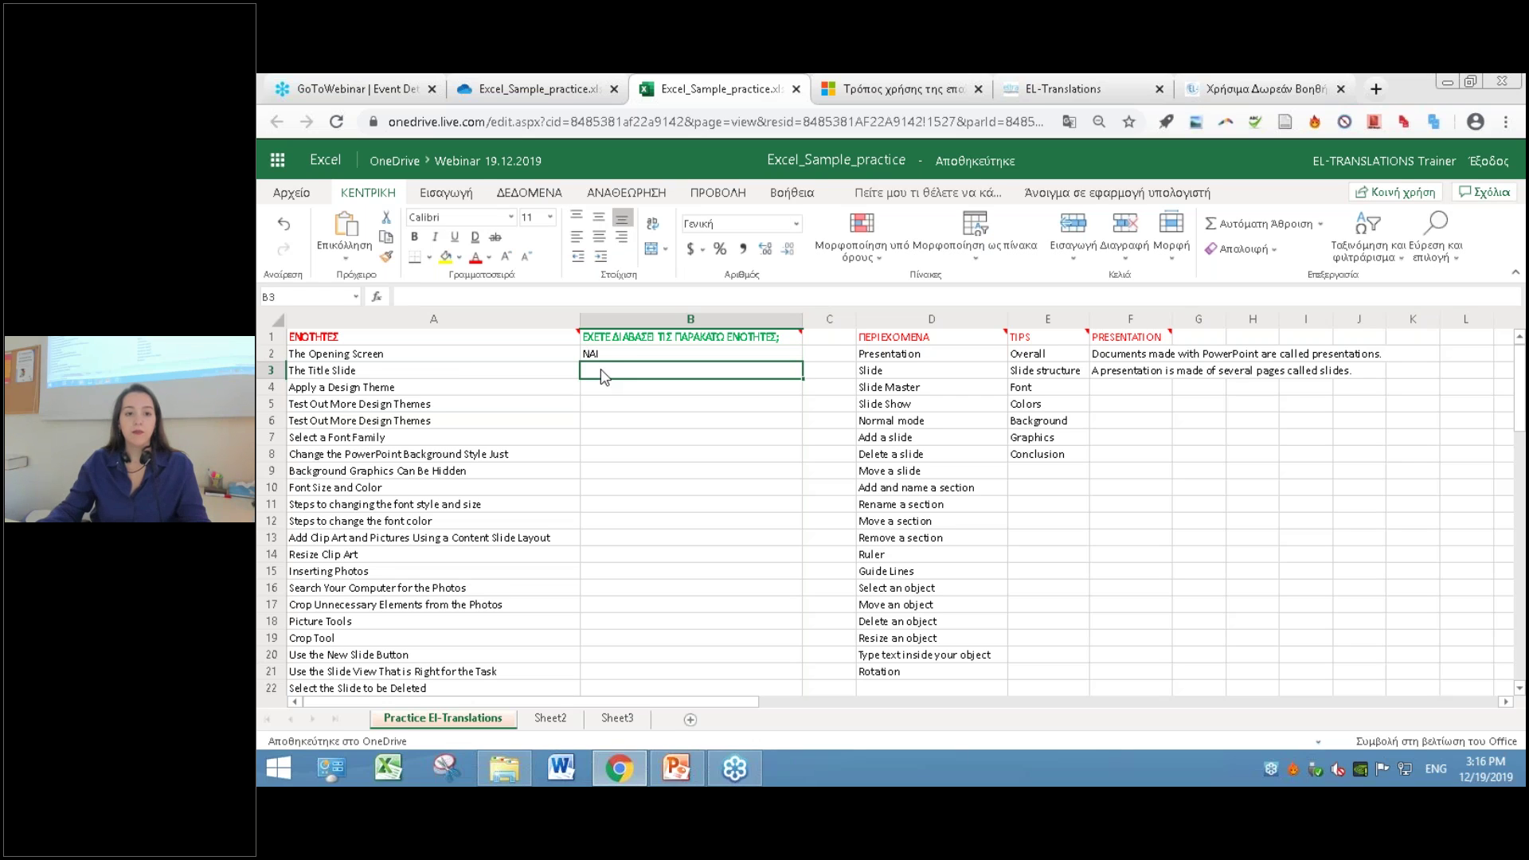
key("F2")
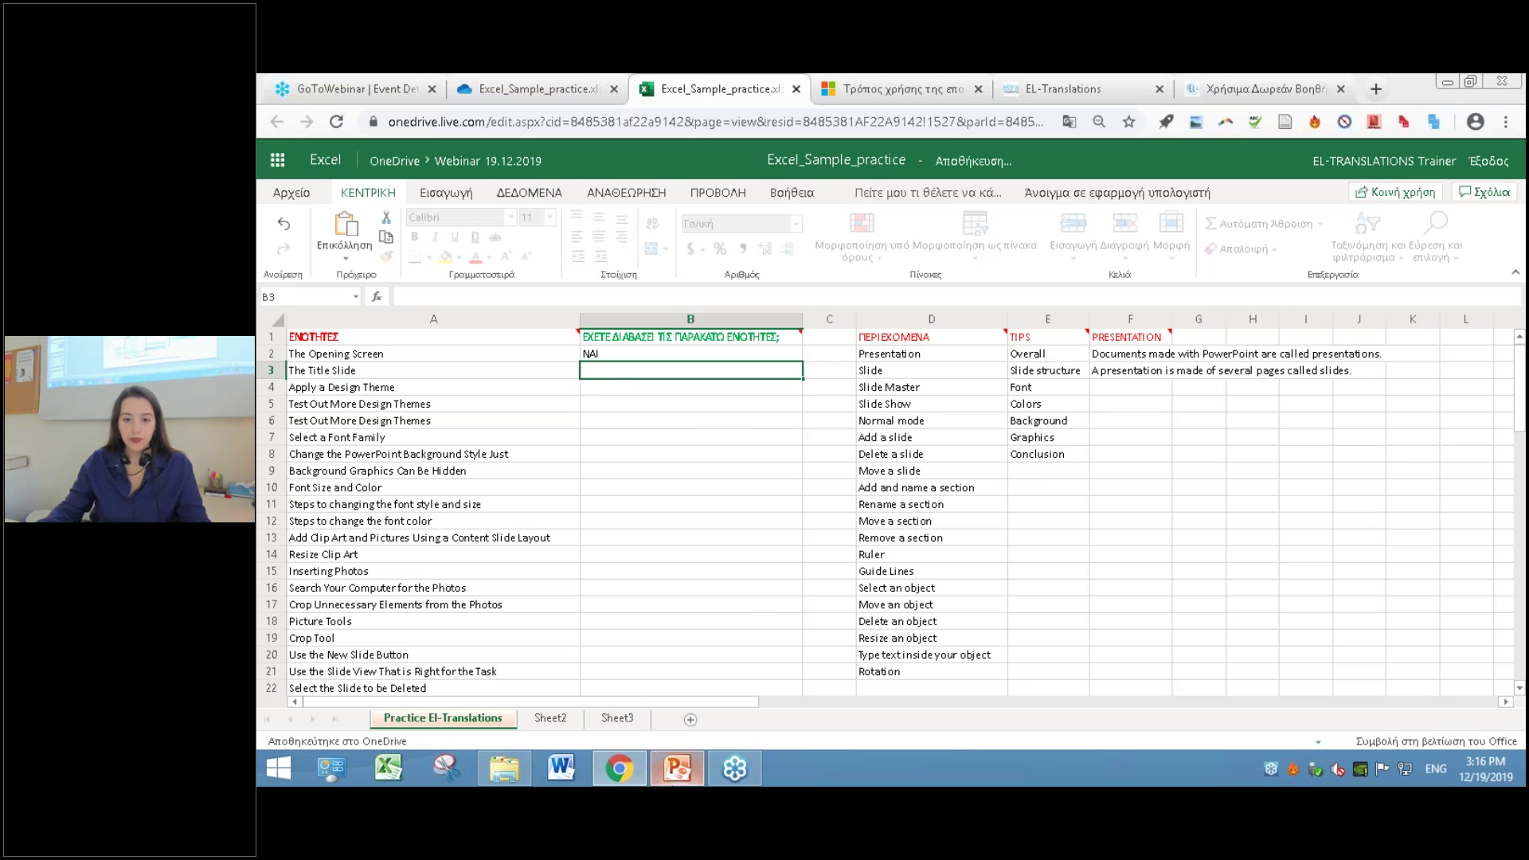
- Consult slide 17 in PowerPoint again and start a new comment on cell D9, "Move a slide", in the workbook
left_click(681, 770)
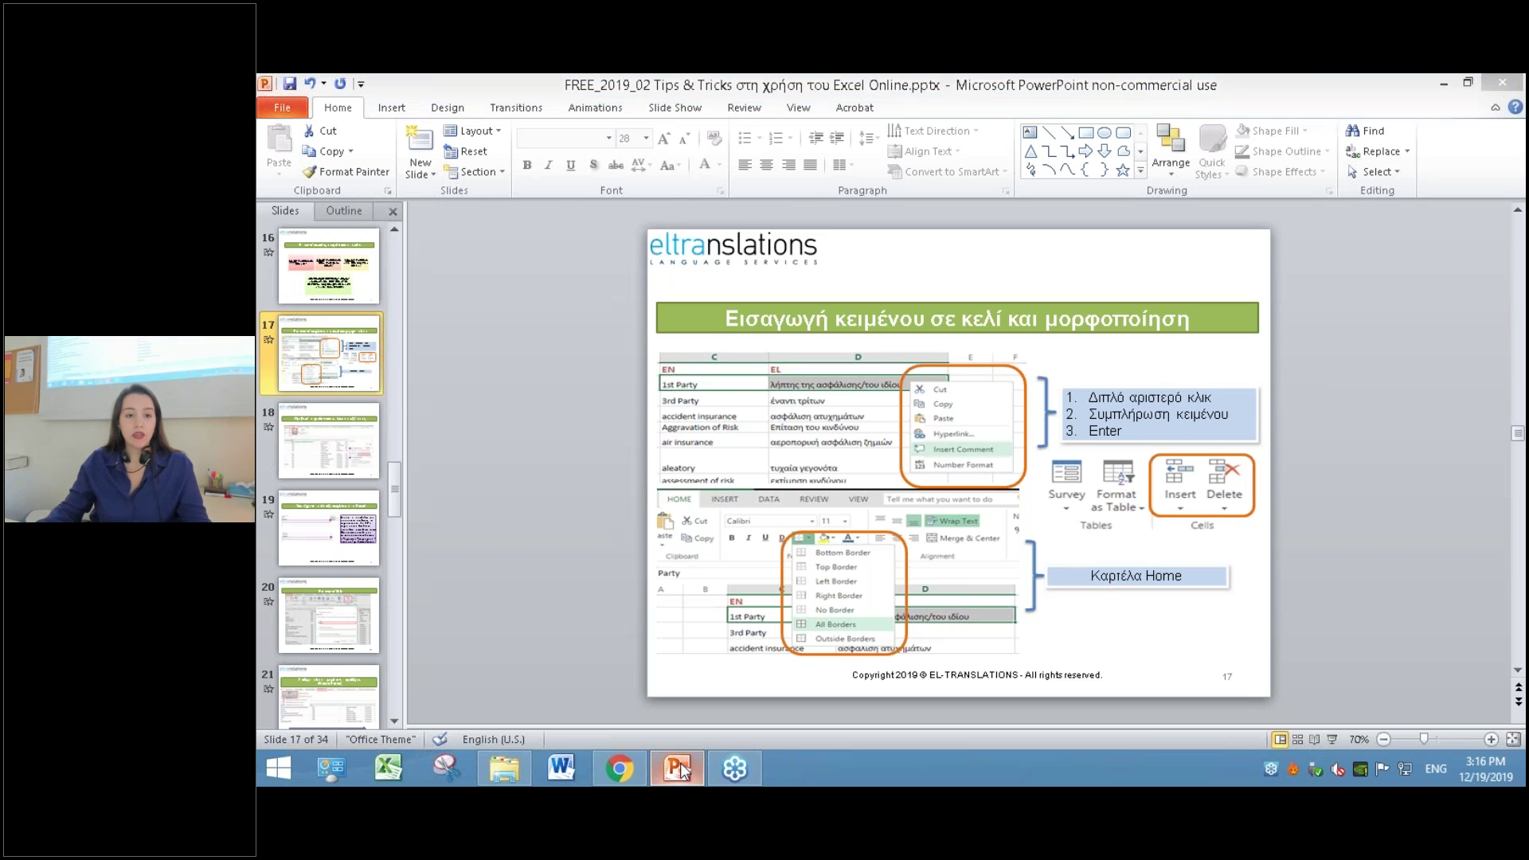
left_click(681, 769)
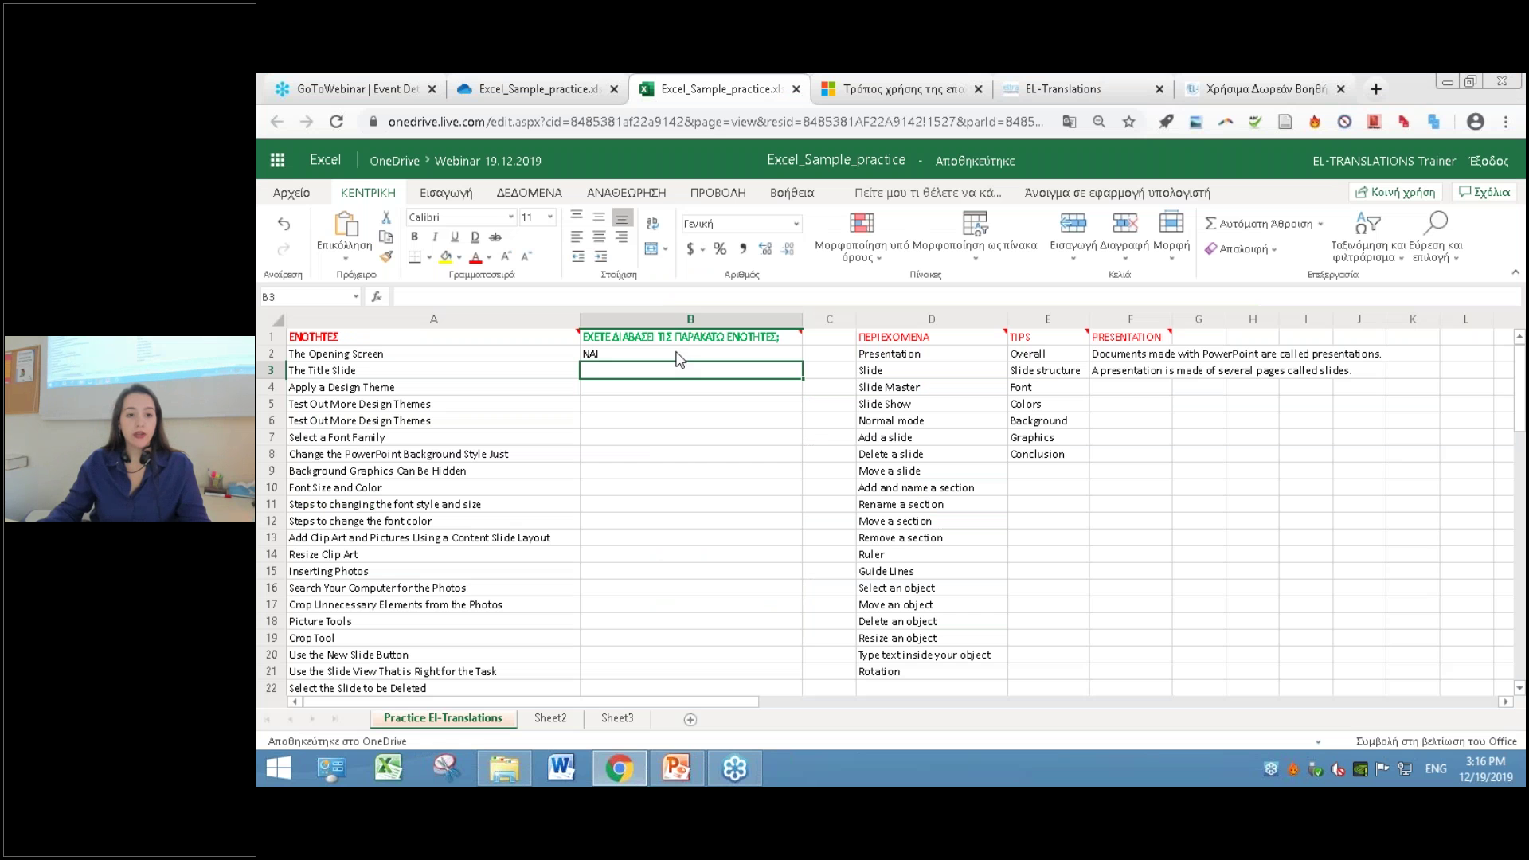
left_click(883, 475)
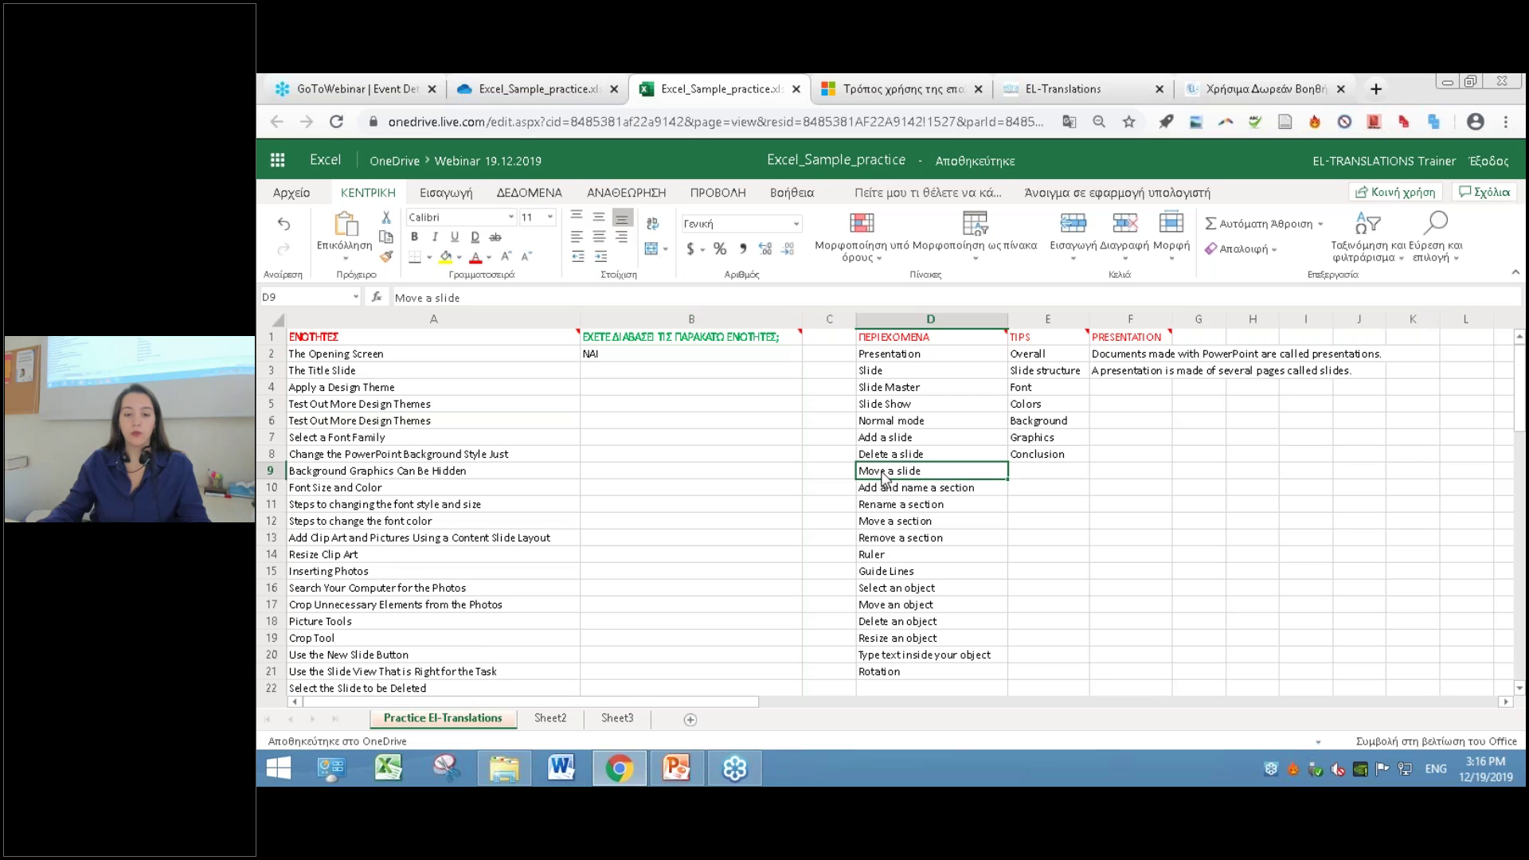
right_click(890, 475)
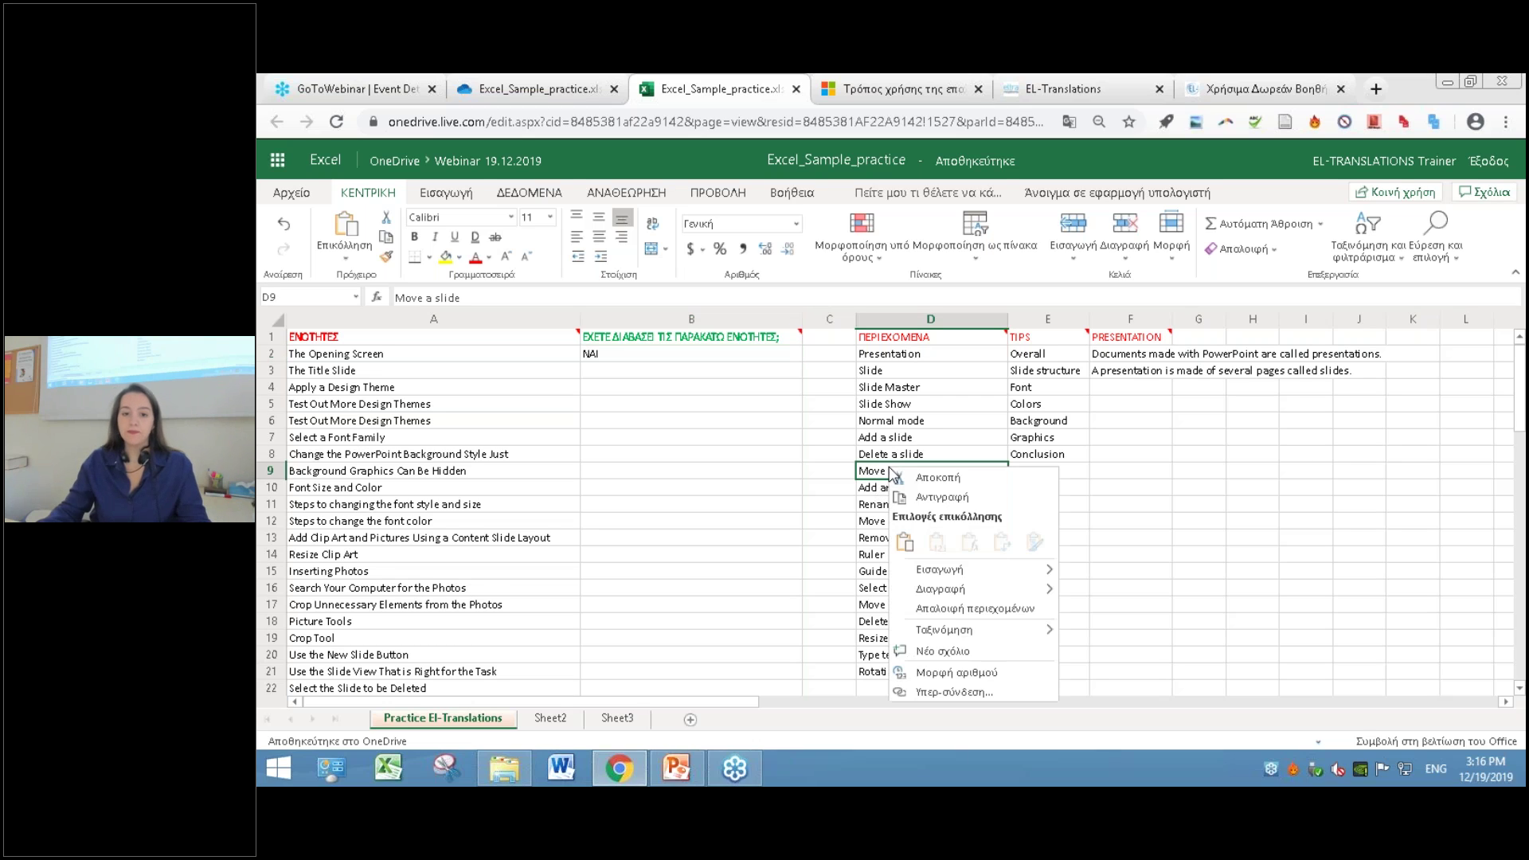
mouse_move(938, 569)
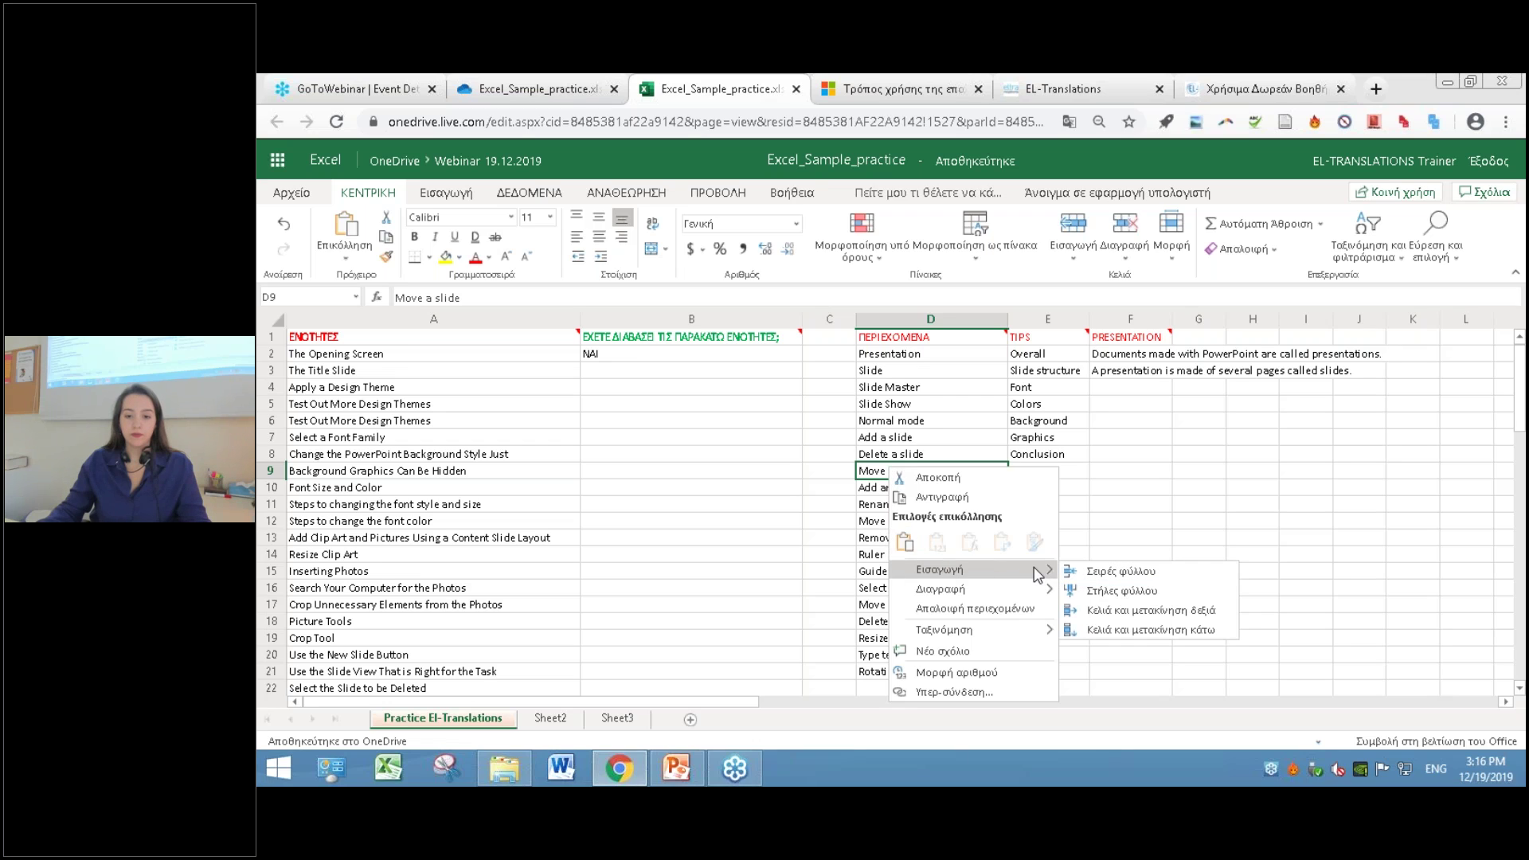
left_click(1029, 652)
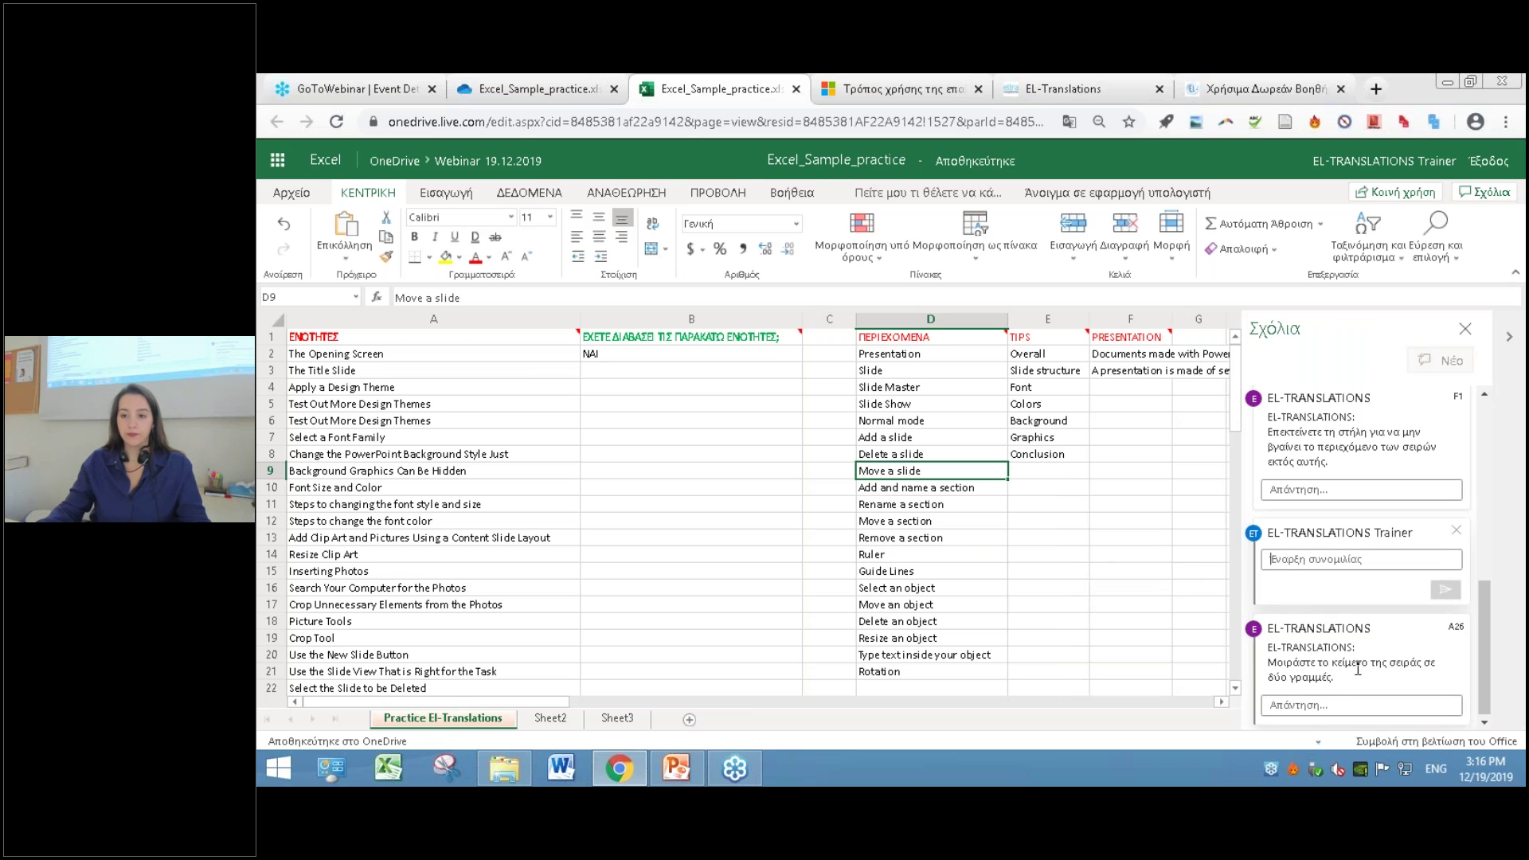
- Look through the existing comments on the sheet, from cell A1 through to the one on A26
scroll(1485, 481, "up", 5)
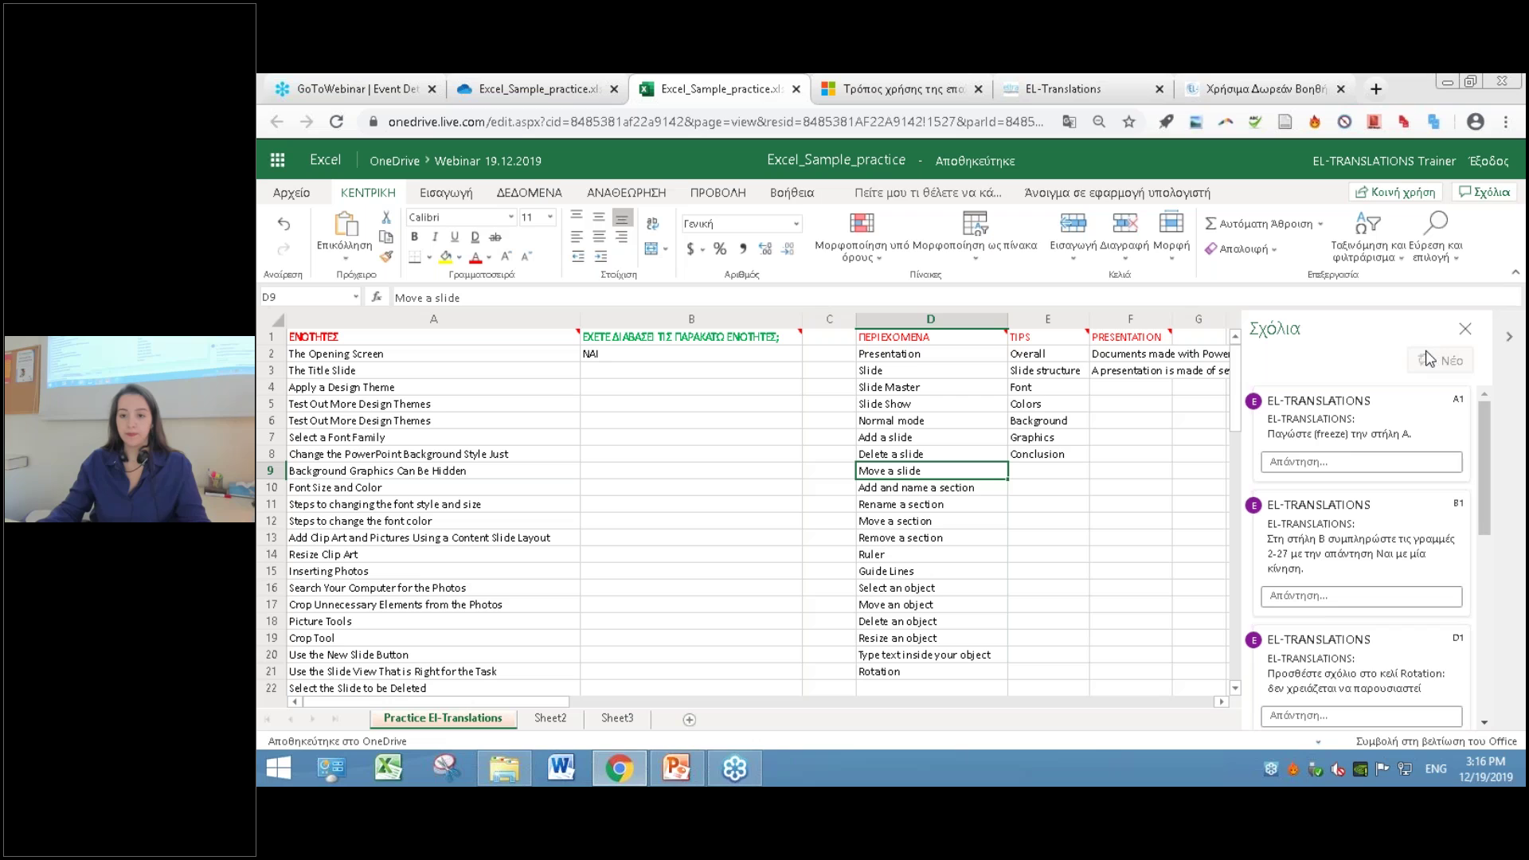
left_click(1326, 462)
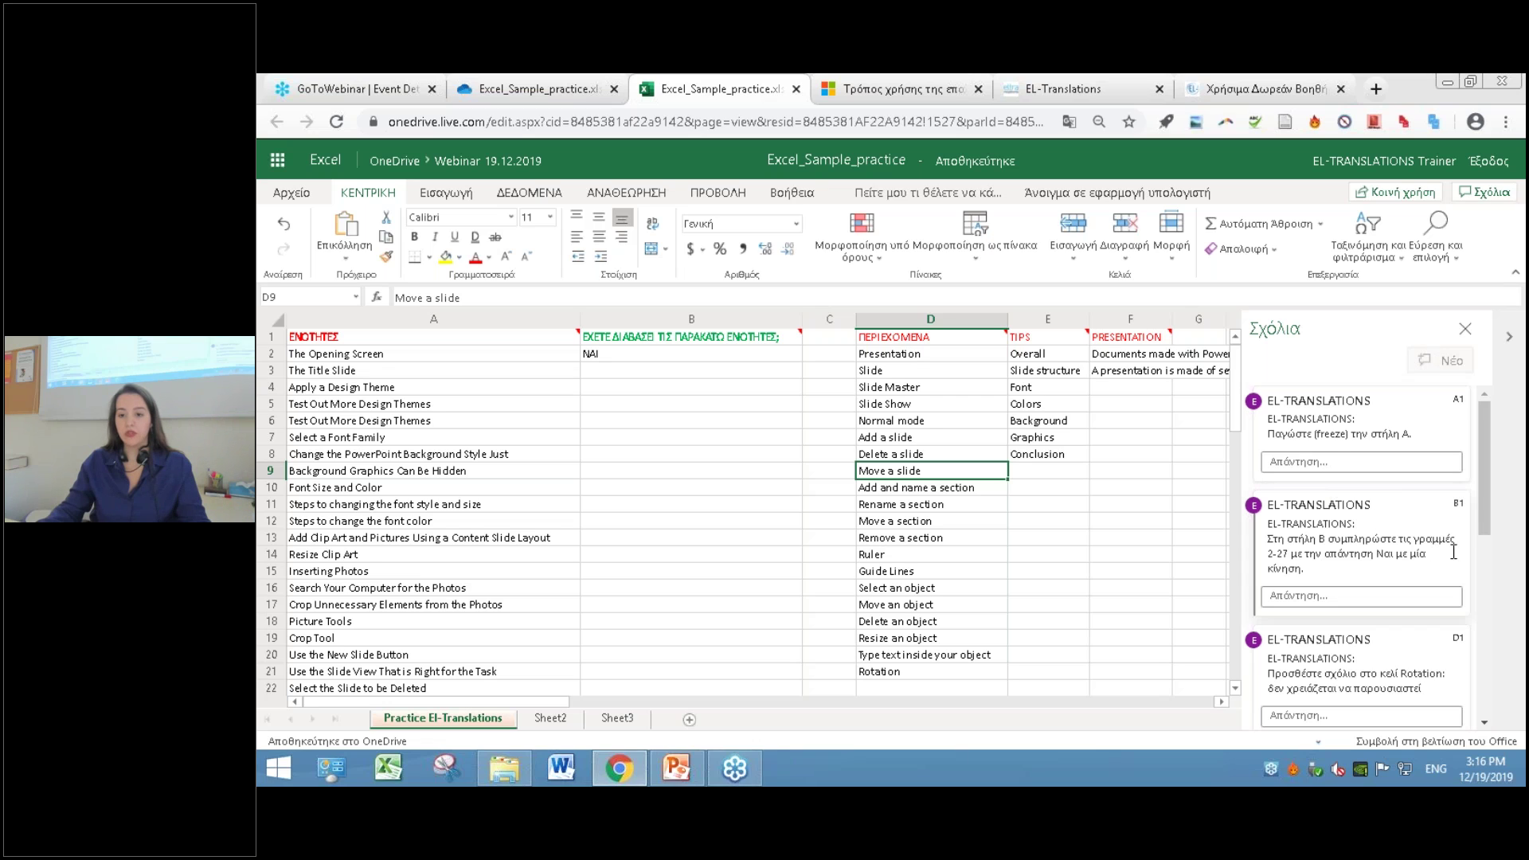
scroll(1470, 566, "down", 2)
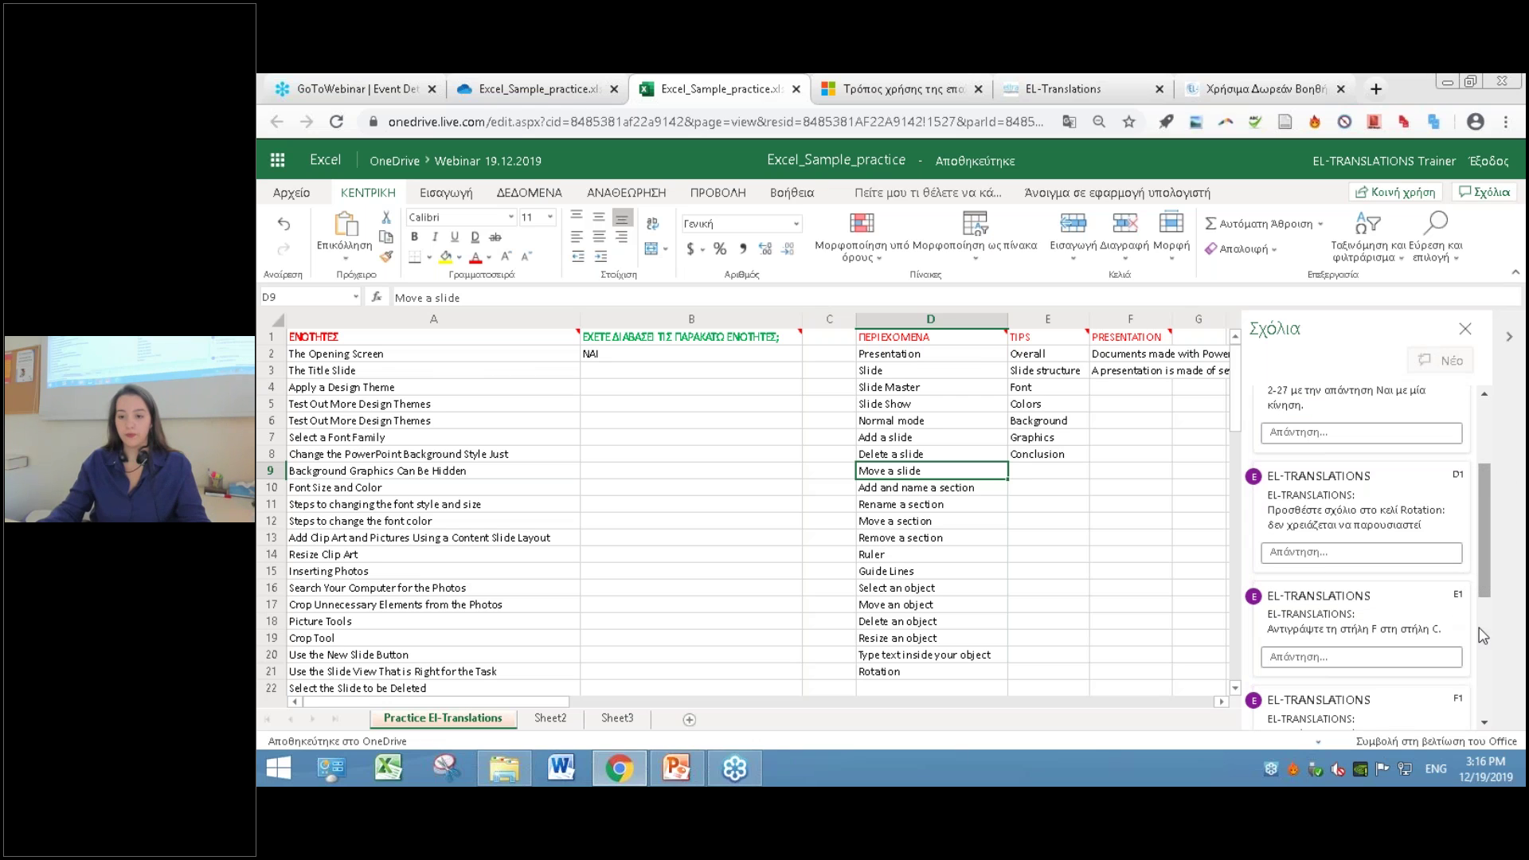
scroll(1470, 680, "down", 3)
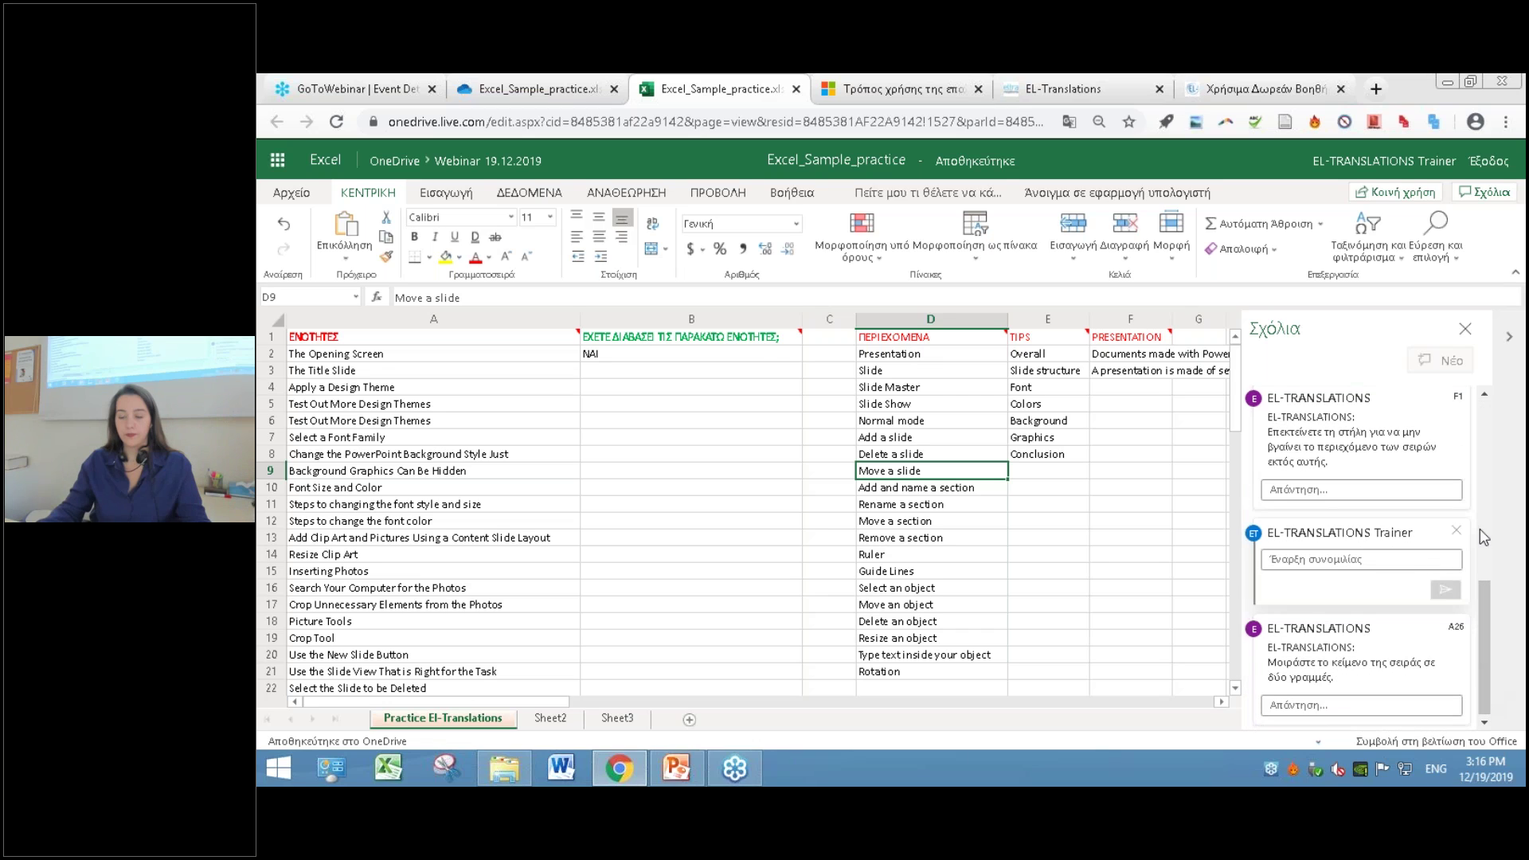
left_click(1480, 490)
scroll(1479, 457, "down", 4)
- Return to the unposted comment on cell D9, enter "Δεν έχει μεταφραστεί" and post it
left_click(1466, 328)
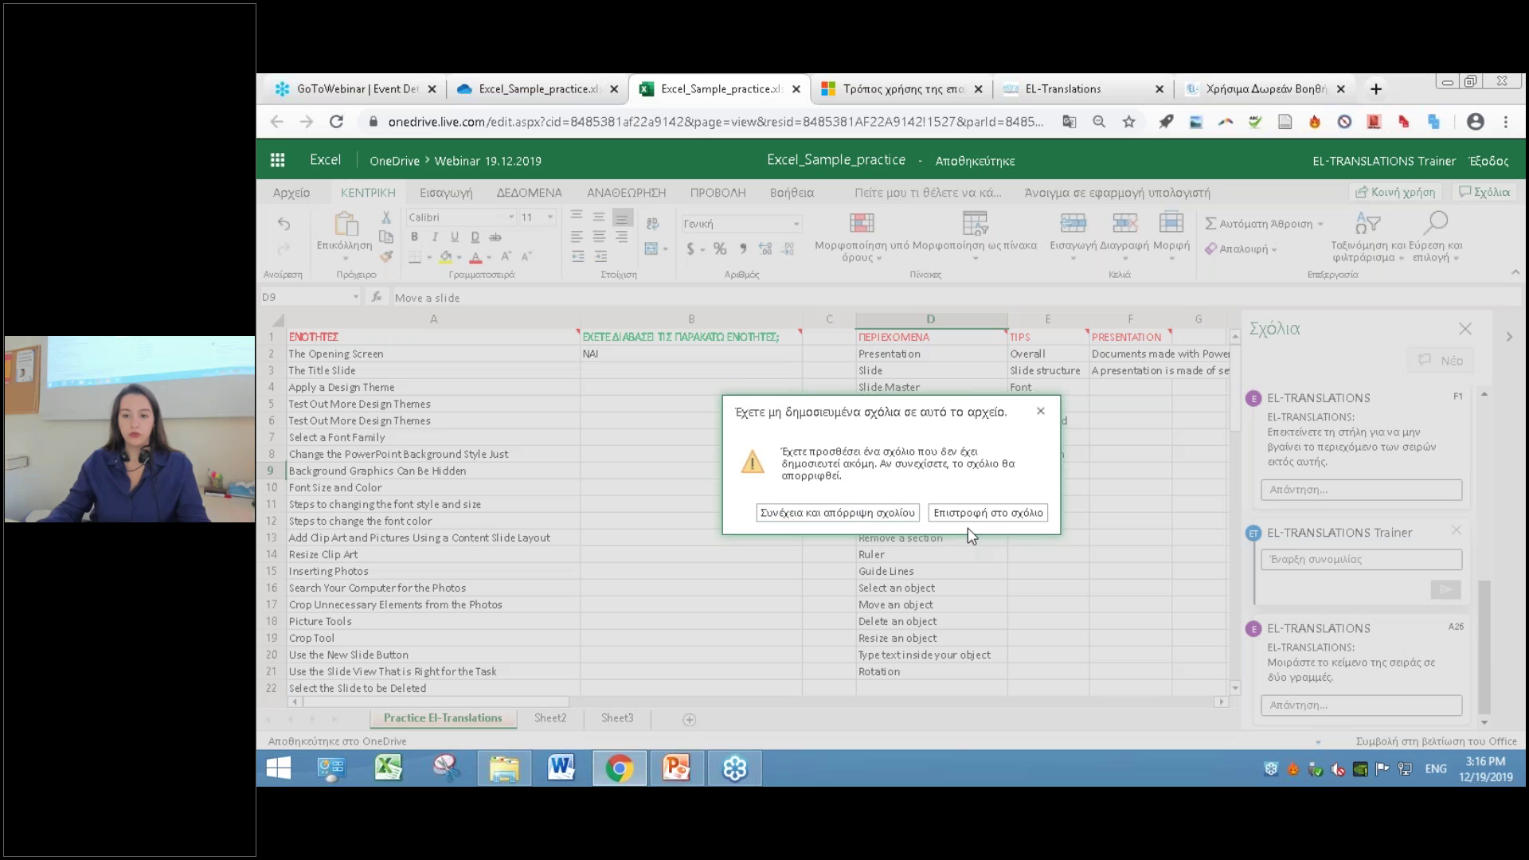
left_click(1000, 516)
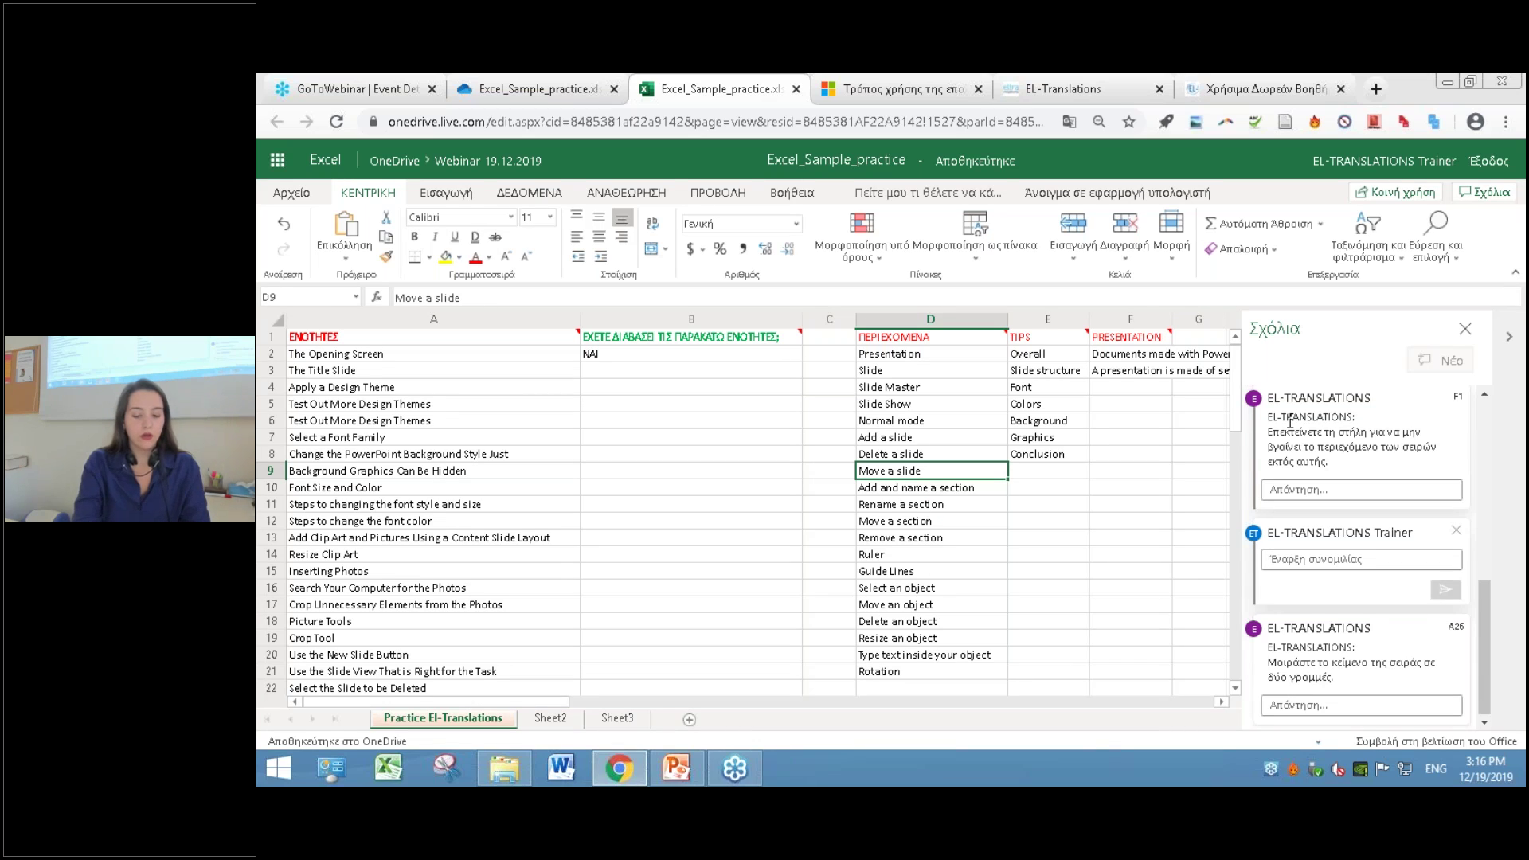
key("alt+shift")
type("Δ")
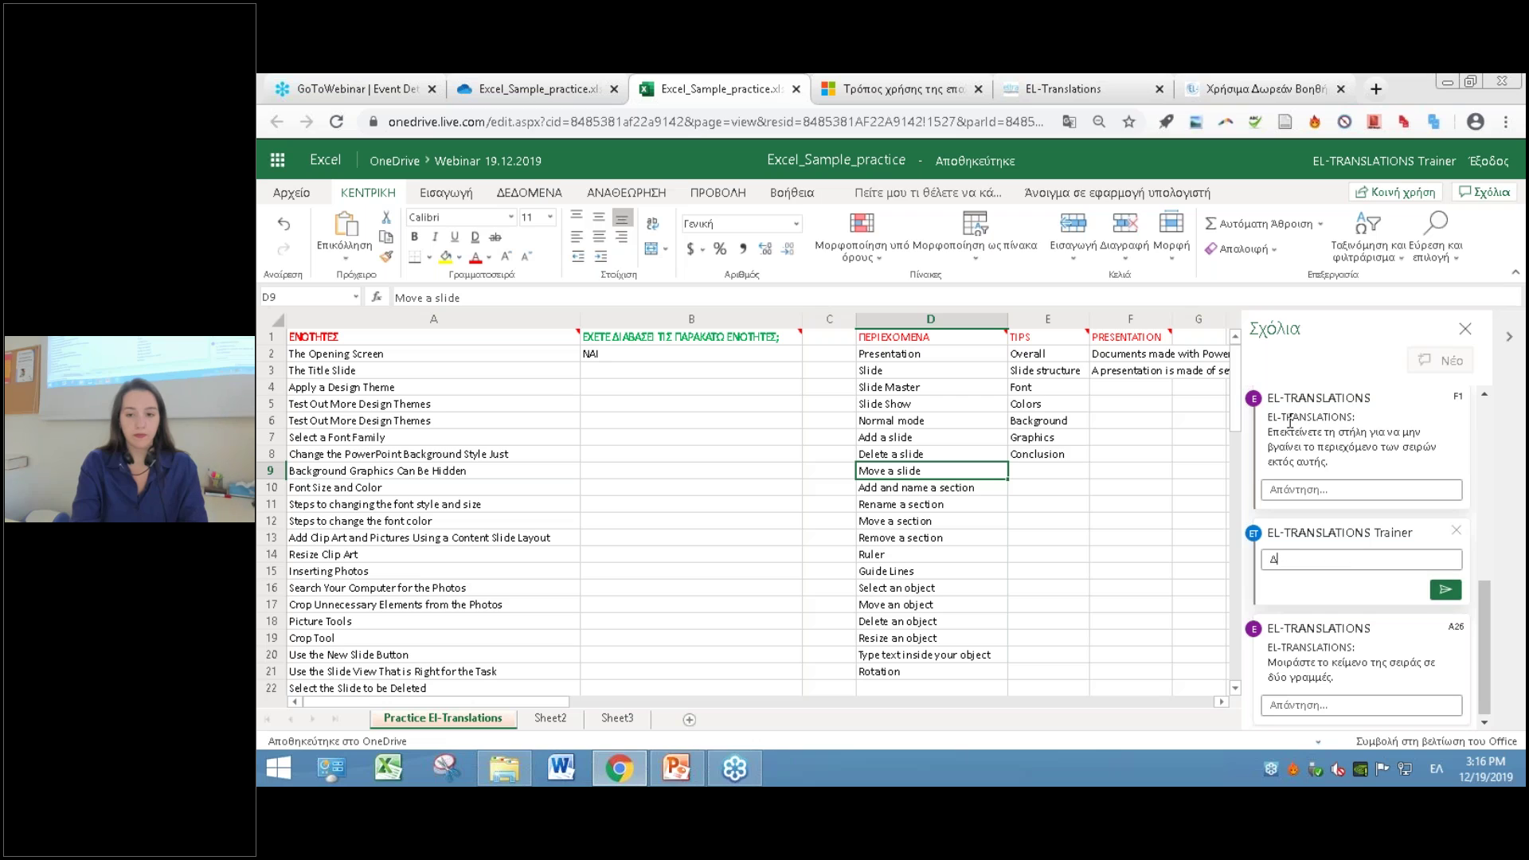
type("εν έχει μεταφραστεί")
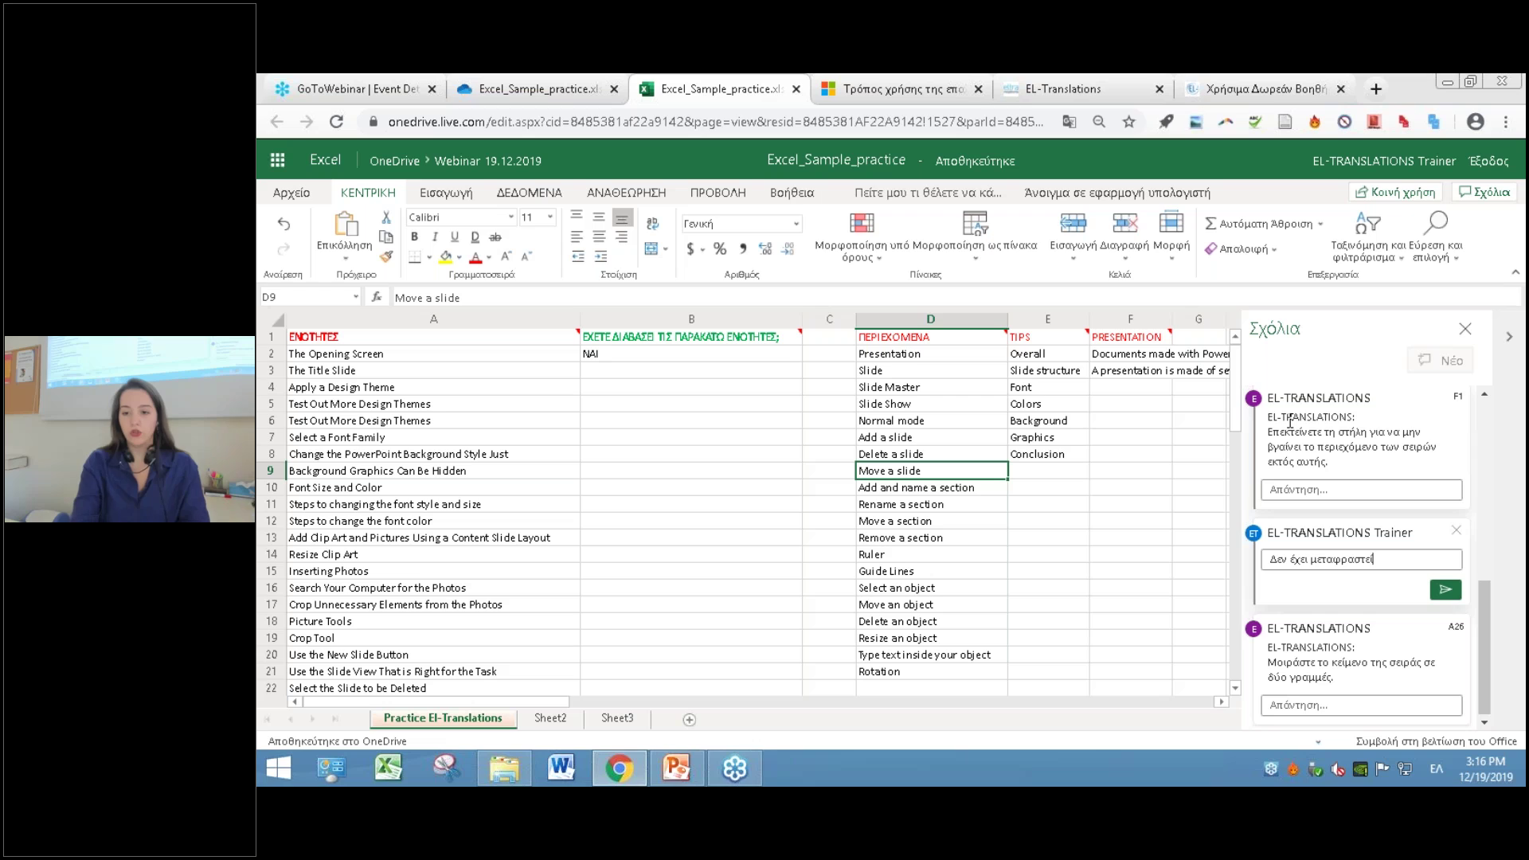
left_click(1445, 591)
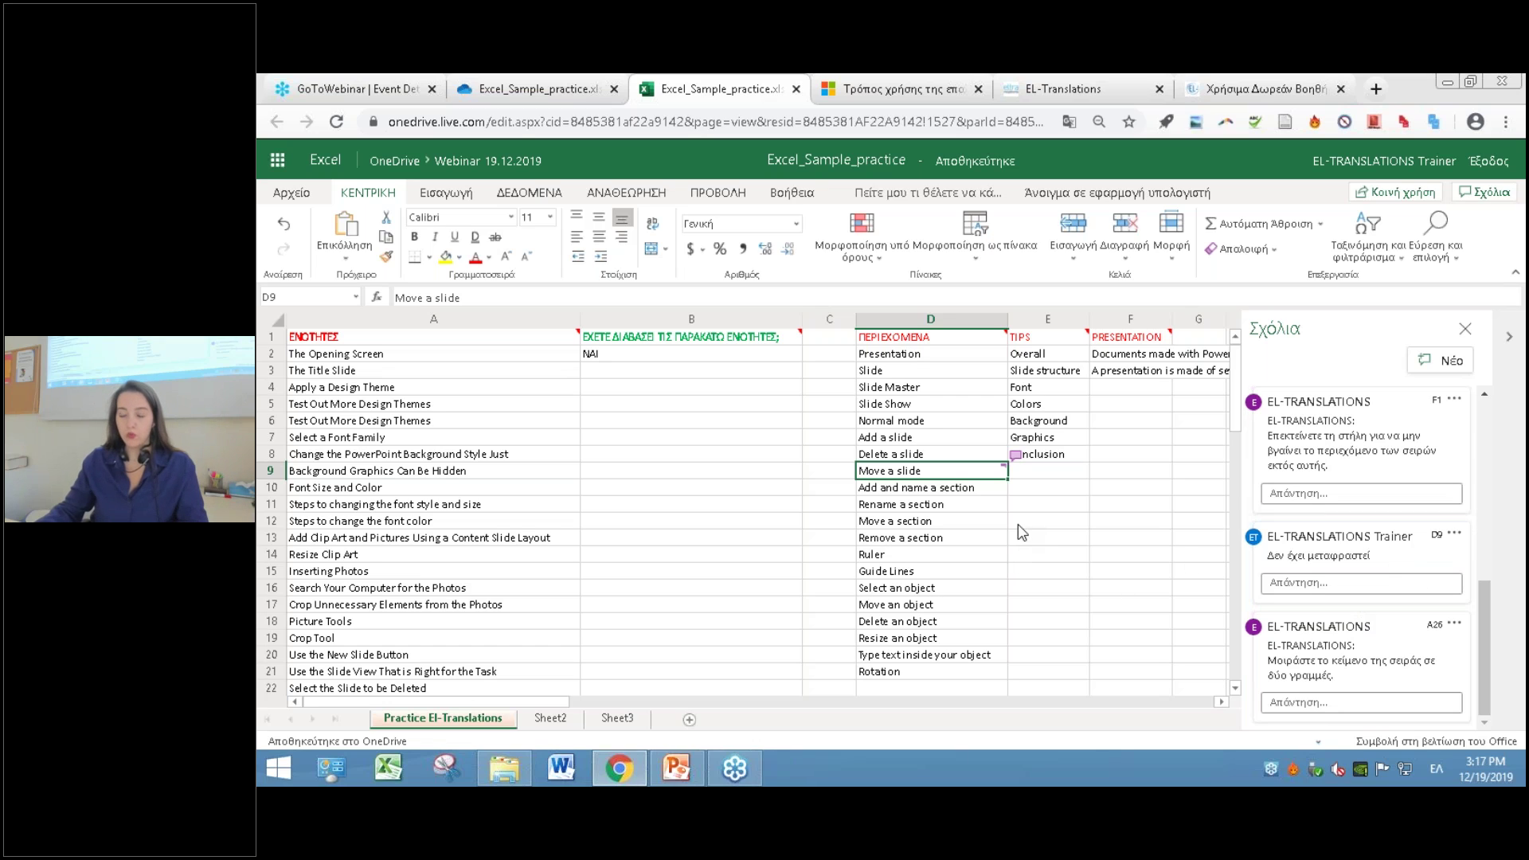
- View the comment on cell D9 again through its cell marker, close the comments list and switch to PowerPoint
left_click(1053, 473)
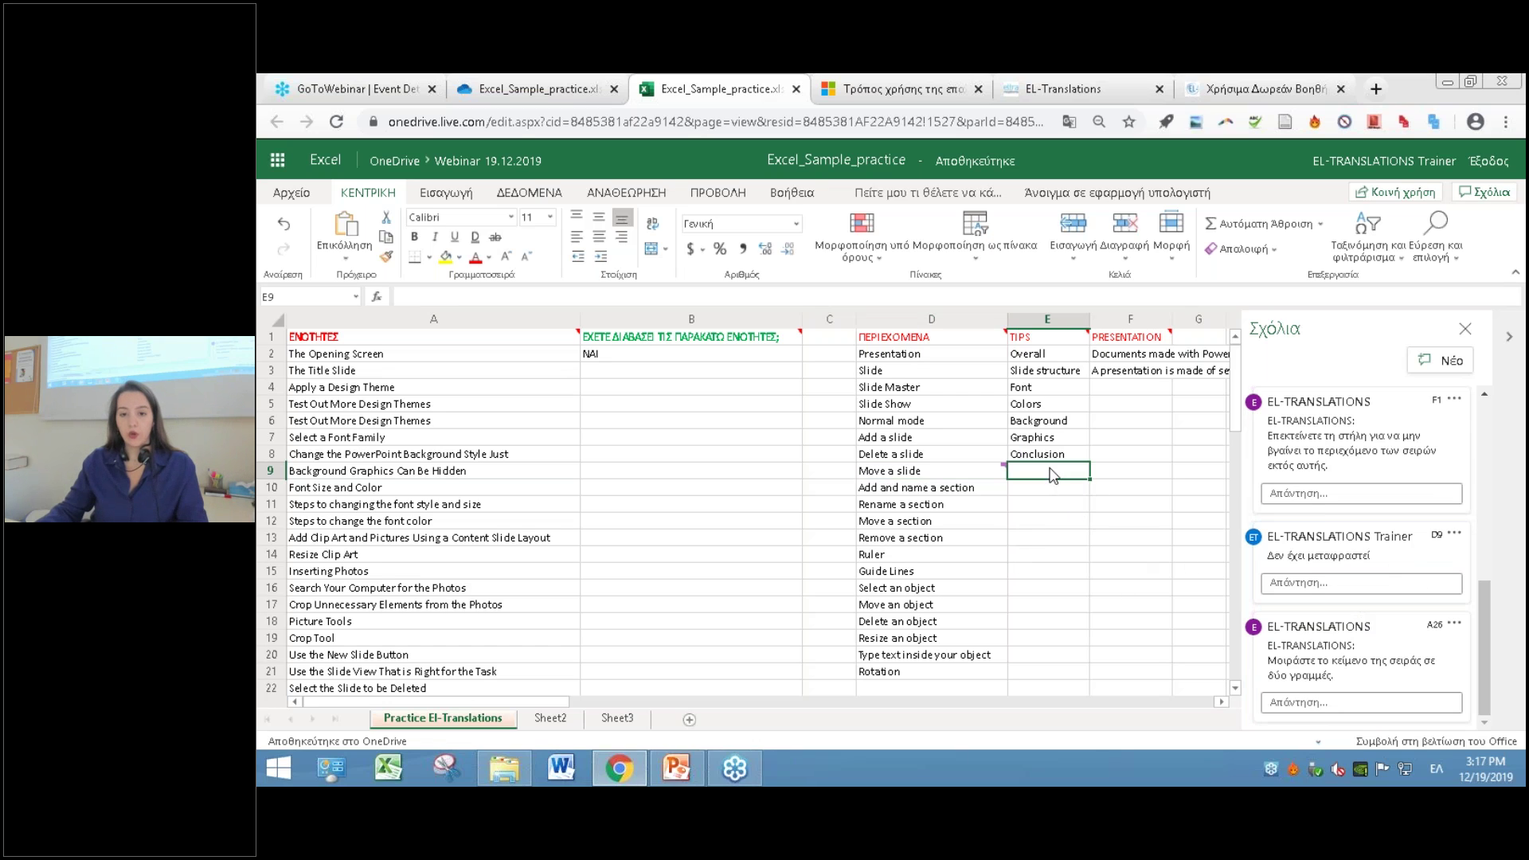
left_click(940, 474)
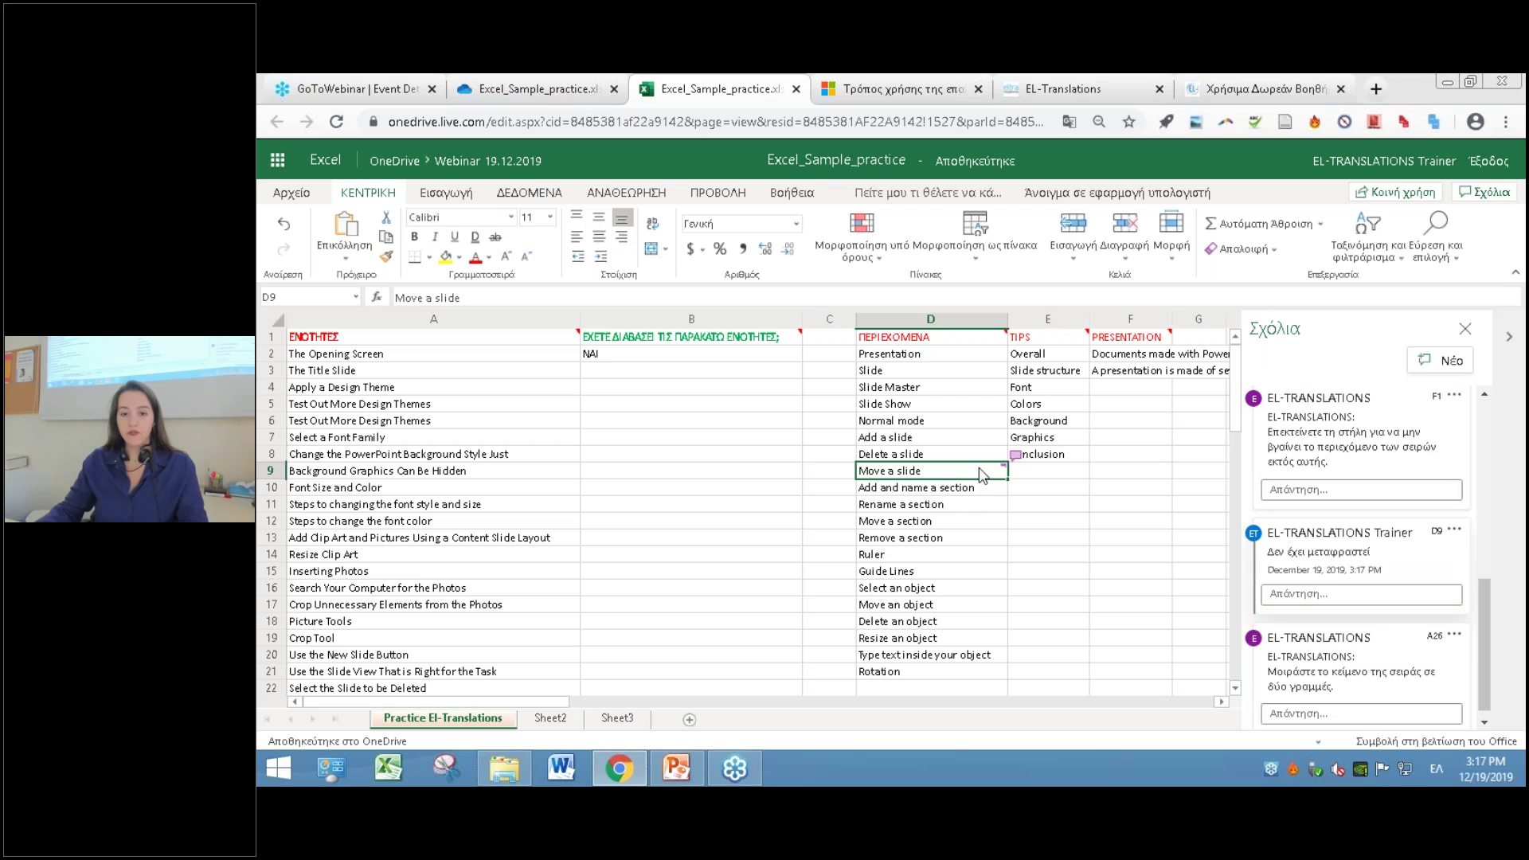
left_click(1466, 329)
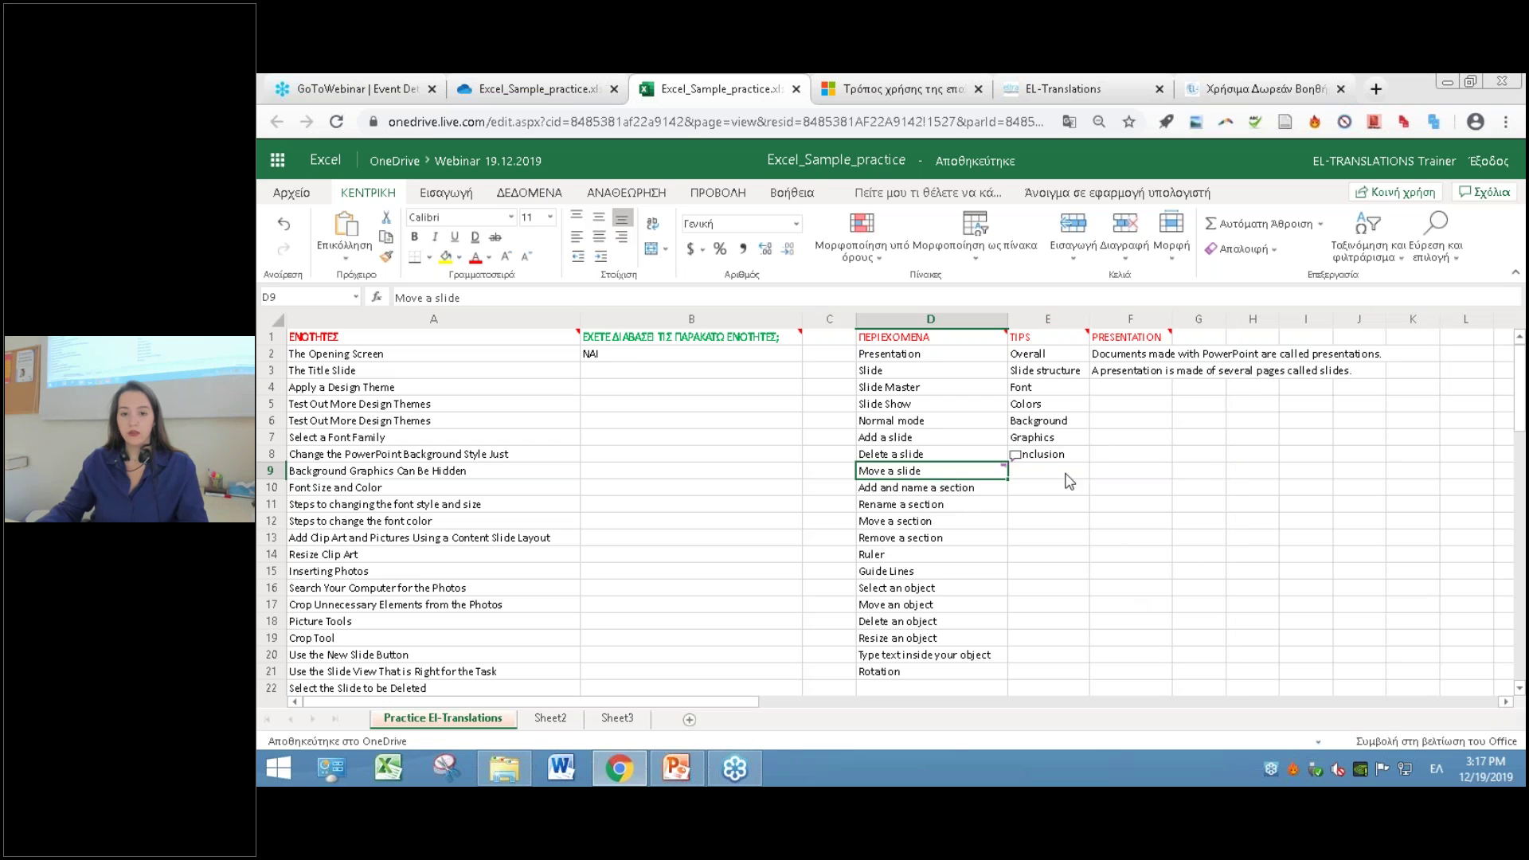
left_click(1017, 462)
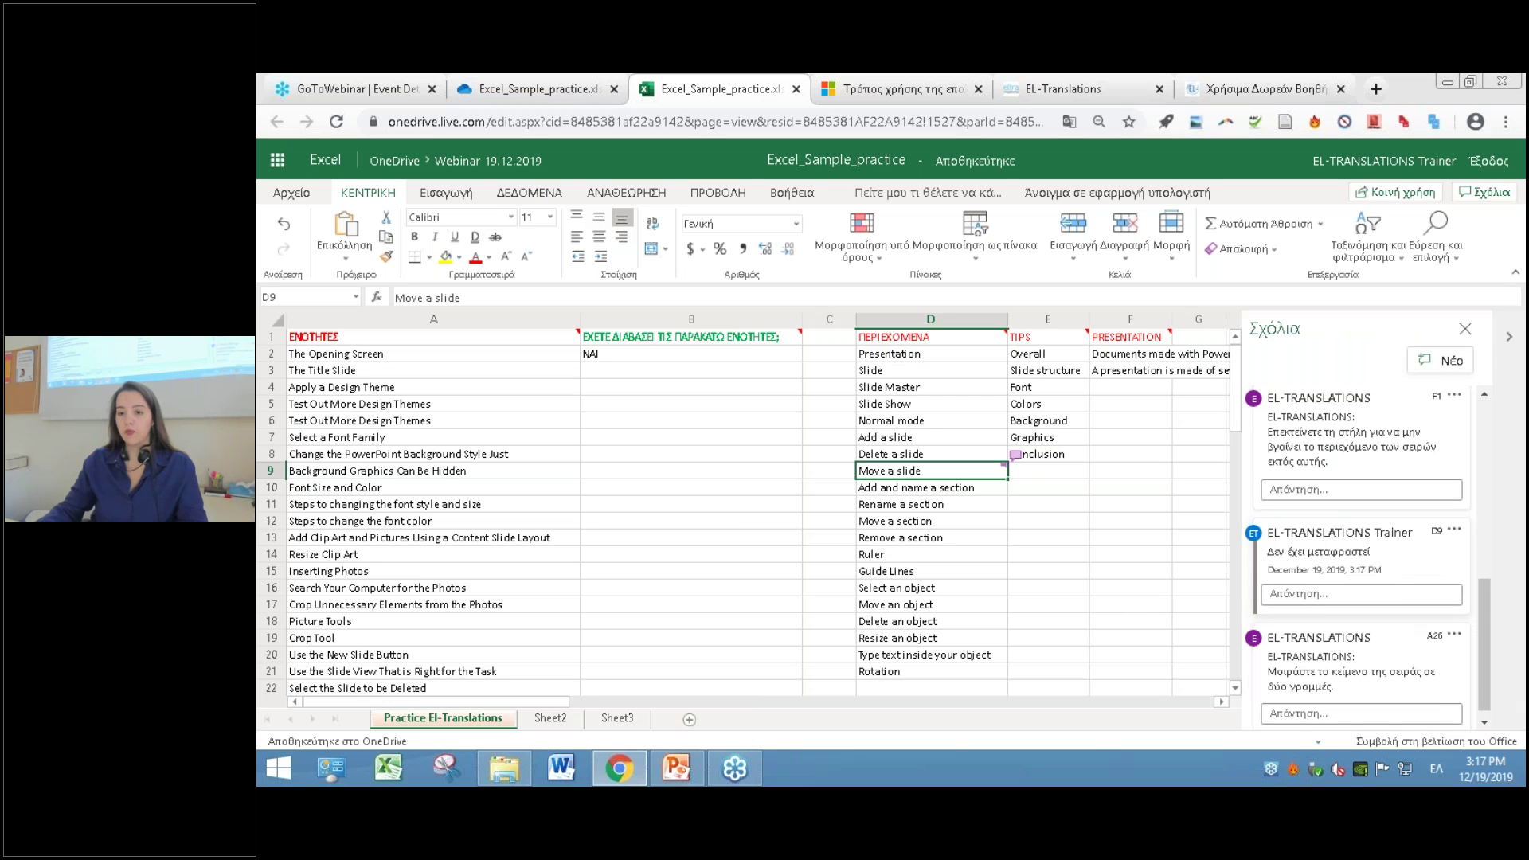
left_click(1466, 328)
left_click(676, 768)
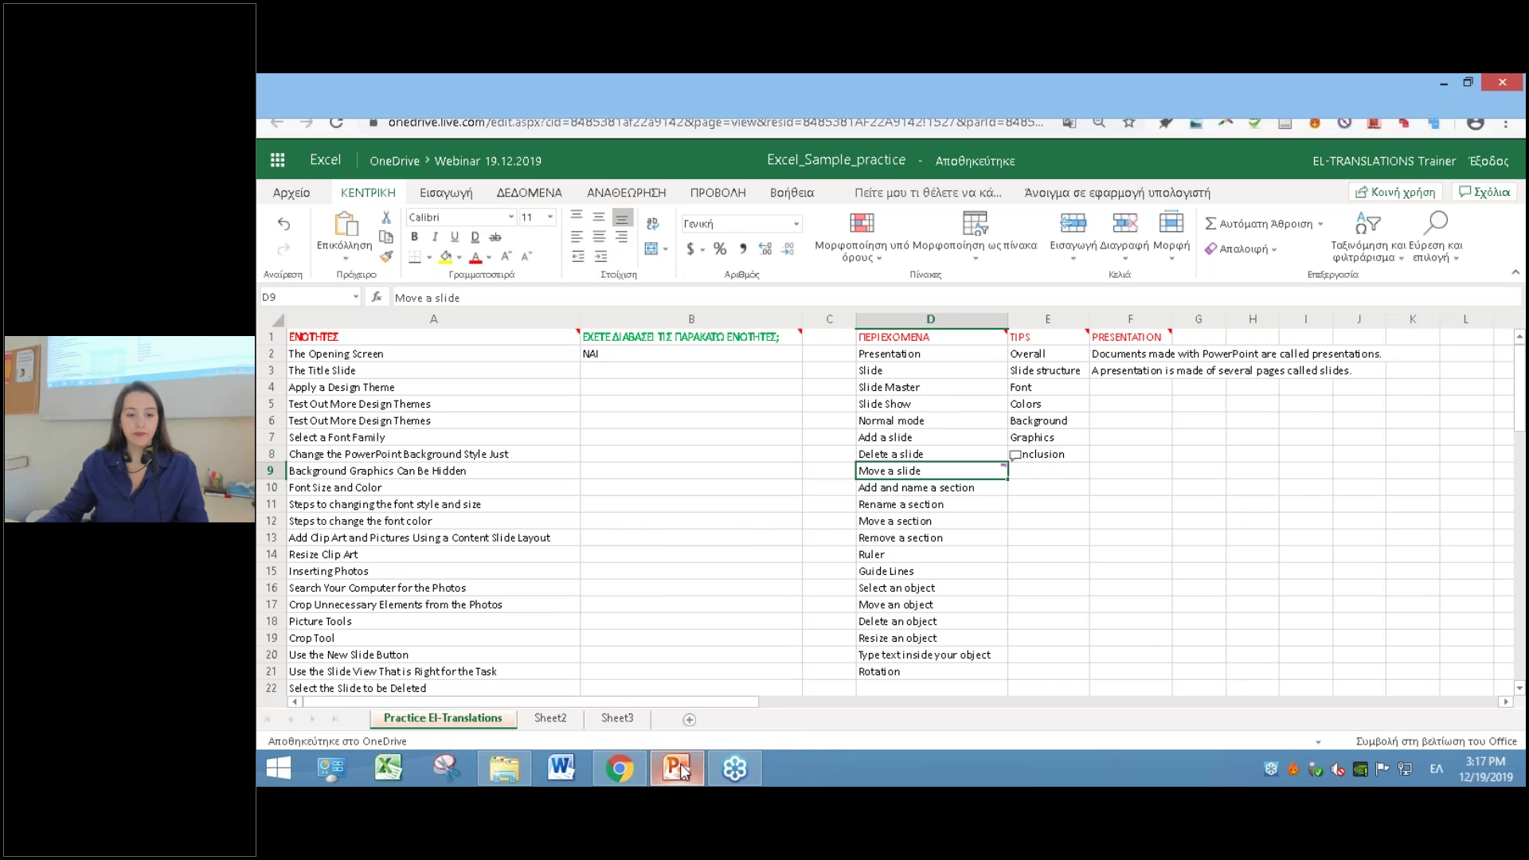
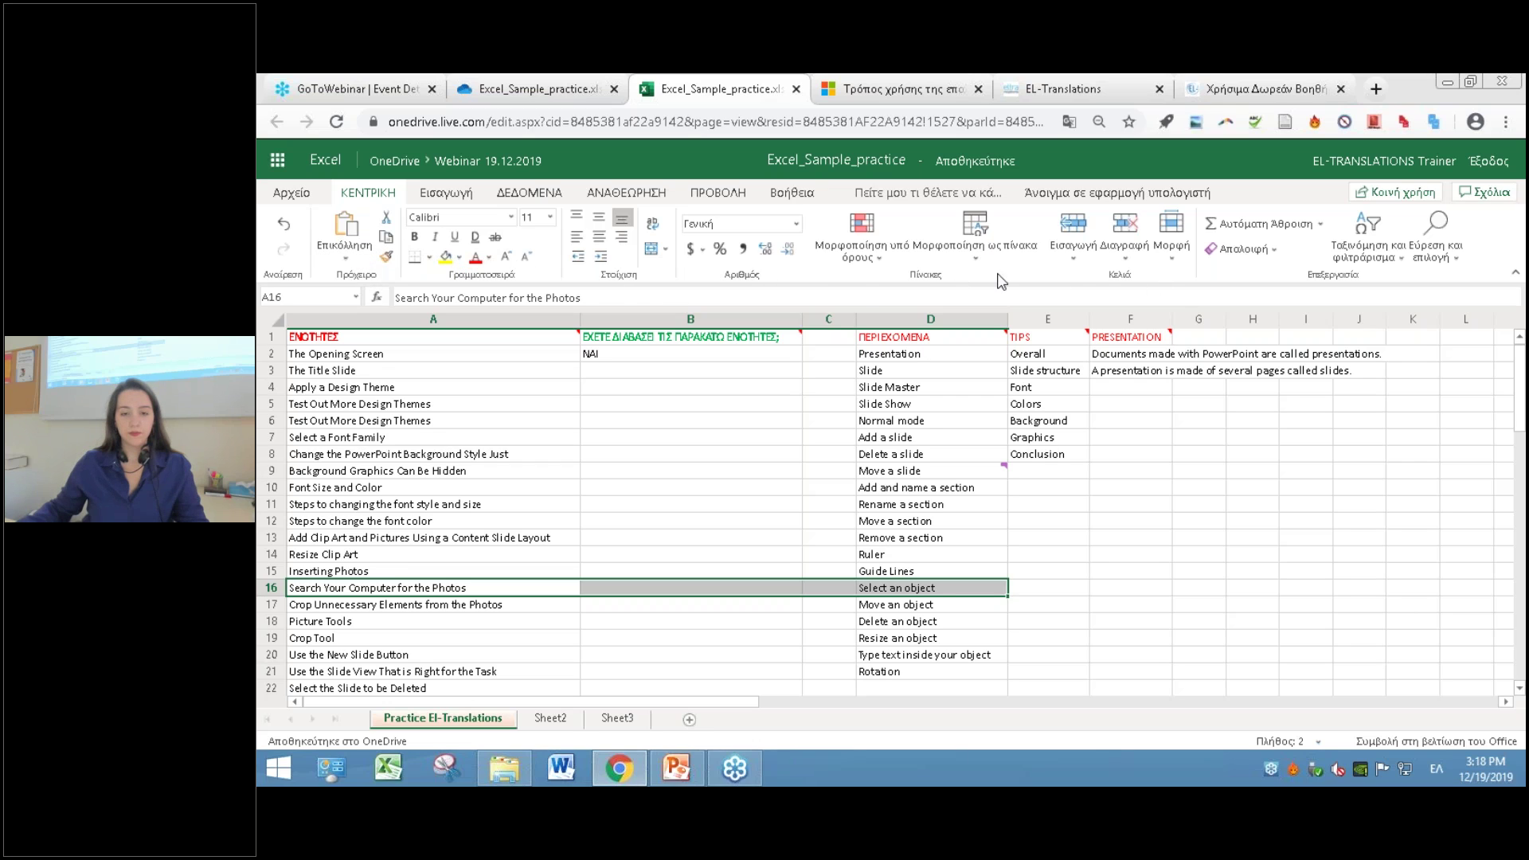
- Browse the conditional formatting options for A16:D16, briefly consult slide 17 in PowerPoint and return to the workbook
left_click(880, 260)
mouse_move(988, 301)
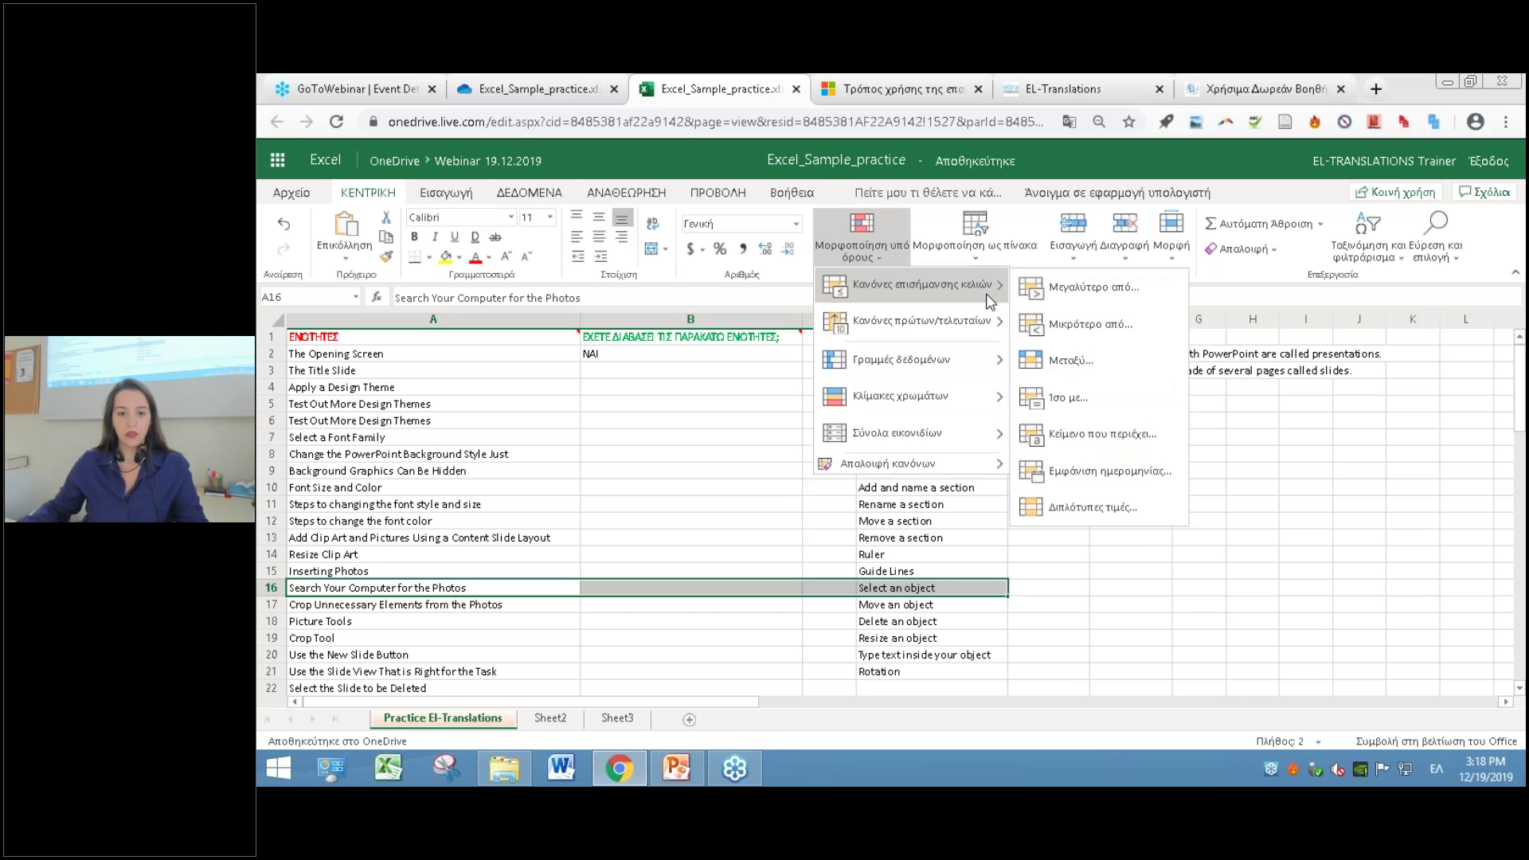
left_click(679, 771)
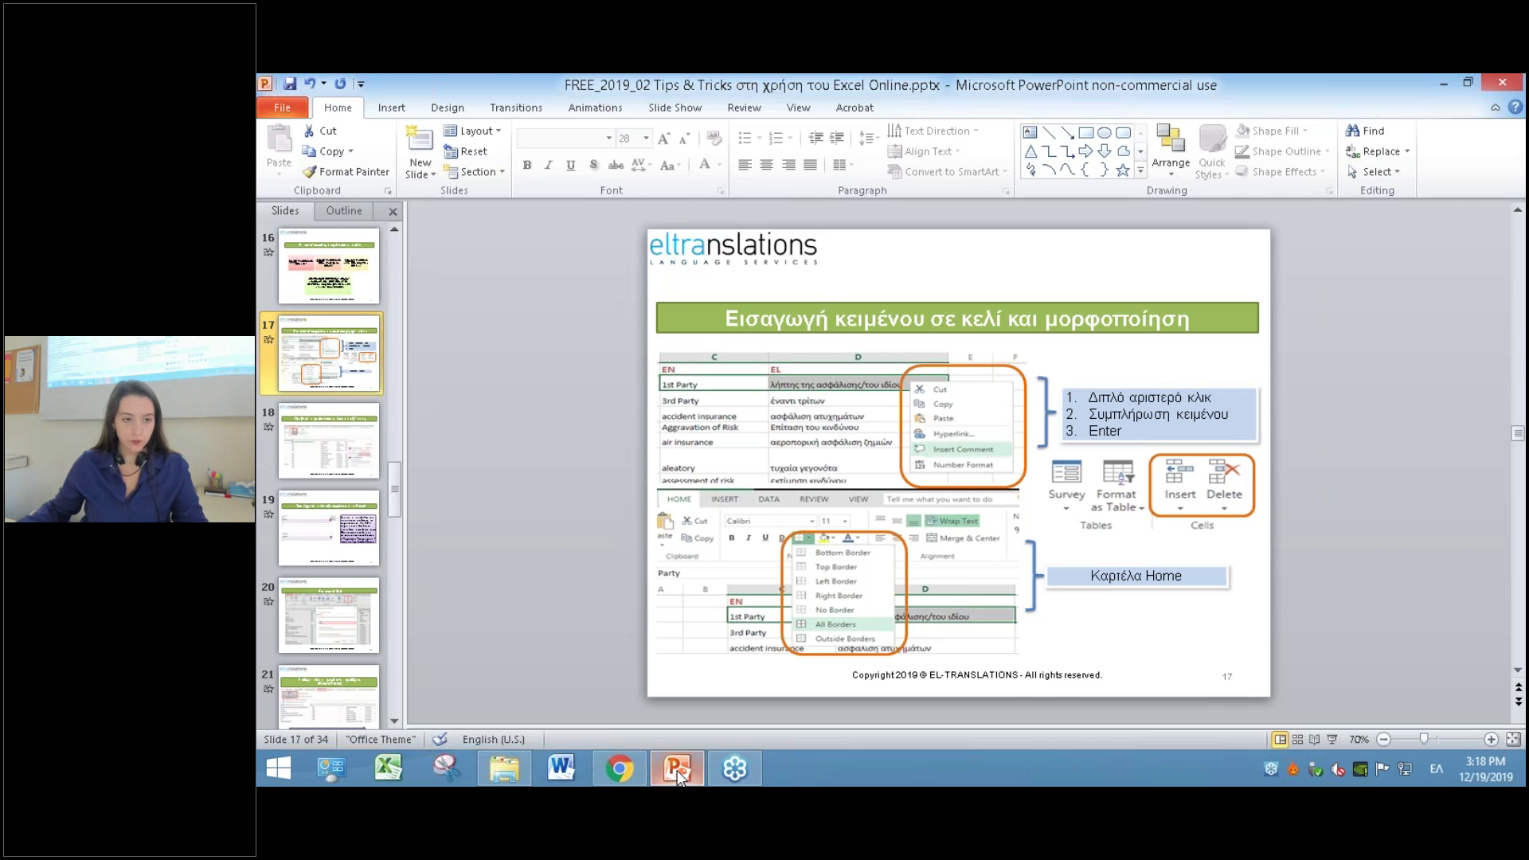
left_click(679, 771)
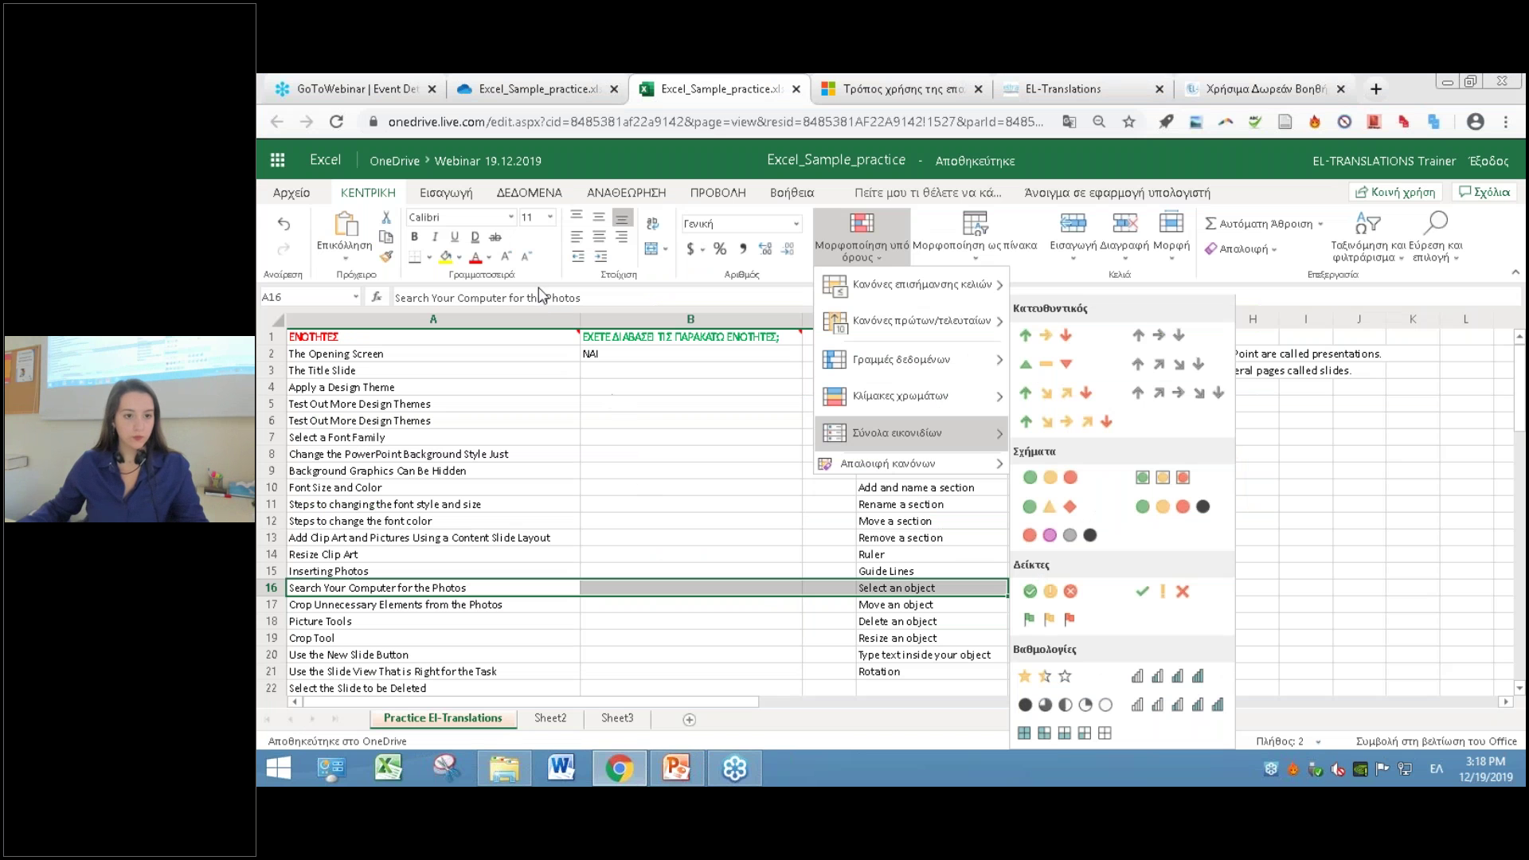
- Apply an outside border around cells A16:D16
left_click(429, 257)
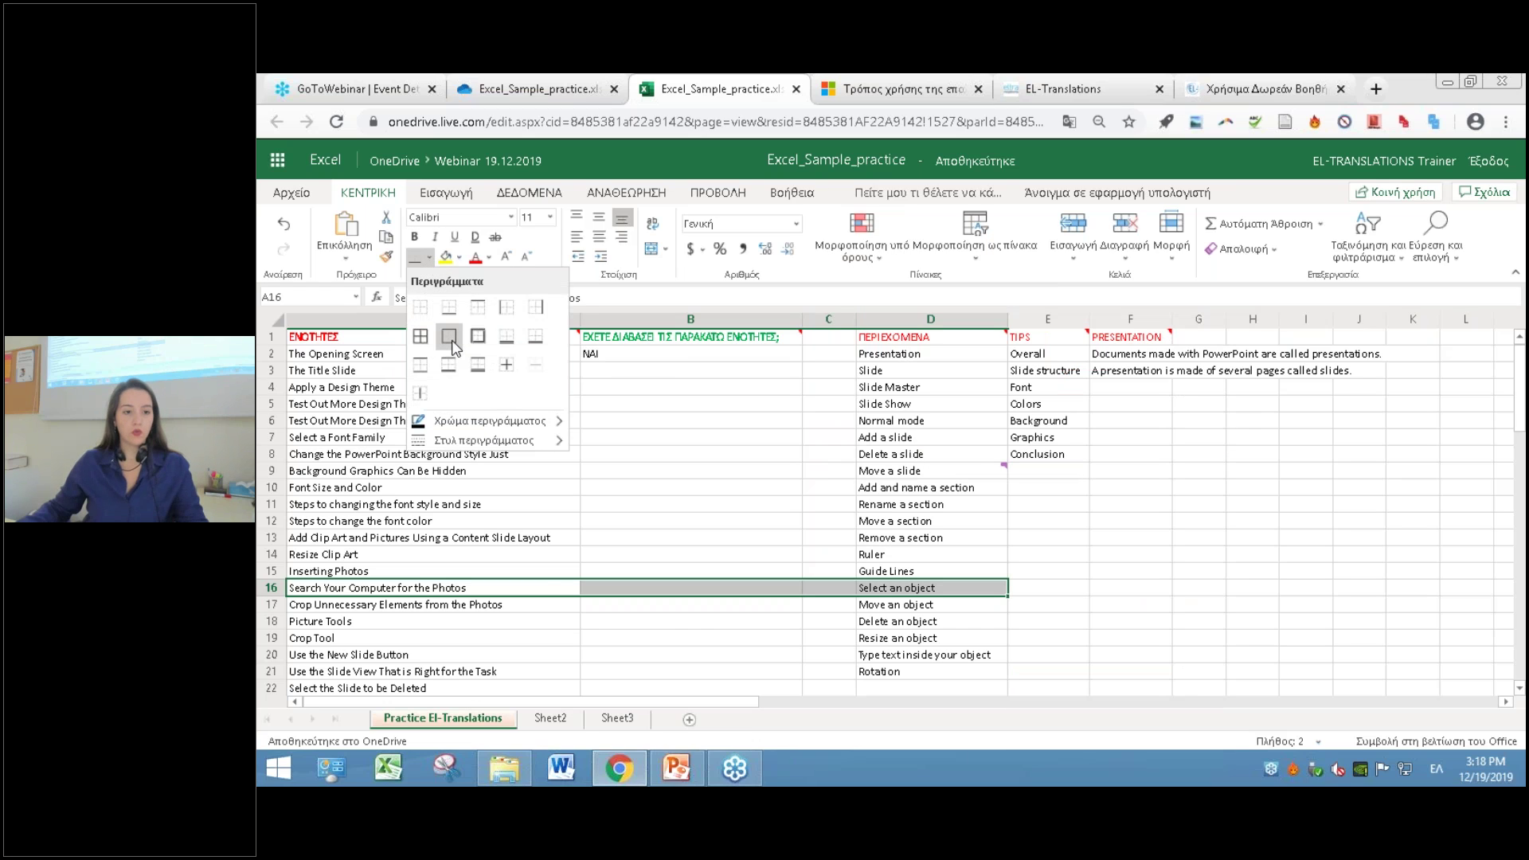
left_click(449, 337)
key("Up")
left_click(652, 590)
- Apply all borders to the cells in A14:D15 and deselect the range
left_click_drag(474, 558, 908, 571)
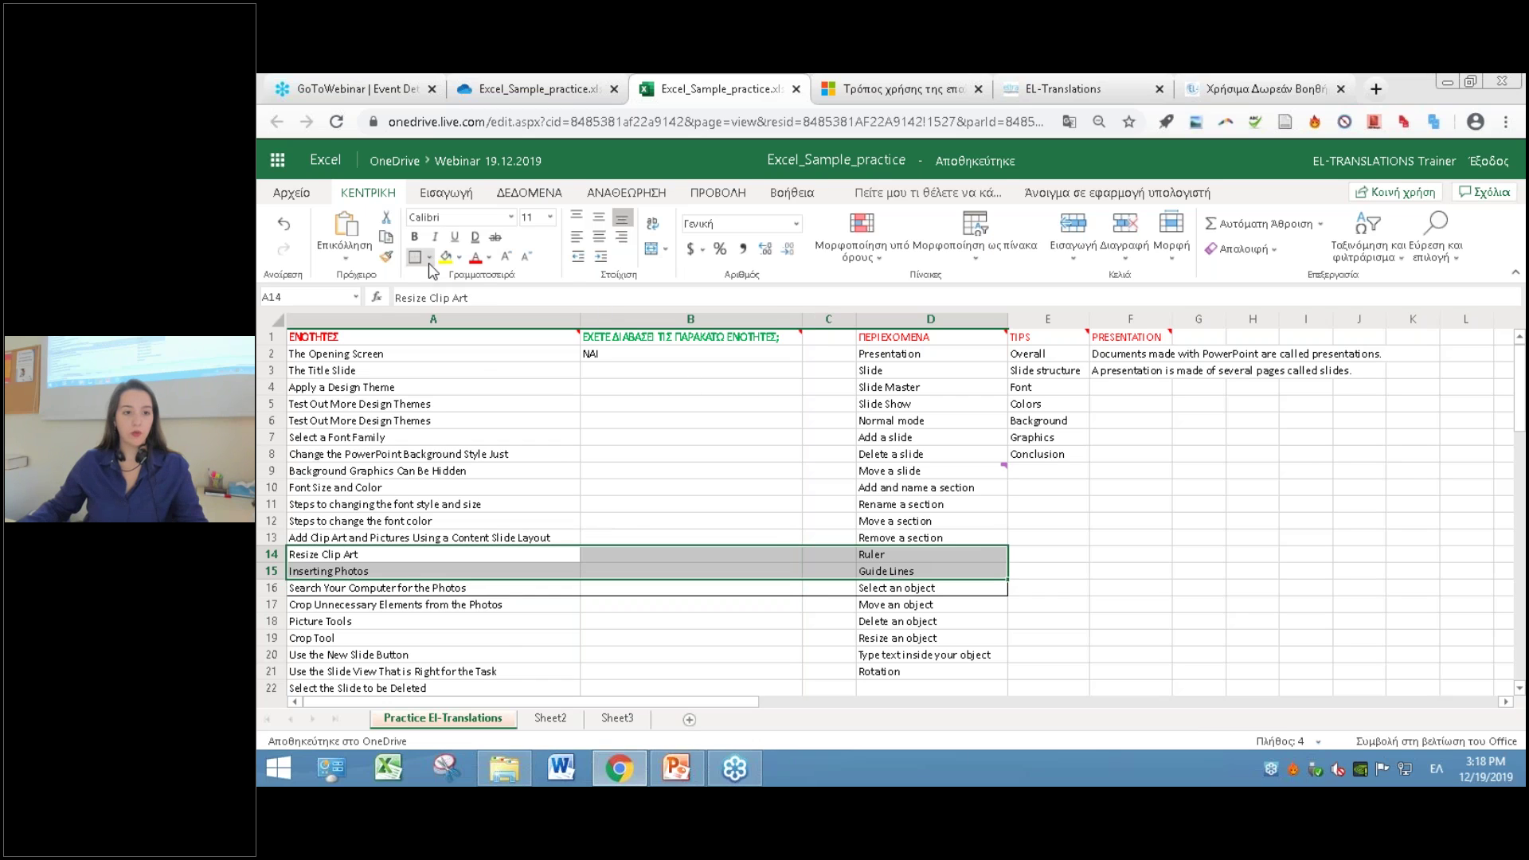
left_click(428, 258)
left_click(430, 354)
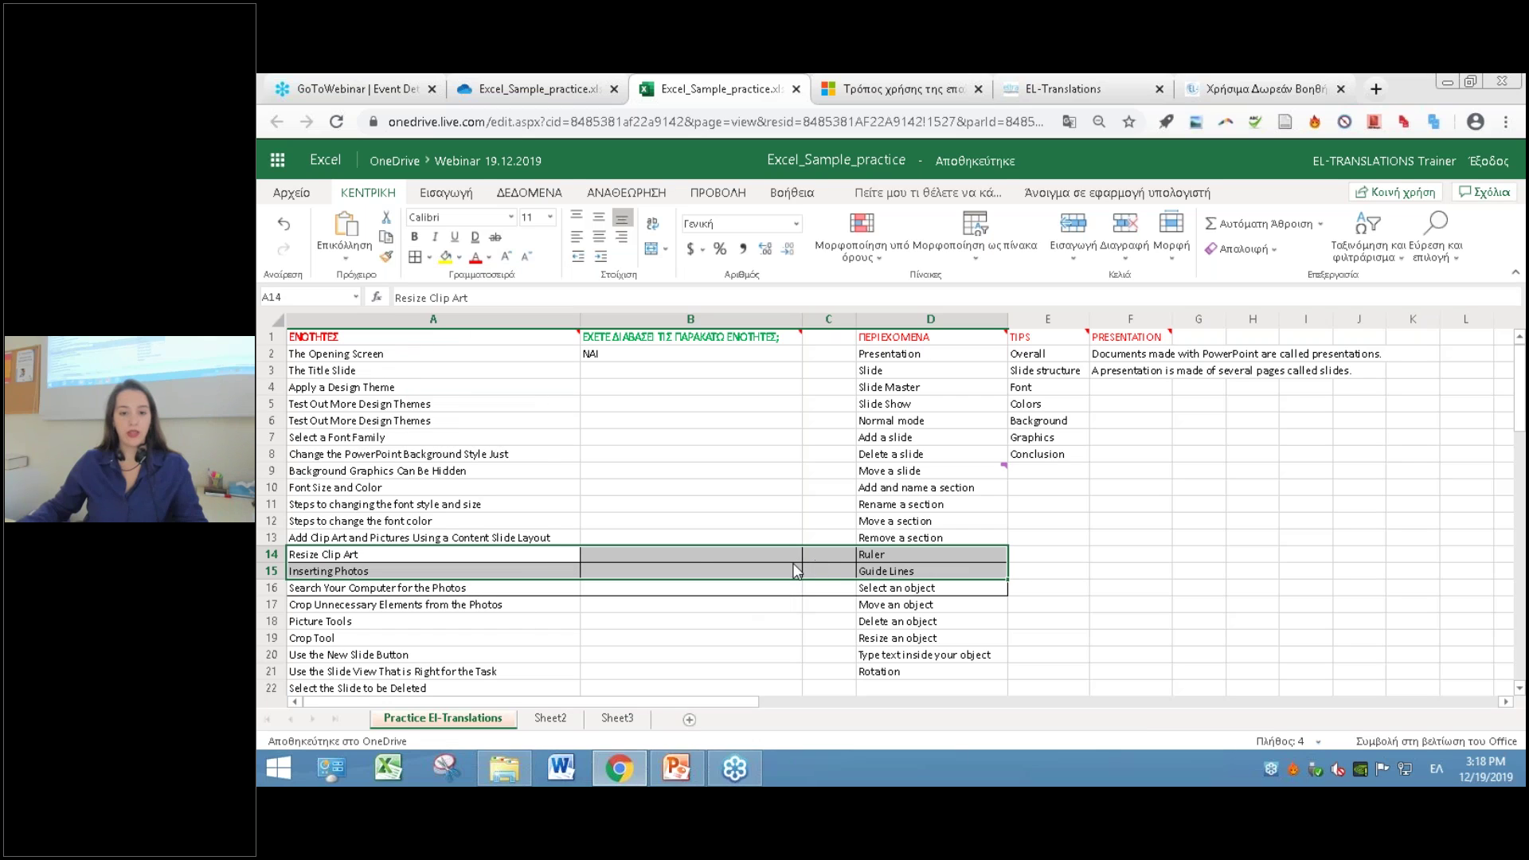
left_click(823, 470)
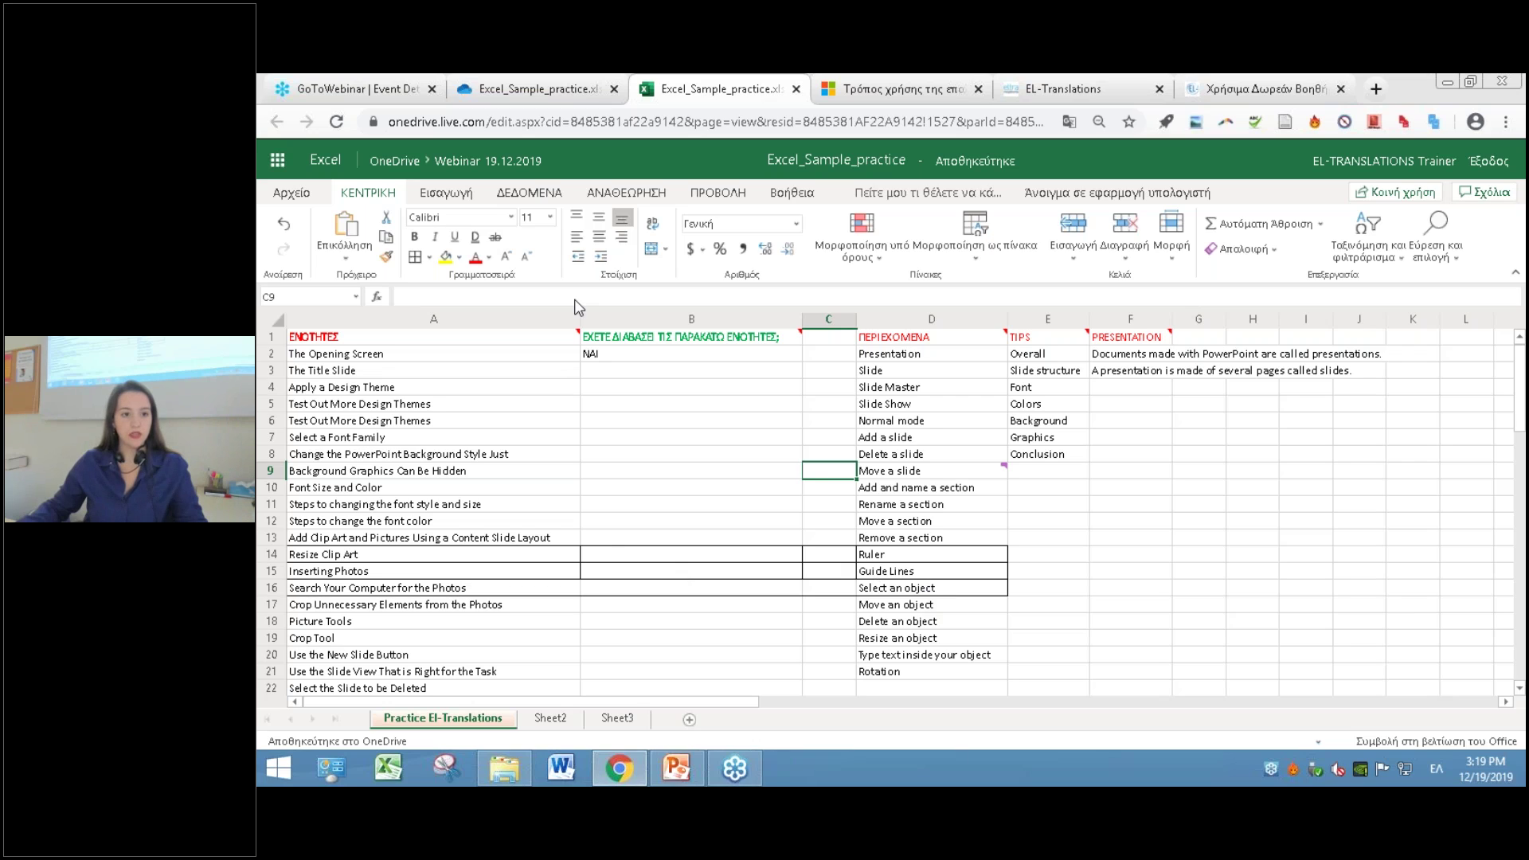
- Remove all borders from cells A13:D17 and deselect the range
left_click(310, 539)
mouse_move(310, 539)
left_mouse_down()
mouse_move(972, 572)
mouse_move(973, 603)
left_mouse_up()
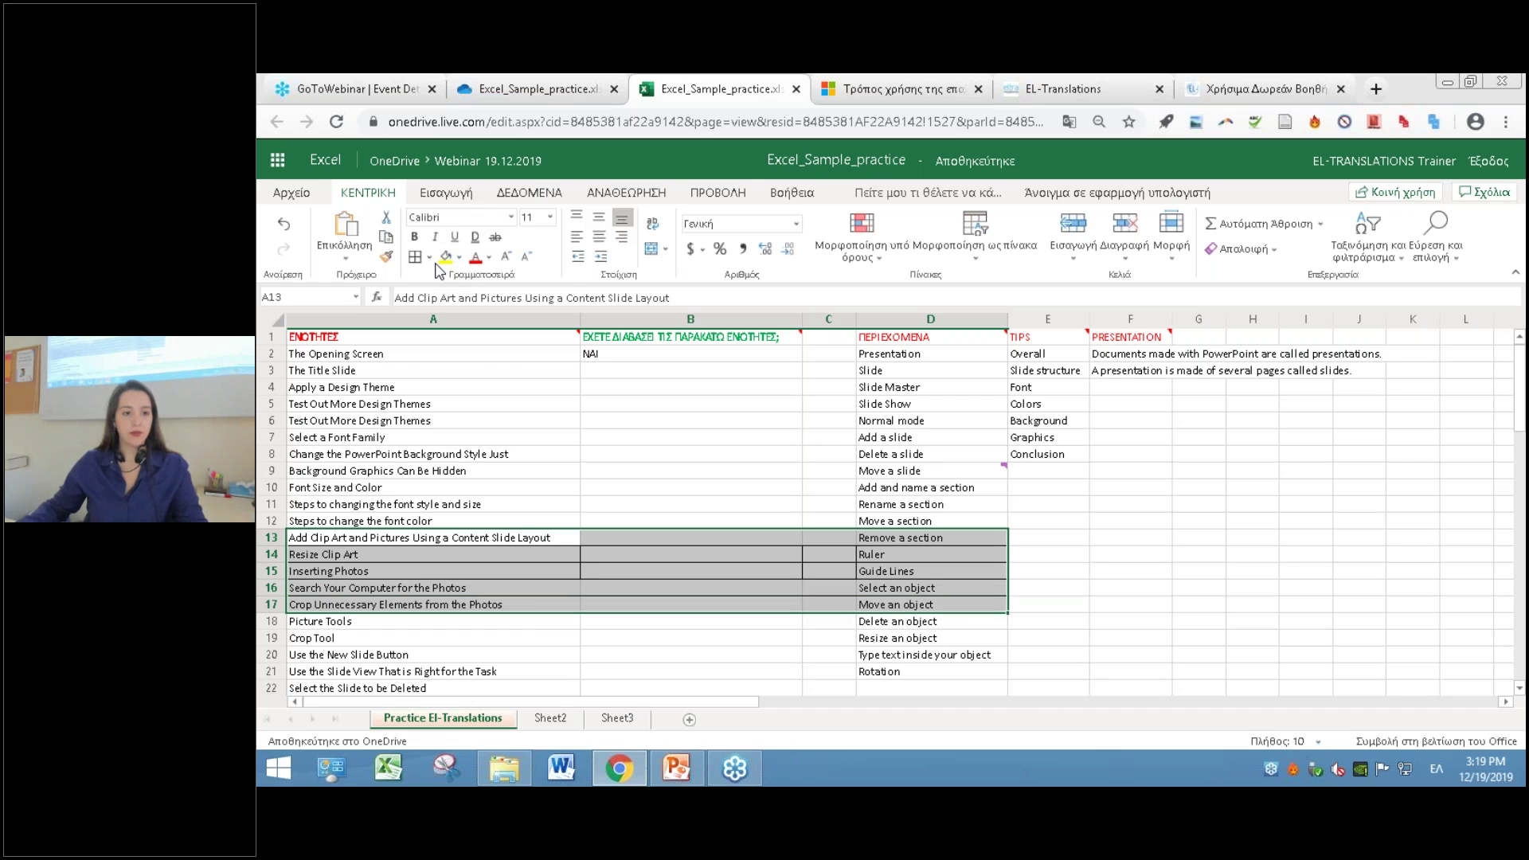
left_click(428, 257)
left_click(422, 308)
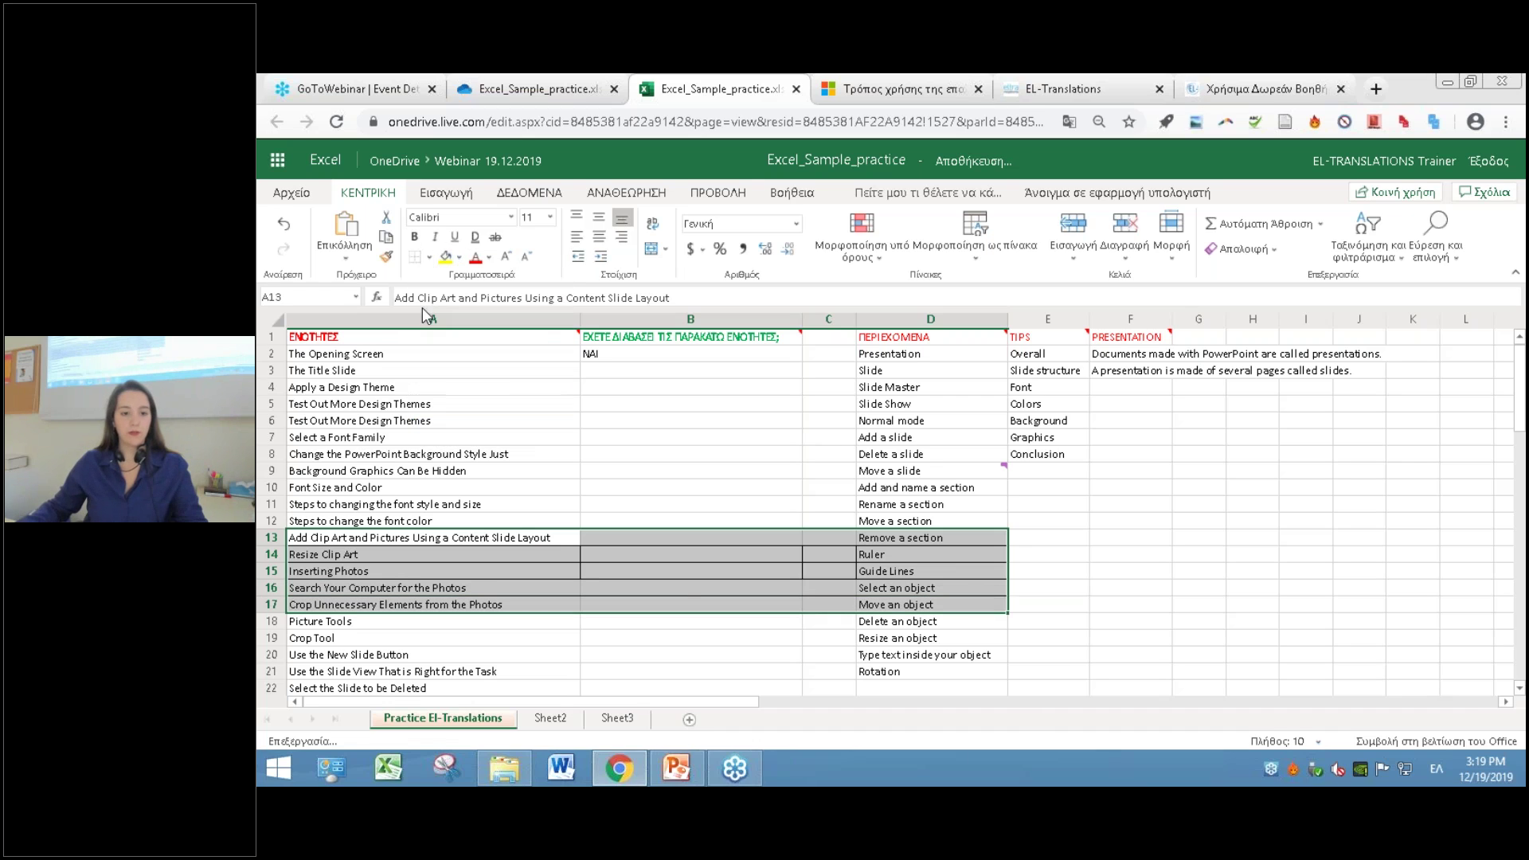
left_click(669, 489)
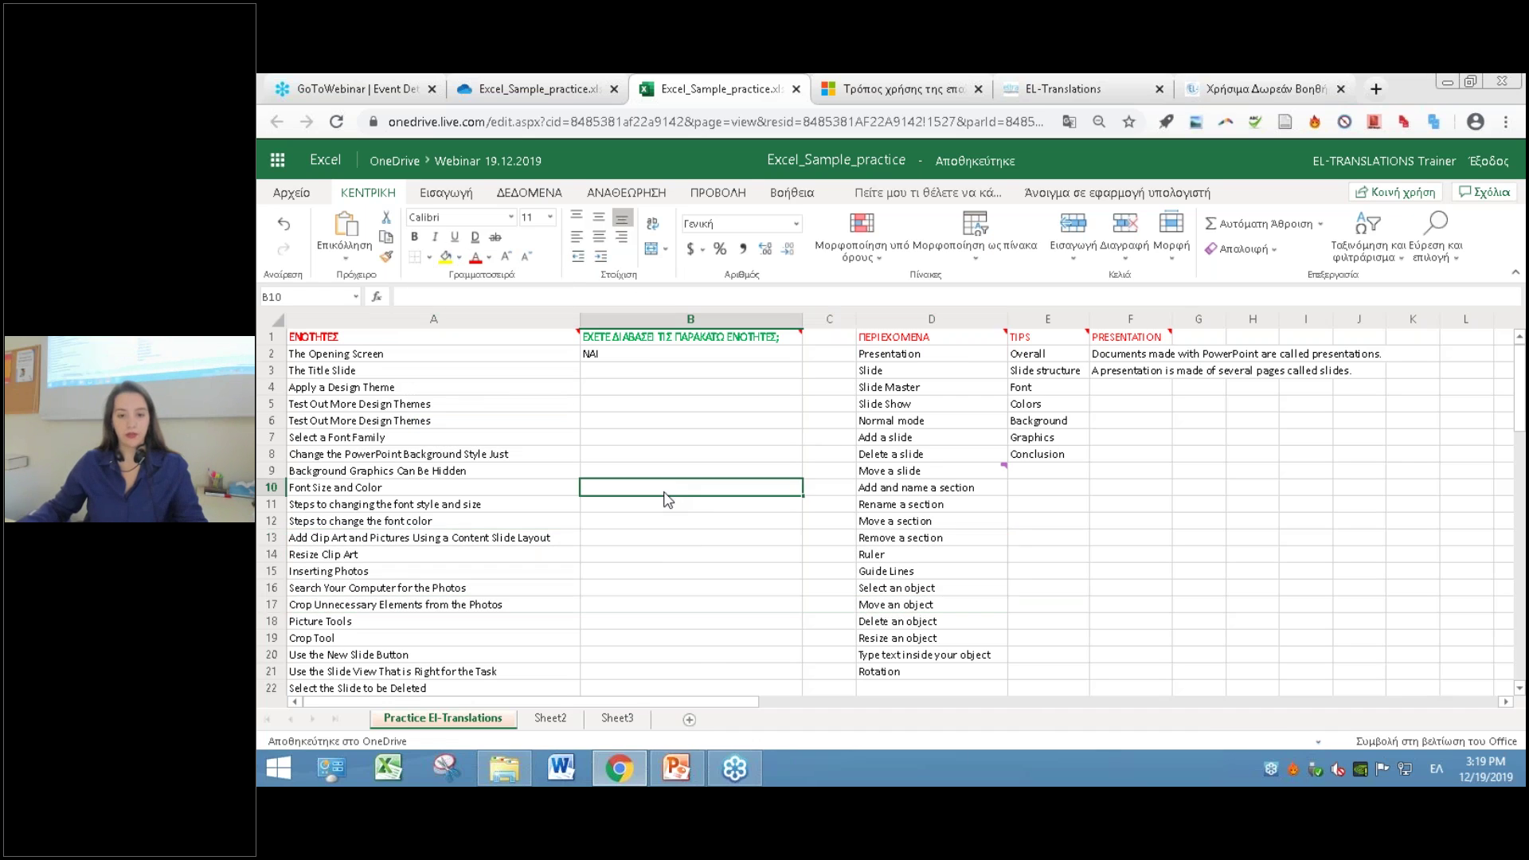
- Switch to PowerPoint, advance to slide 18 on viewing comments and resolving discussions, and return to the workbook
left_click(692, 780)
scroll(559, 550, "down", 1)
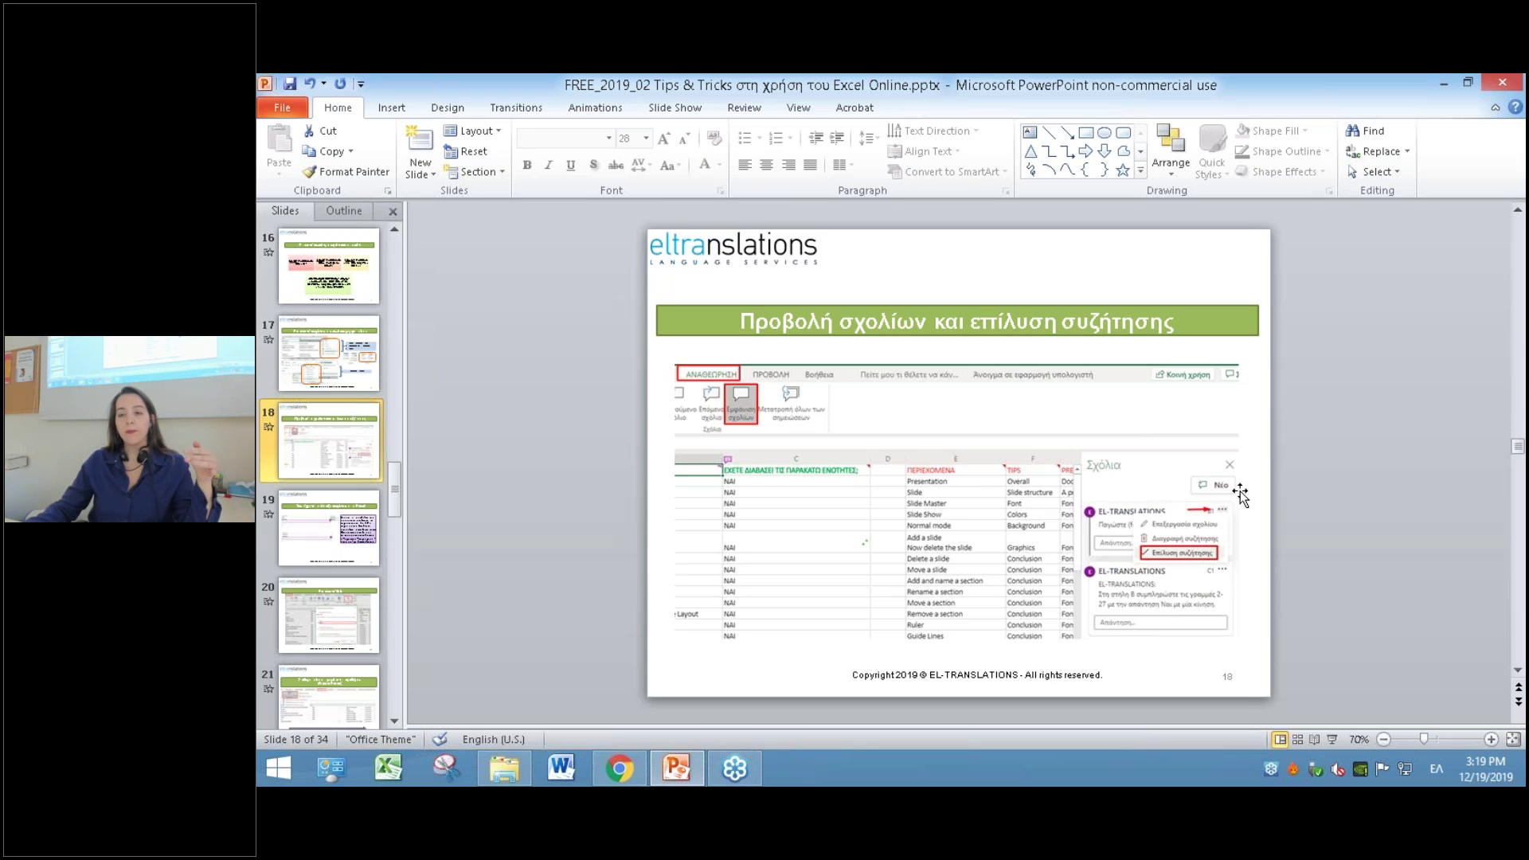
left_click(1441, 73)
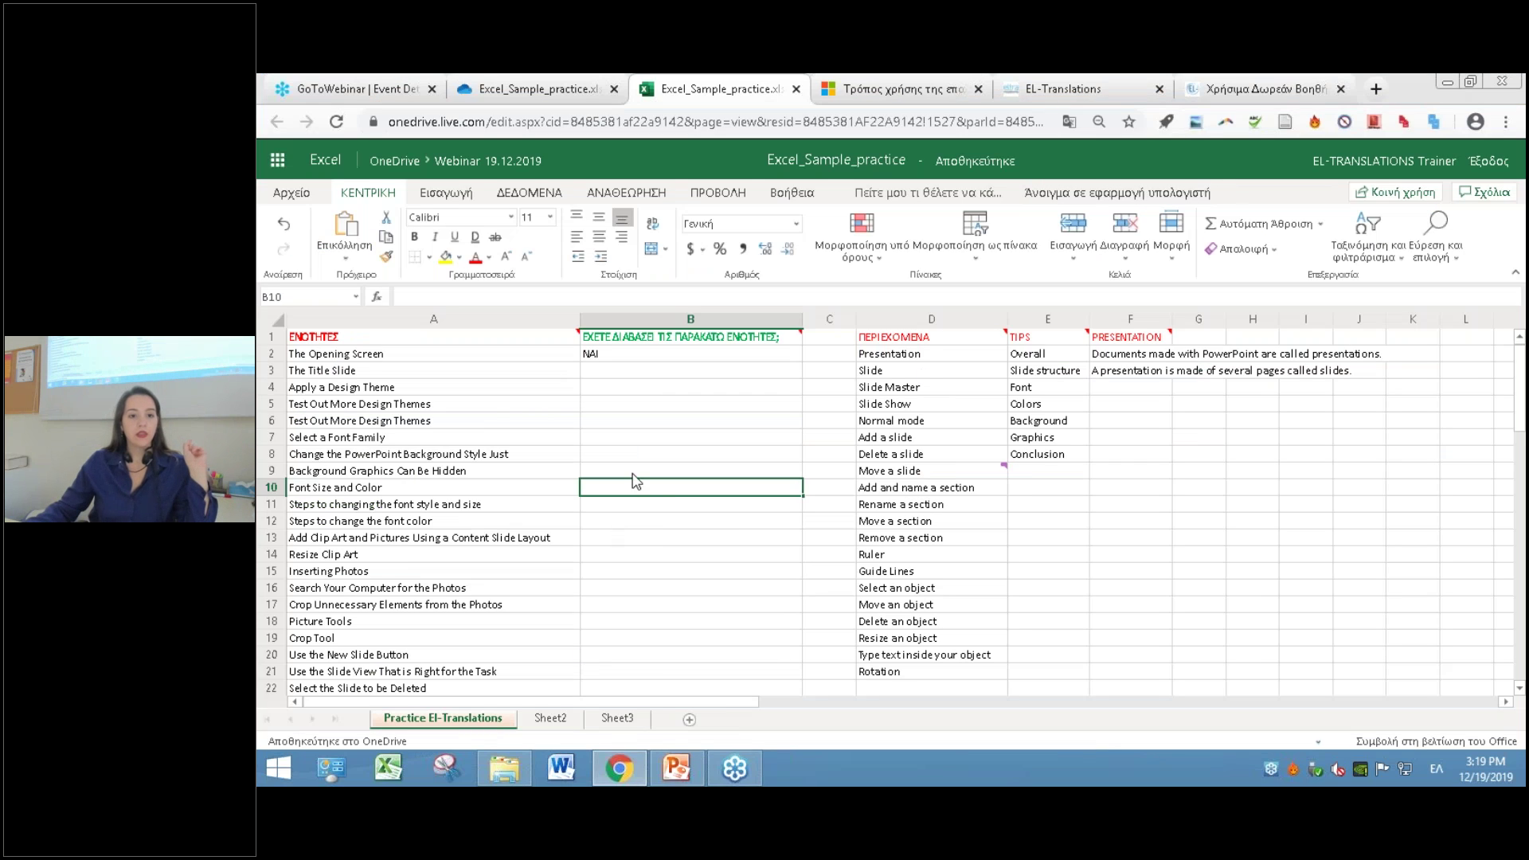
- Select cell D8, "Delete a slide", and show the list of comments from the review tools
left_click(958, 454)
left_click(627, 195)
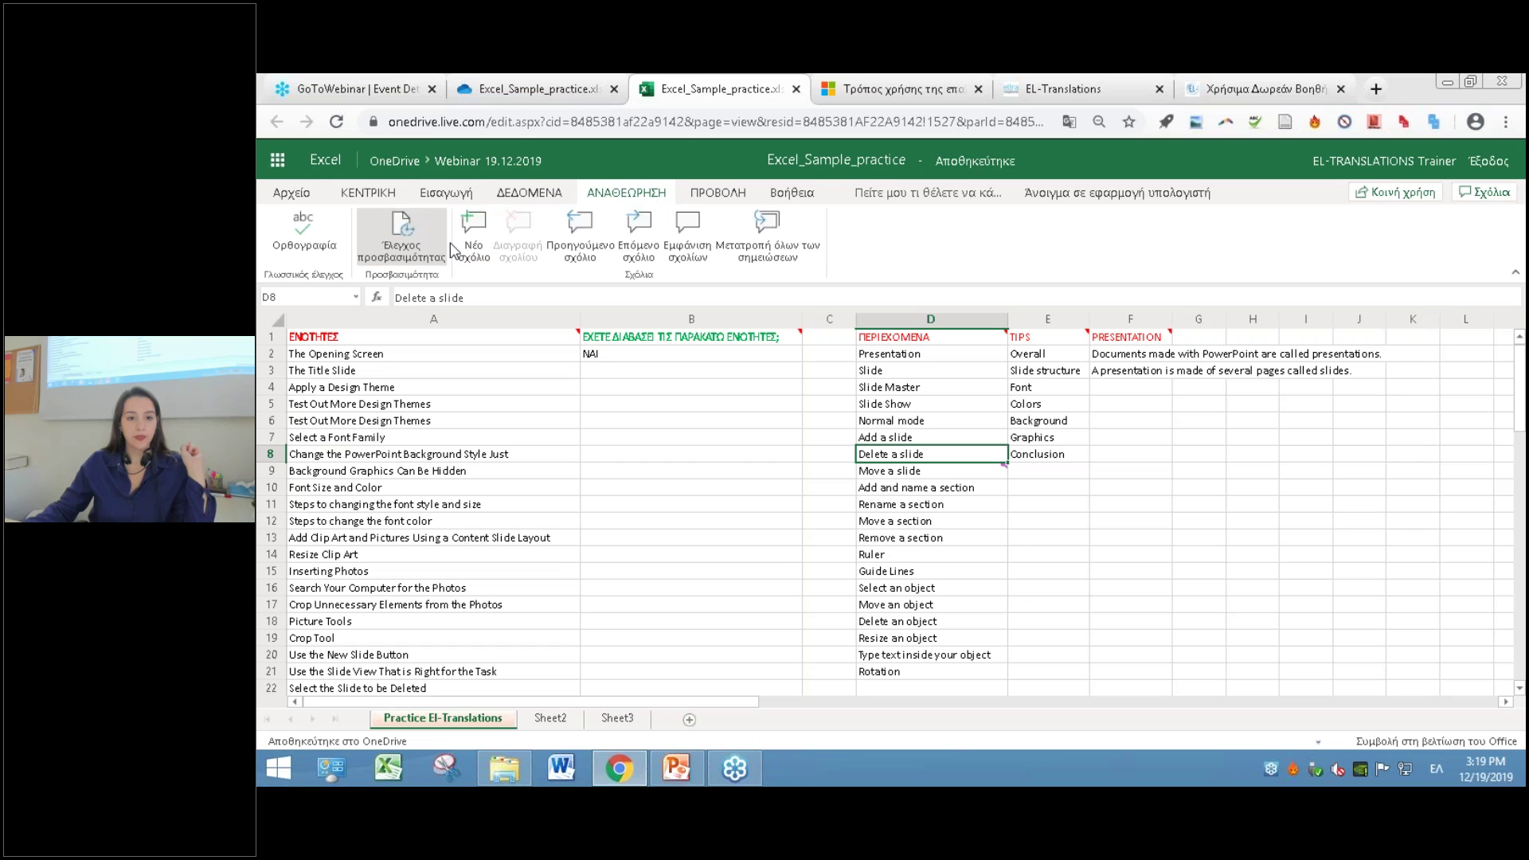
left_click(688, 238)
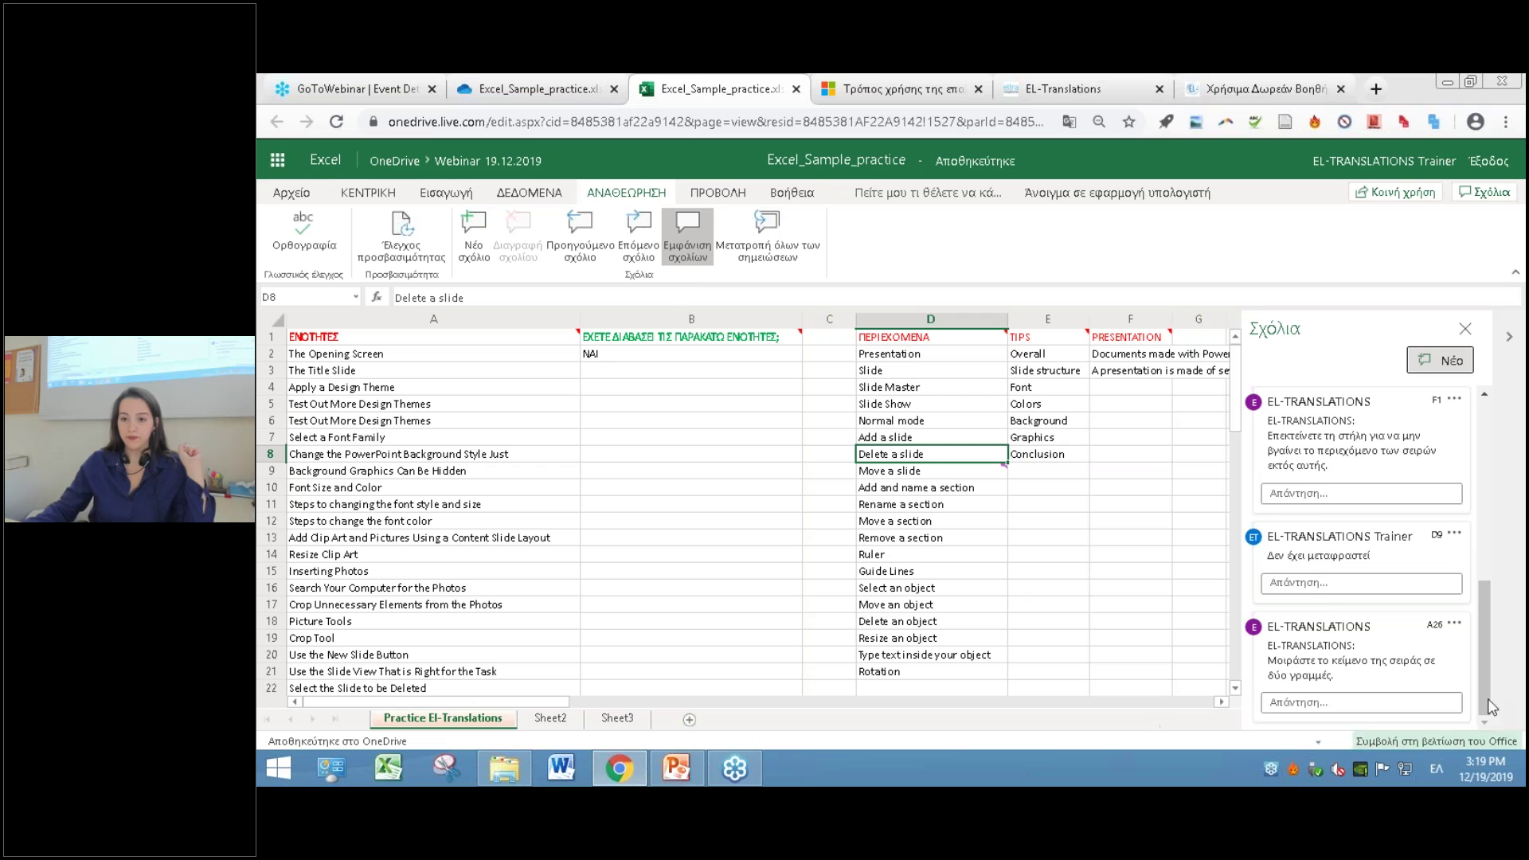
- Try to resolve the discussion on cell F1 and convert its note to a comment
left_click(1458, 401)
left_click(1456, 400)
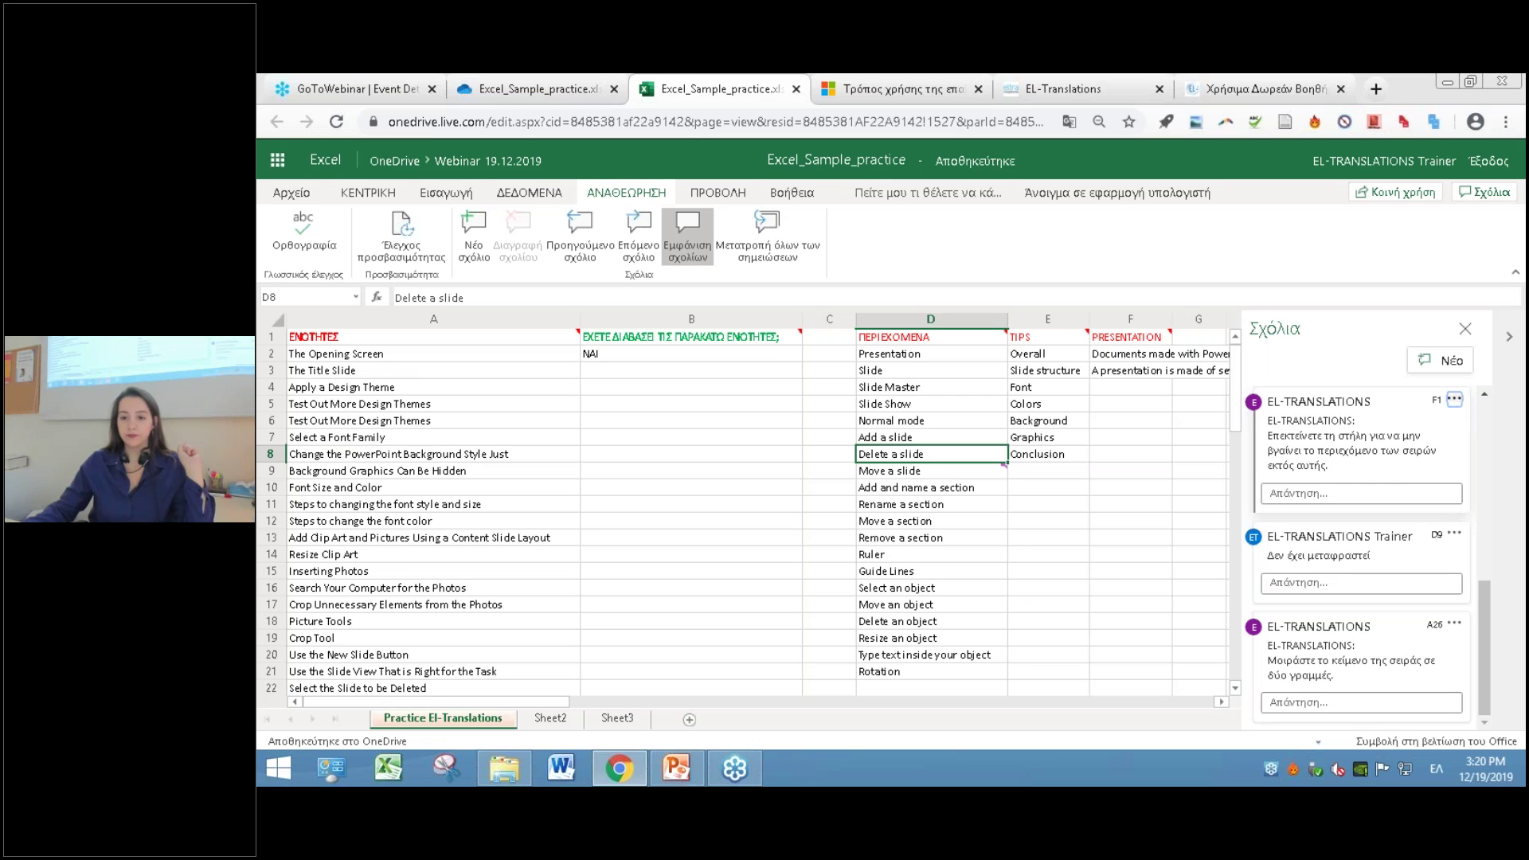
left_click(1454, 399)
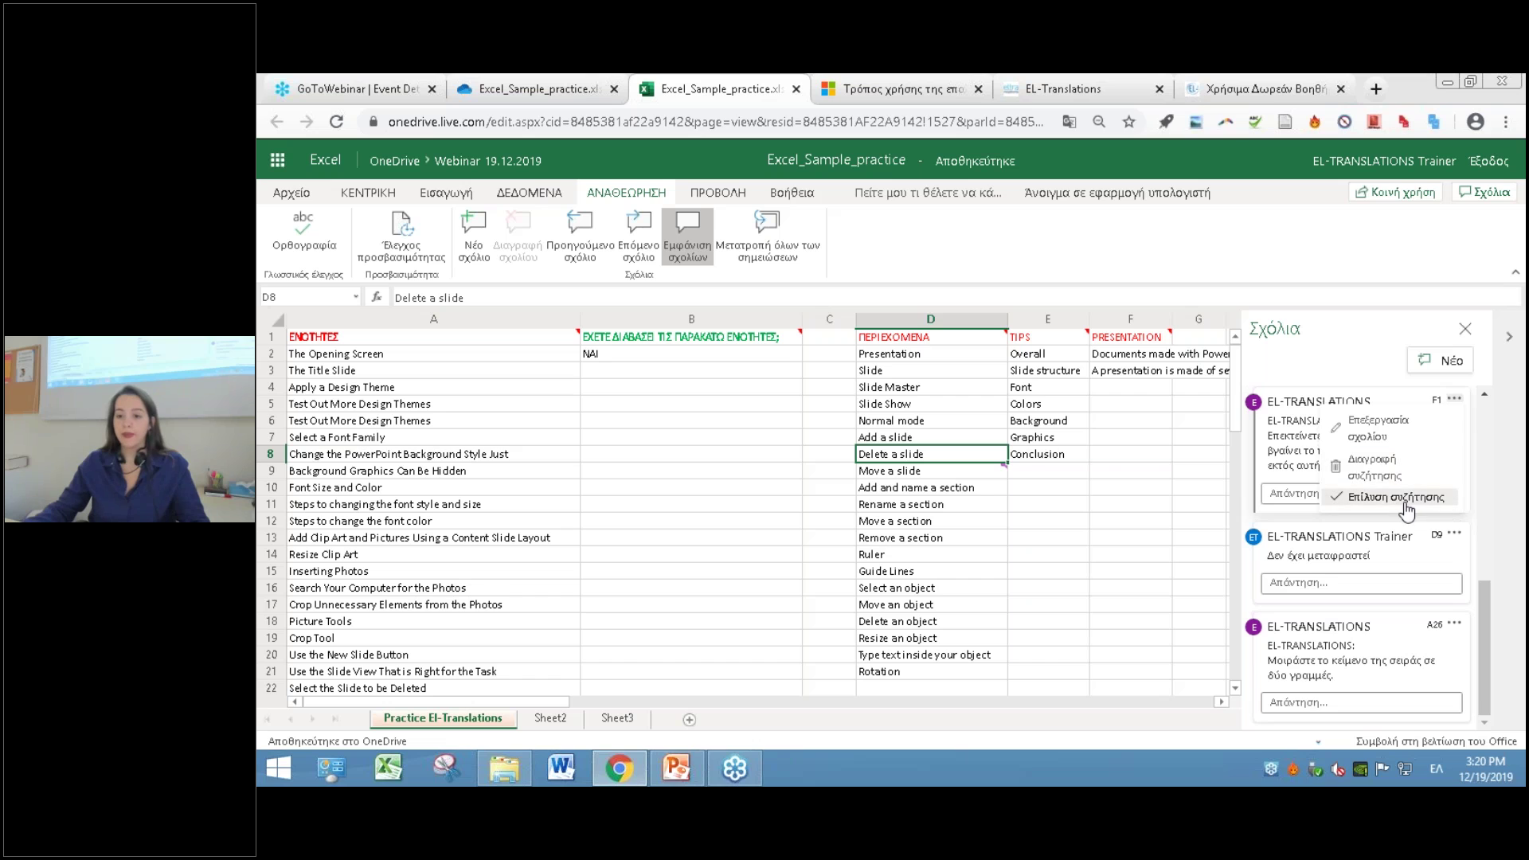
left_click(1406, 477)
left_click(914, 528)
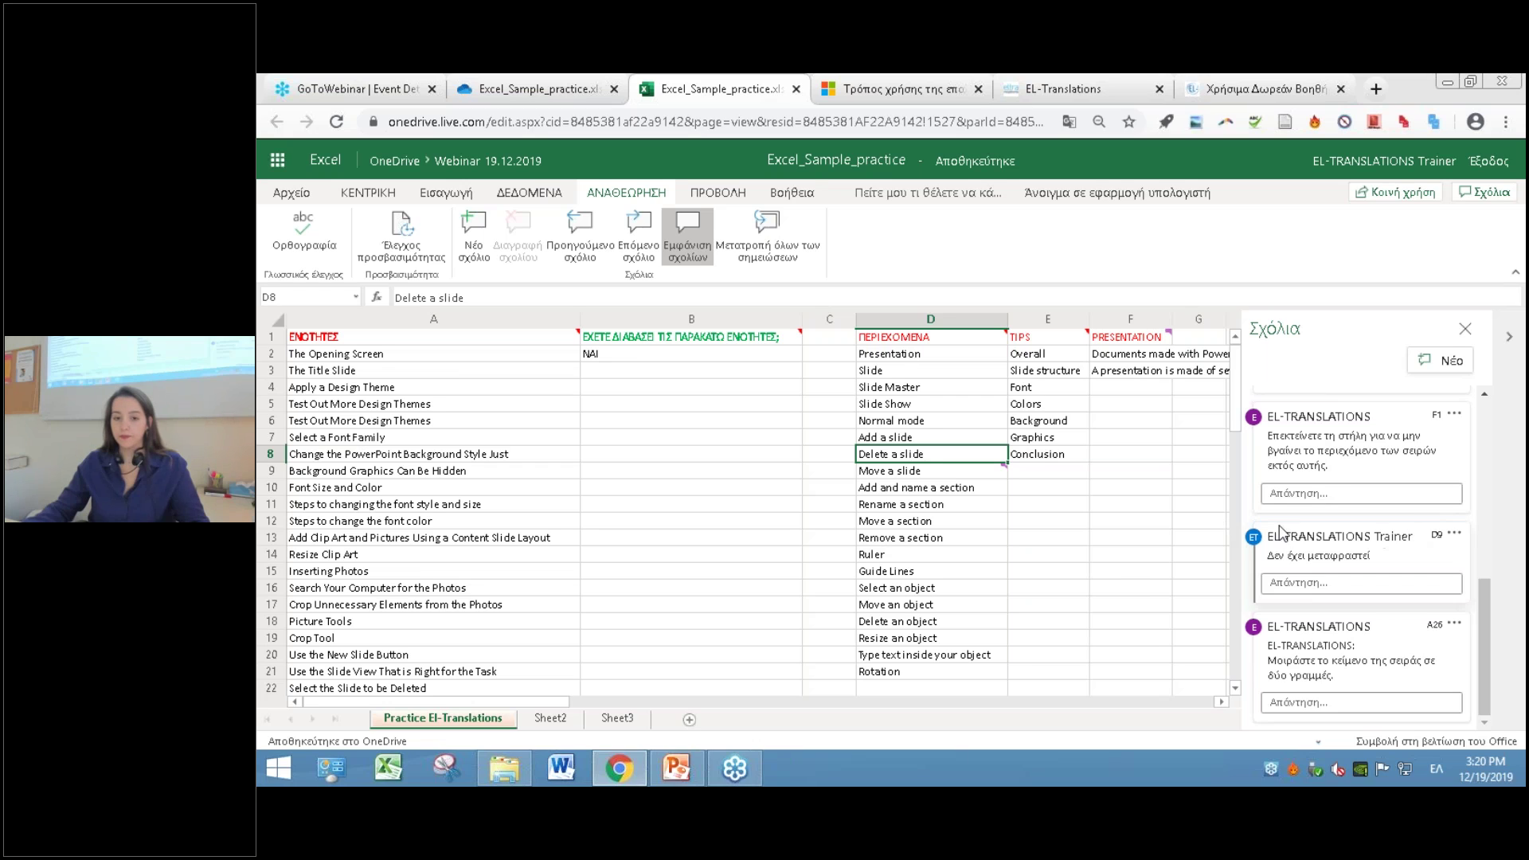
- Examine the discussion options of the comments on cells F1 and A1 and look through the comment list
left_click(1455, 414)
left_click_drag(1484, 642, 1485, 430)
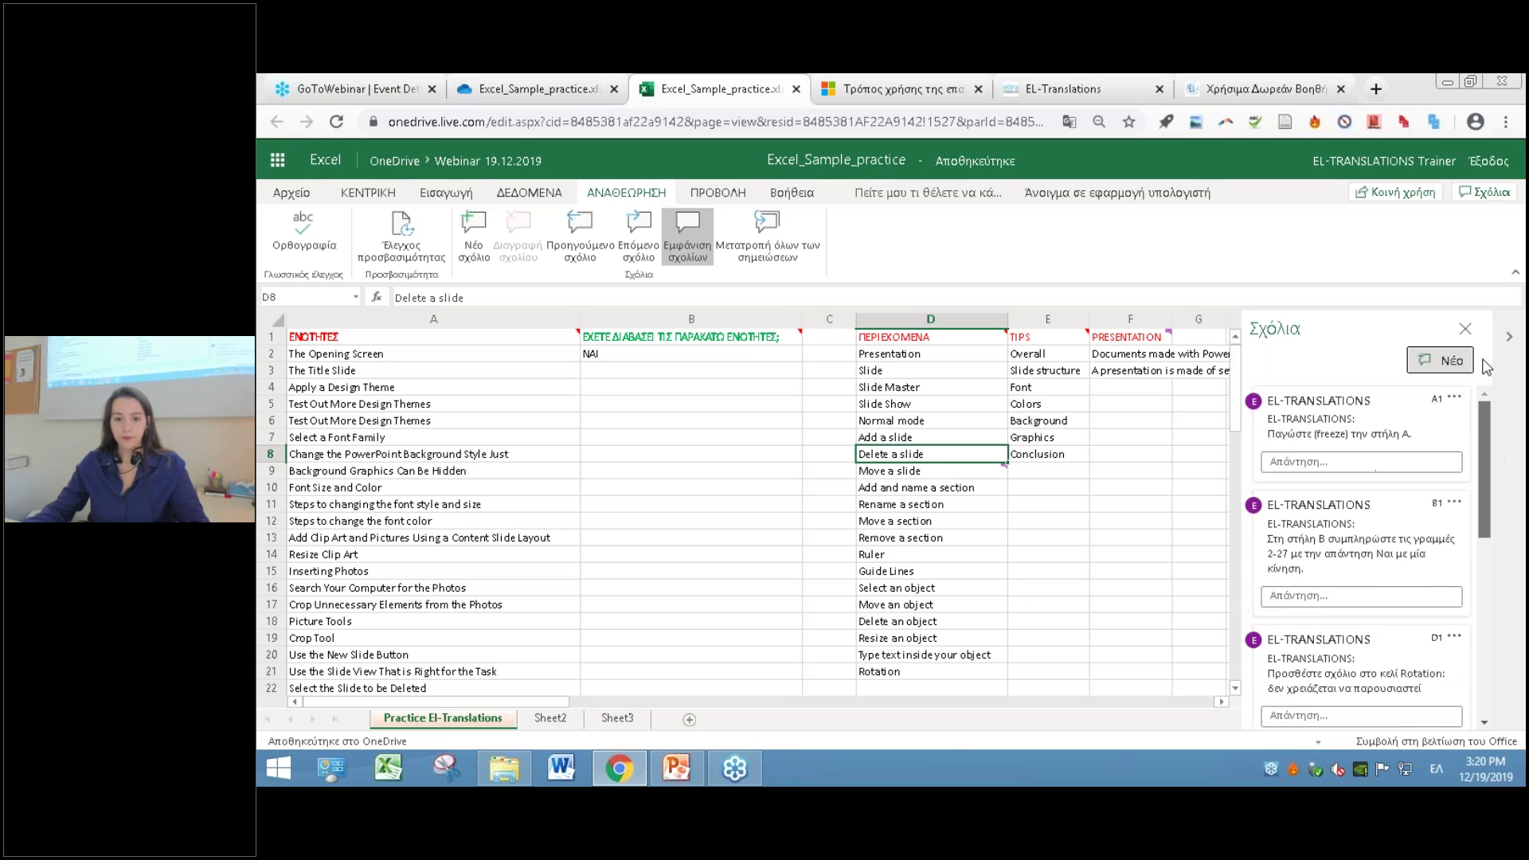
left_click(1454, 398)
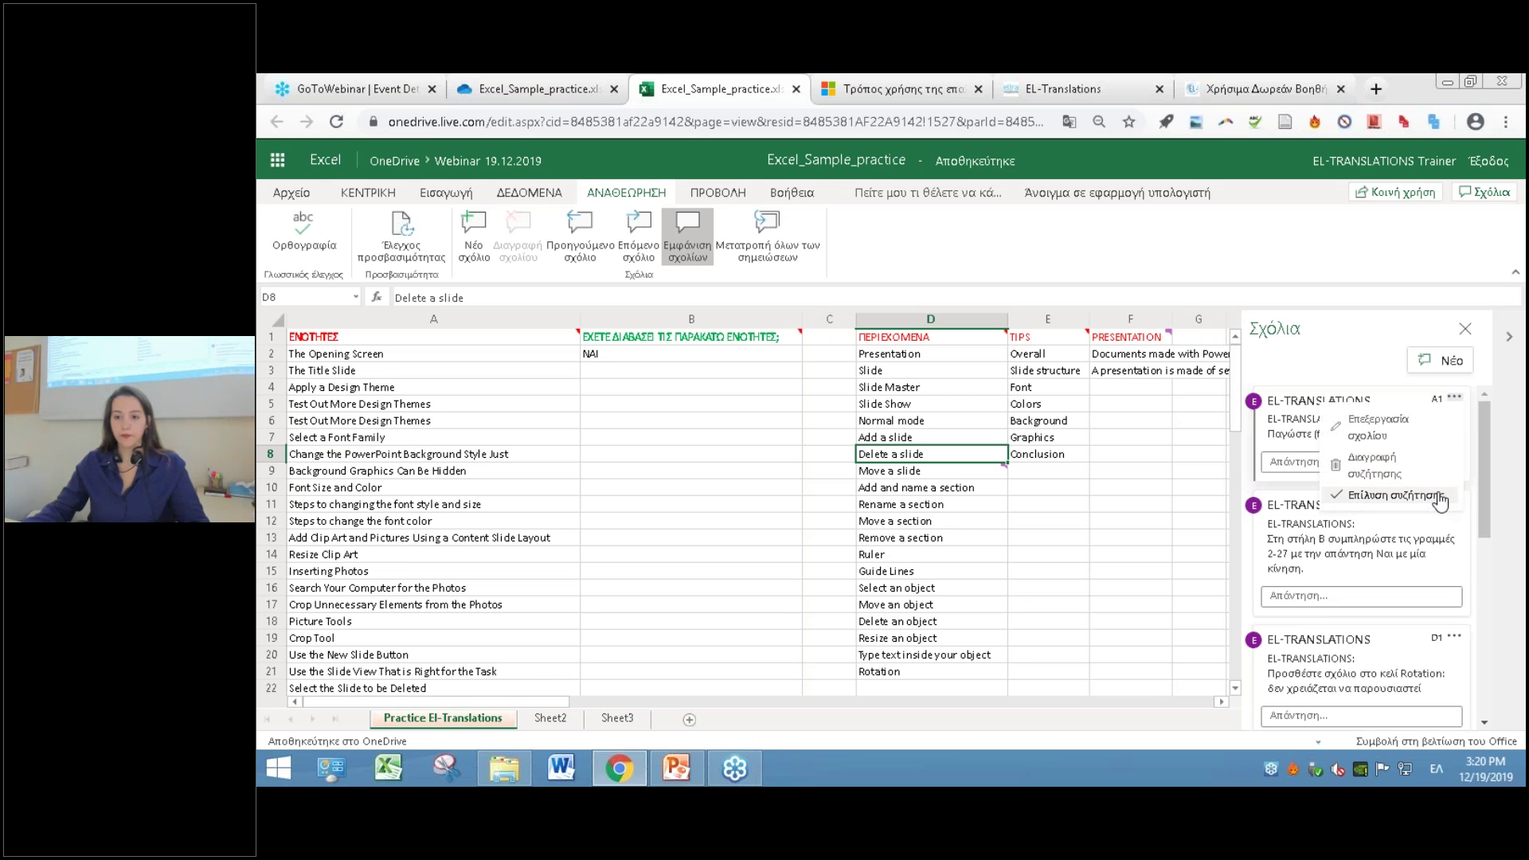
left_click(1492, 472)
left_click_drag(1489, 467, 1487, 649)
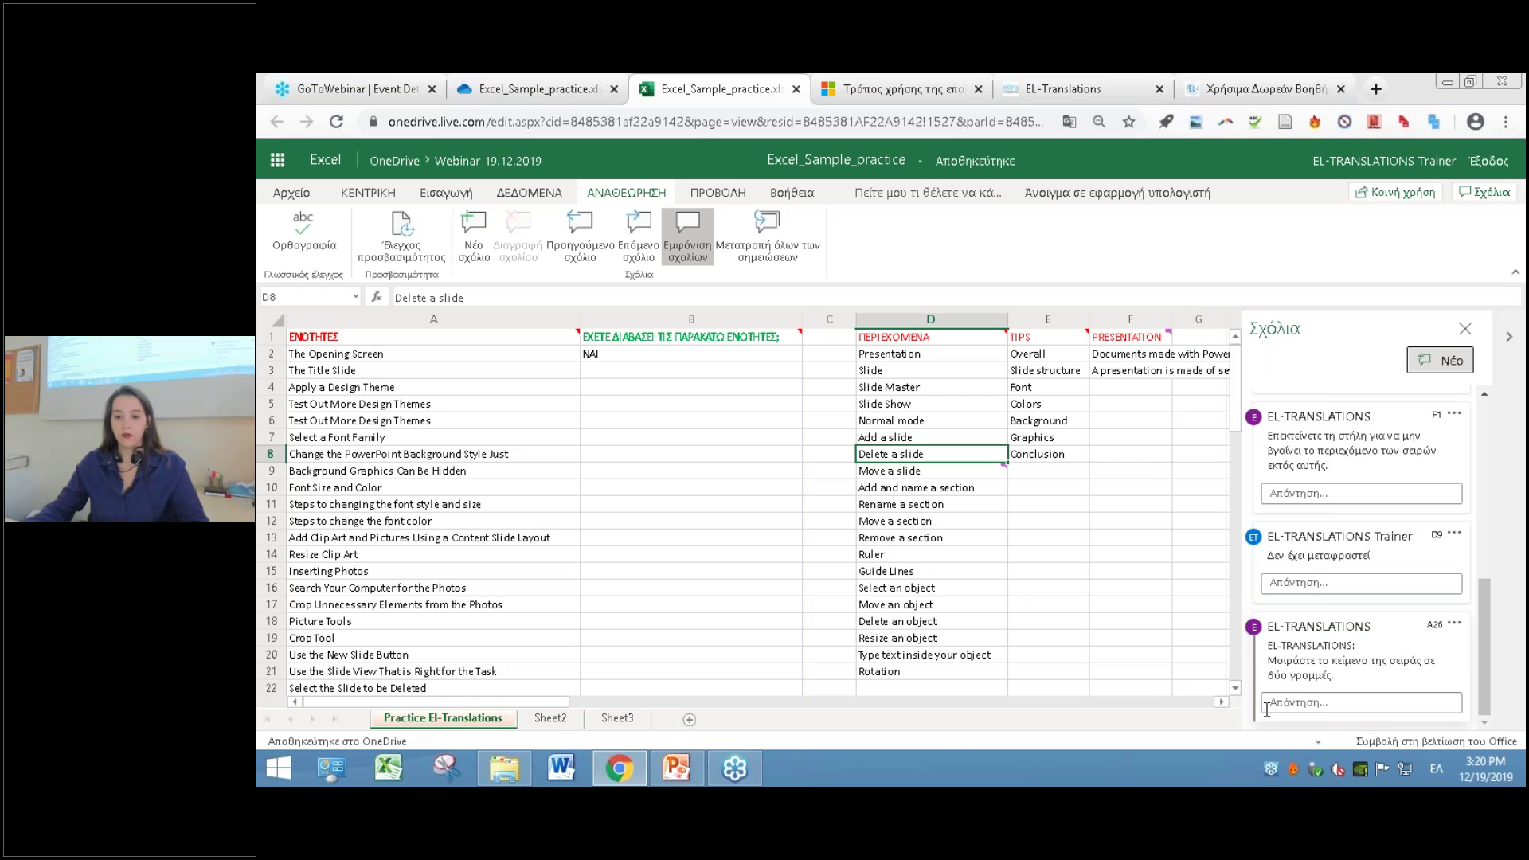
- Select cell D9, "Move a slide", look through its comment and the rest of the comment list, and close the list
left_click(950, 504)
left_click(956, 472)
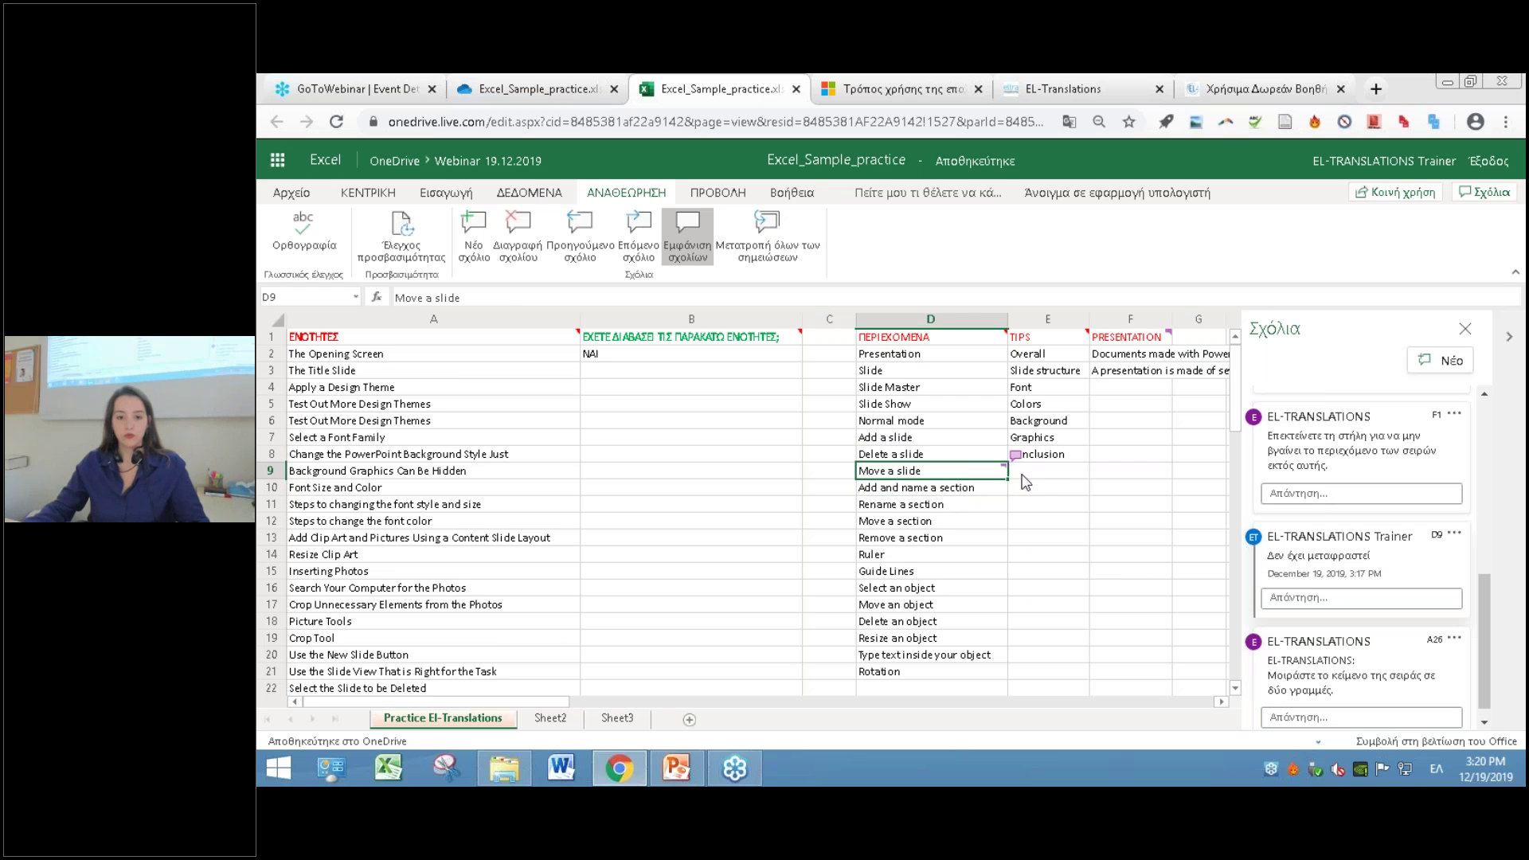
left_click(1455, 535)
left_click_drag(1486, 605, 1485, 664)
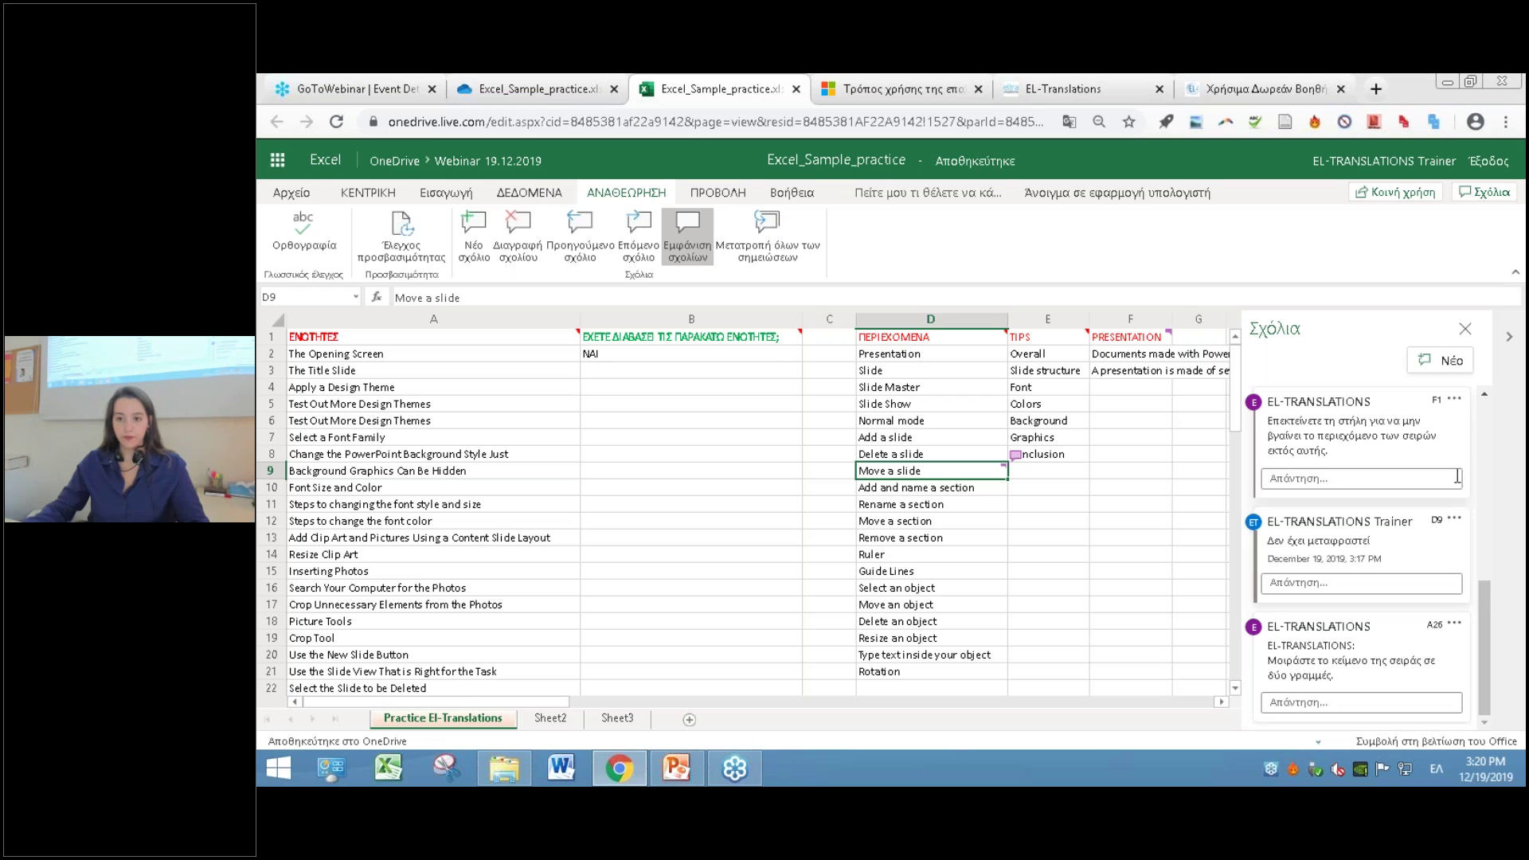
left_click_drag(1483, 599, 1493, 422)
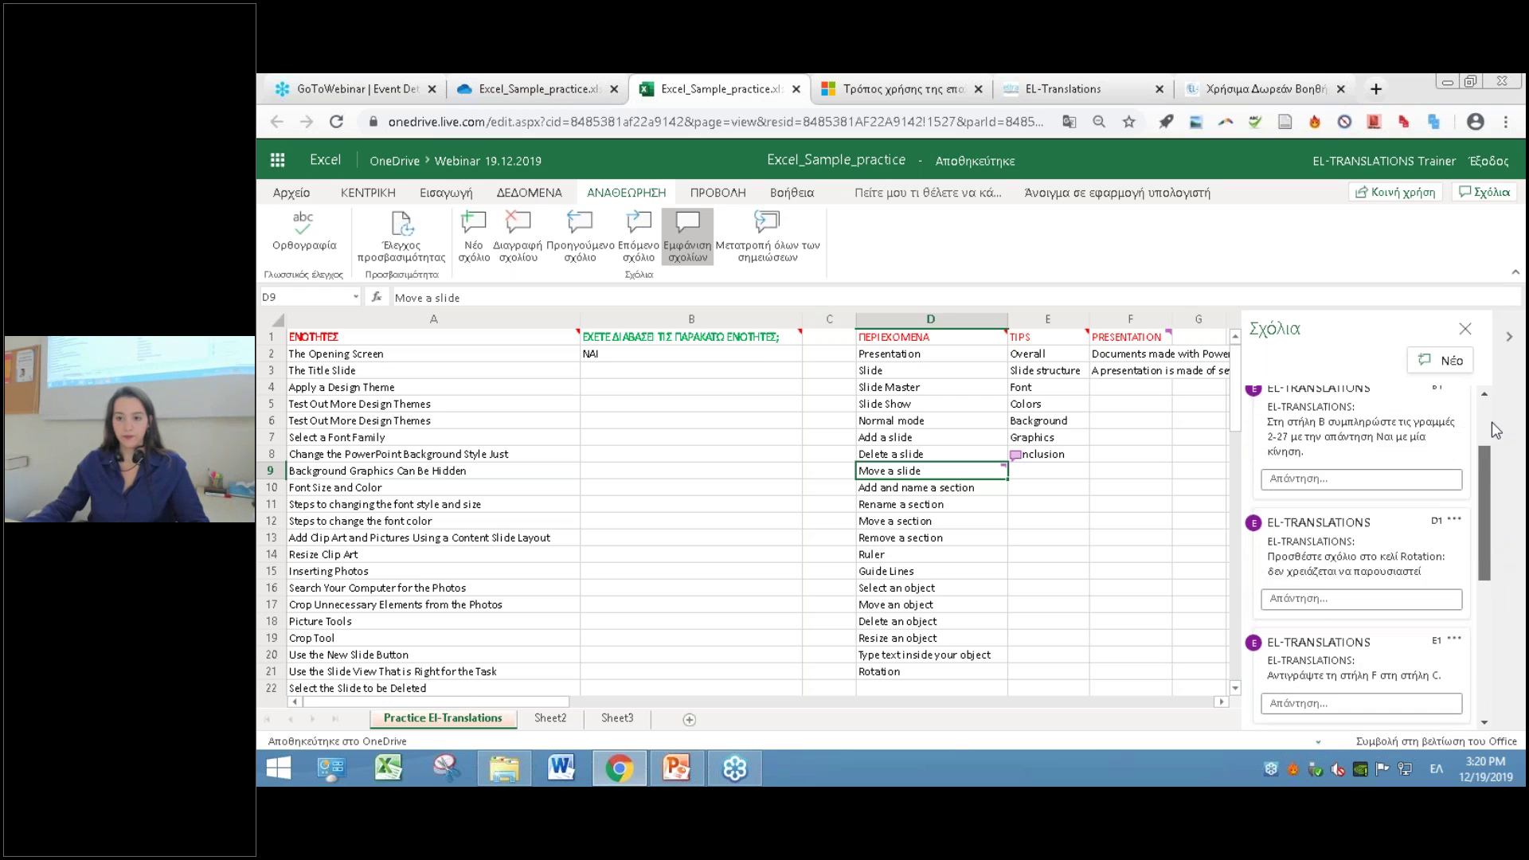
left_click(1465, 328)
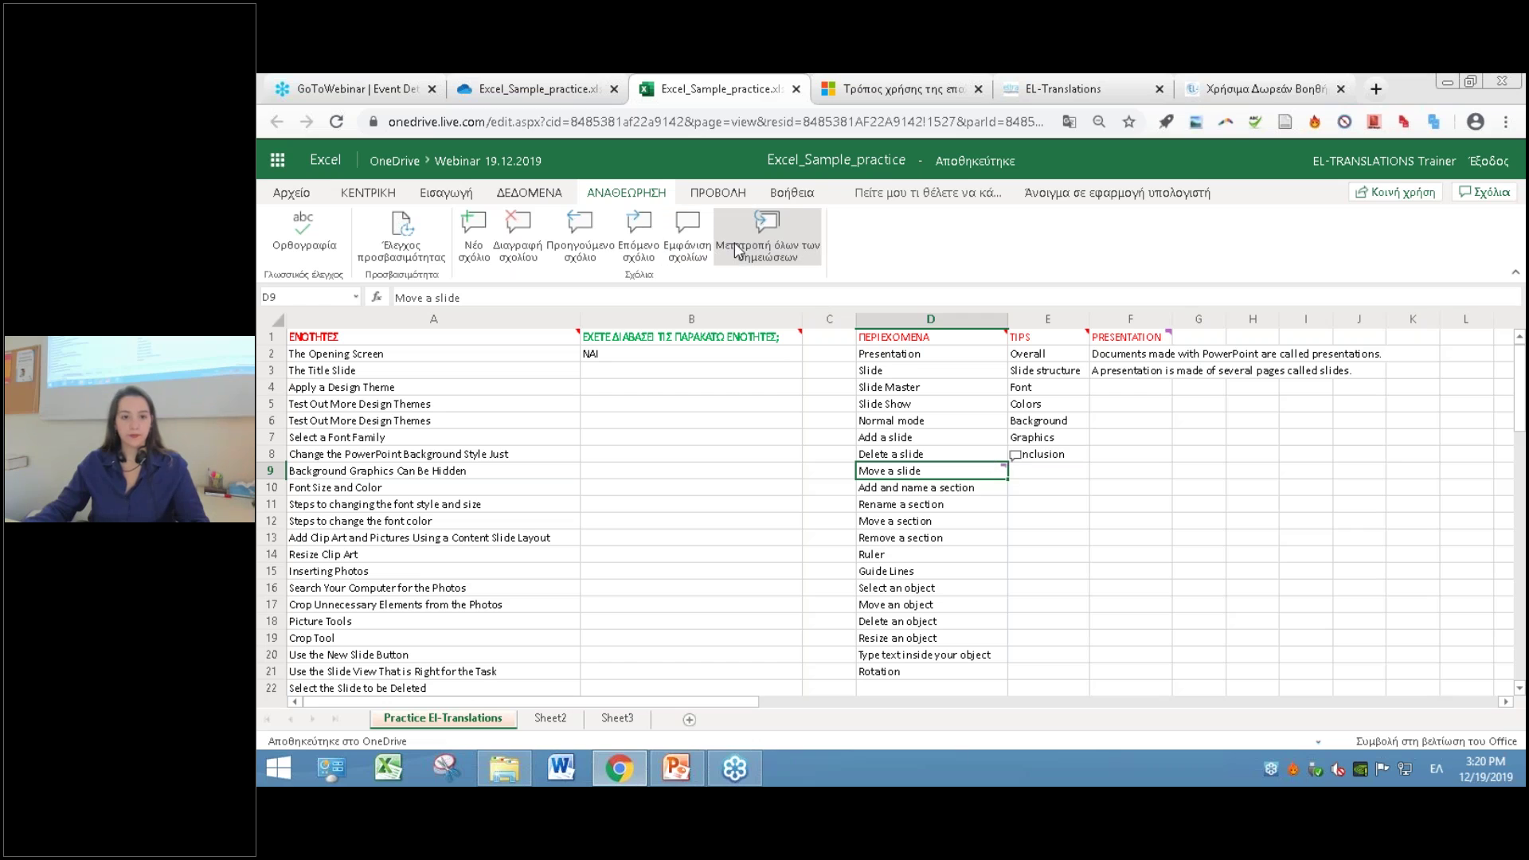
- Convert all the worksheet's notes to comments and show the comment options for cell D9
left_click(759, 234)
left_click(955, 520)
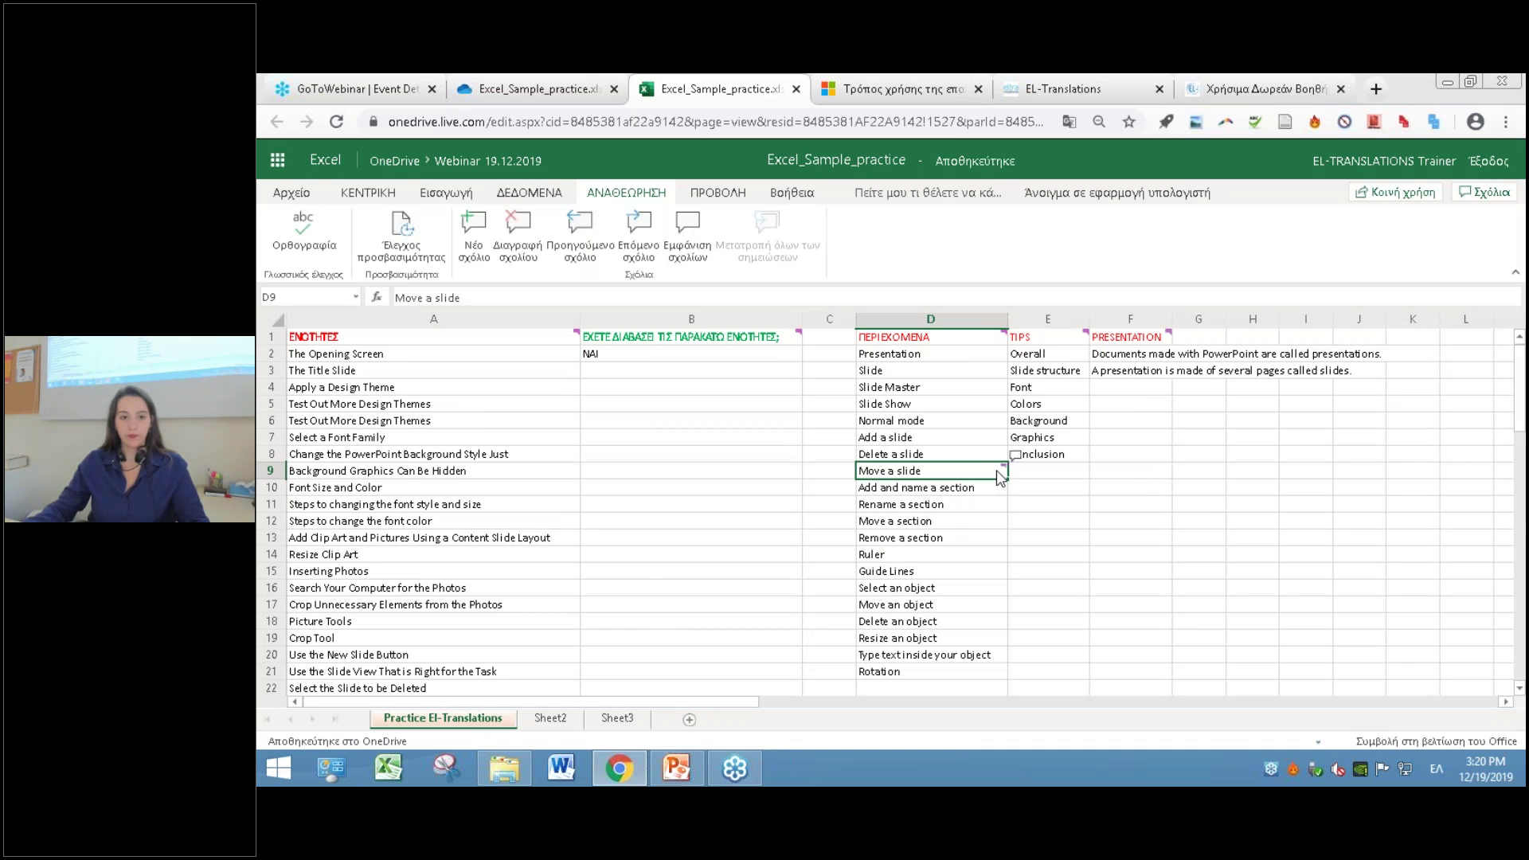
right_click(929, 475)
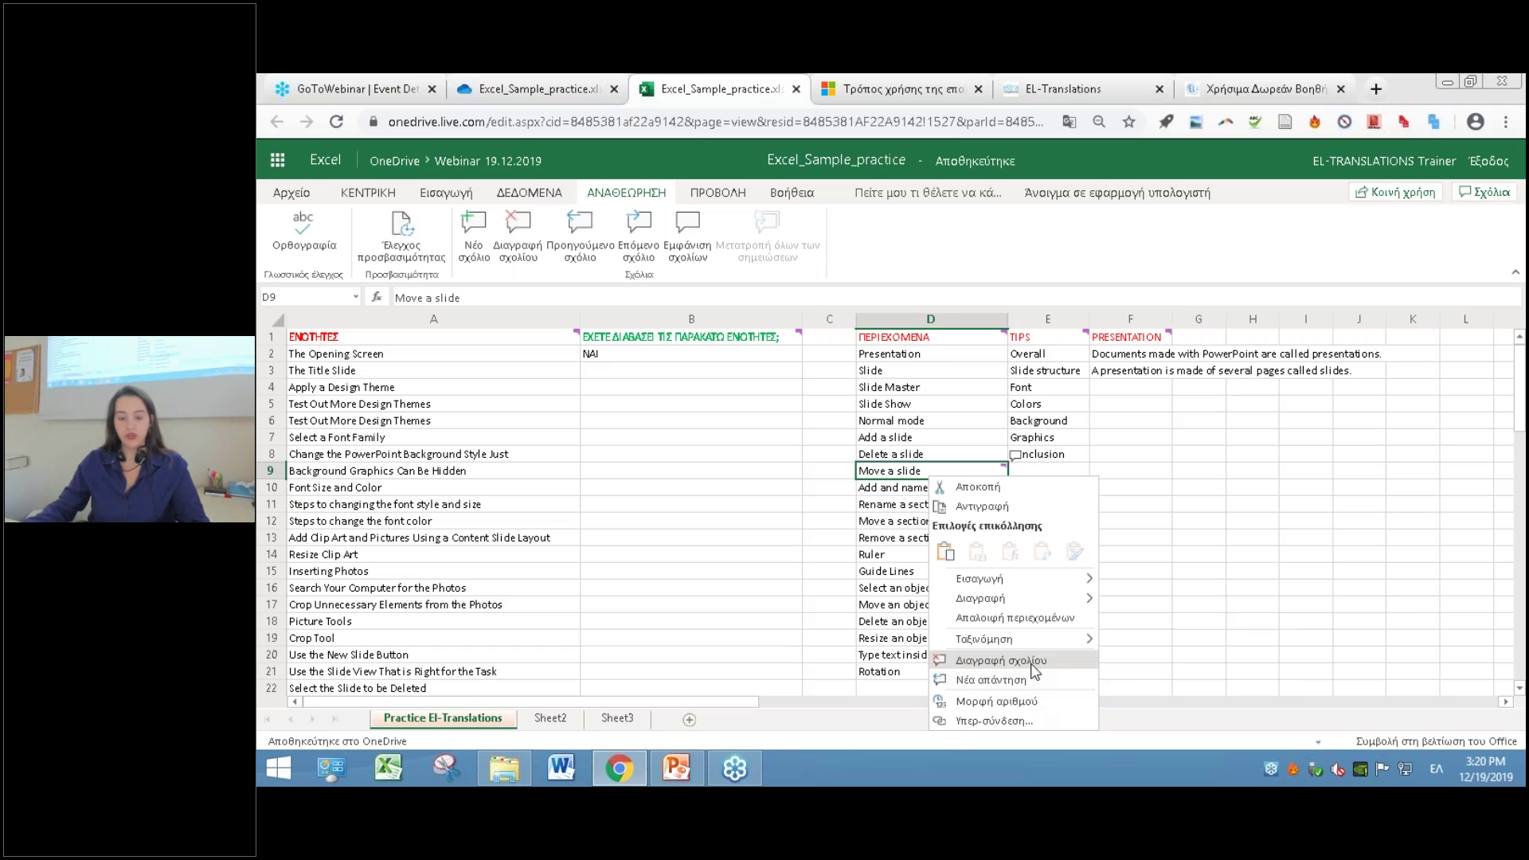
- Switch to PowerPoint, advance to slide 20 on inserting a link, and return to the workbook
left_click(676, 769)
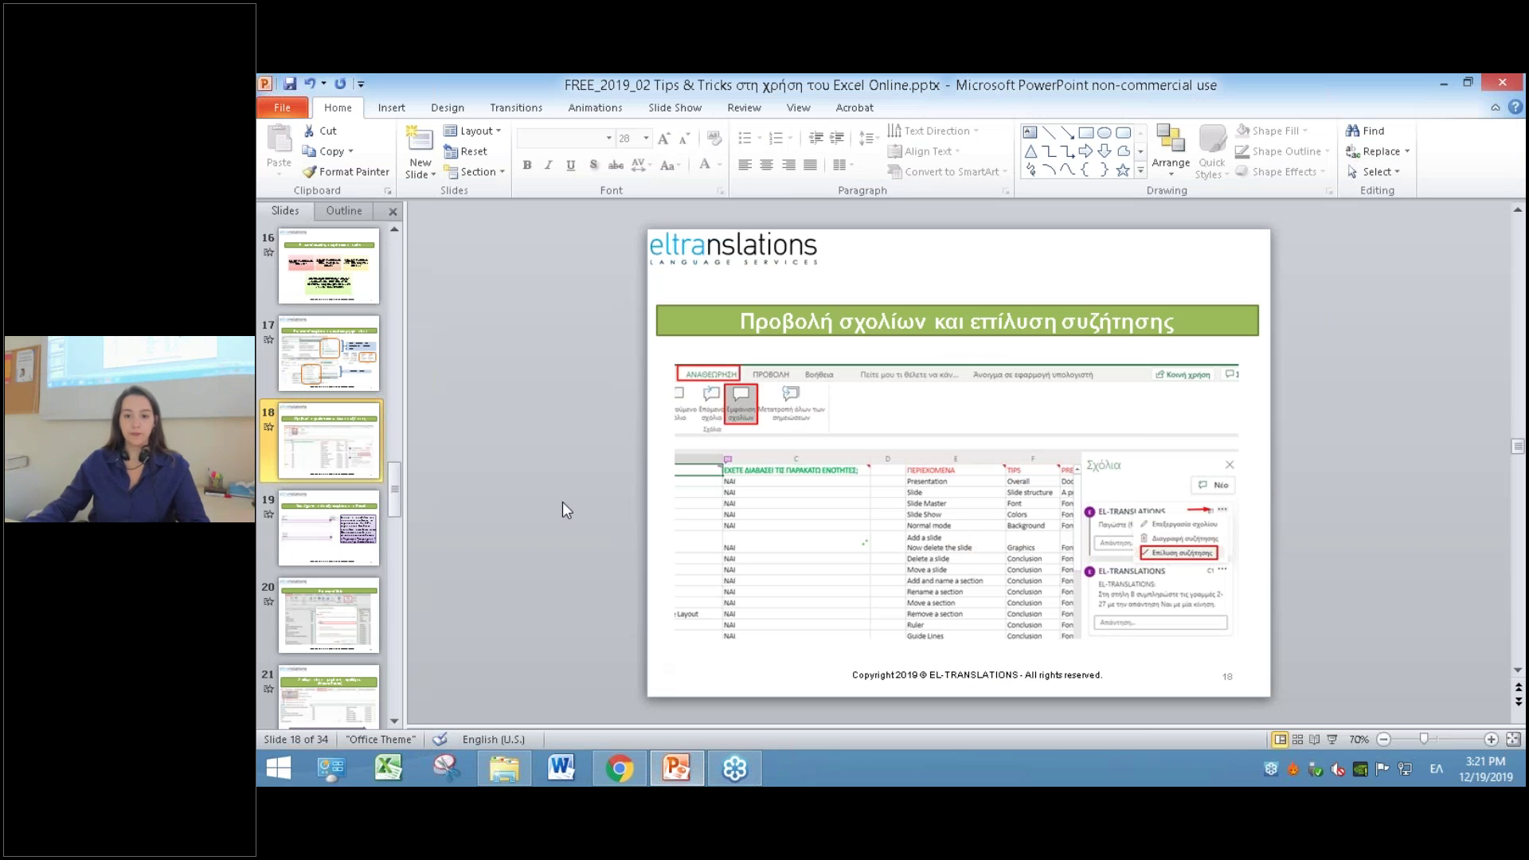
key("Down")
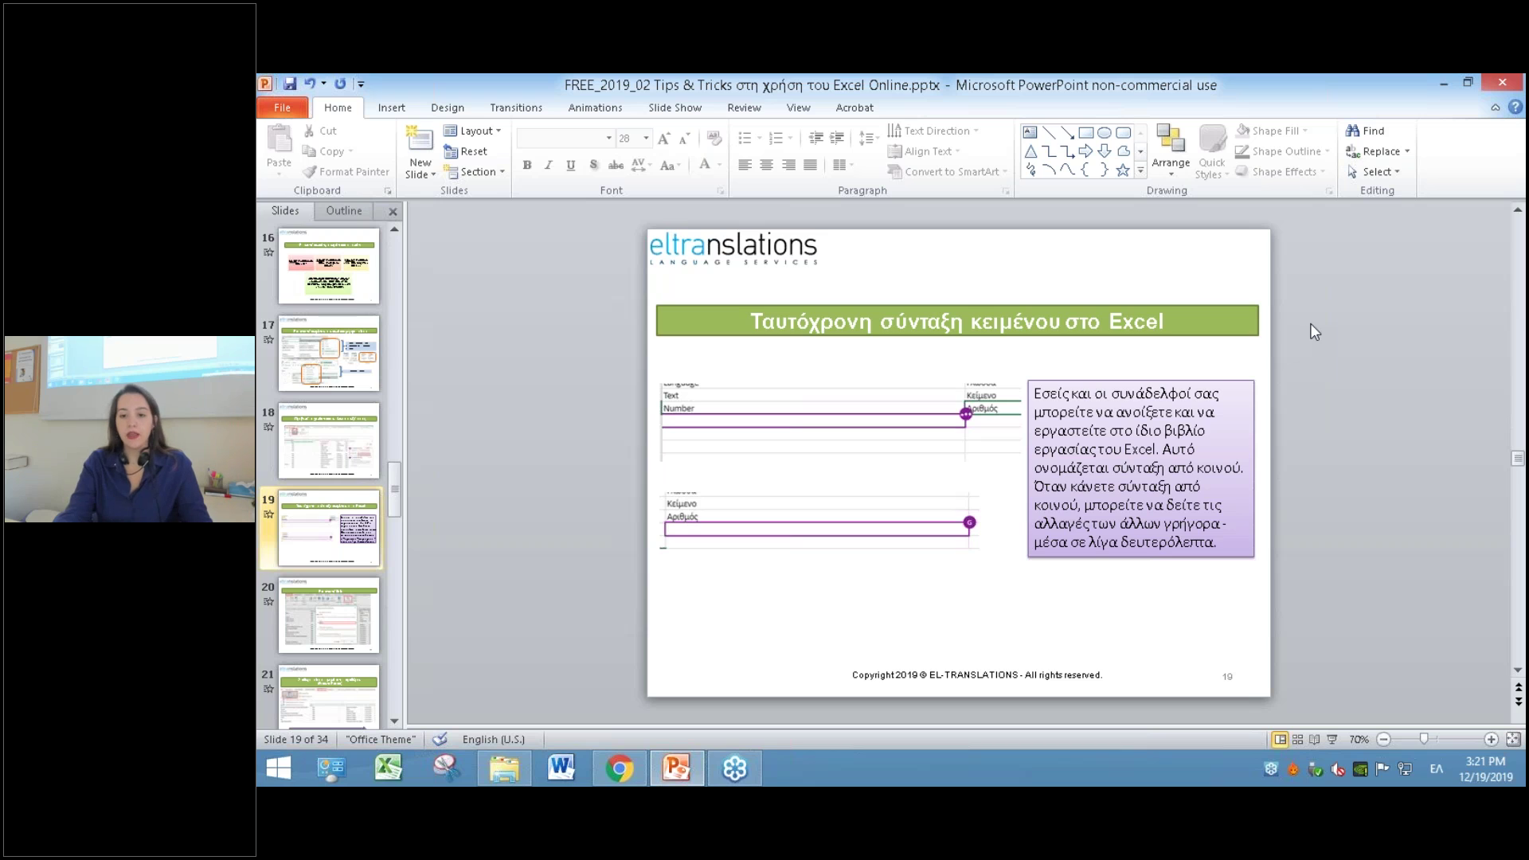
key("Page_Down")
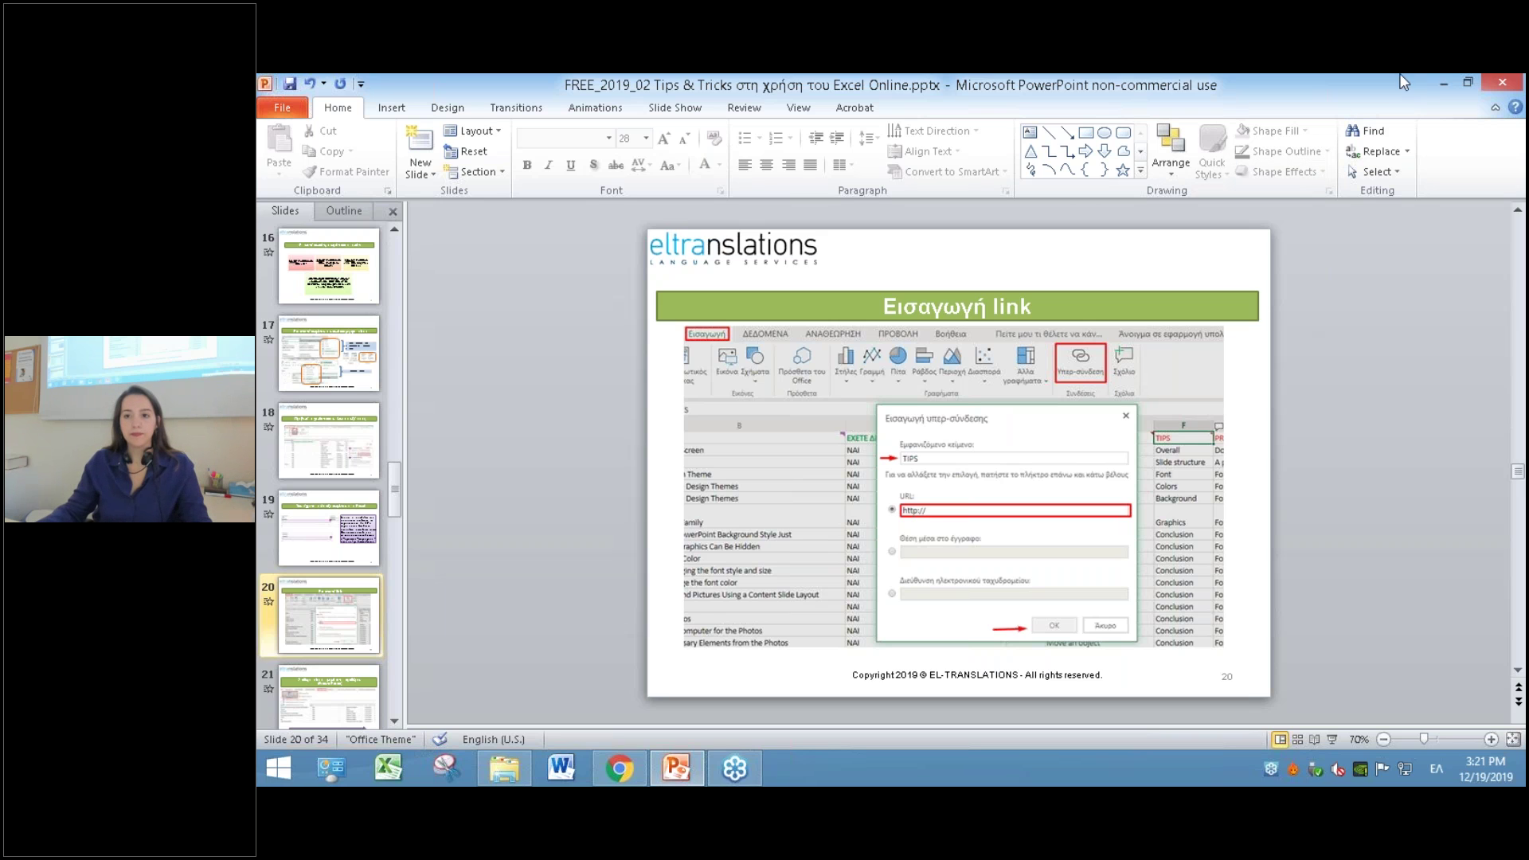
left_click(1442, 82)
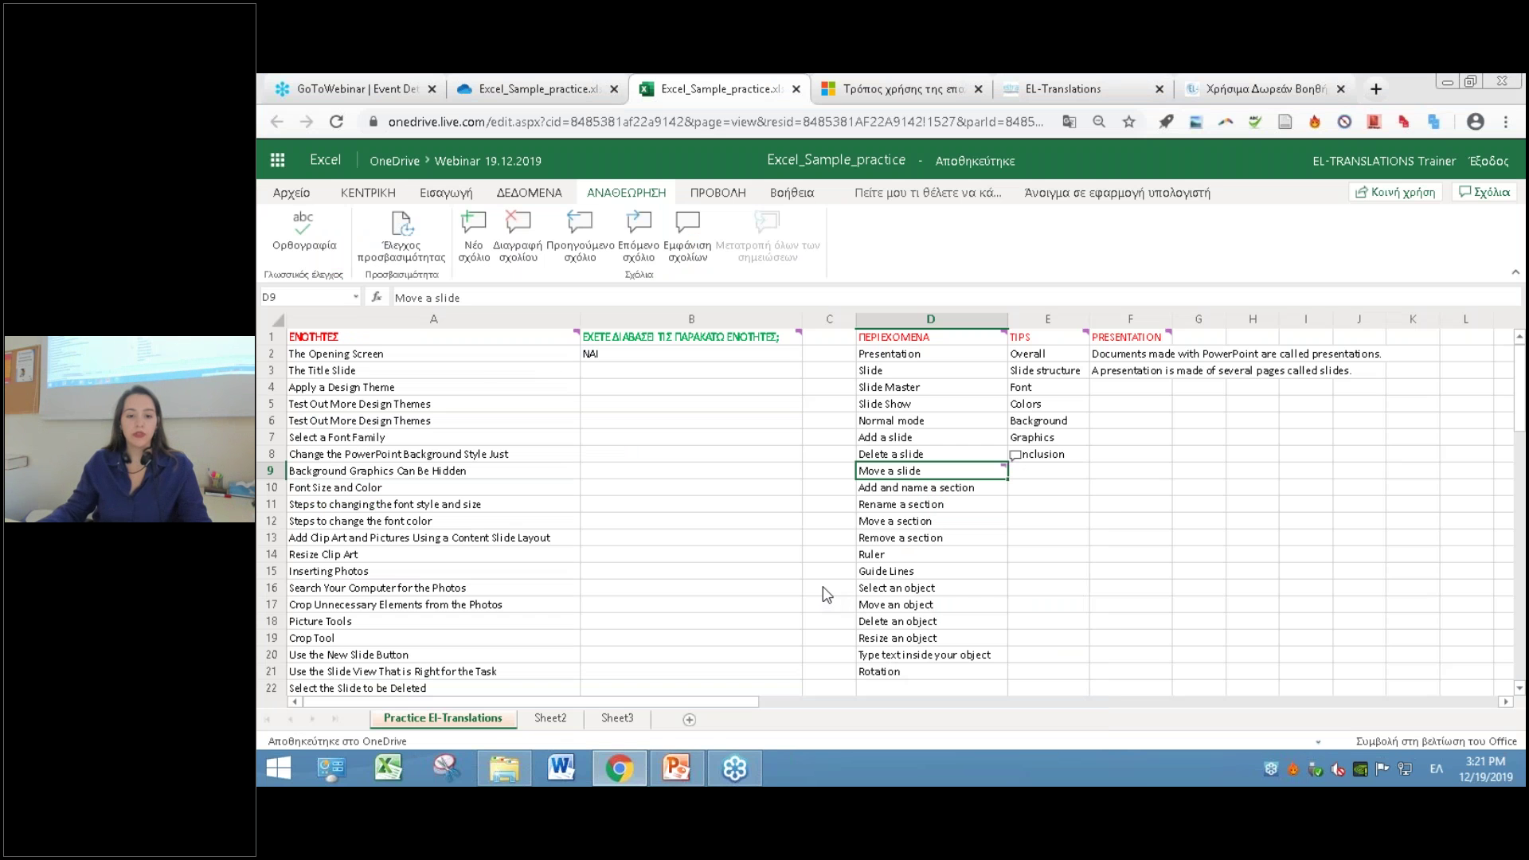
- Enter the text "El-Translations" in cell A30 below the list of units
scroll(786, 559, "down", 8)
scroll(786, 559, "up", 6)
left_click(342, 638)
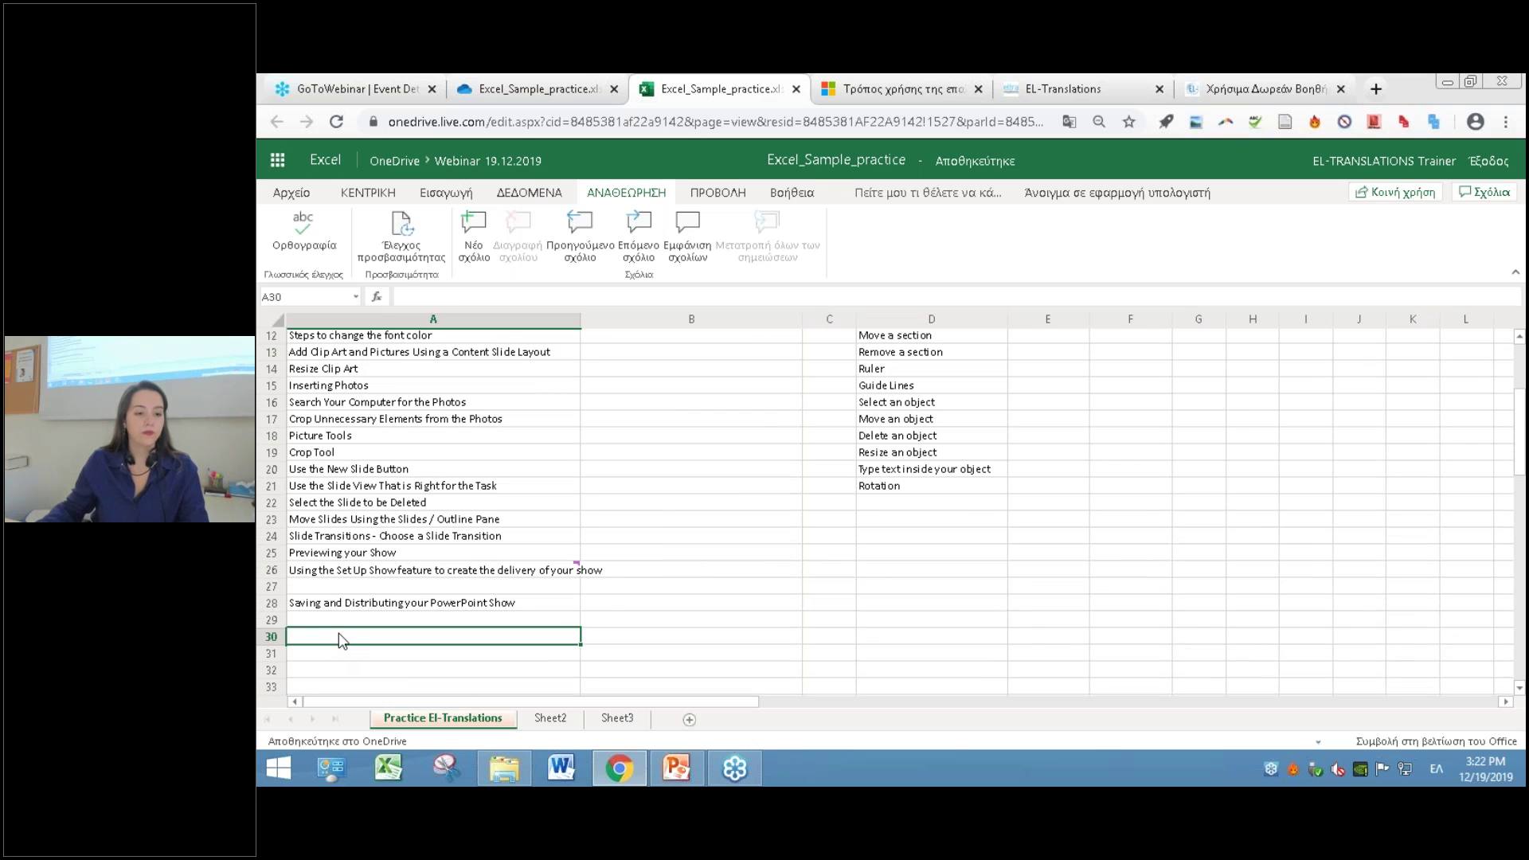
key("alt+shift")
type("El")
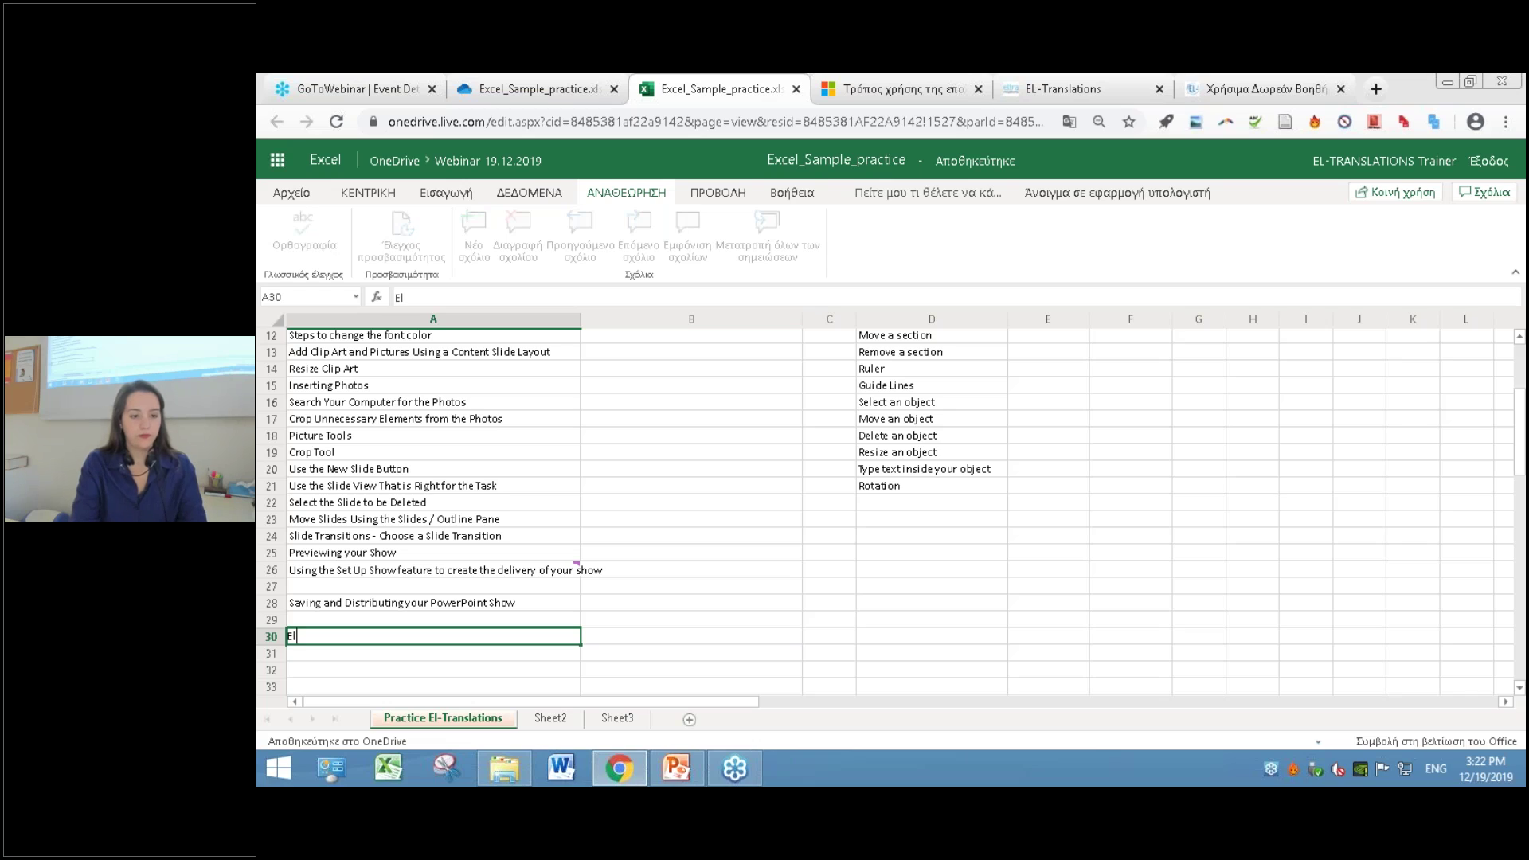
type("=")
key("BackSpace")
type("-Tramnslations")
left_click(638, 635)
left_click(549, 640)
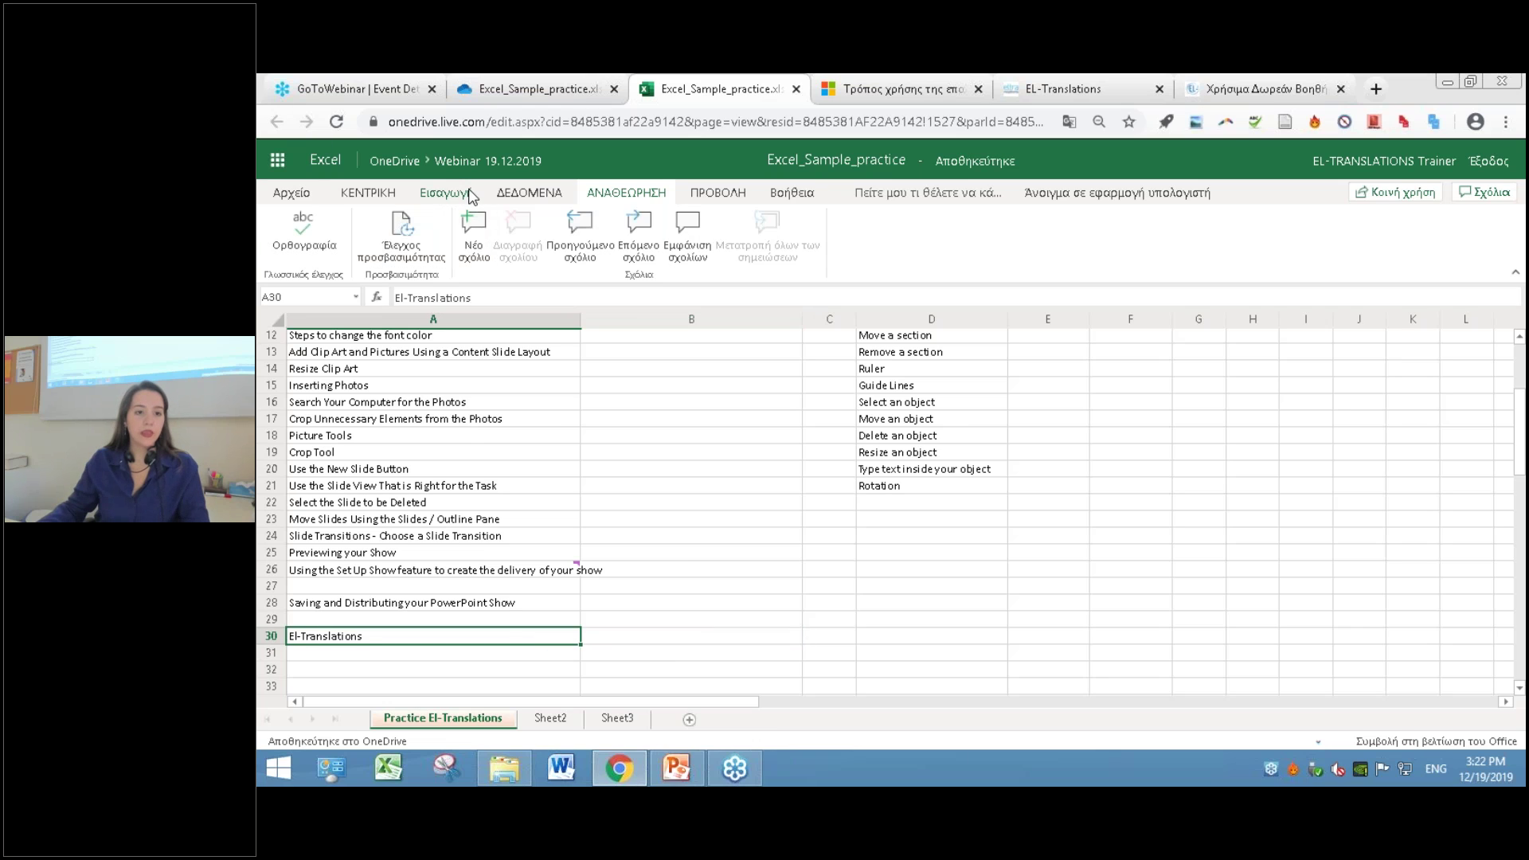
- Start a hyperlink on cell A30 and copy the web address of the open EL-Translations site
left_click(478, 199)
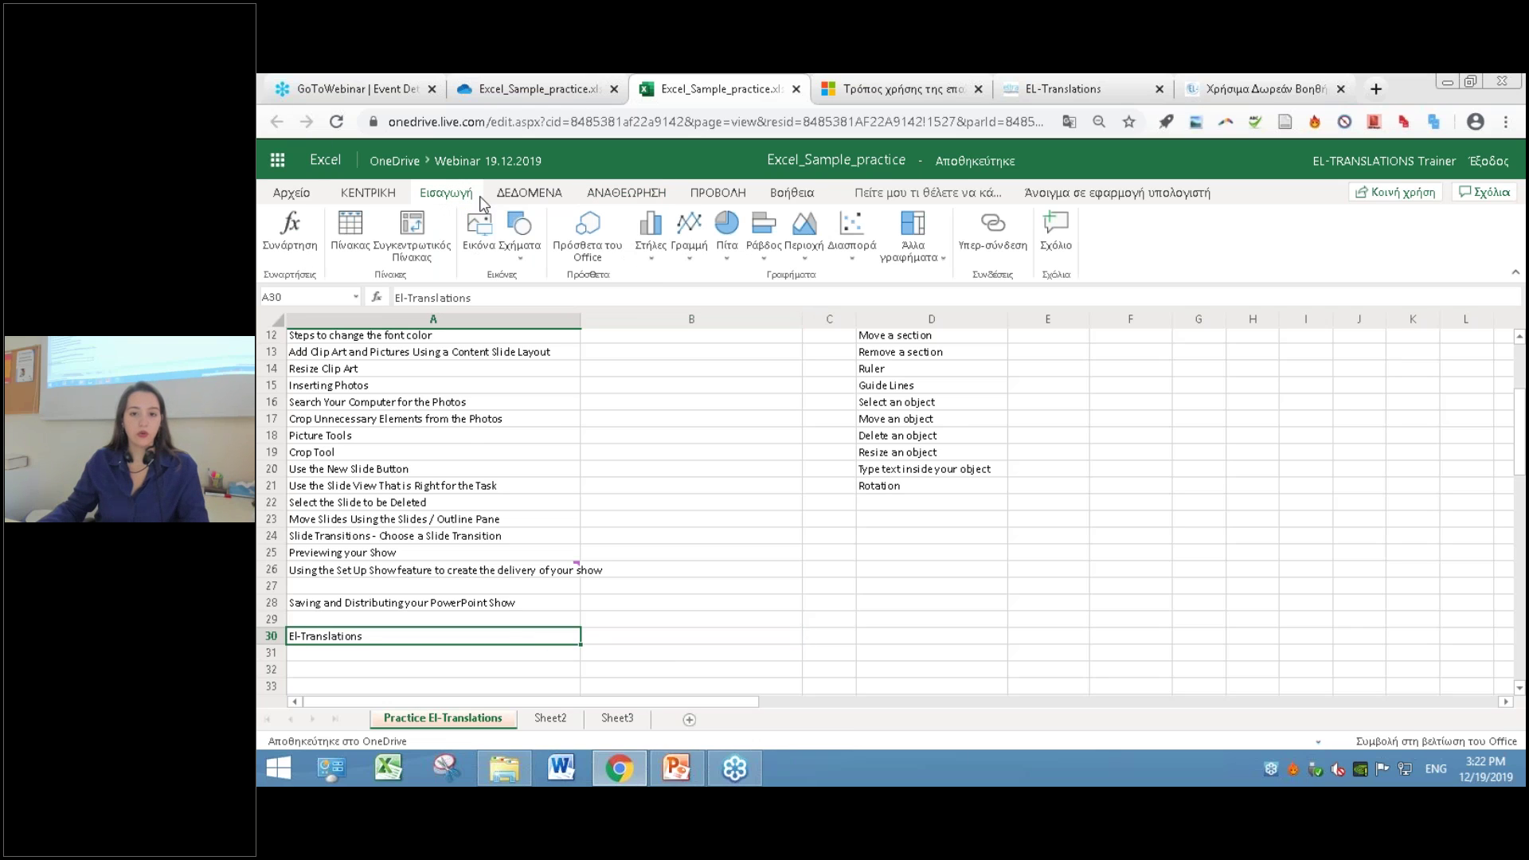
left_click(974, 221)
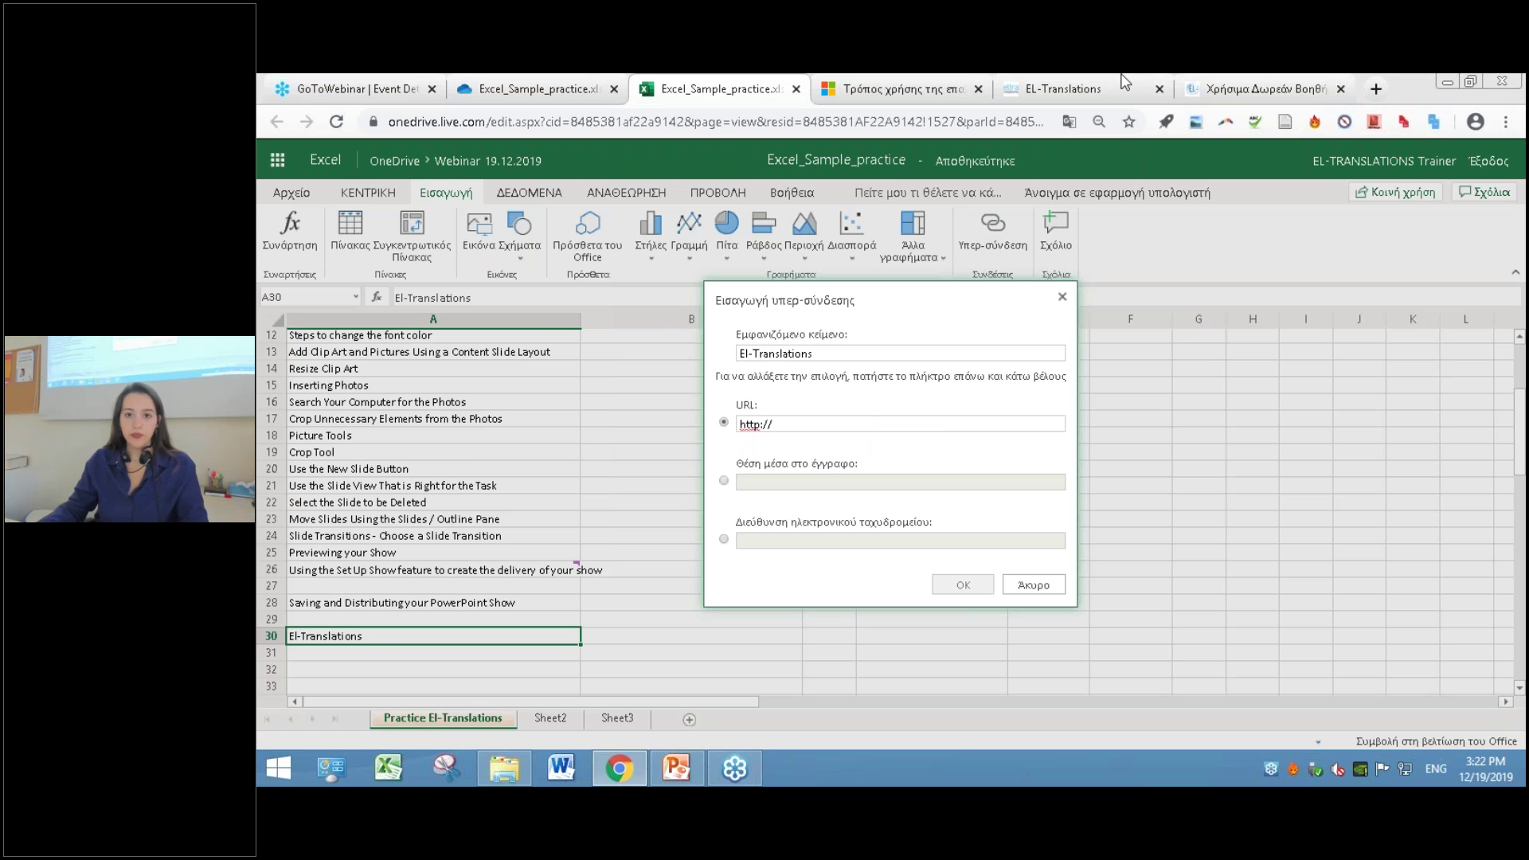
left_click(1124, 82)
left_click(1035, 124)
key("ctrl+c")
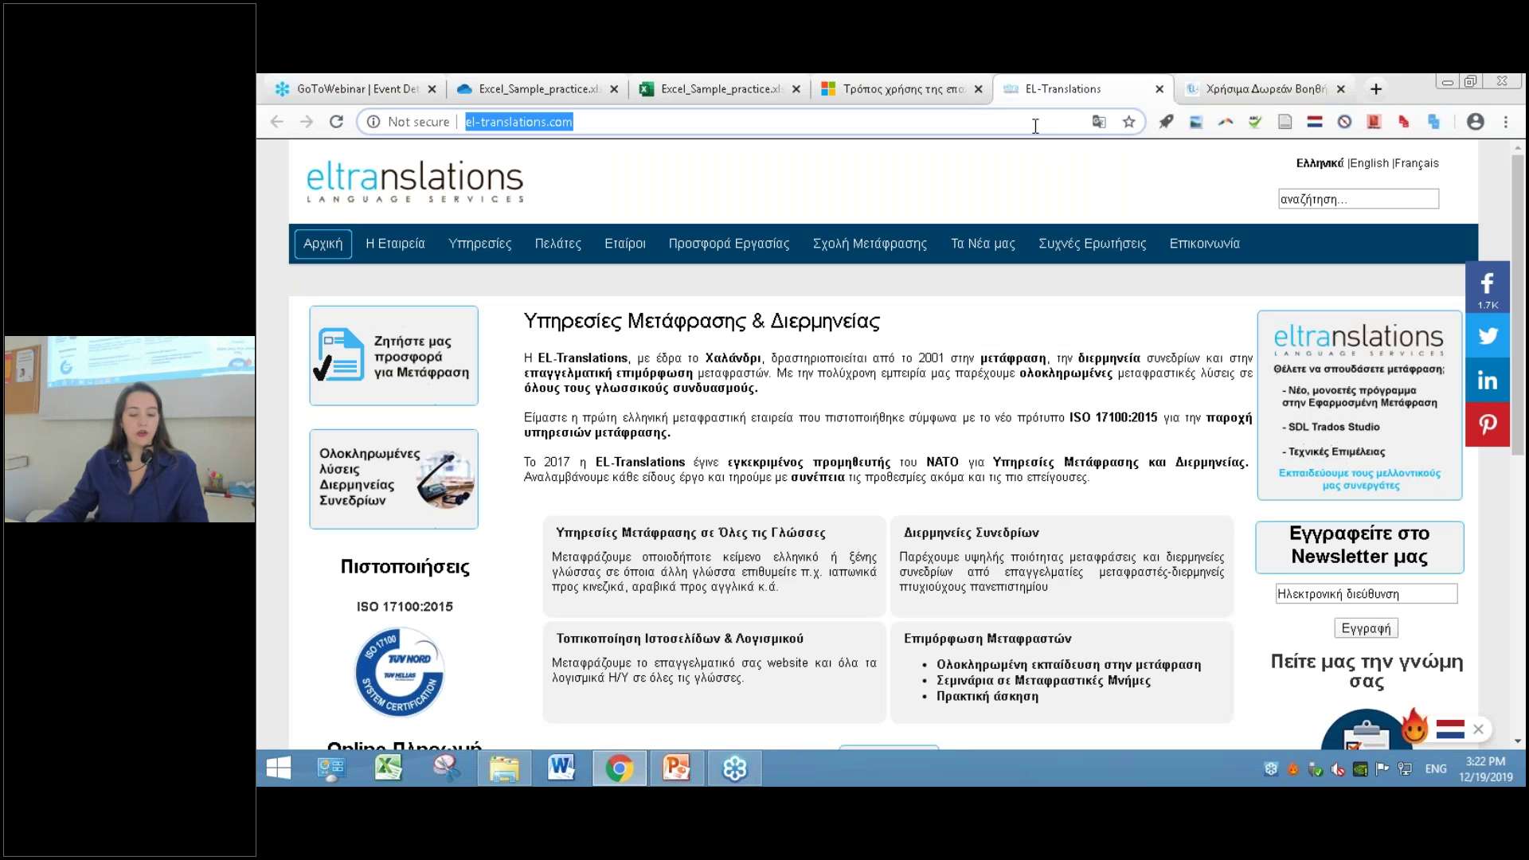
left_click(747, 83)
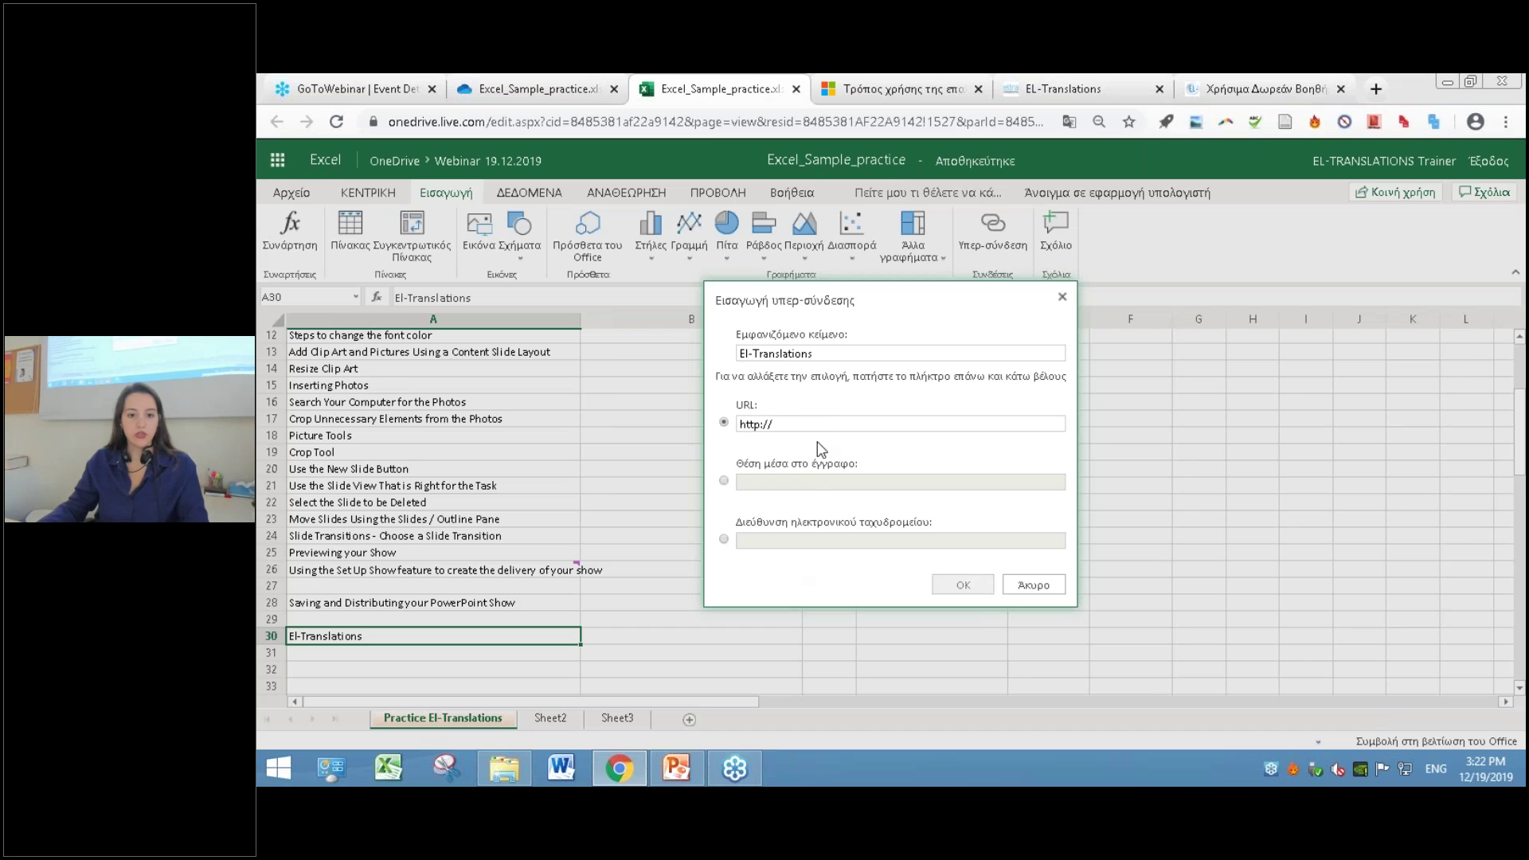
left_click_drag(769, 424, 669, 414)
key("ctrl+v")
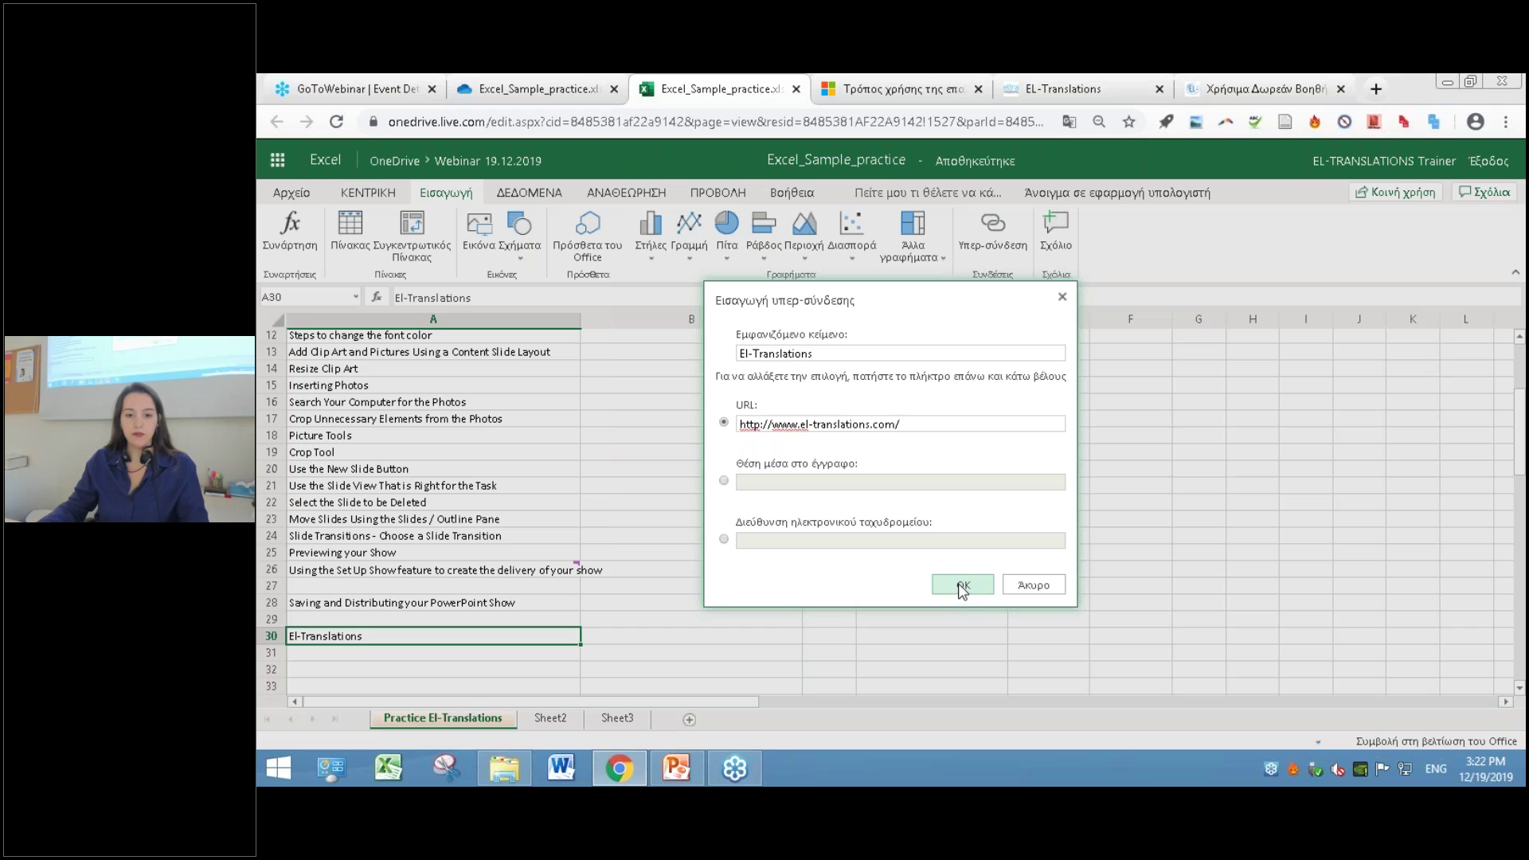
left_click(964, 589)
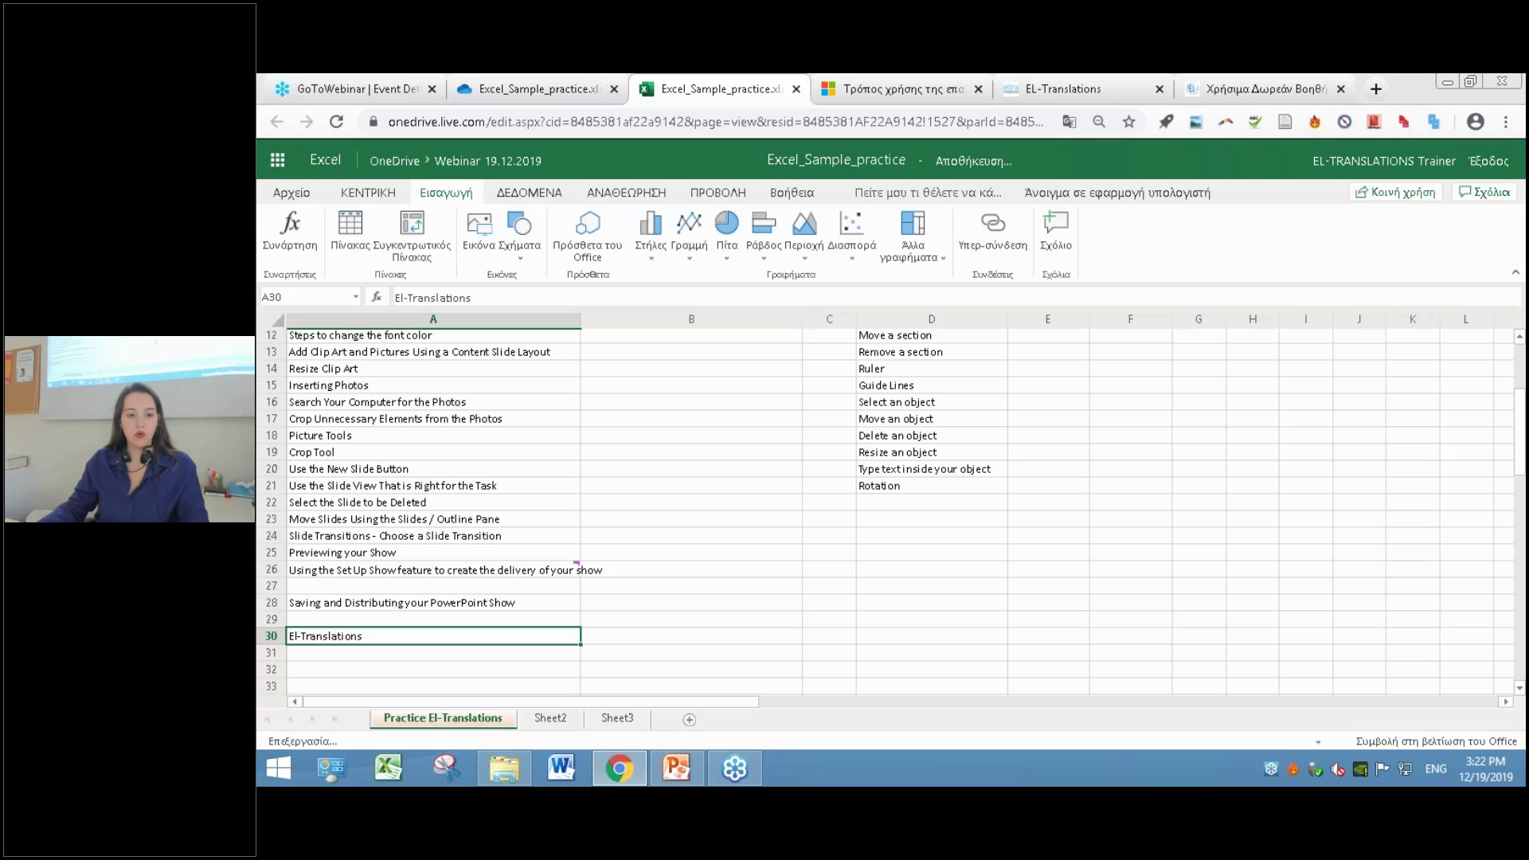
left_click(621, 640)
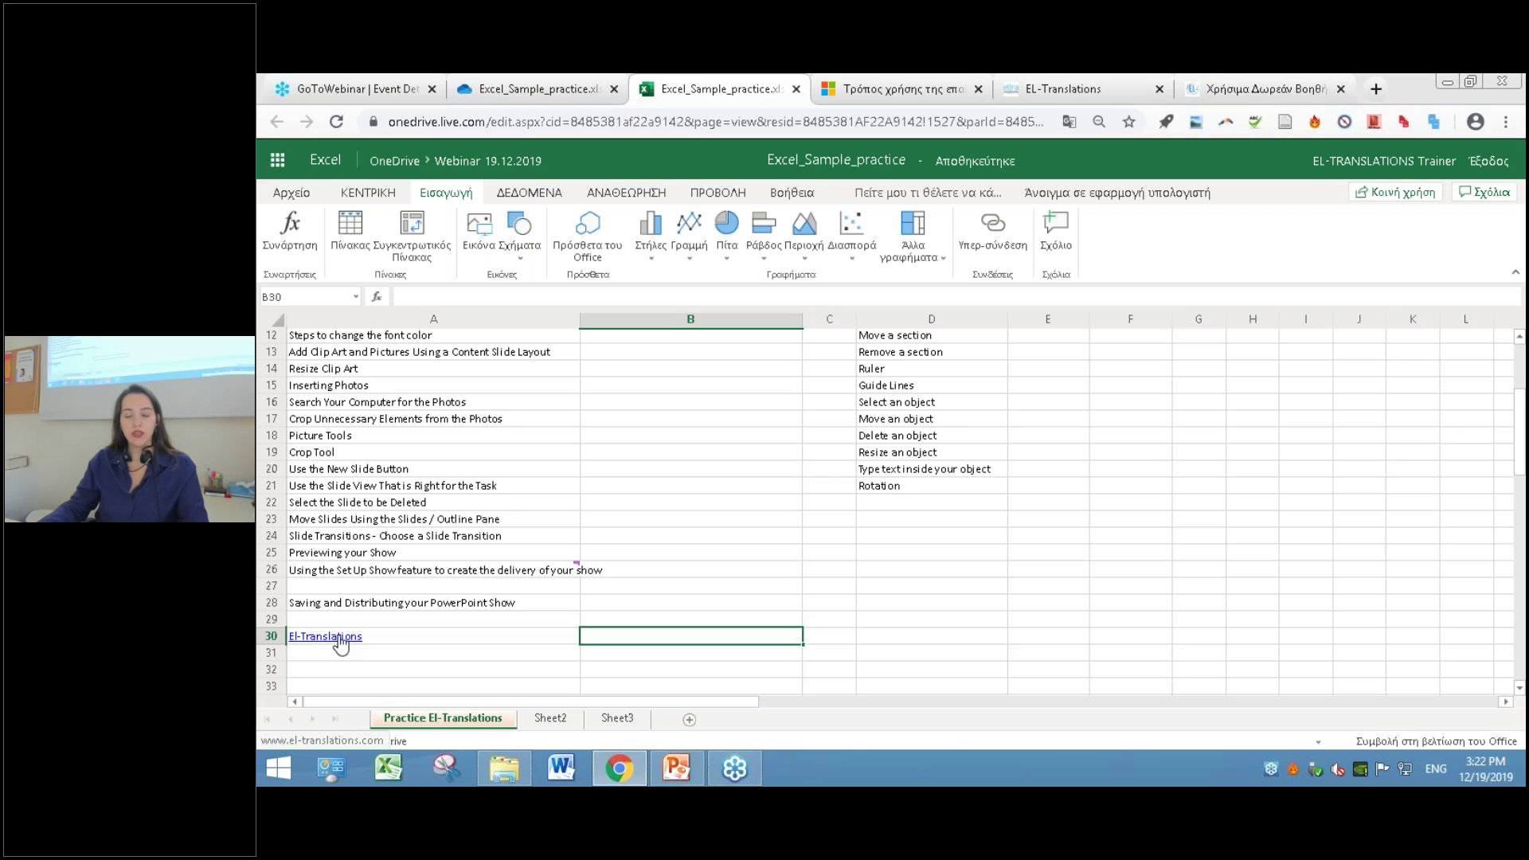
- Switch to PowerPoint and advance to slide 21 on Freeze Panes
left_click(686, 768)
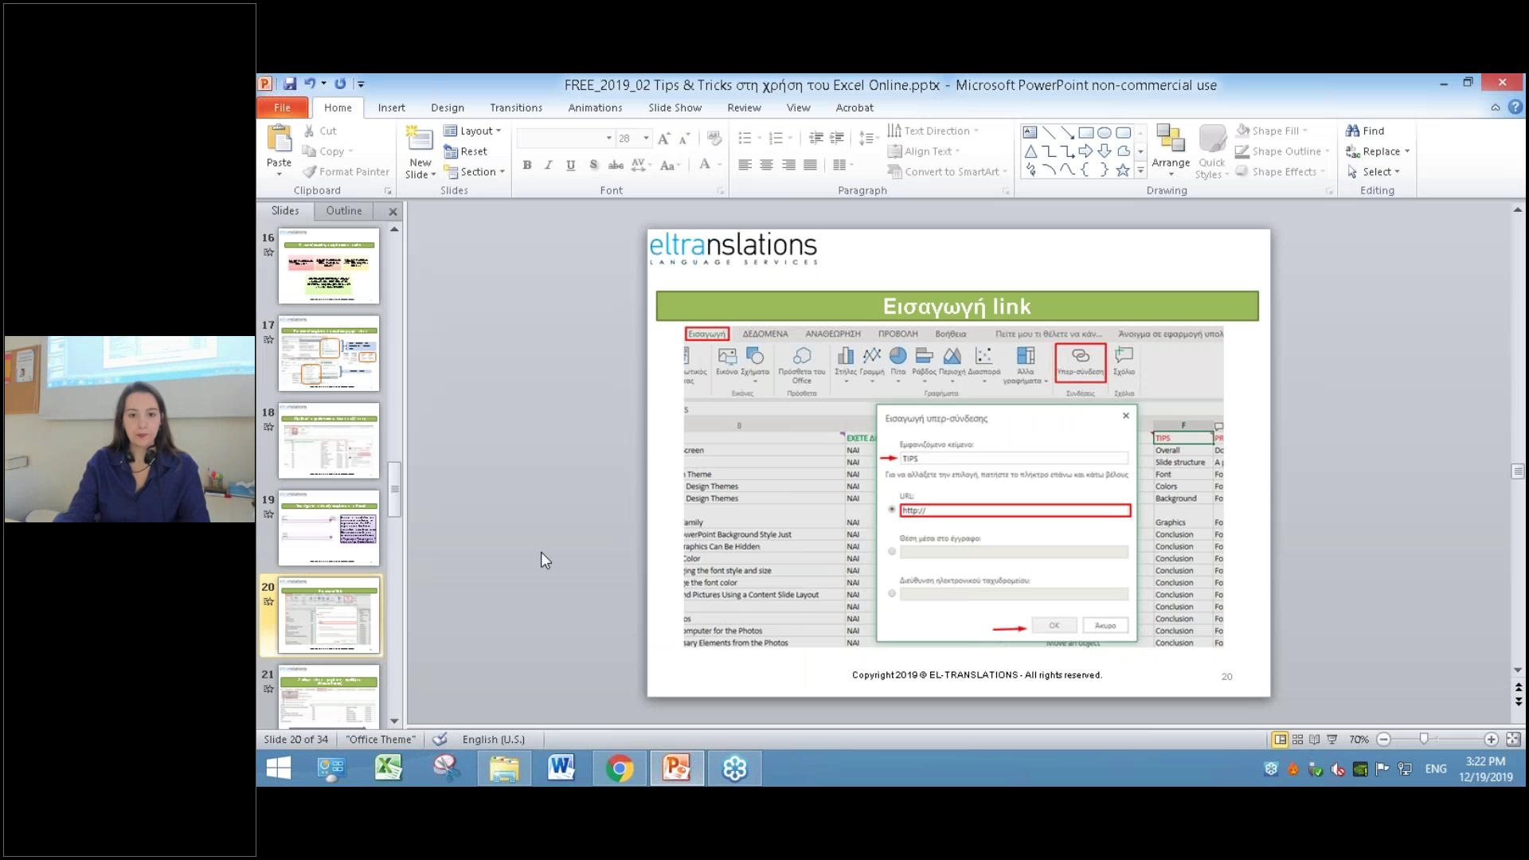
scroll(542, 552, "down", 1)
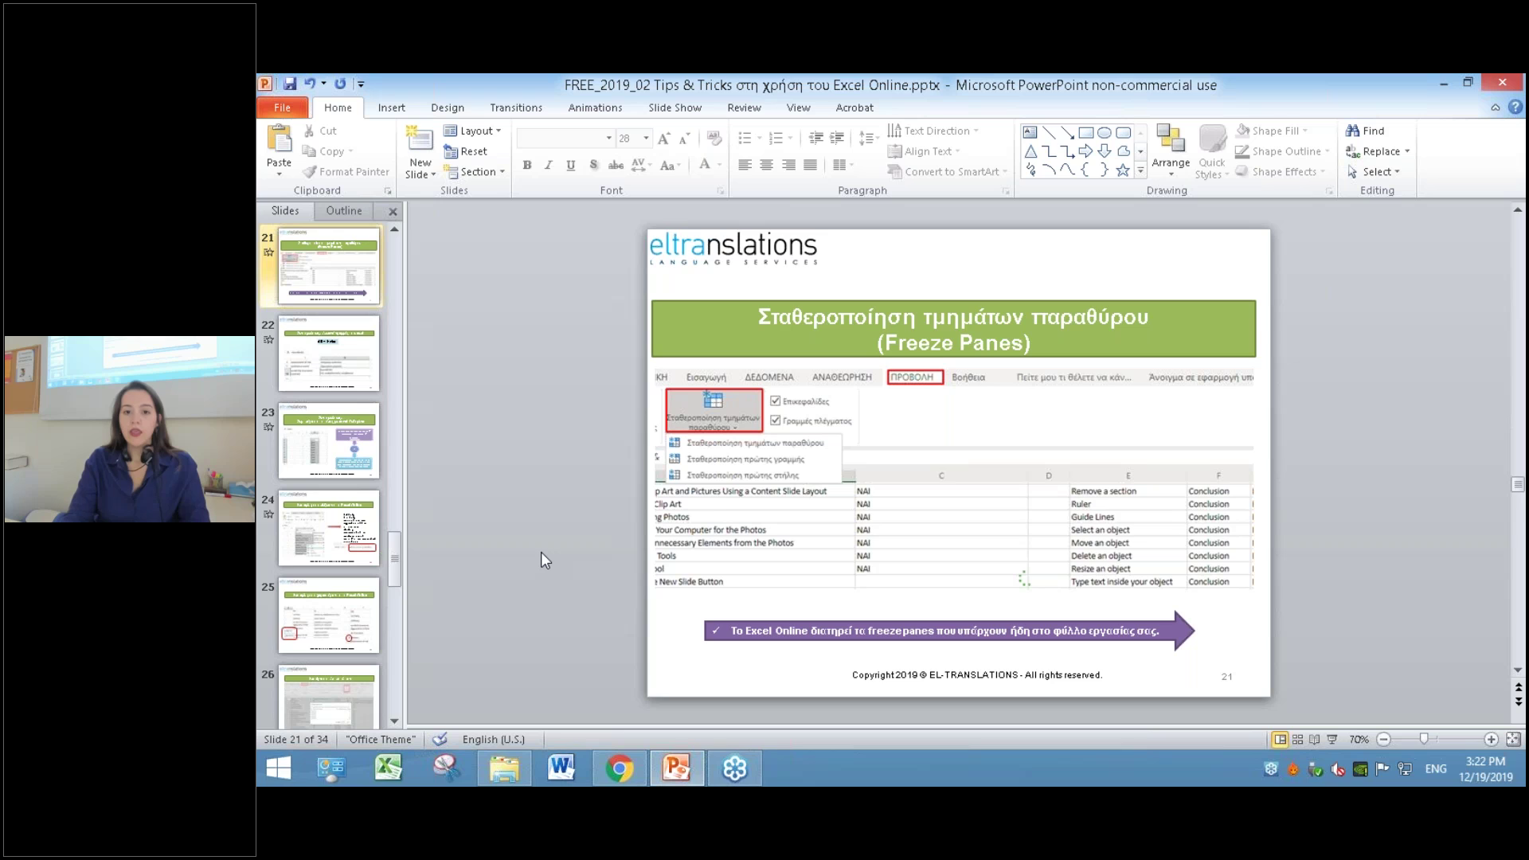
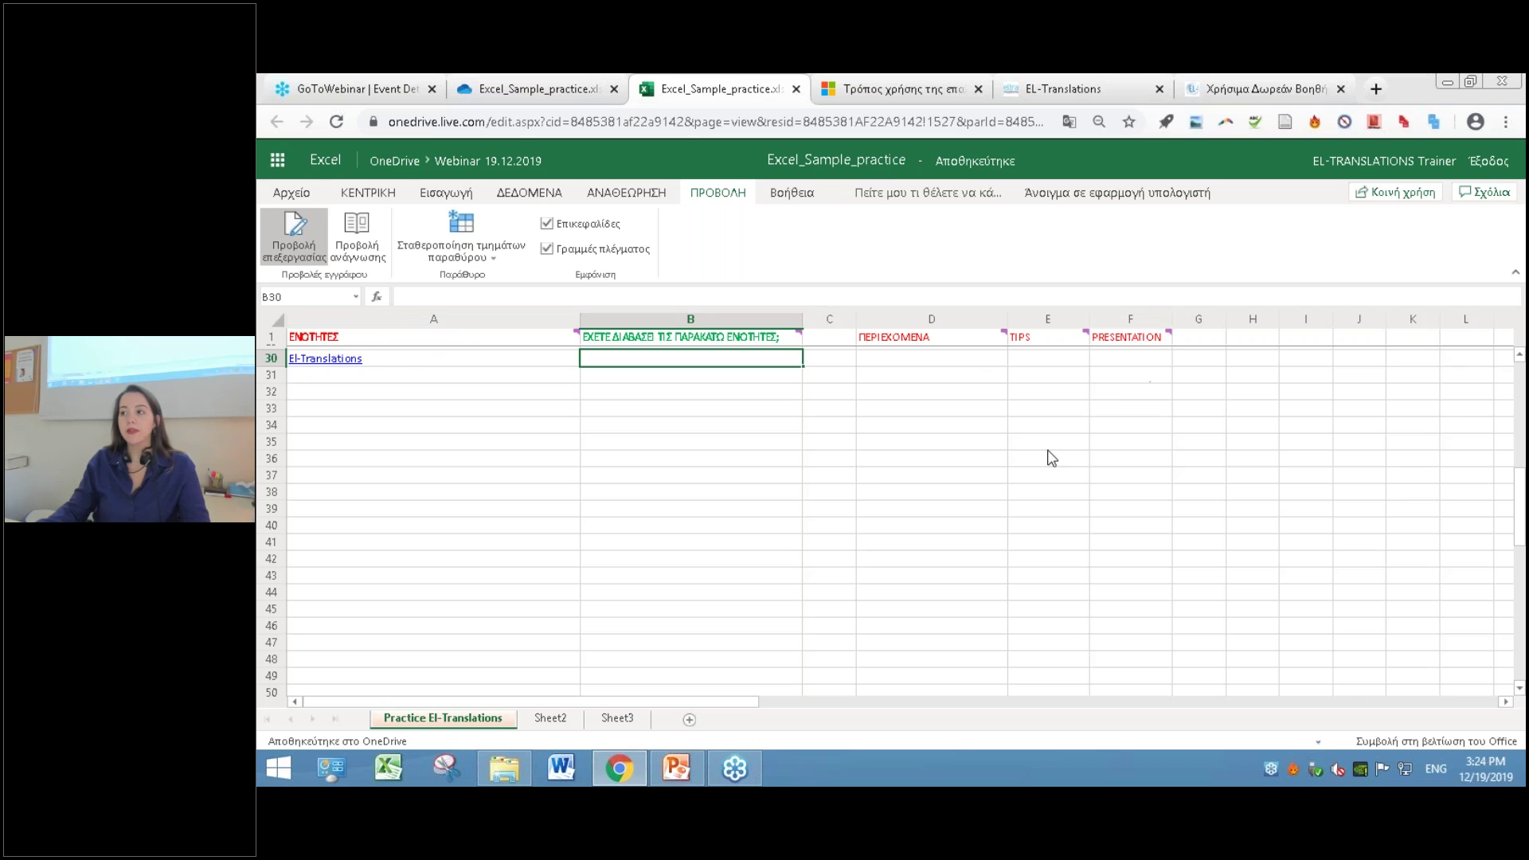
- Freeze the worksheet's first column and check how the sheet scrolls with it
scroll(995, 461, "up", 9)
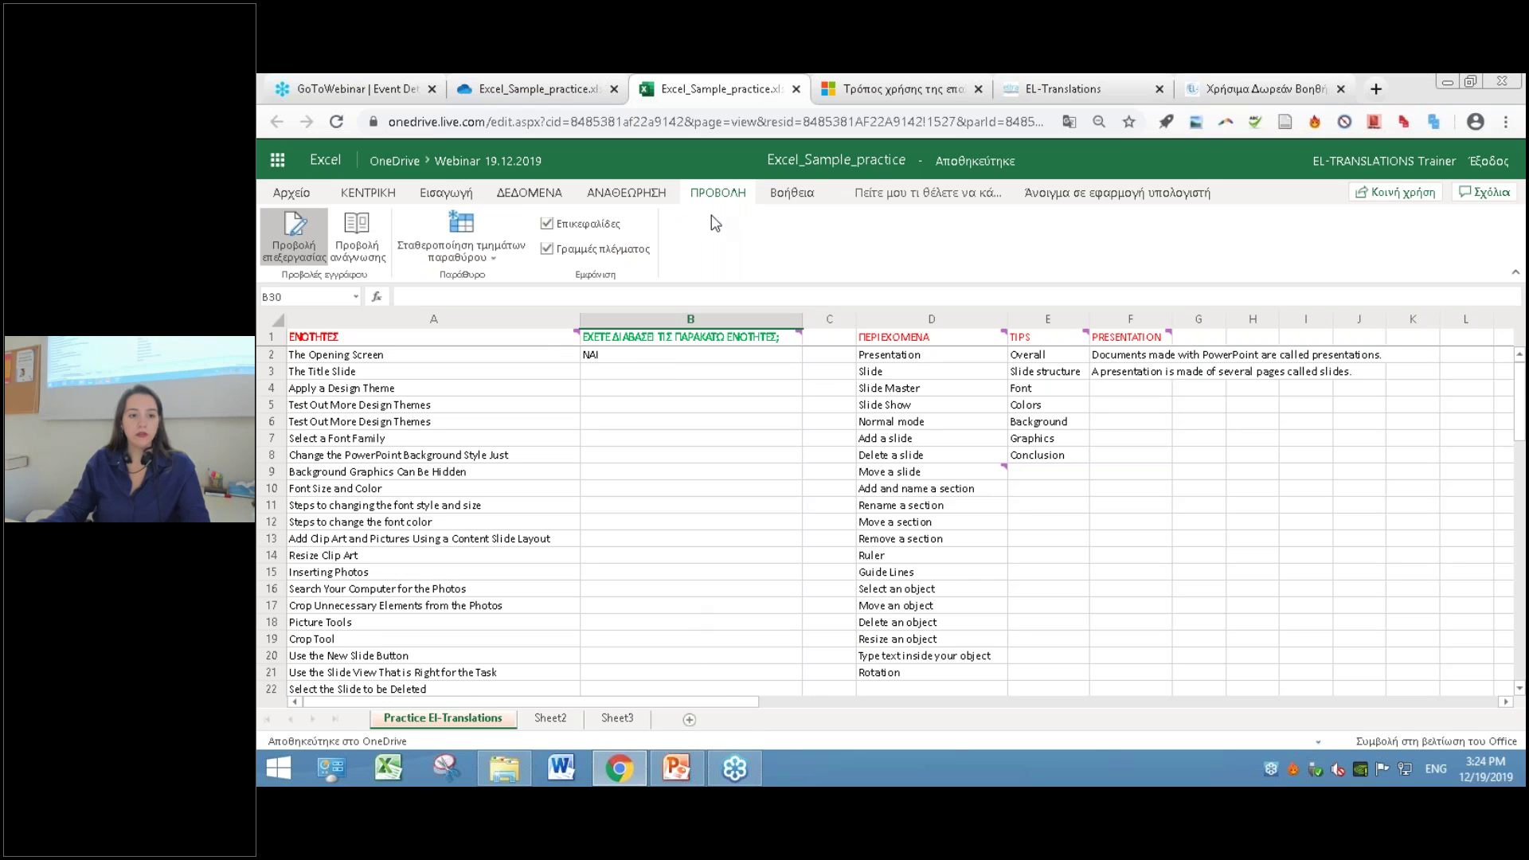
left_click(490, 258)
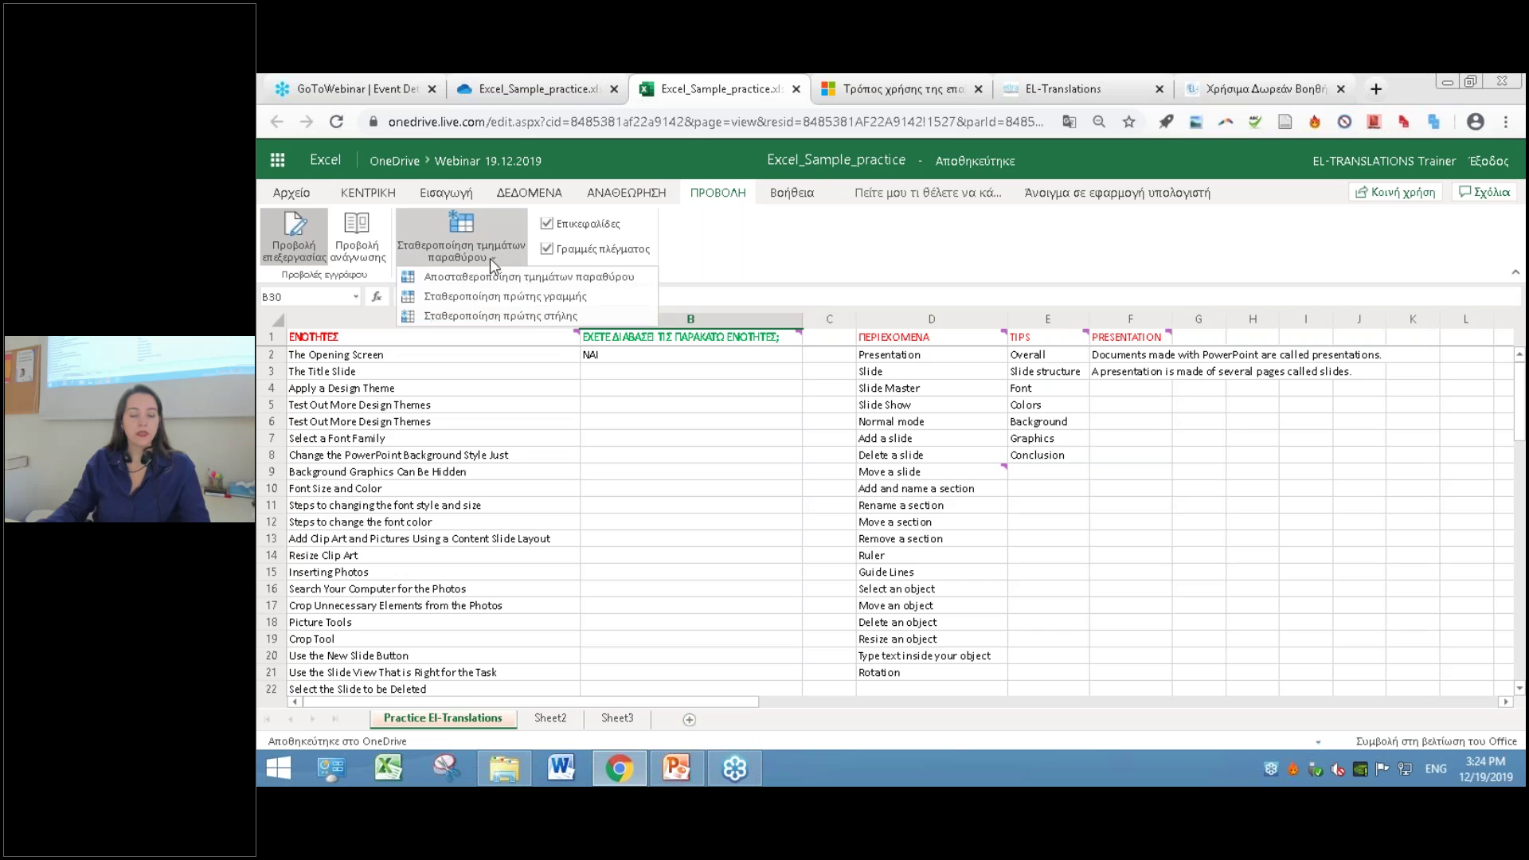
left_click(512, 315)
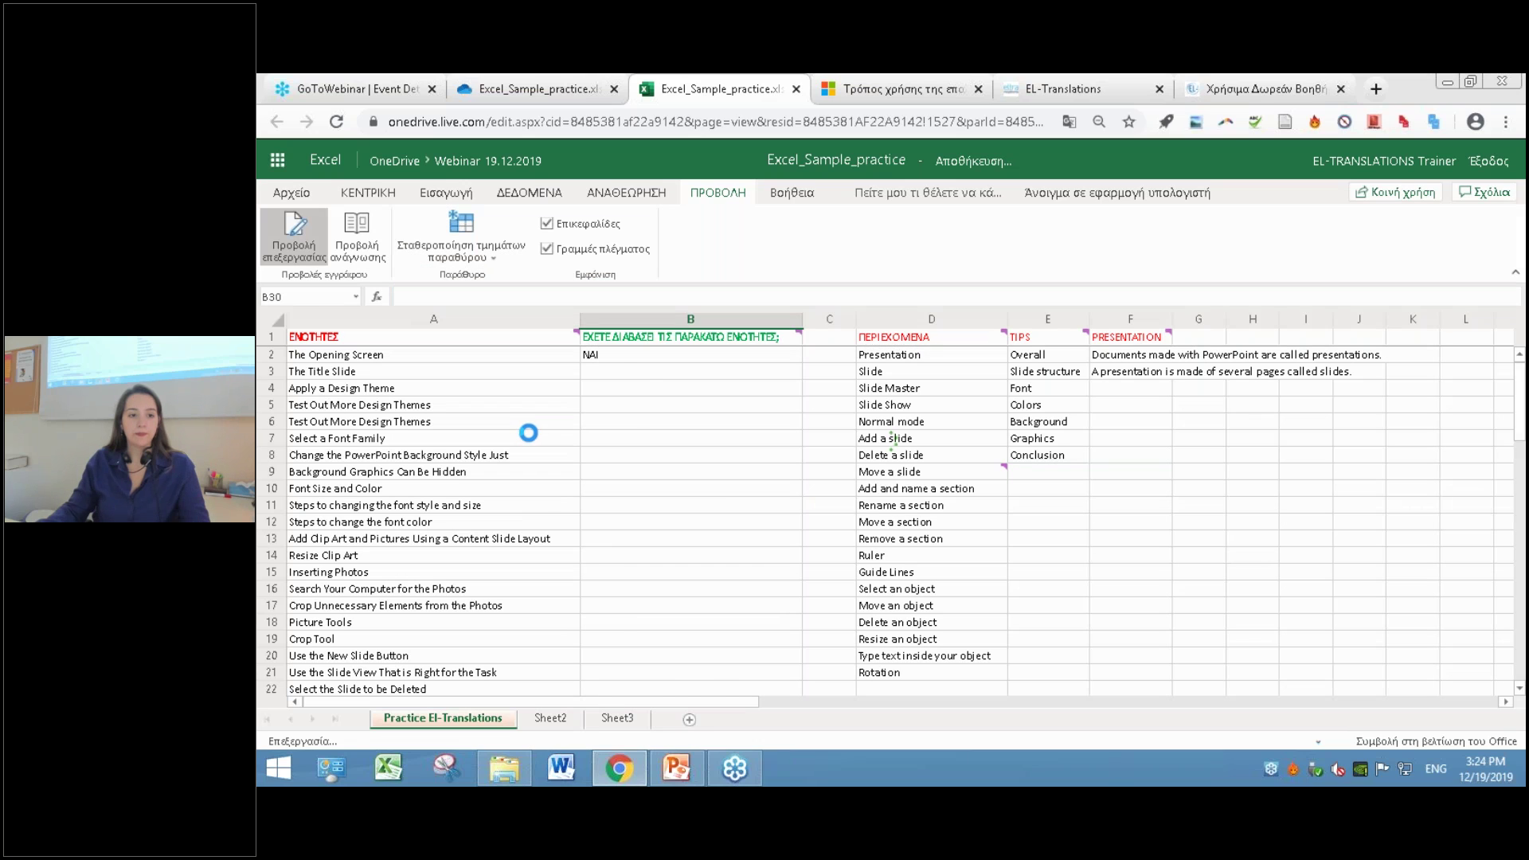
scroll(861, 693, "down", 4)
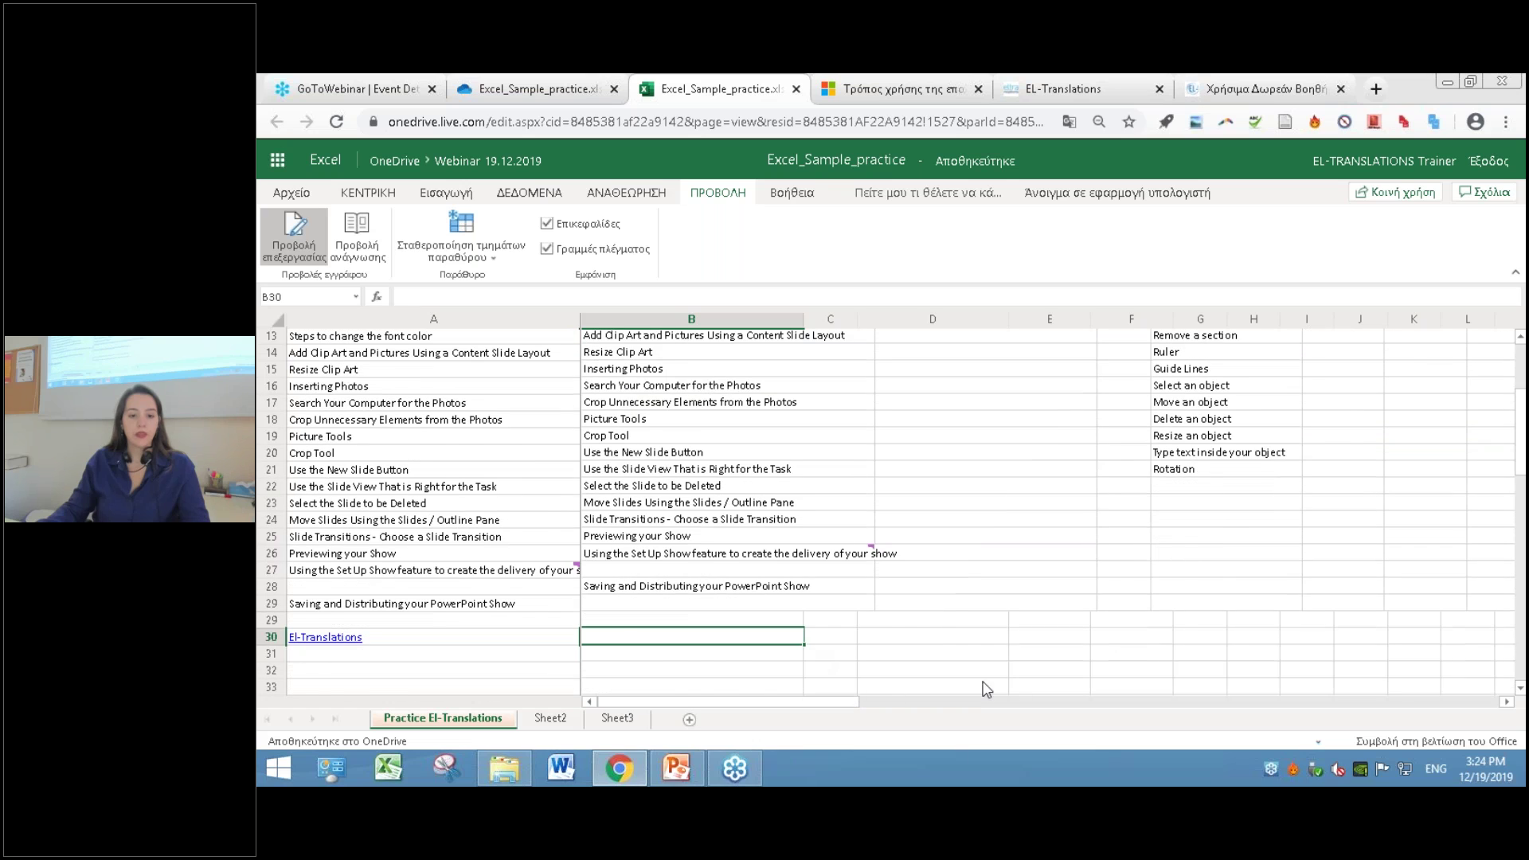
scroll(893, 635, "up", 4)
mouse_move(633, 702)
left_mouse_down()
mouse_move(809, 710)
mouse_move(653, 695)
mouse_move(932, 685)
mouse_move(613, 694)
left_mouse_up()
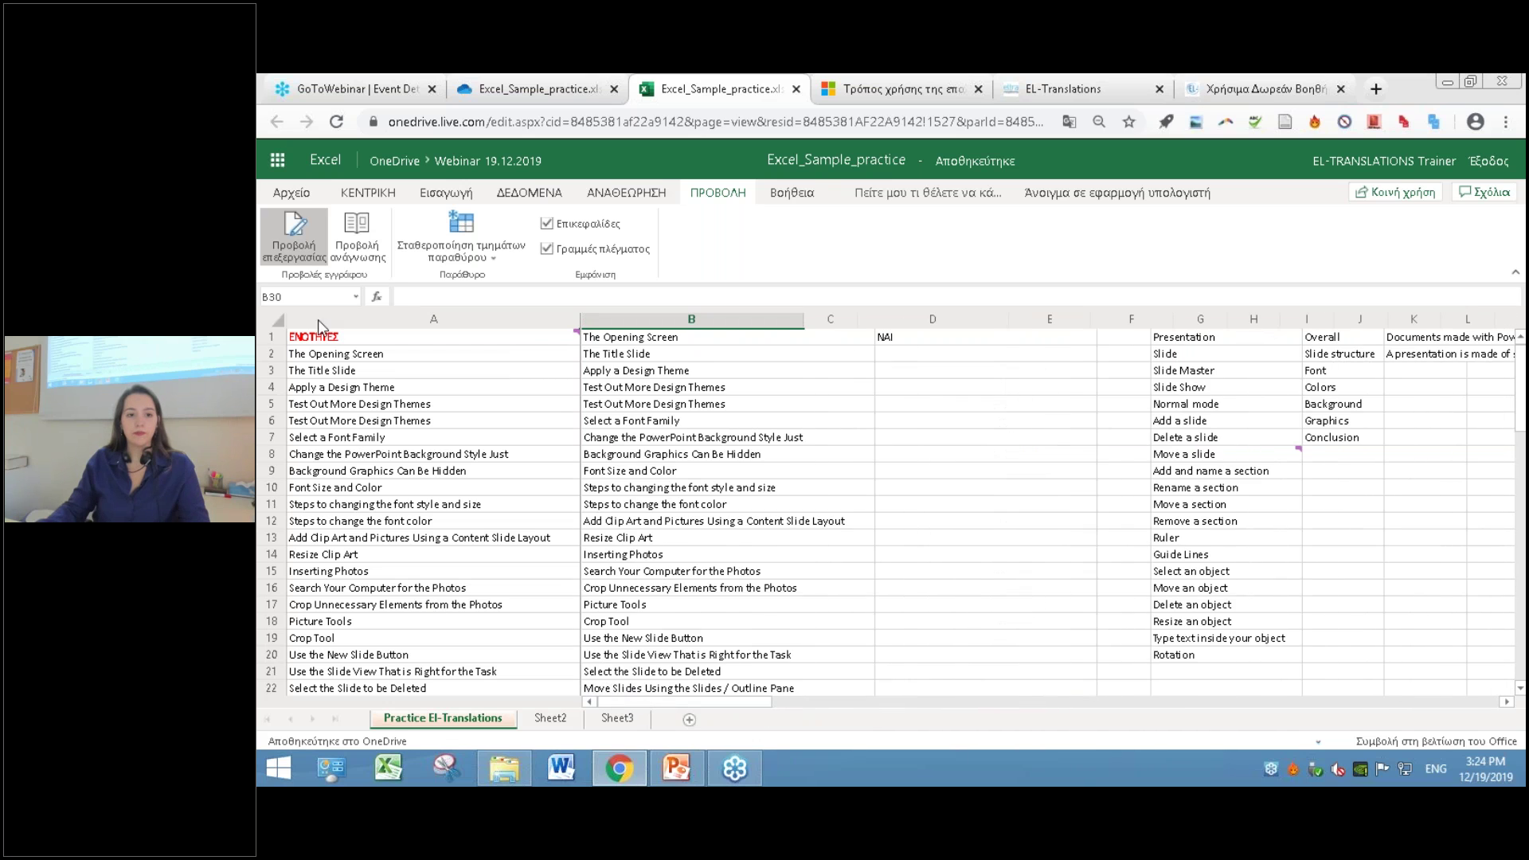
- Unfreeze the worksheet's panes and review the available freeze options
left_click(488, 255)
left_click(503, 279)
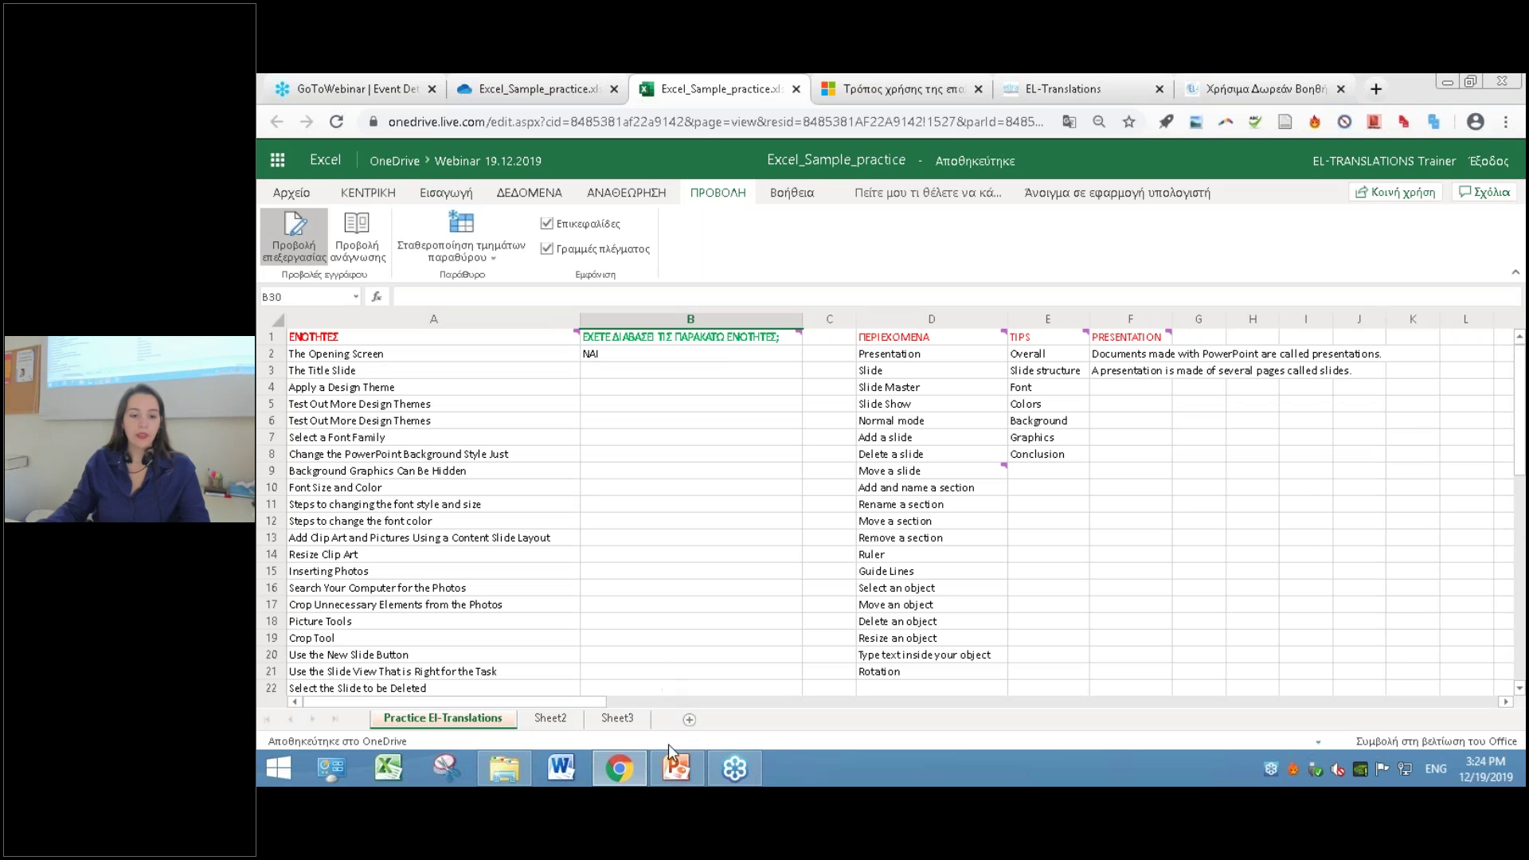
left_click(496, 252)
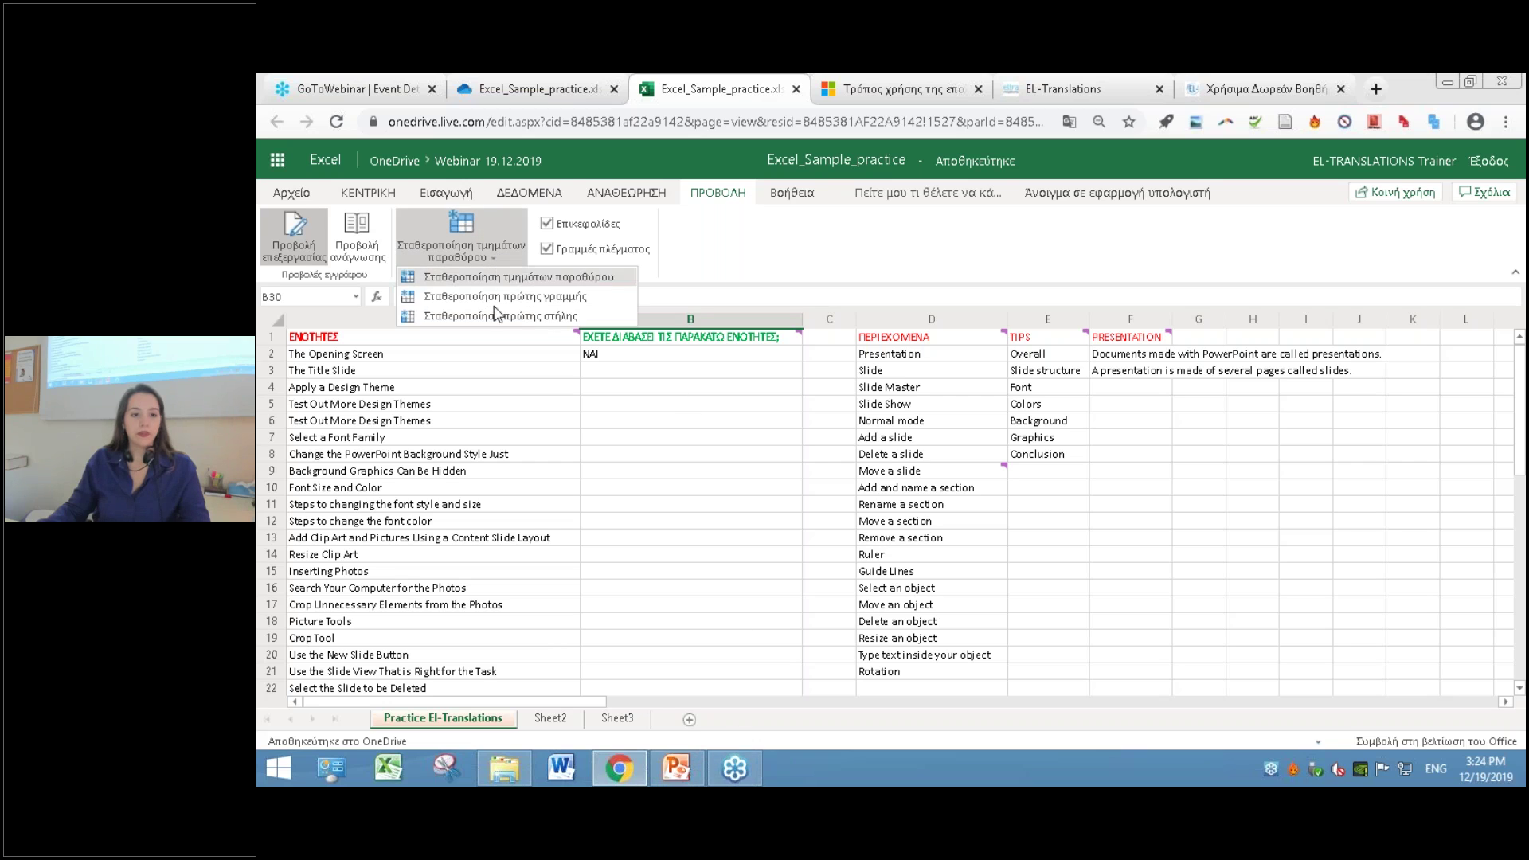
left_click(495, 255)
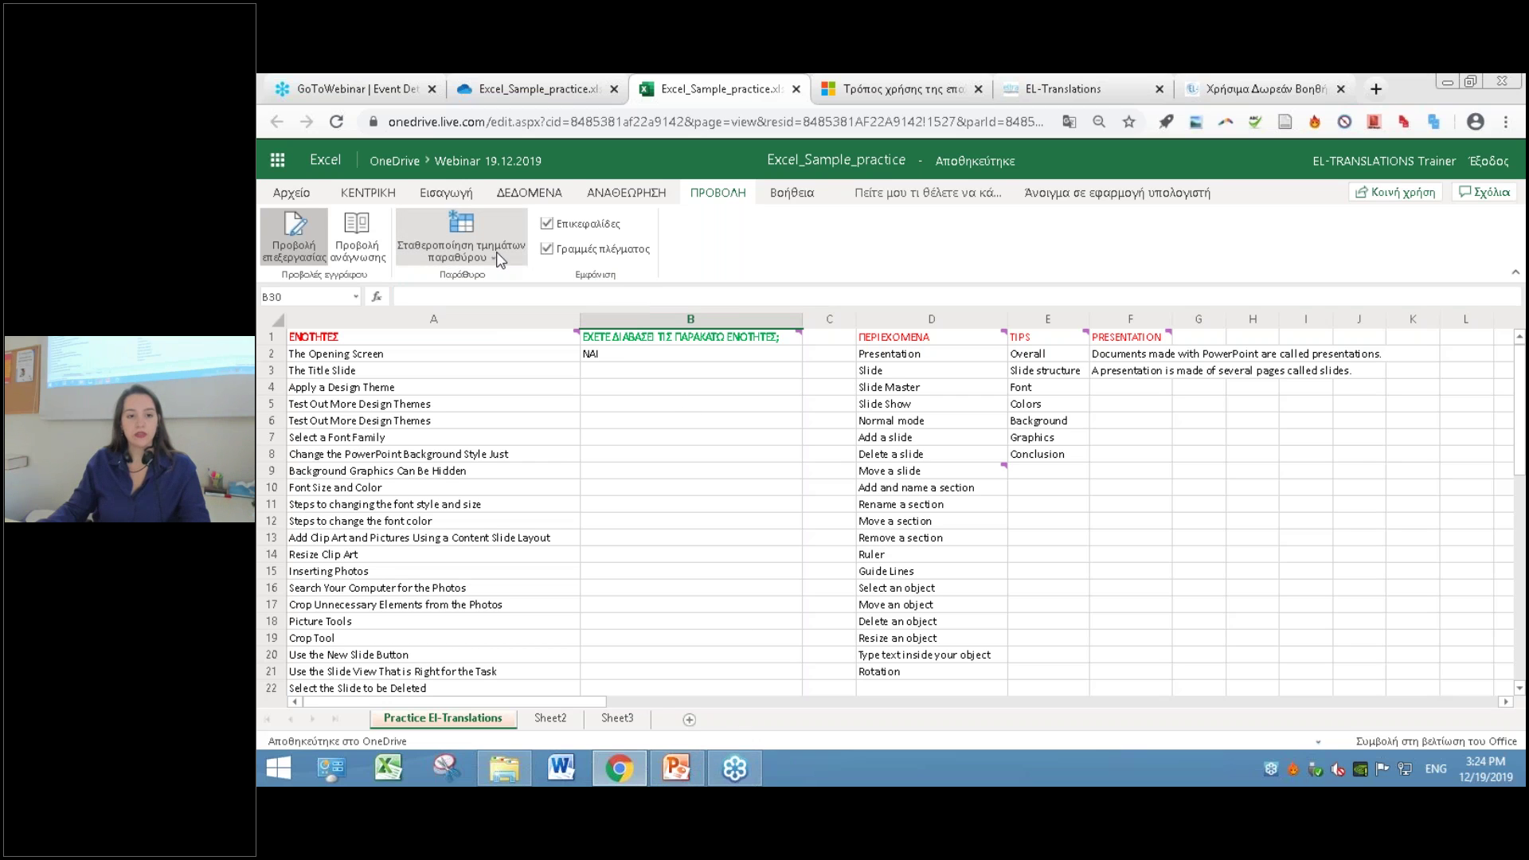
left_click(501, 261)
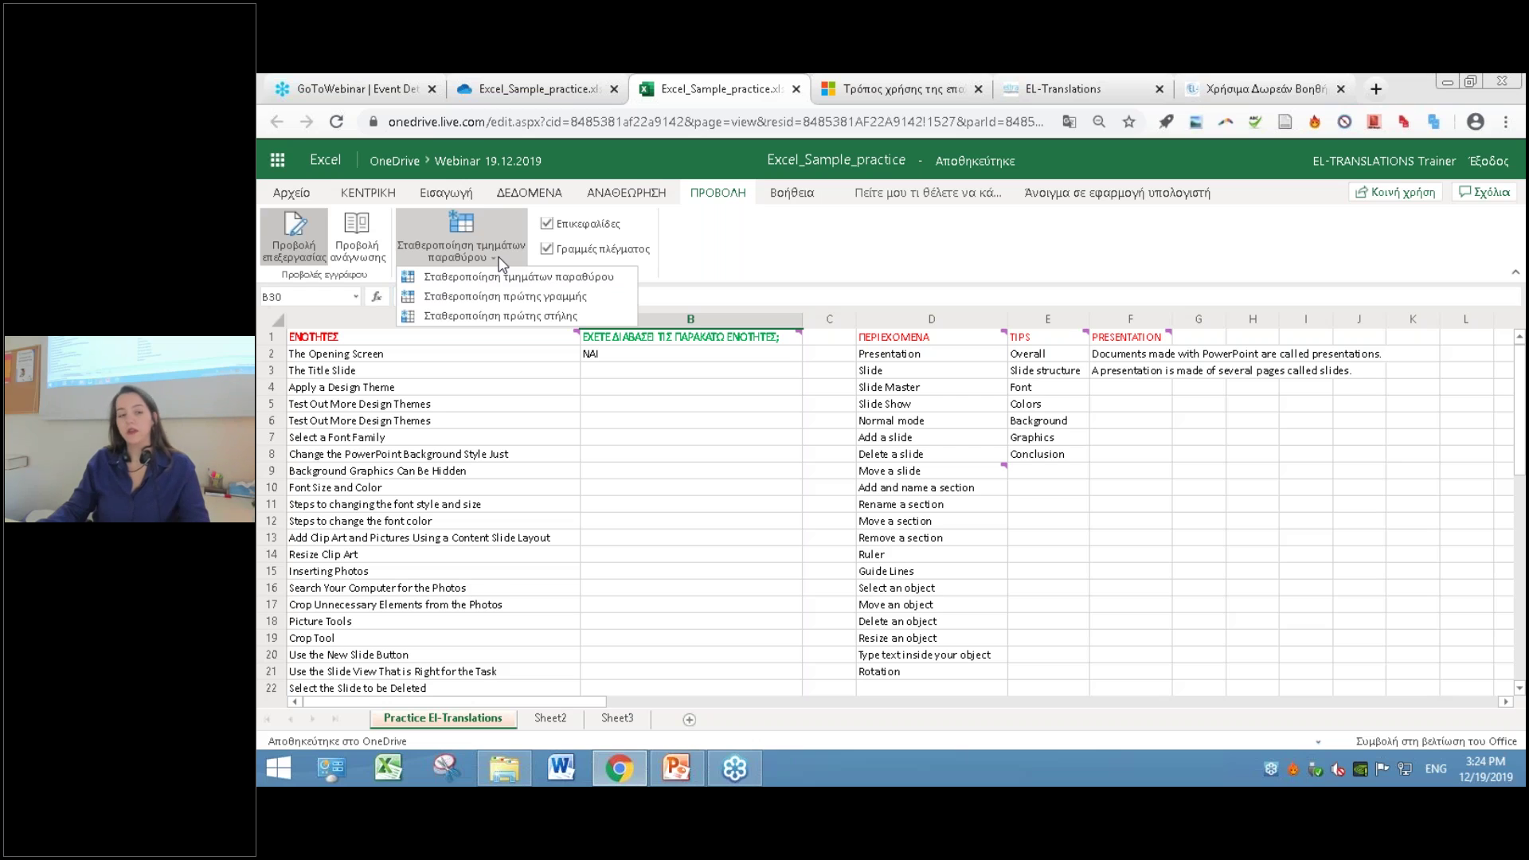
left_click(505, 259)
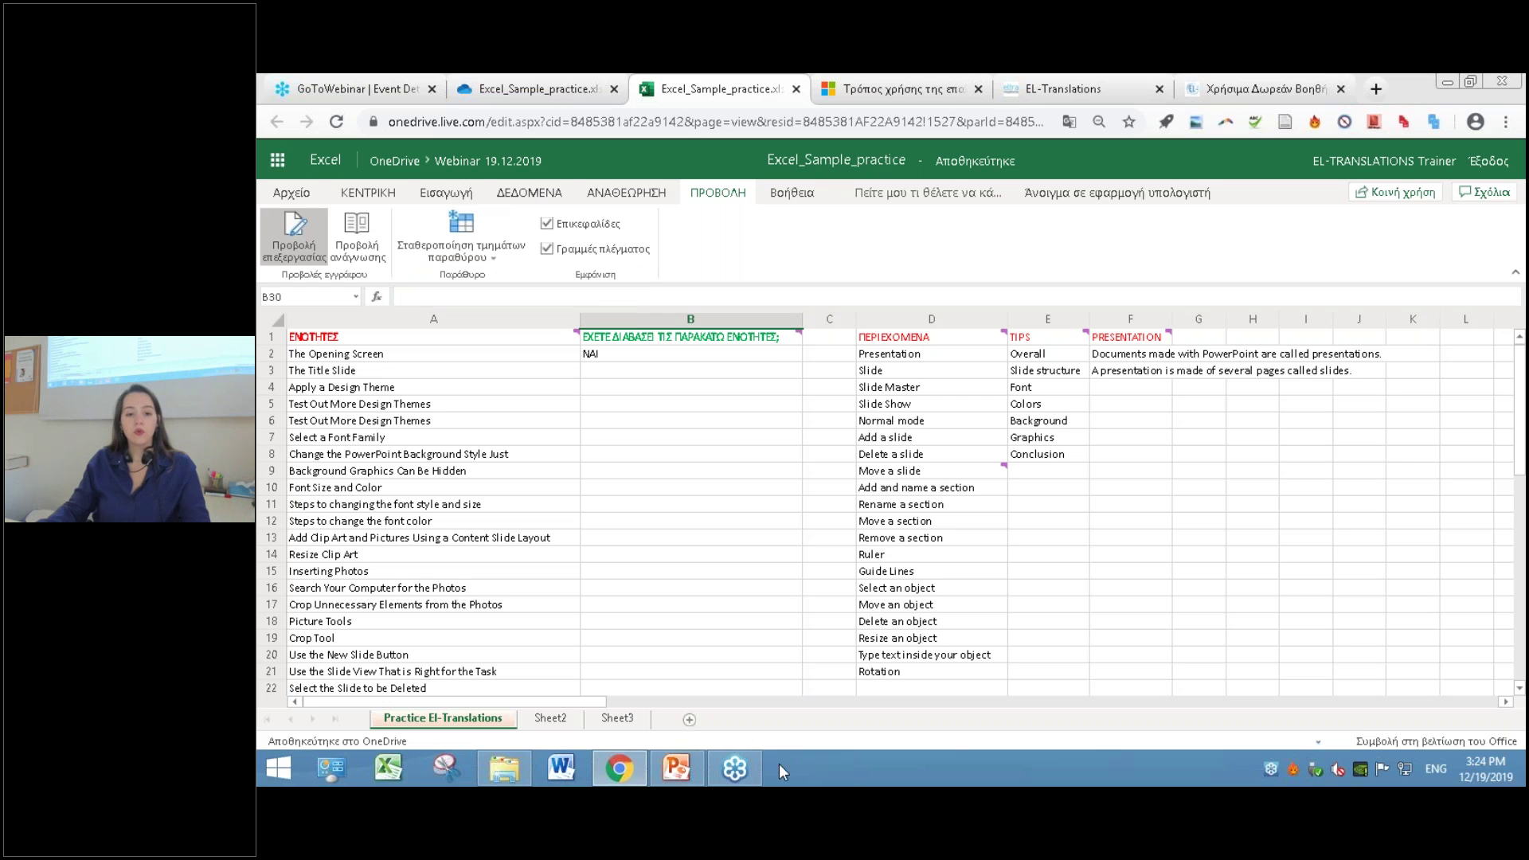
- Switch back to the Freeze Panes slide in PowerPoint
mouse_move(676, 770)
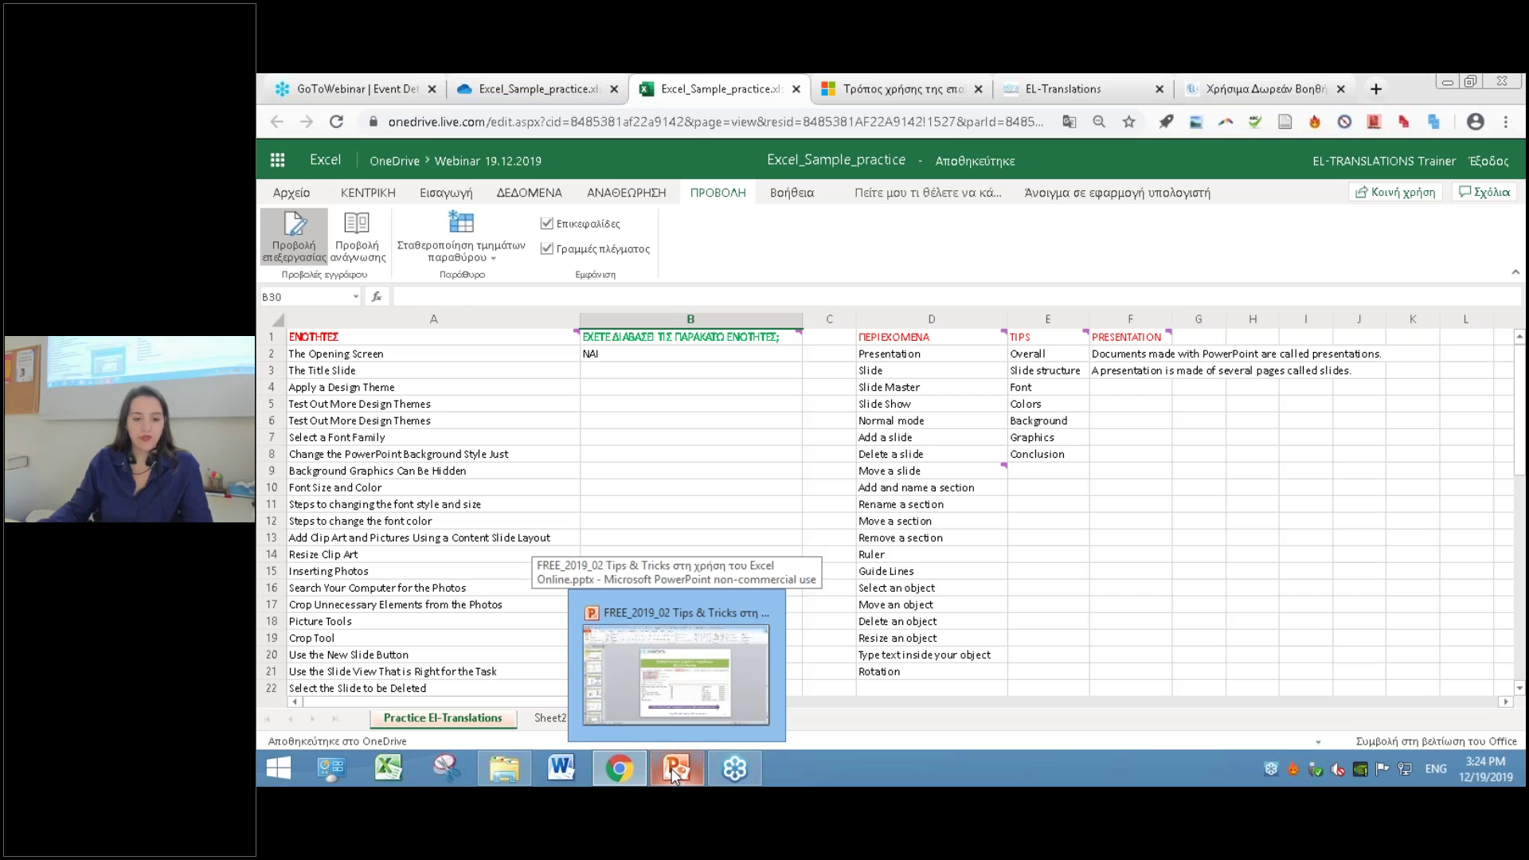
left_click(677, 677)
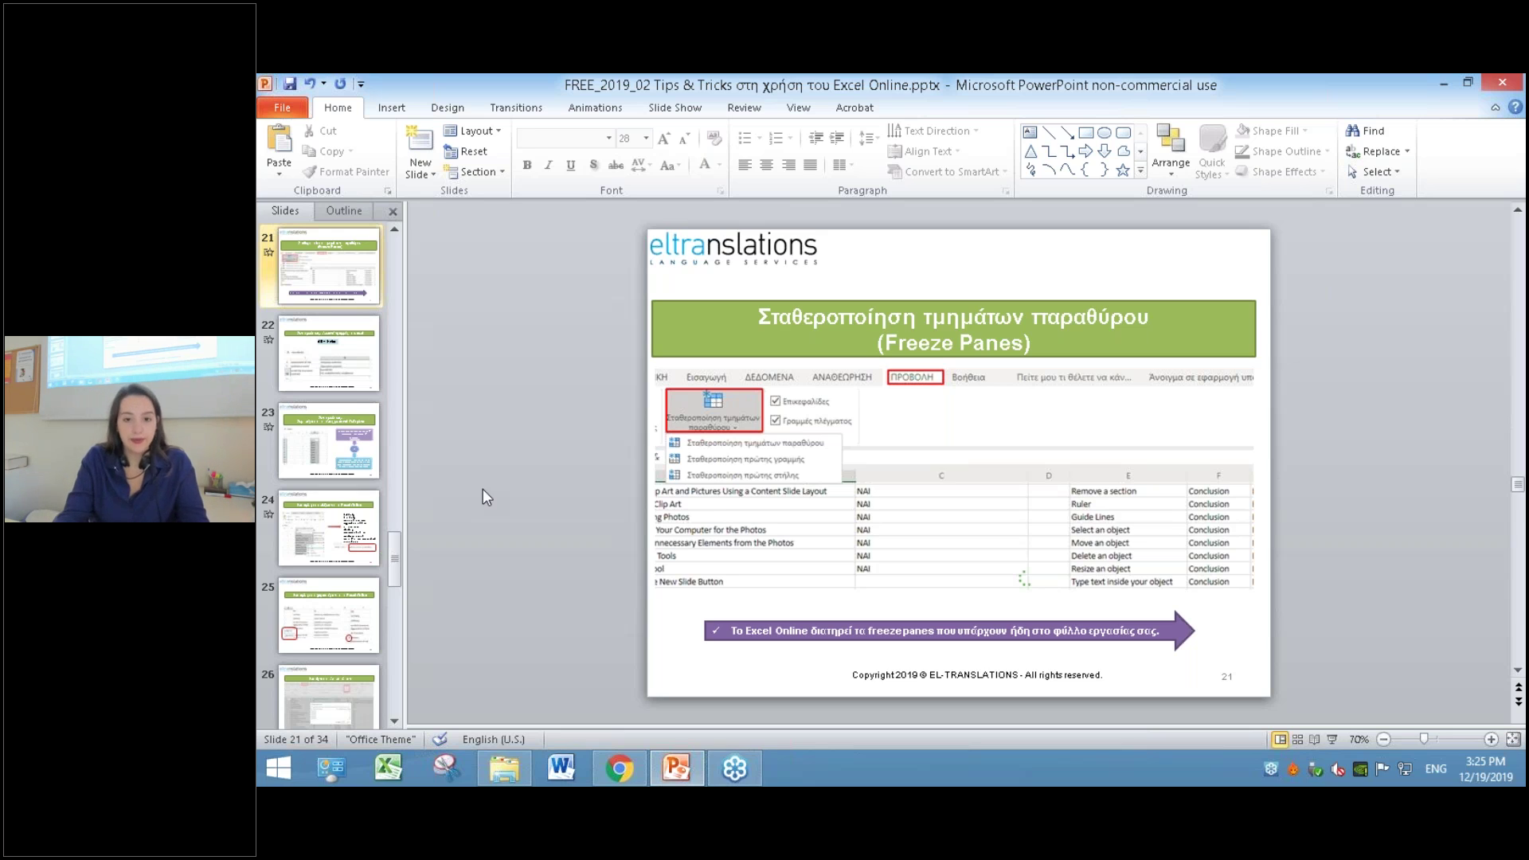
- Advance the presentation to slide 22 on line breaks within a cell and return to the Excel worksheet
key("Down")
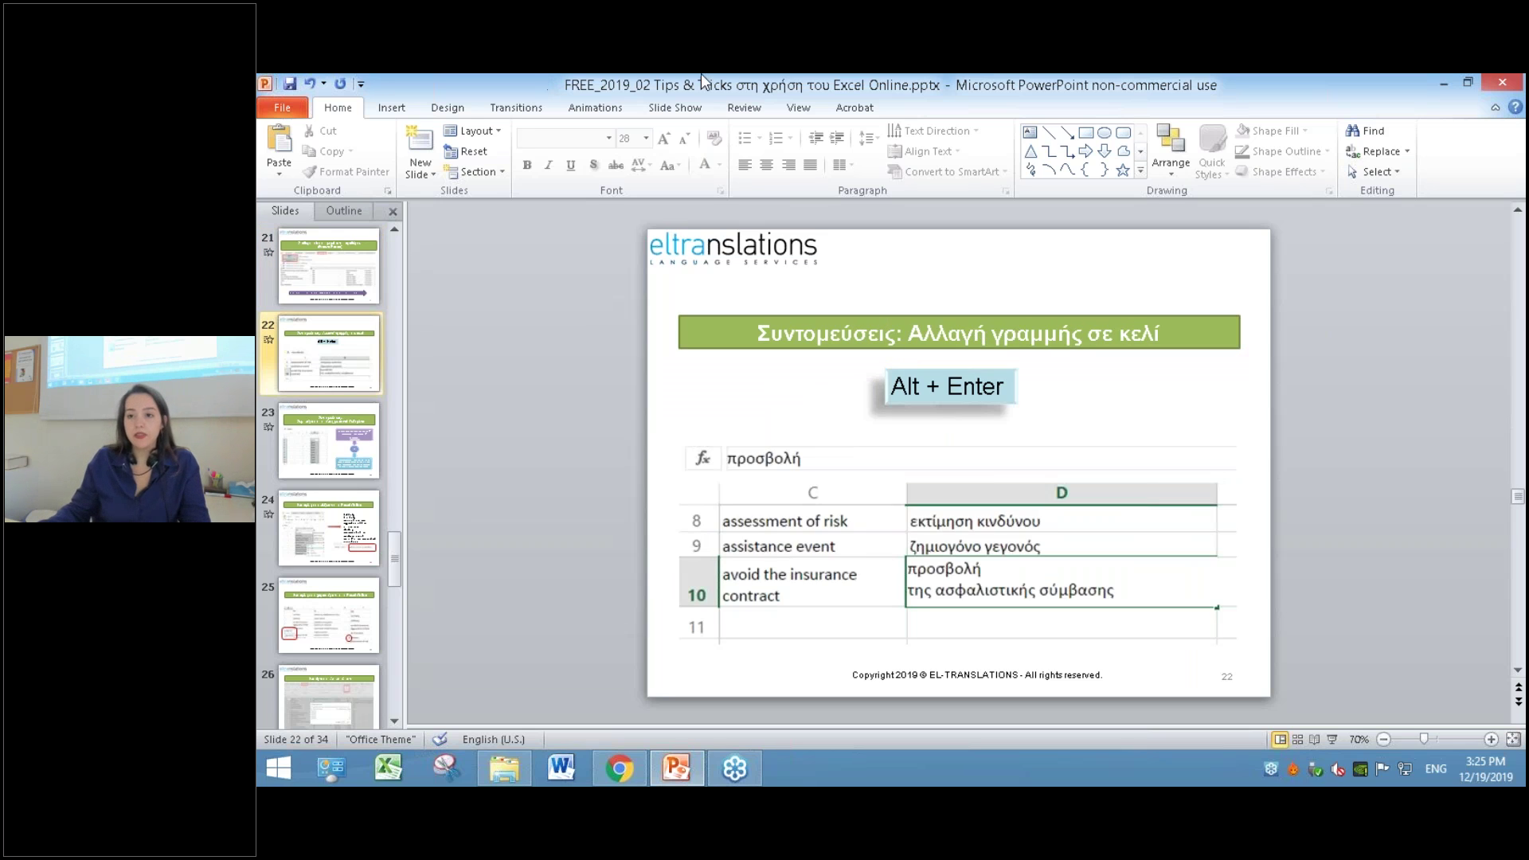
left_click(1438, 78)
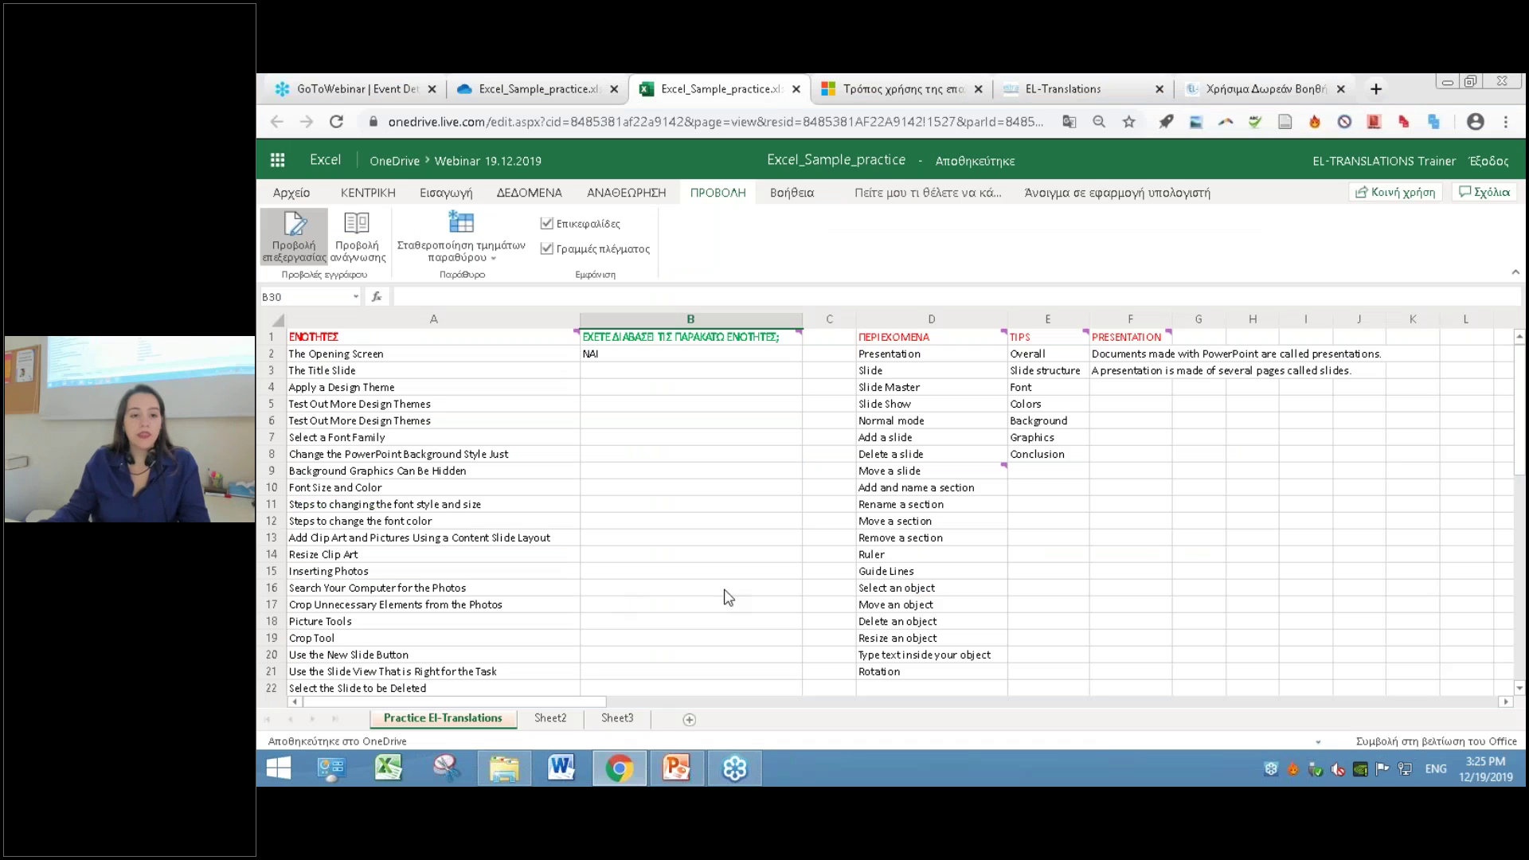
scroll(868, 581, "down", 4)
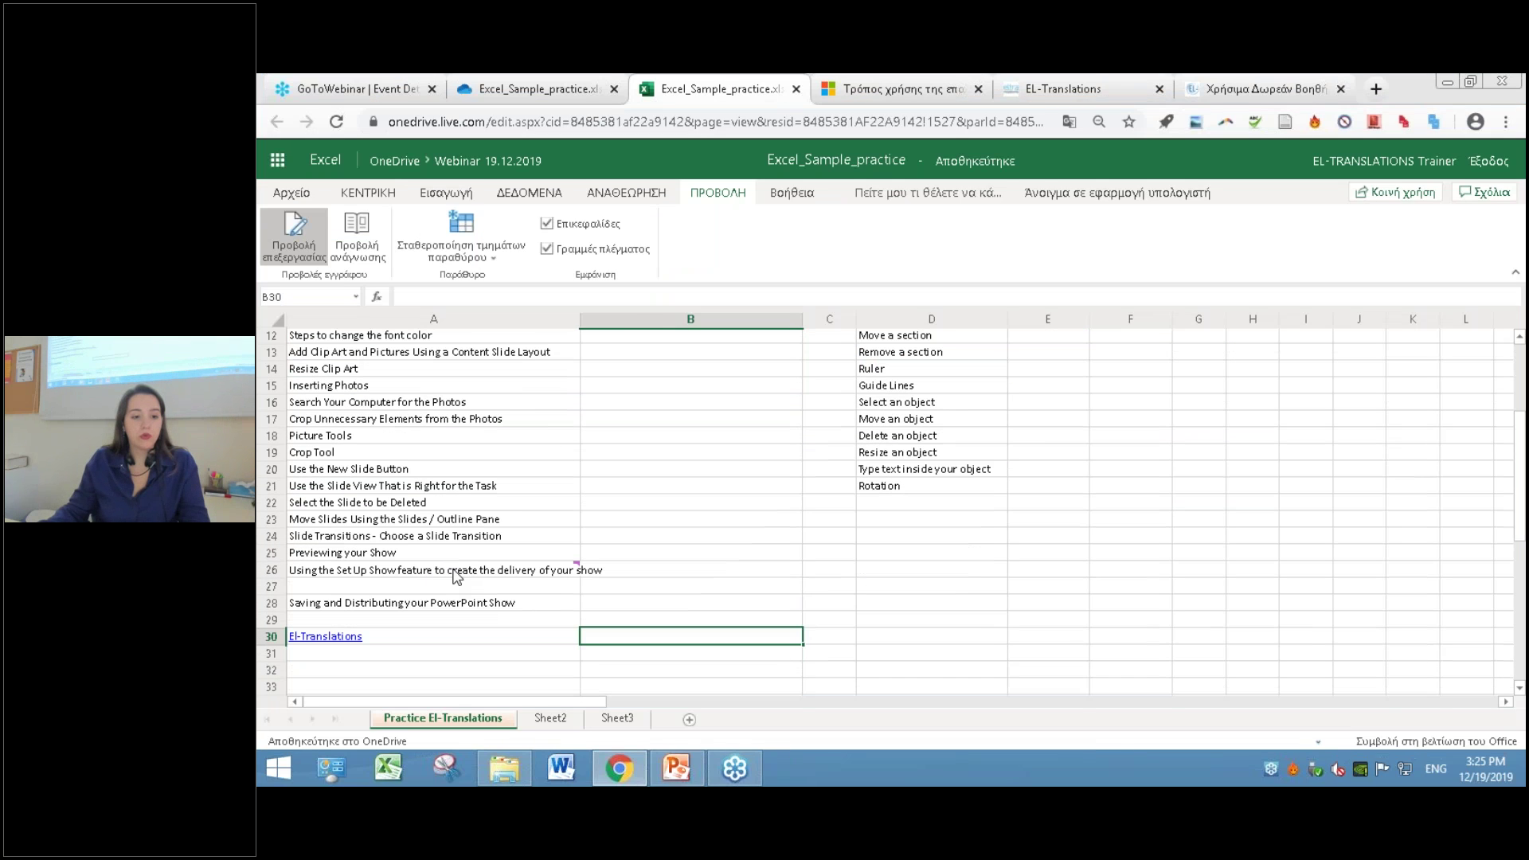
- Insert a line break after "Using the Set Up Show feature" within the text of cell A26
left_click(450, 571)
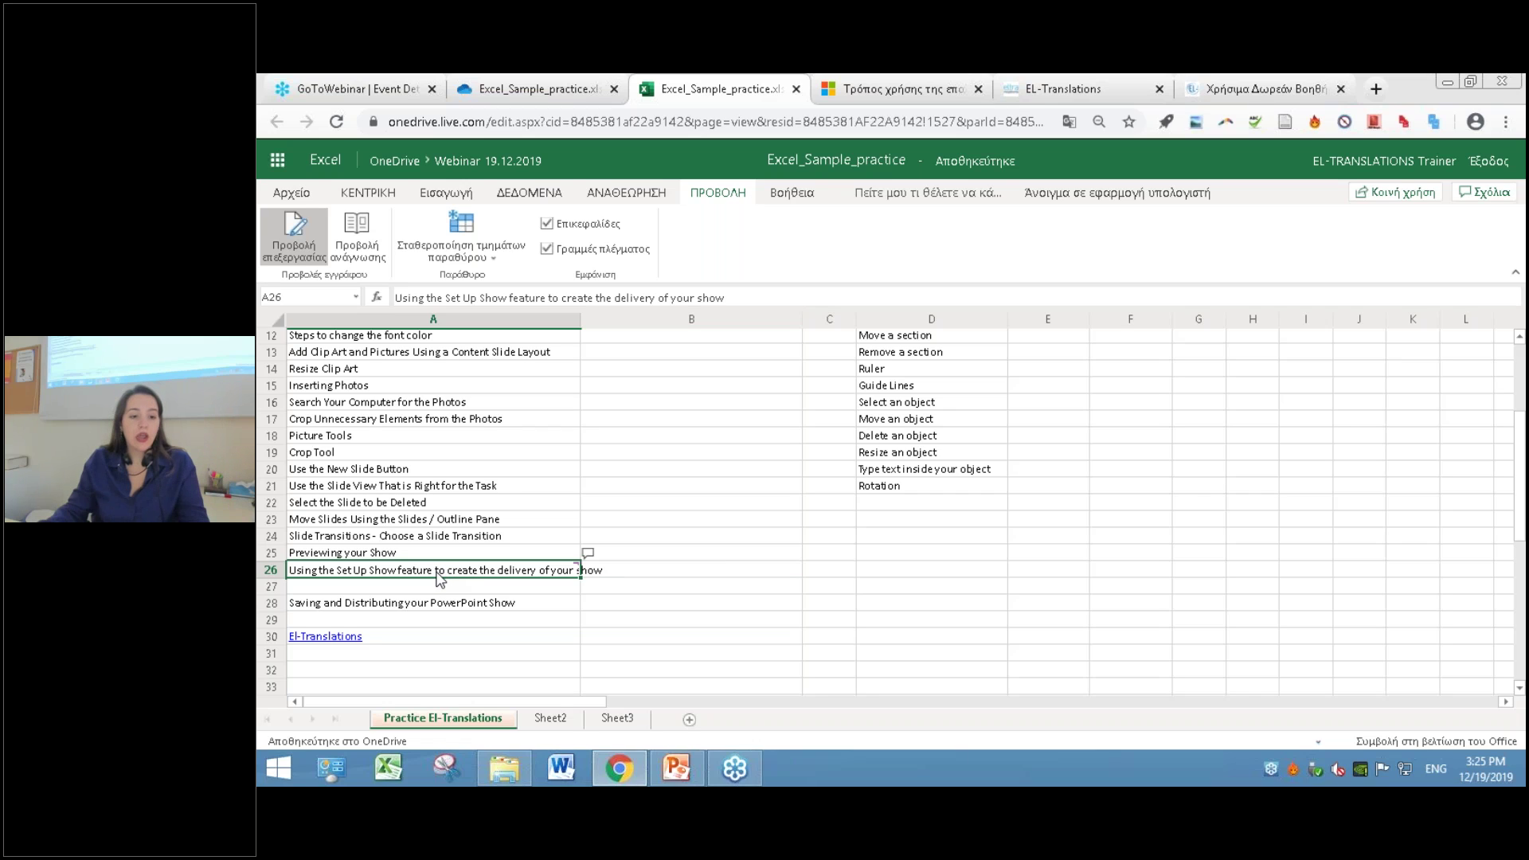
double_click(440, 573)
left_click(438, 569)
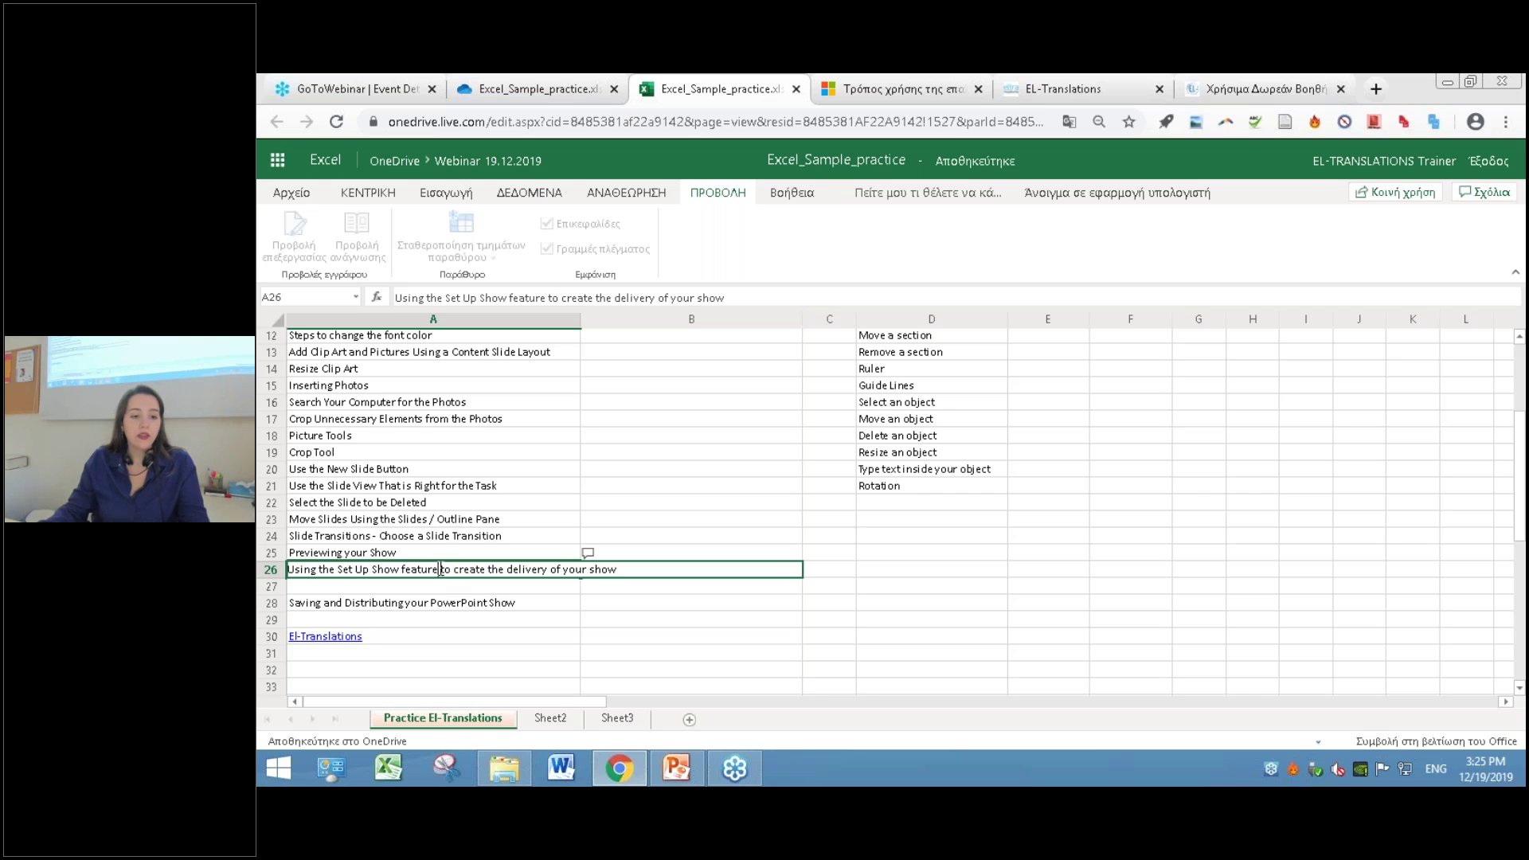
key("Return")
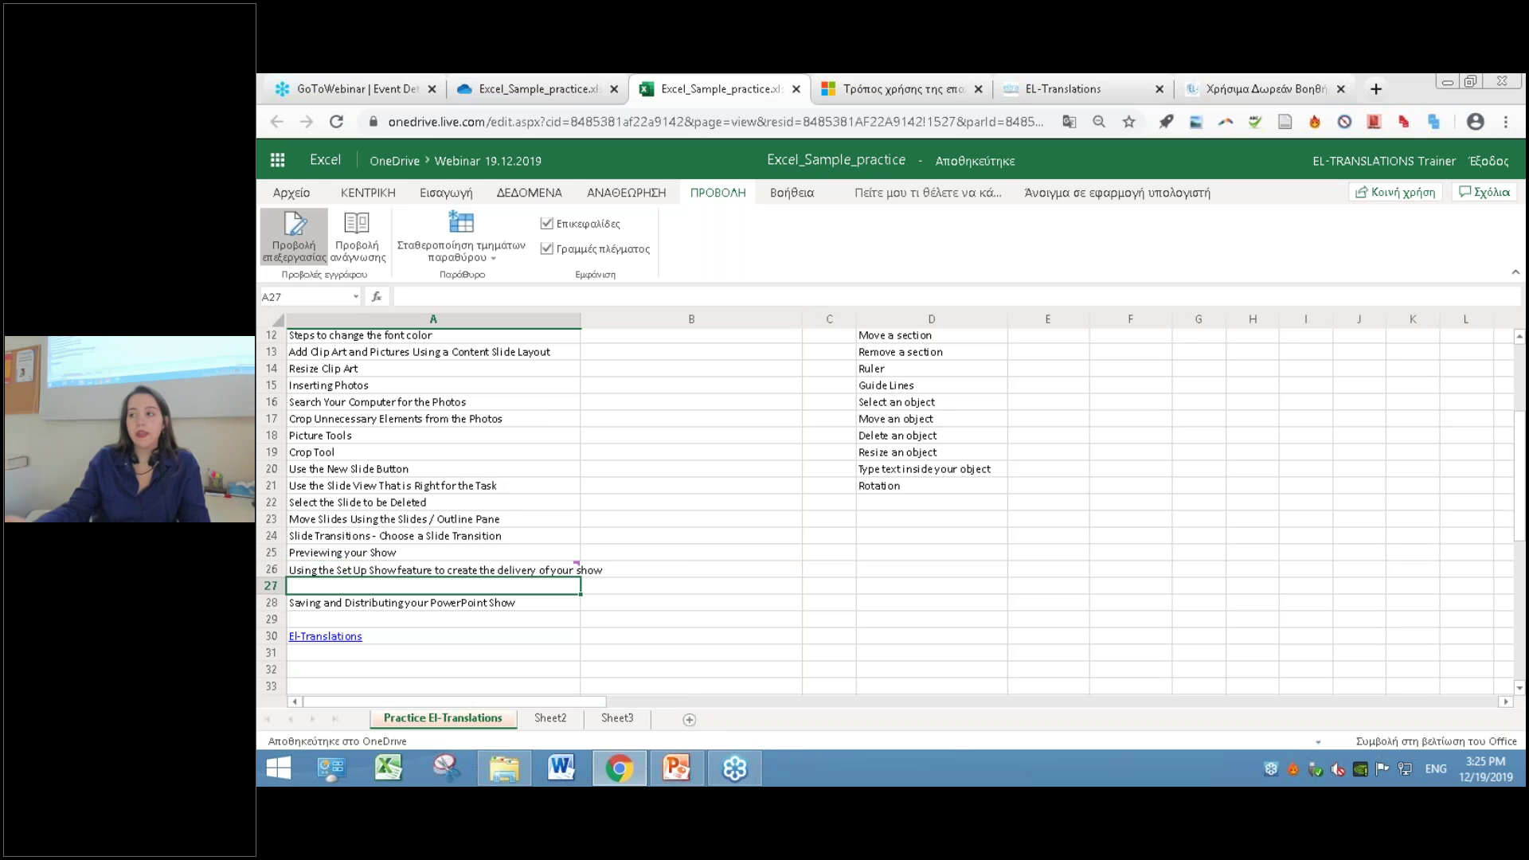
left_click(439, 572)
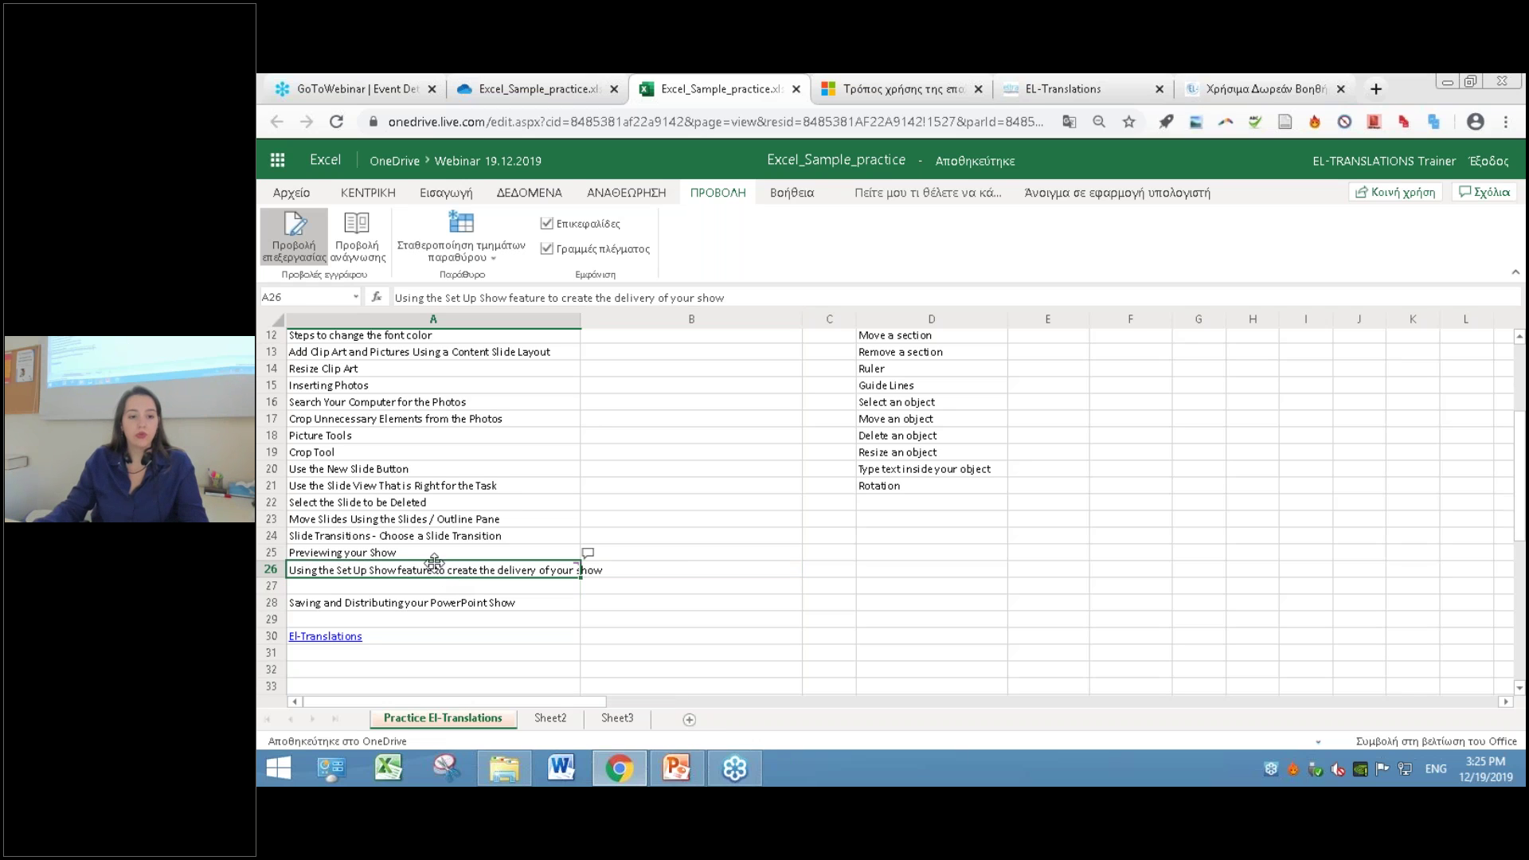
double_click(439, 571)
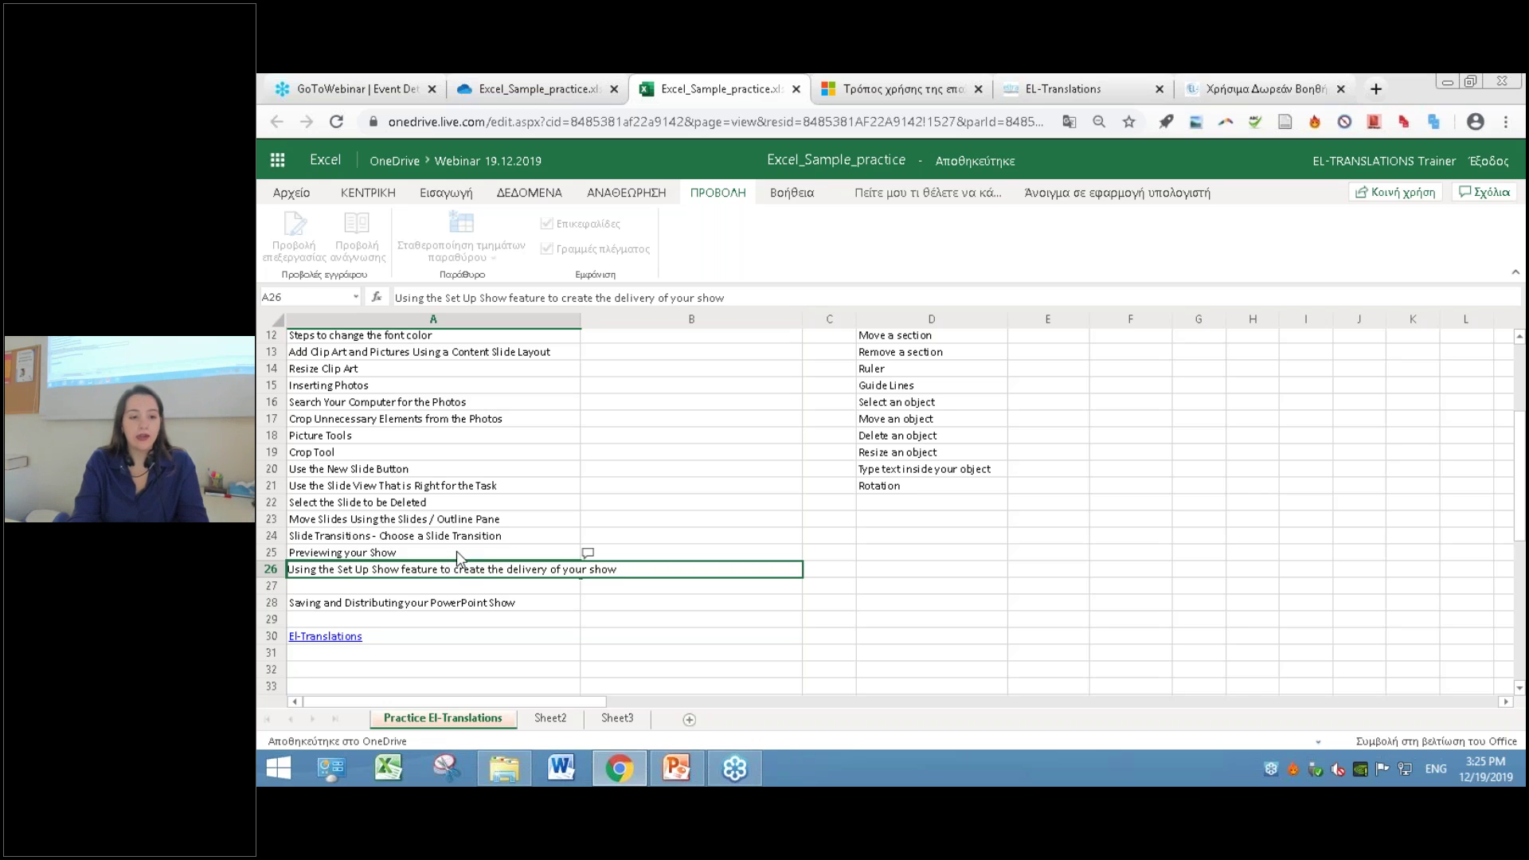
key("alt+Return")
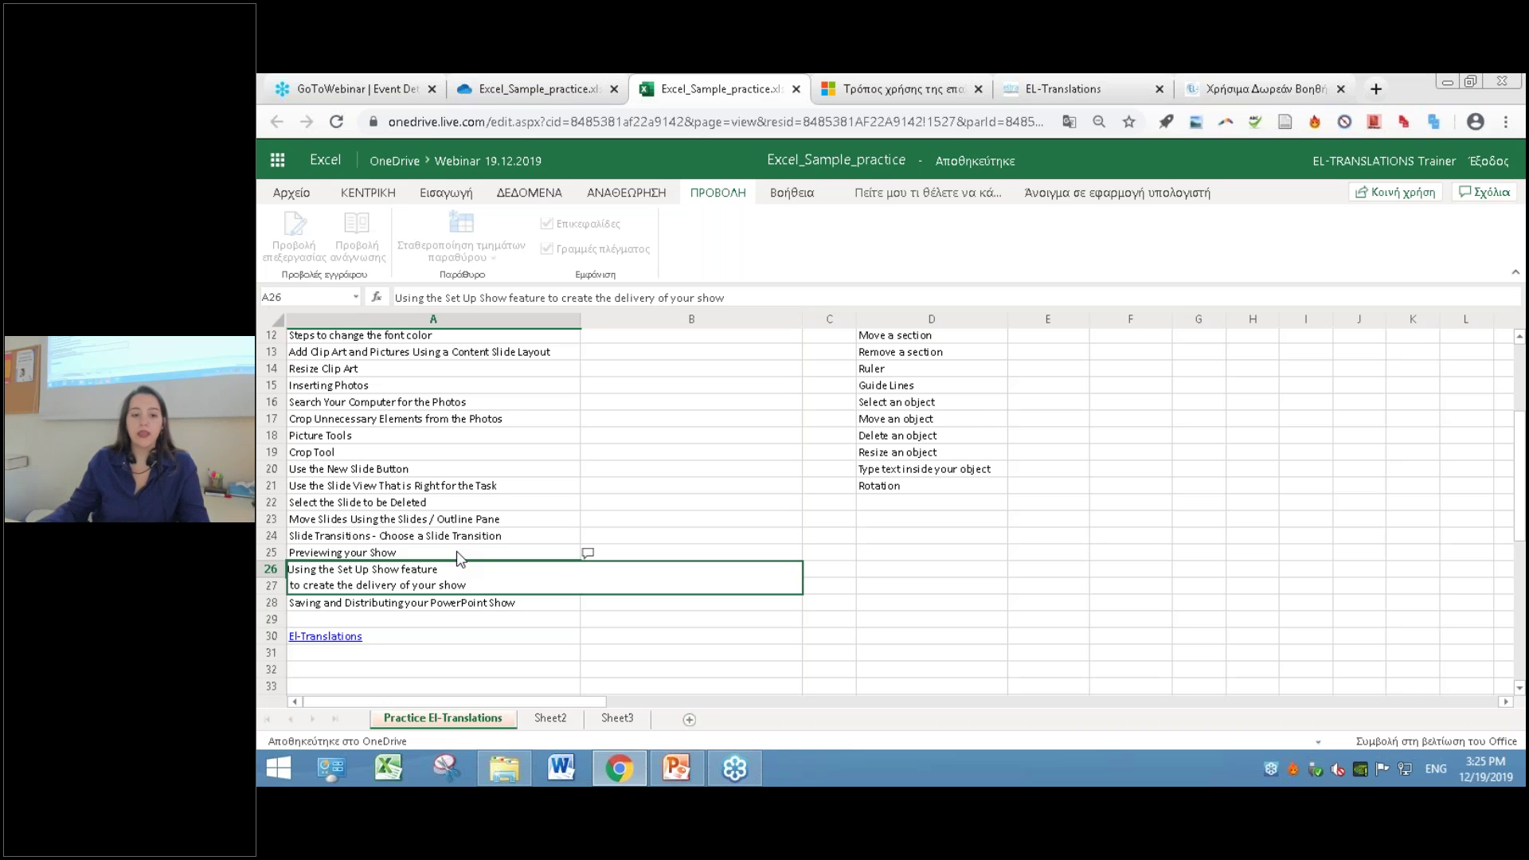
left_click(554, 611)
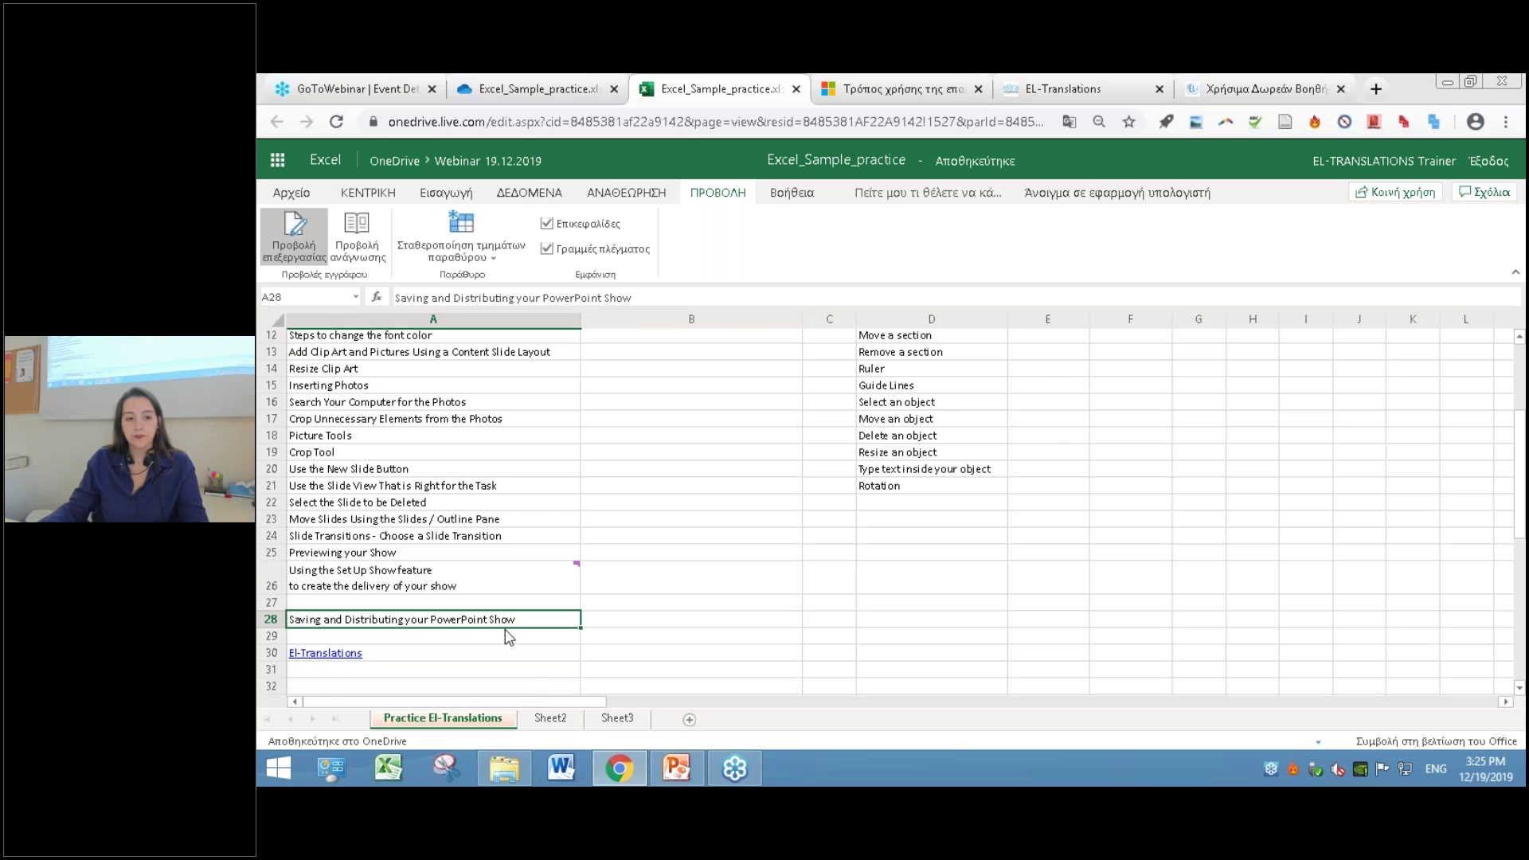
scroll(462, 523, "up", 4)
scroll(466, 520, "down", 4)
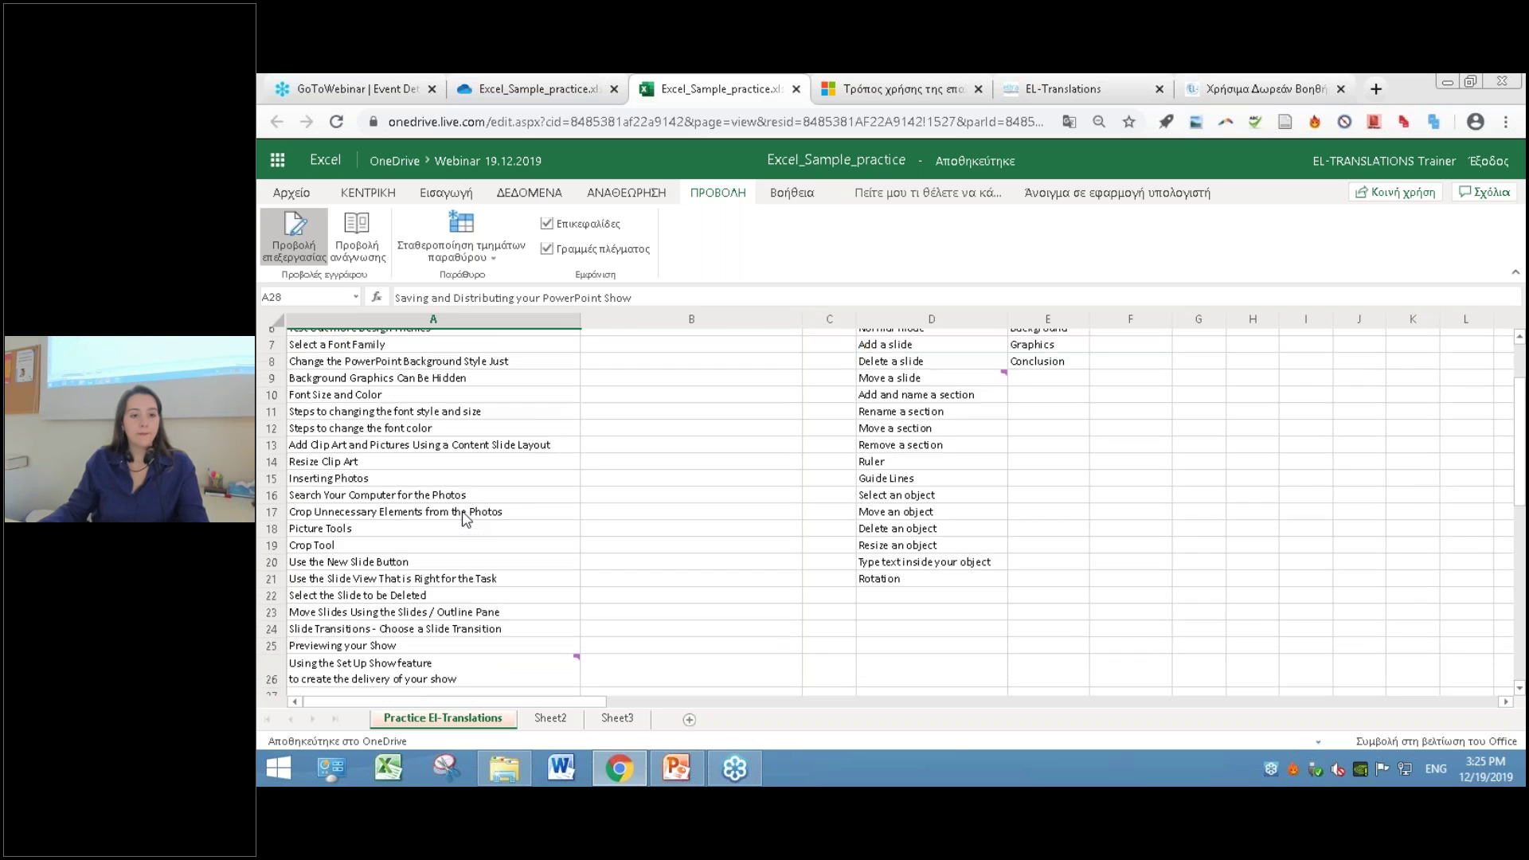
- Switch to PowerPoint and advance to slide 23 on filling a column with common data
left_click(679, 771)
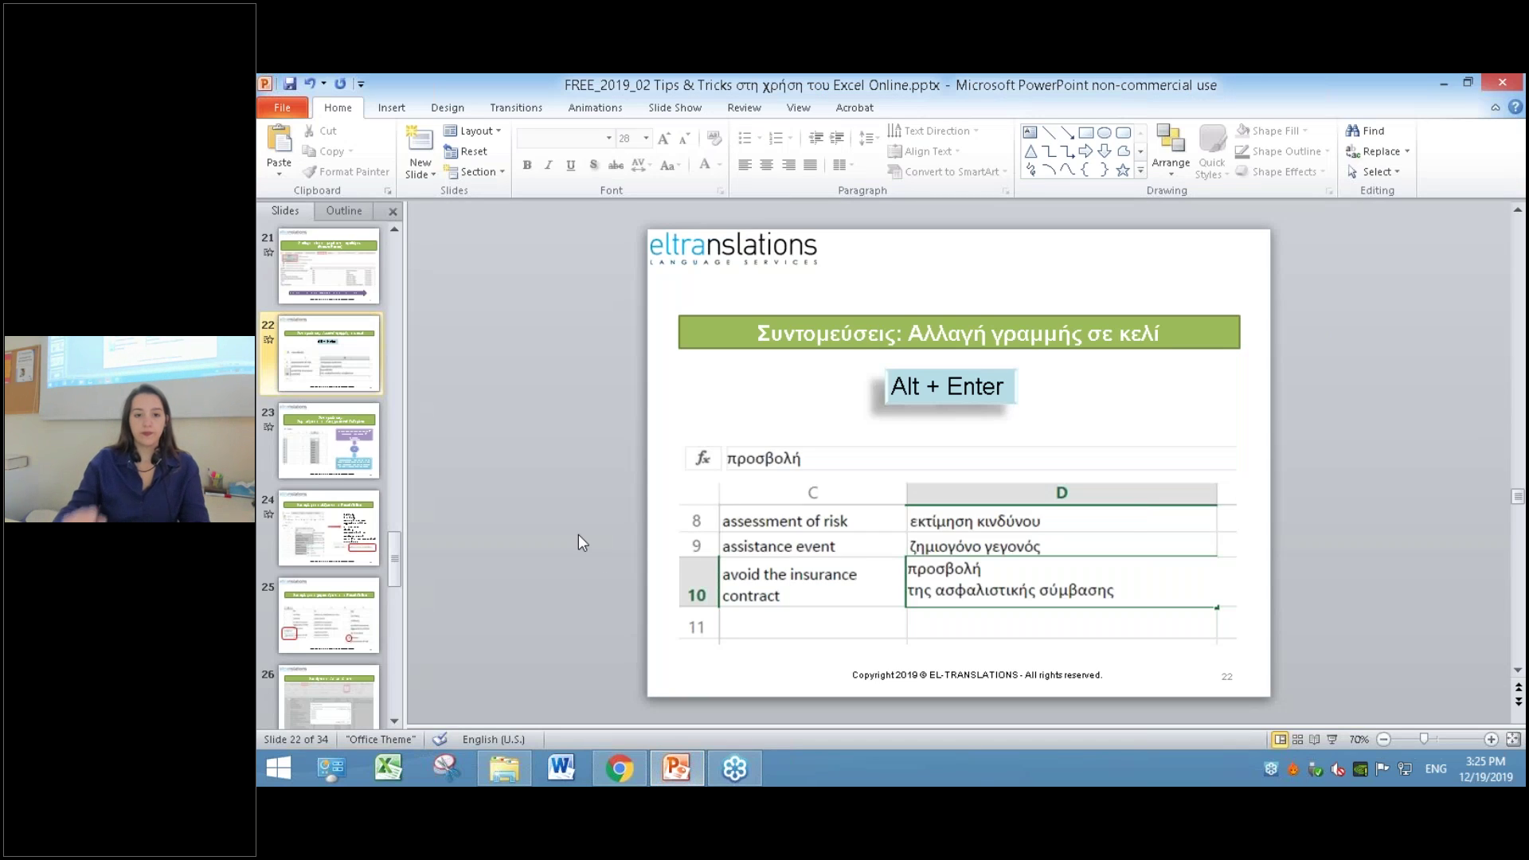
scroll(578, 534, "down", 1)
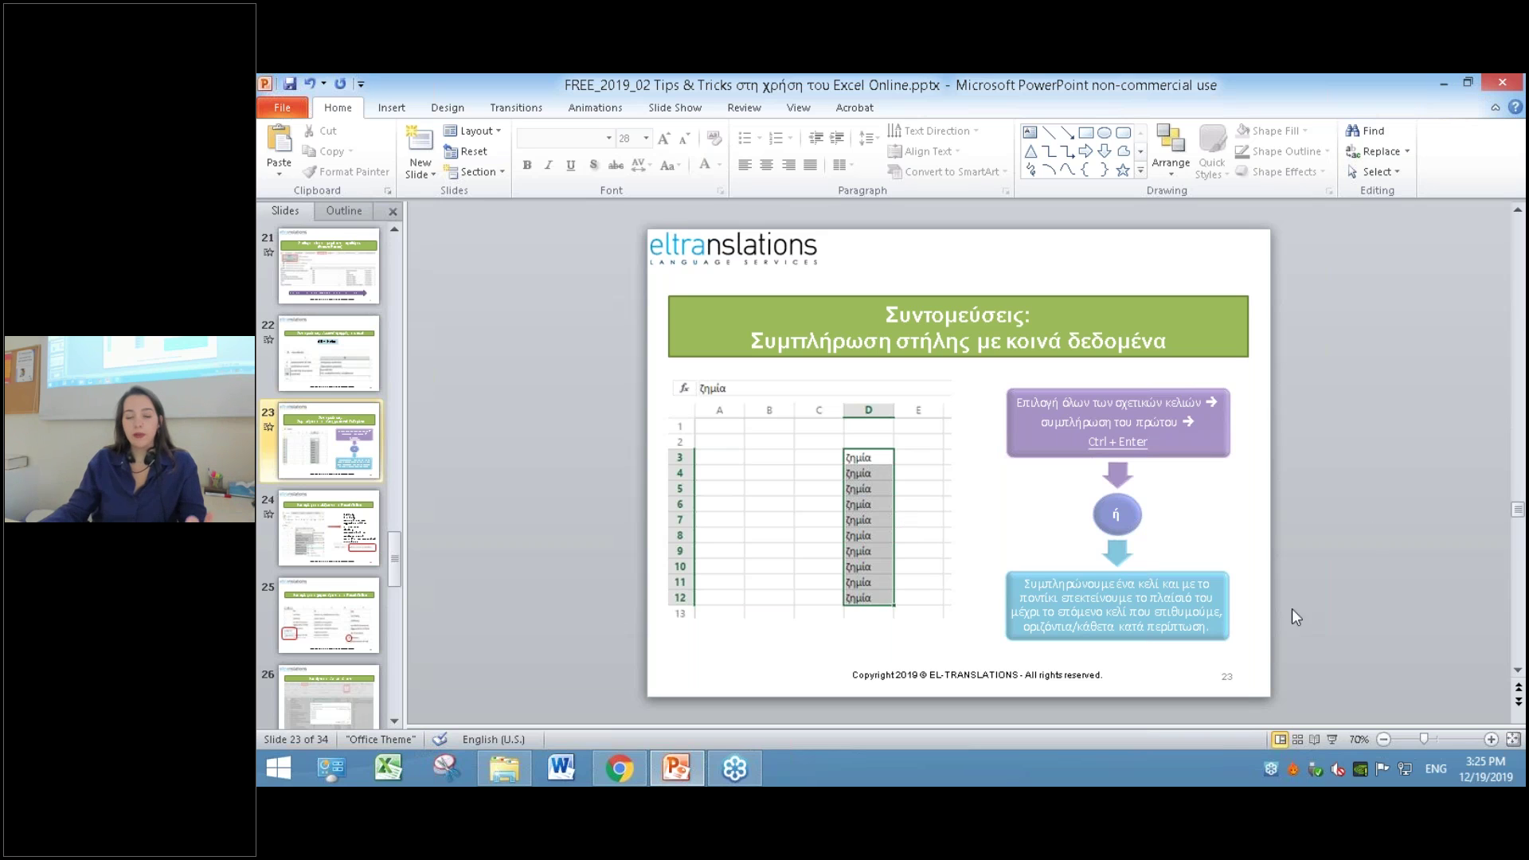
- Return to the Excel worksheet and fill "Rotation" from cell D21 down through D31
left_click(1444, 83)
left_click(896, 489)
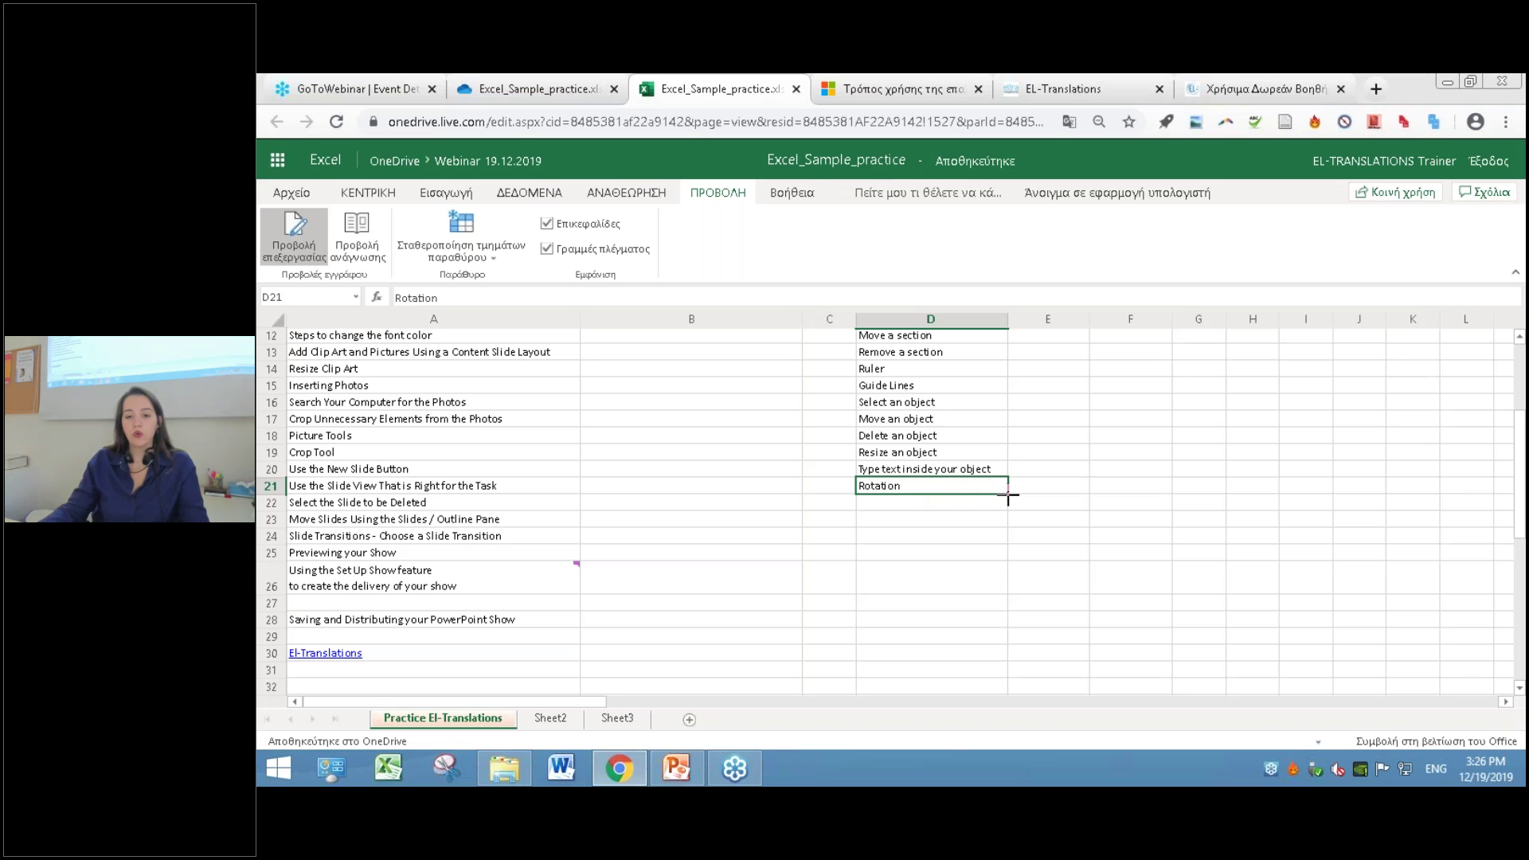
left_click_drag(1007, 496, 988, 676)
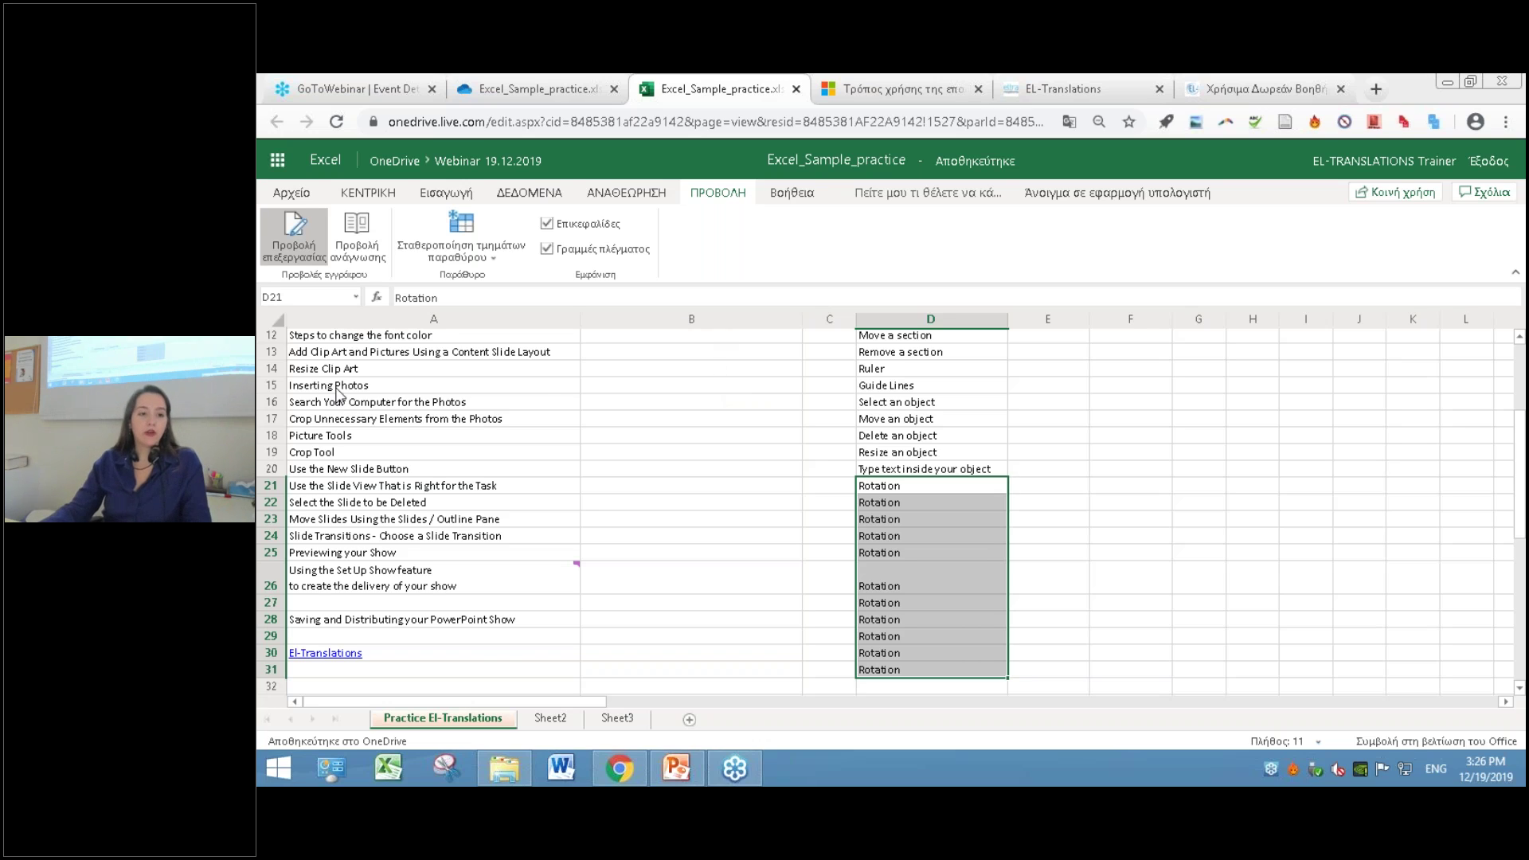
- Narrow column A until the text of cell A13 extends past the column's edge
left_click(476, 353)
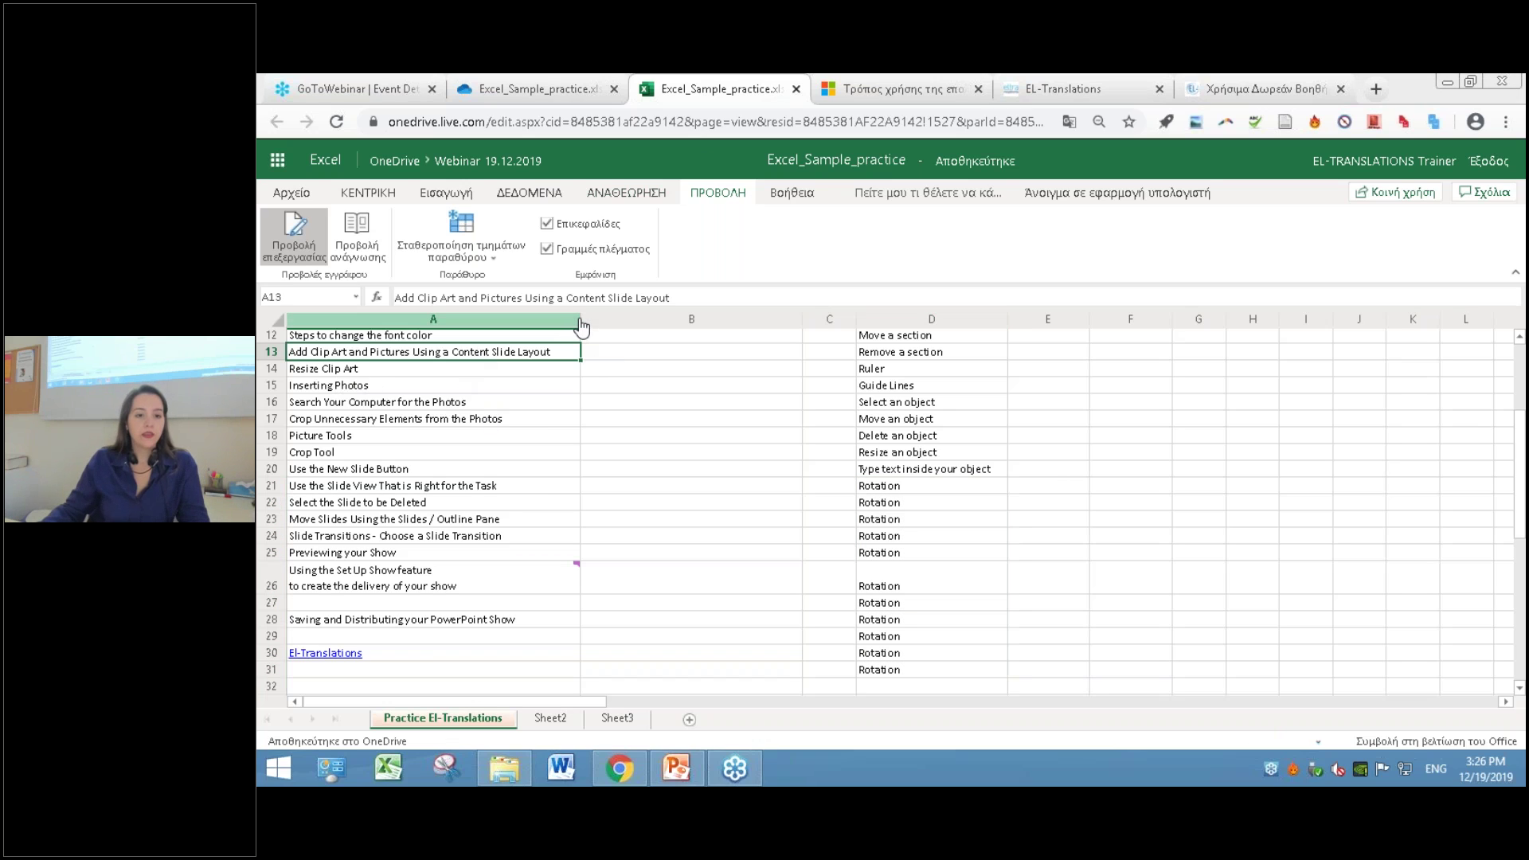
left_click_drag(581, 325, 464, 327)
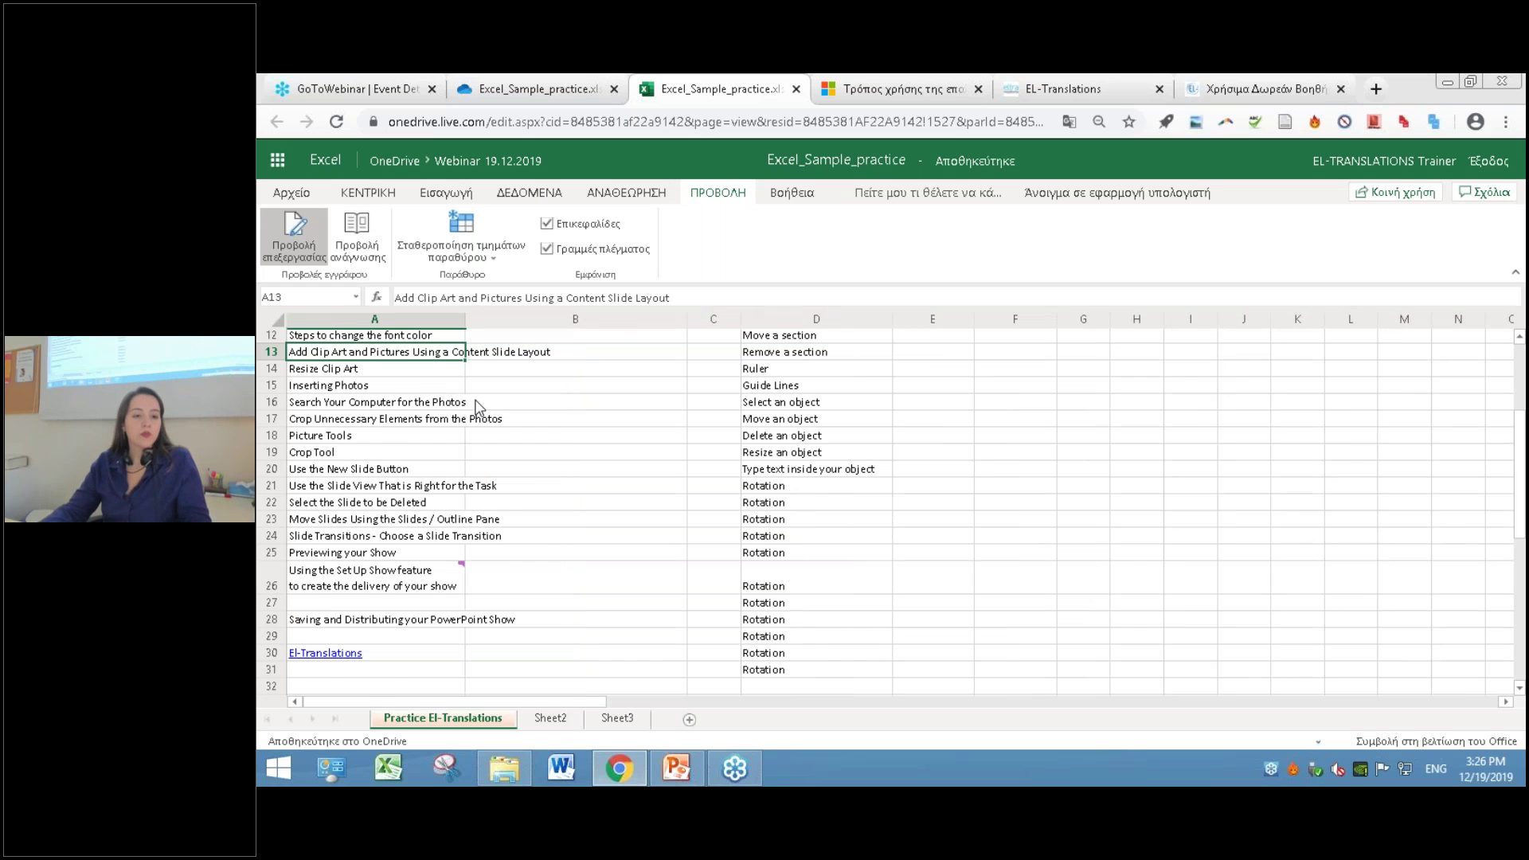
scroll(478, 408, "up", 4)
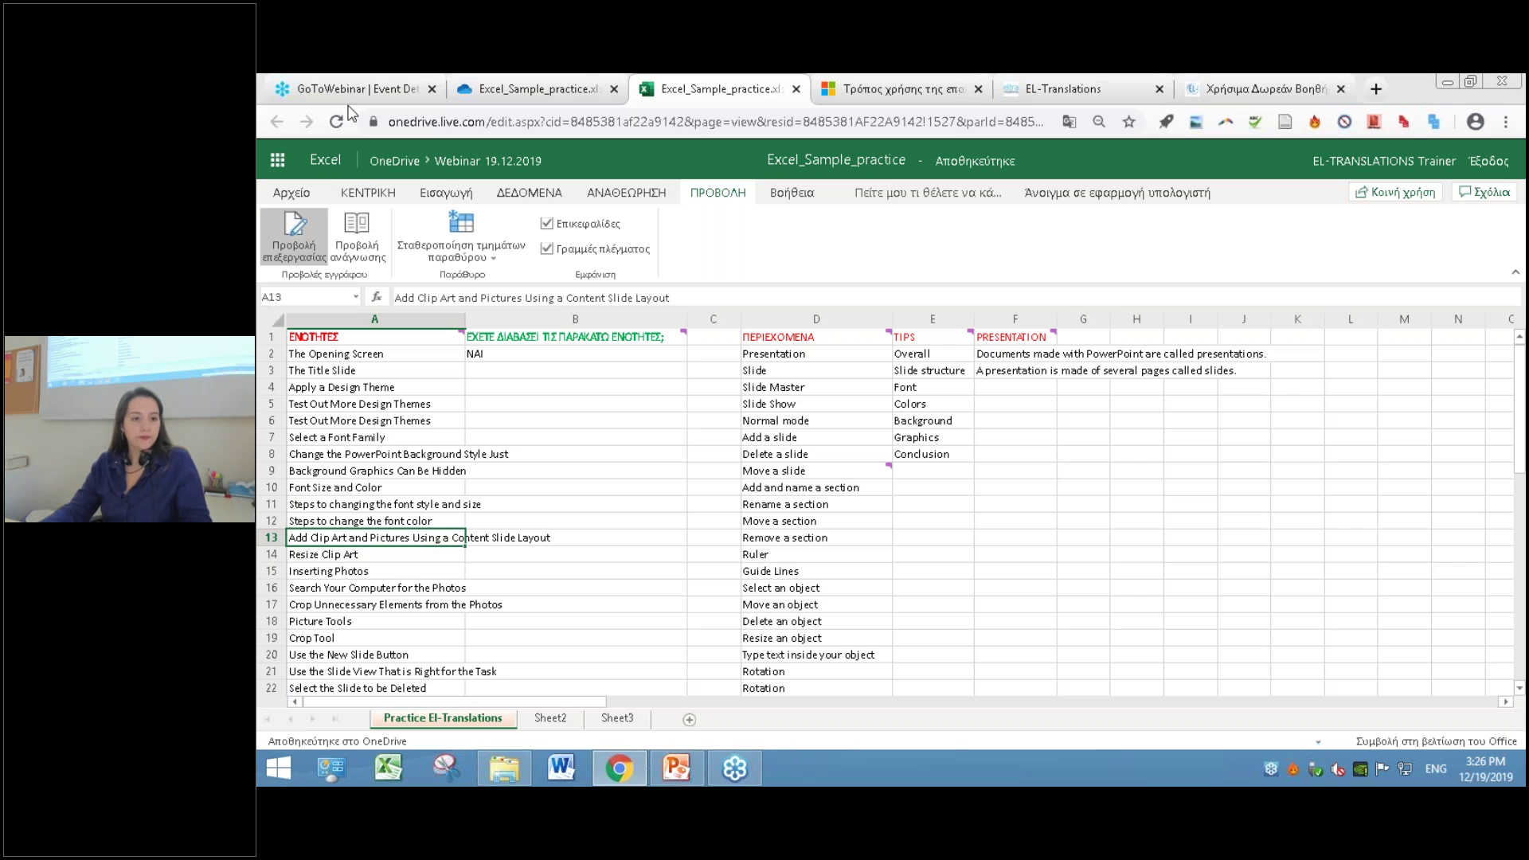
- Apply text wrapping to cell A13 and turn it off again
left_click(295, 192)
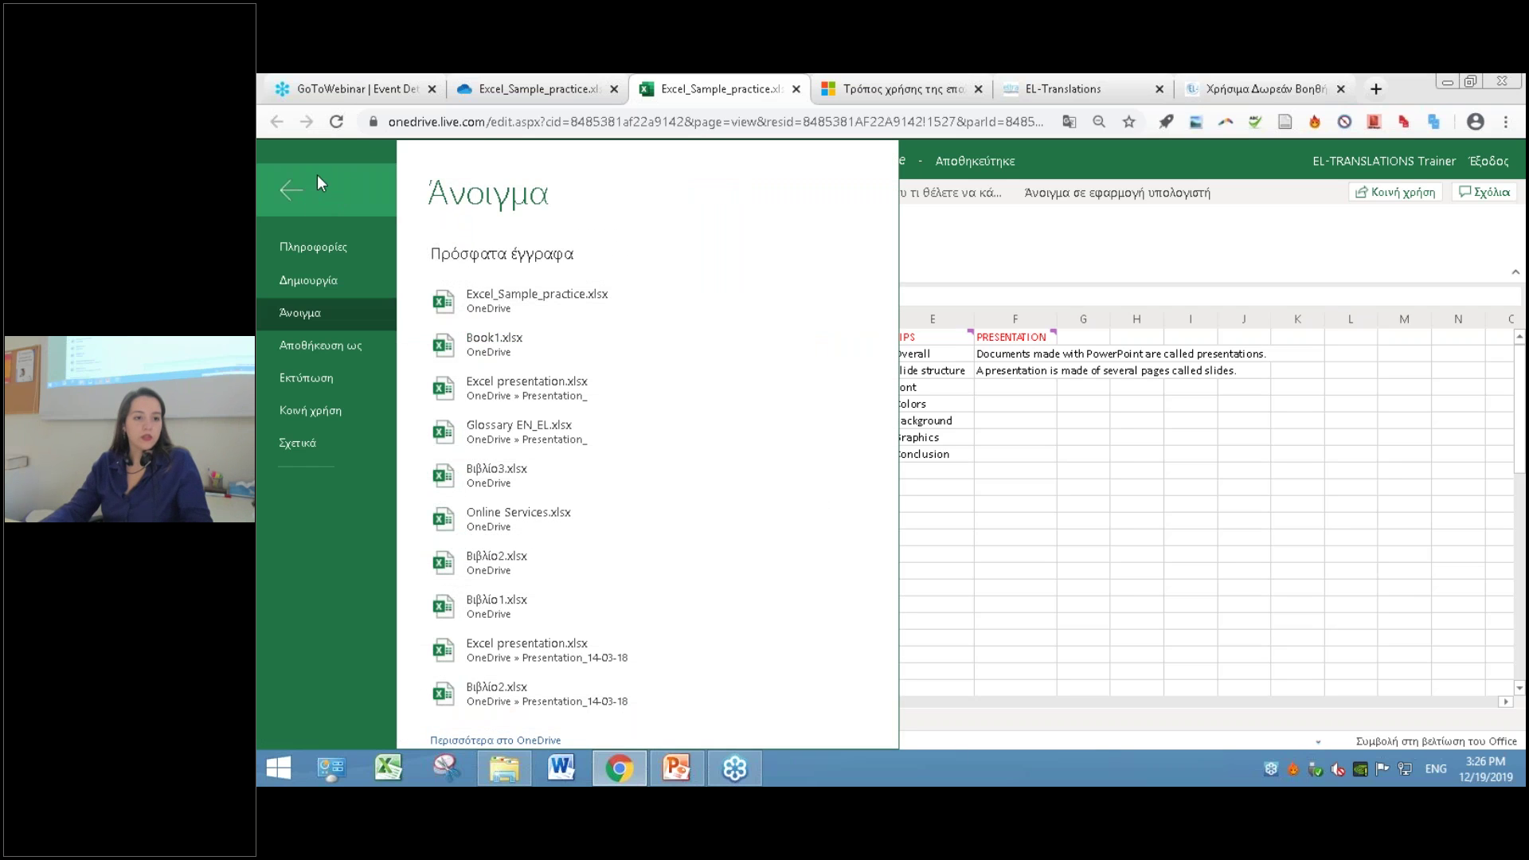
left_click(317, 176)
left_click(388, 198)
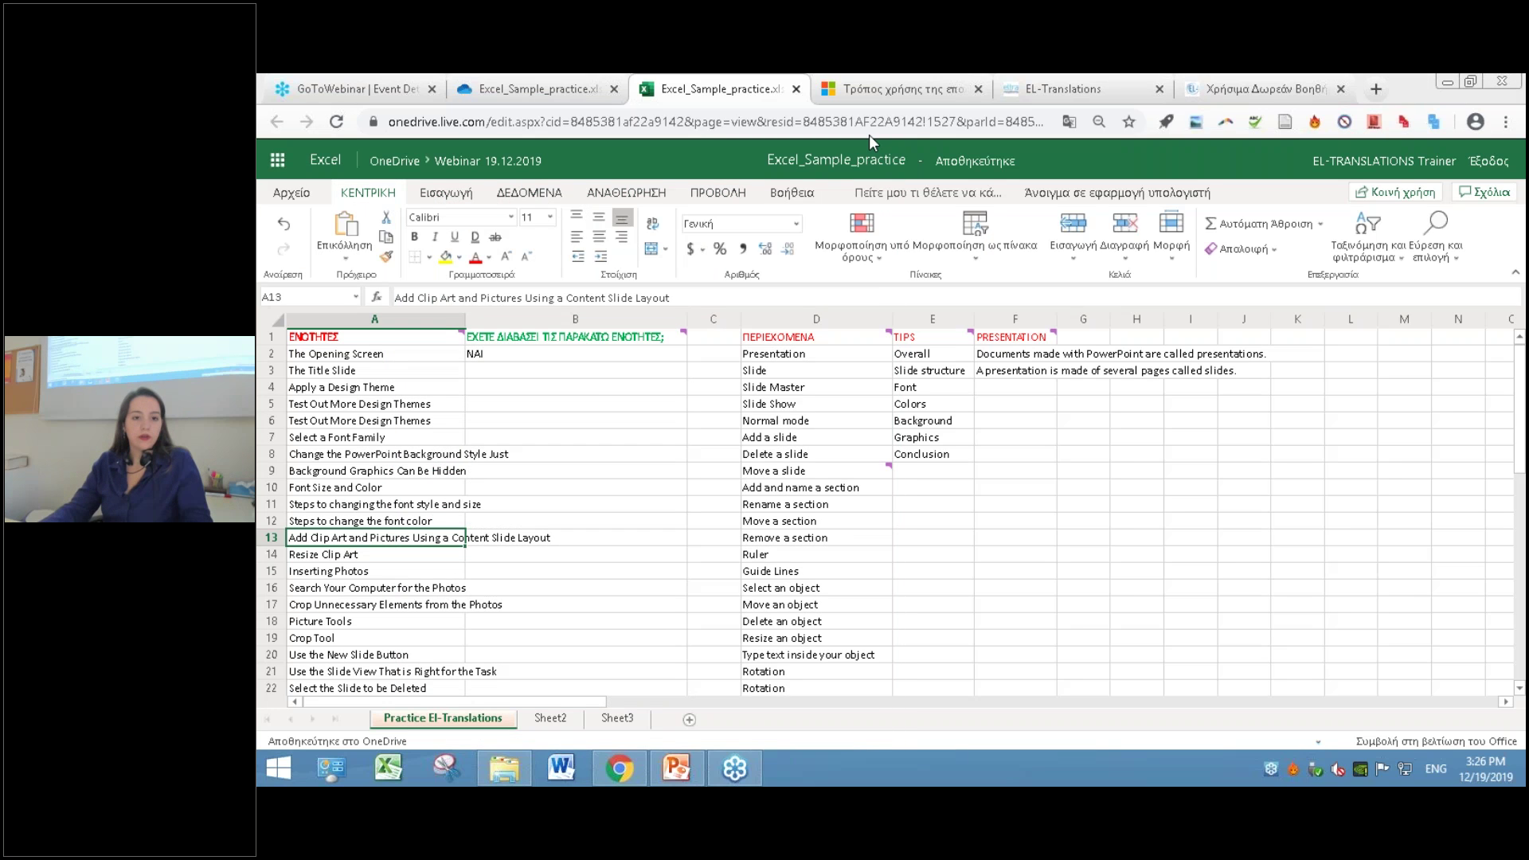
left_click(653, 226)
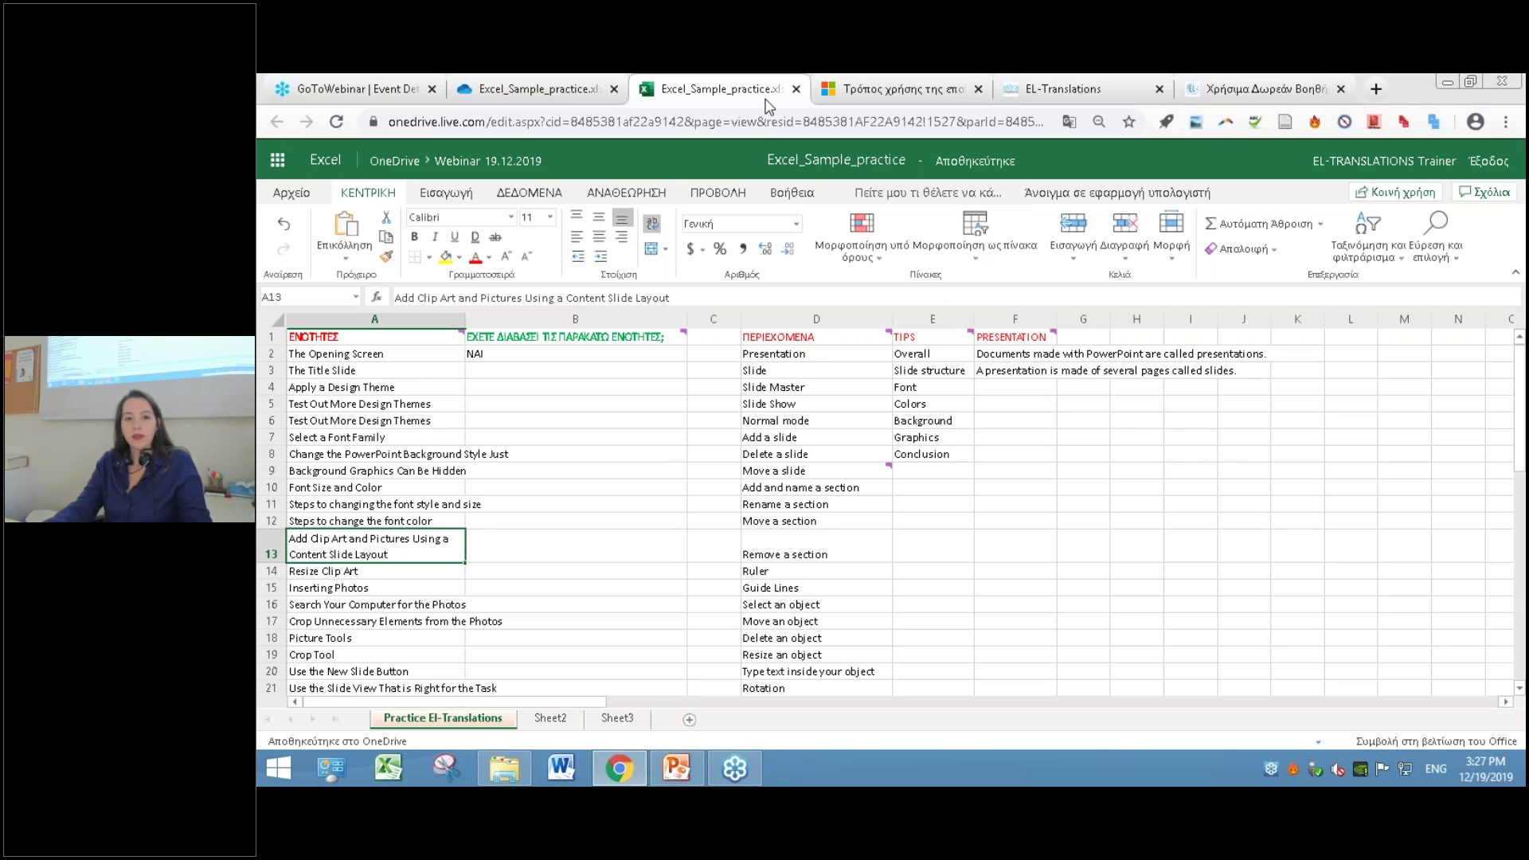
left_click(655, 225)
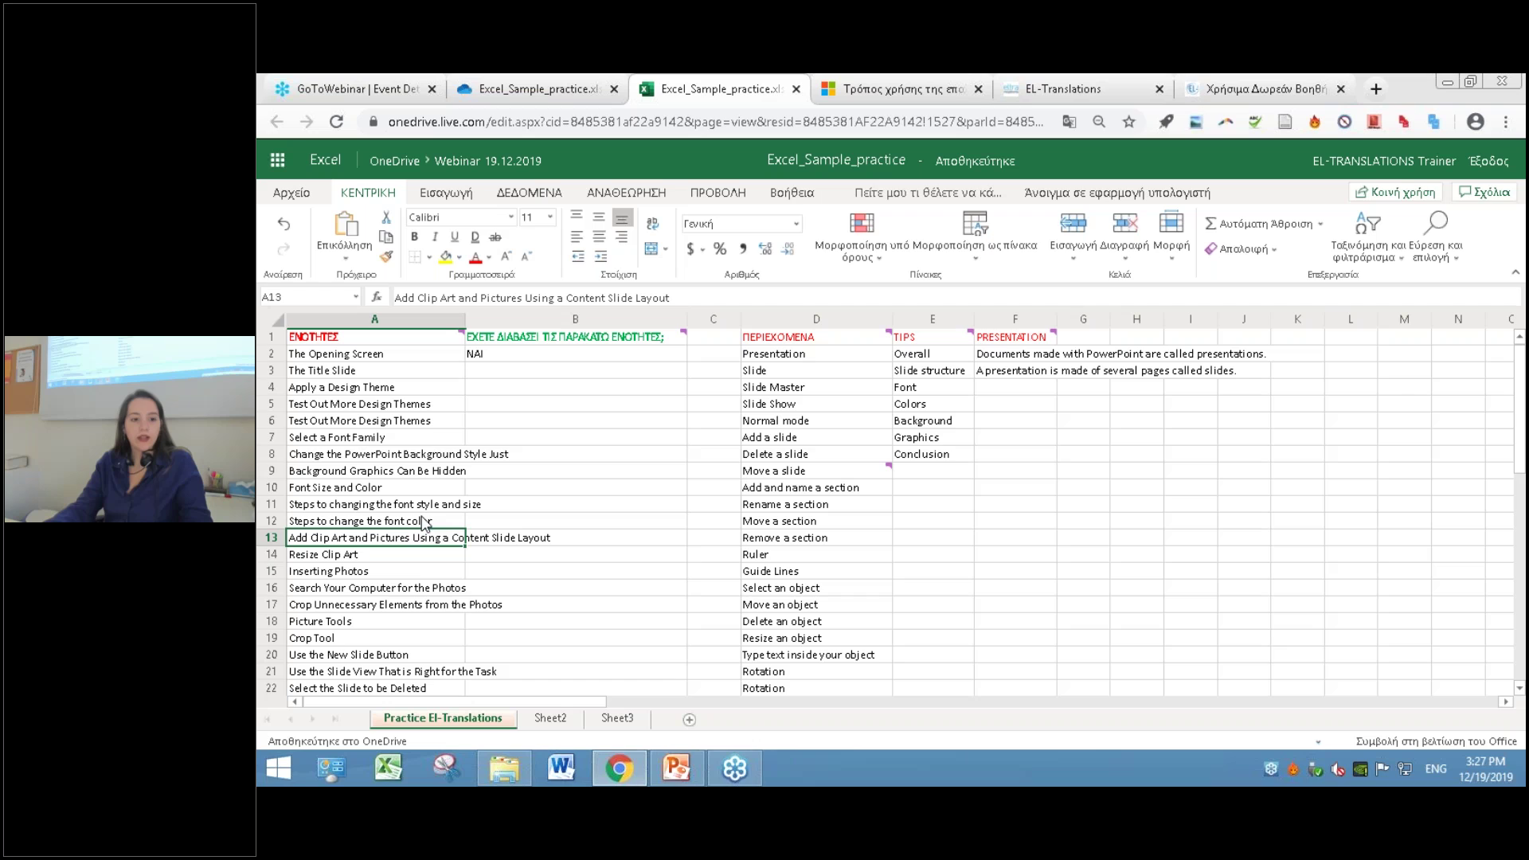
- Insert a line break after "Add Clip Art and" in cell A13, keeping the rest of the text intact
double_click(372, 541)
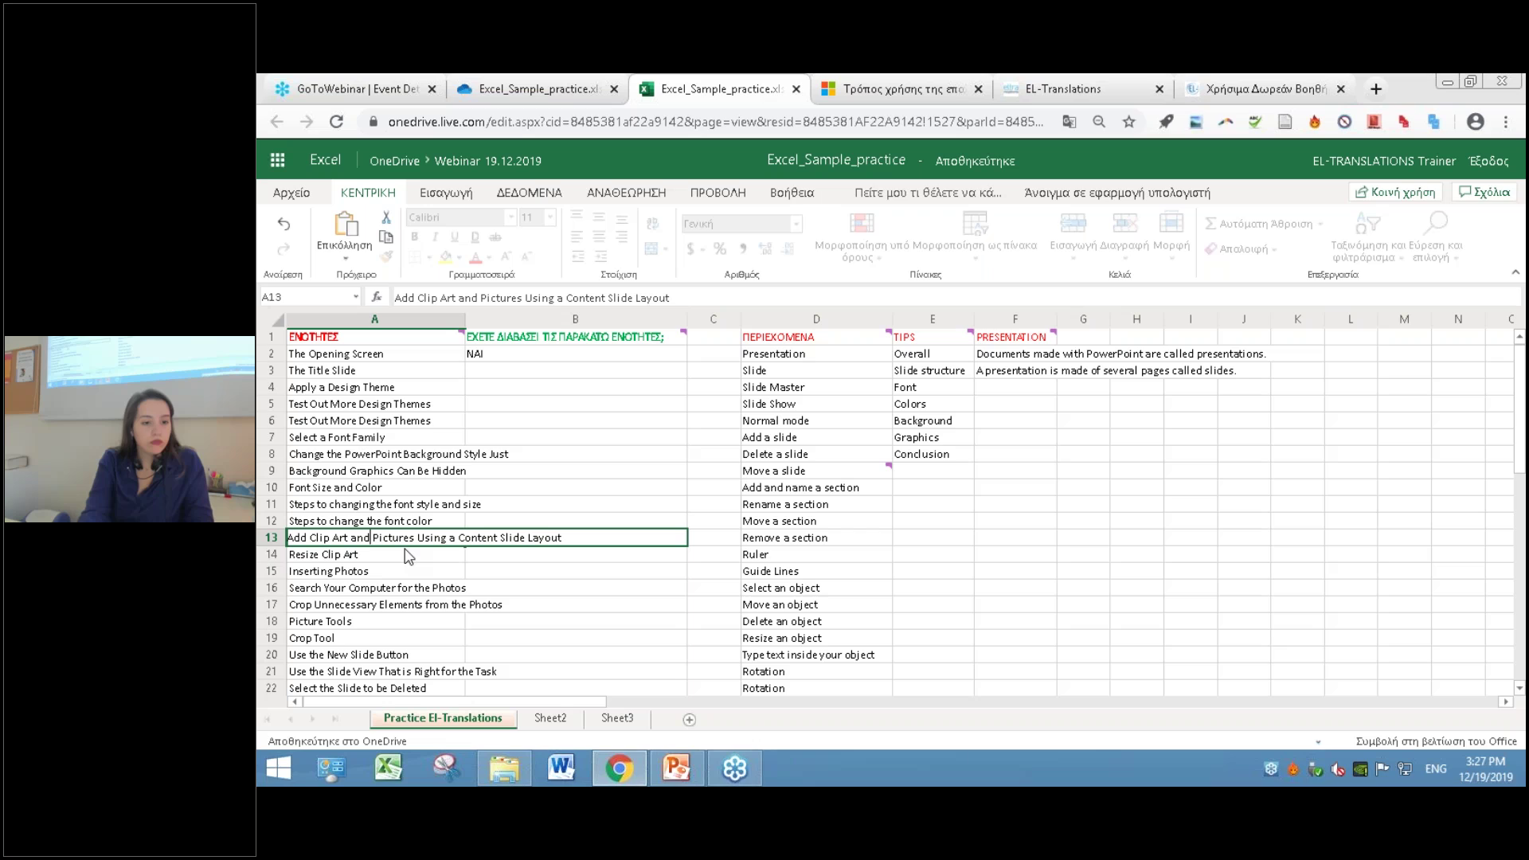
key("alt+Return")
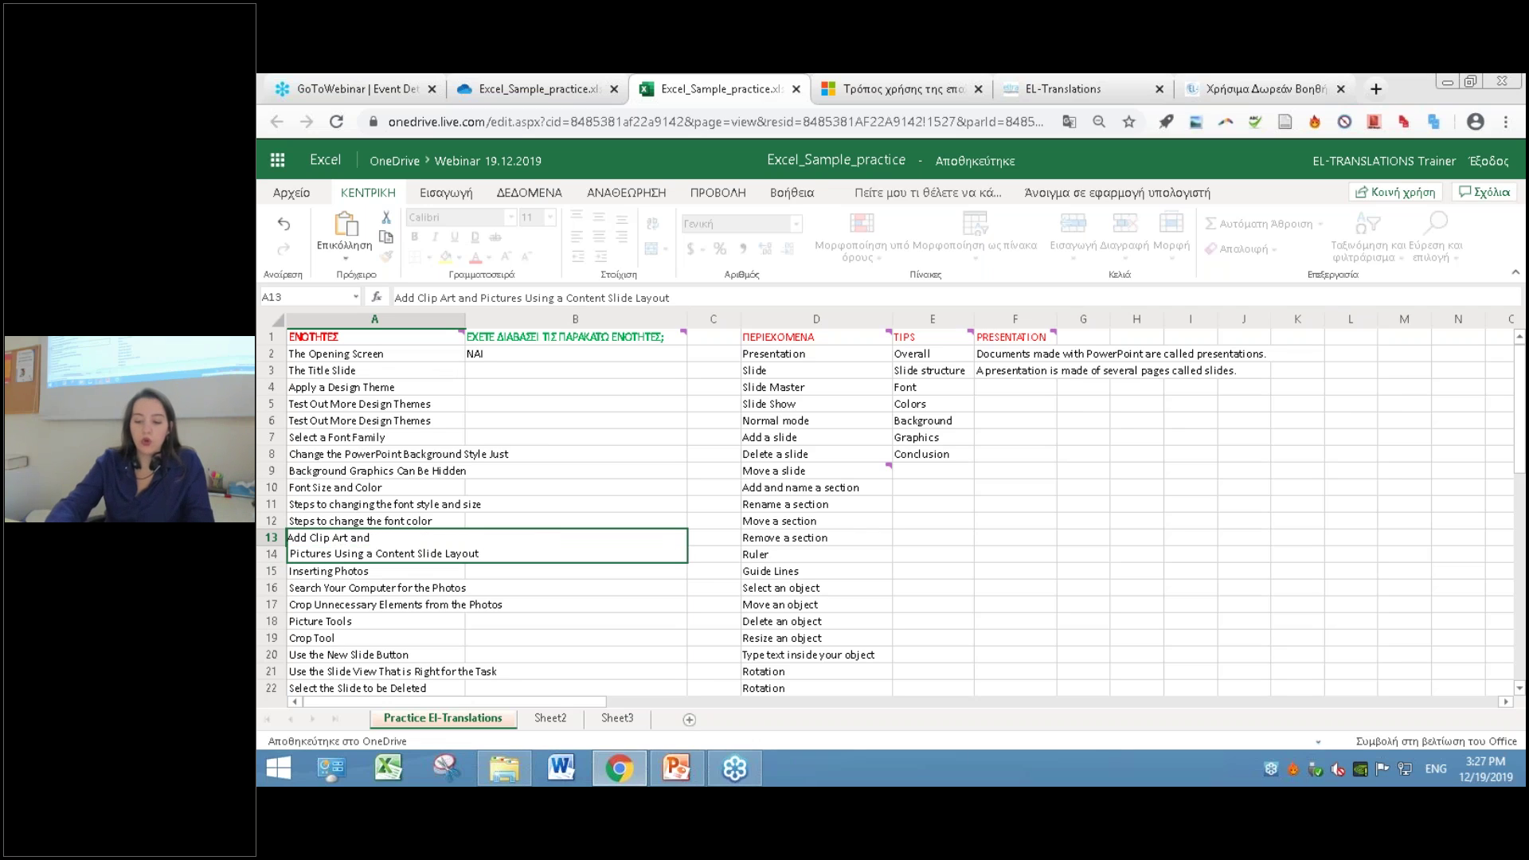
key("BackSpace")
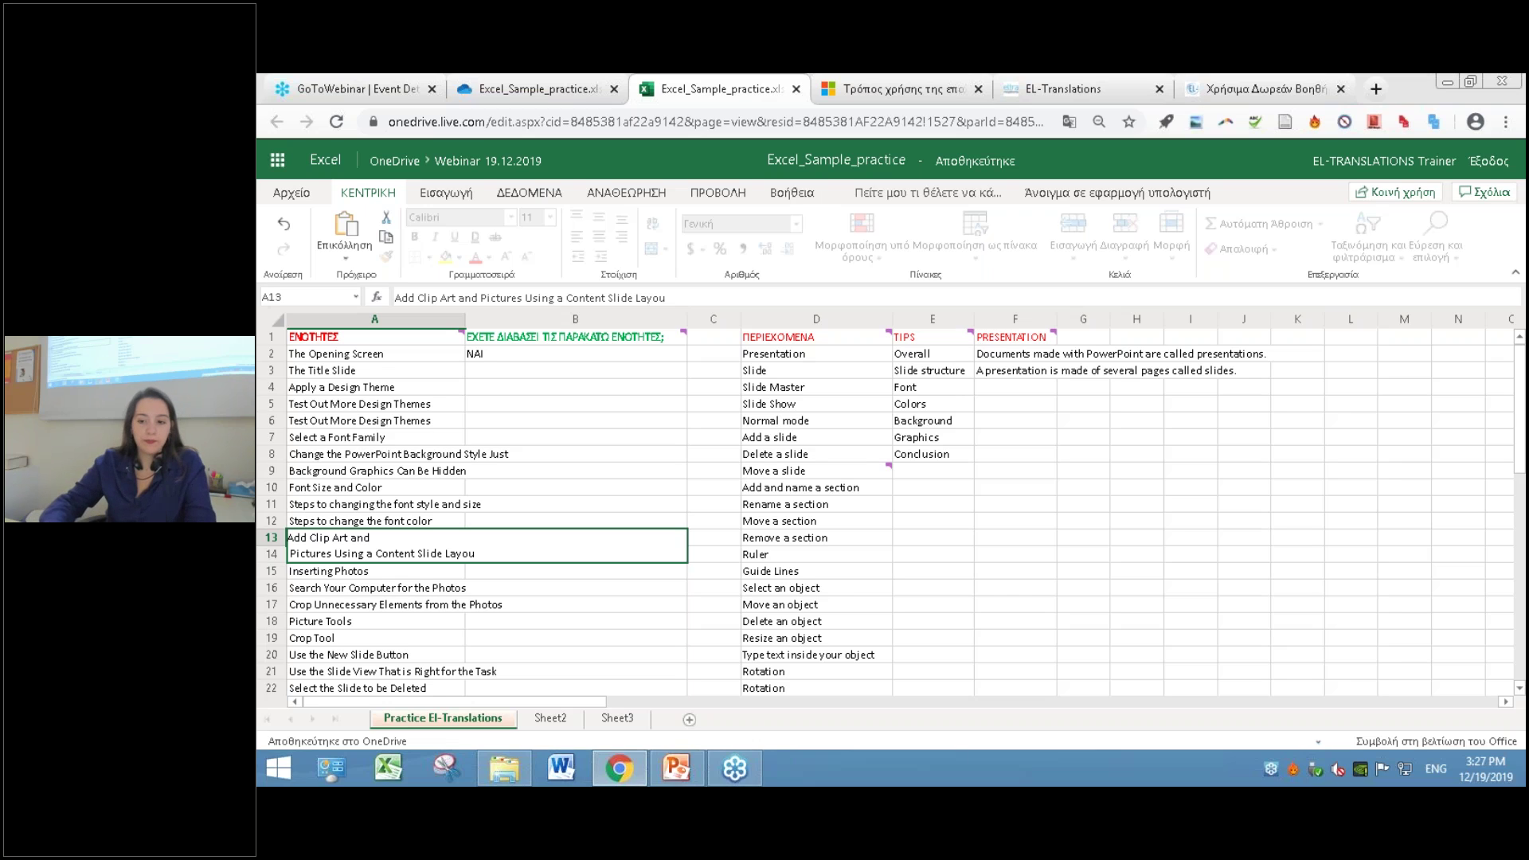
type("t")
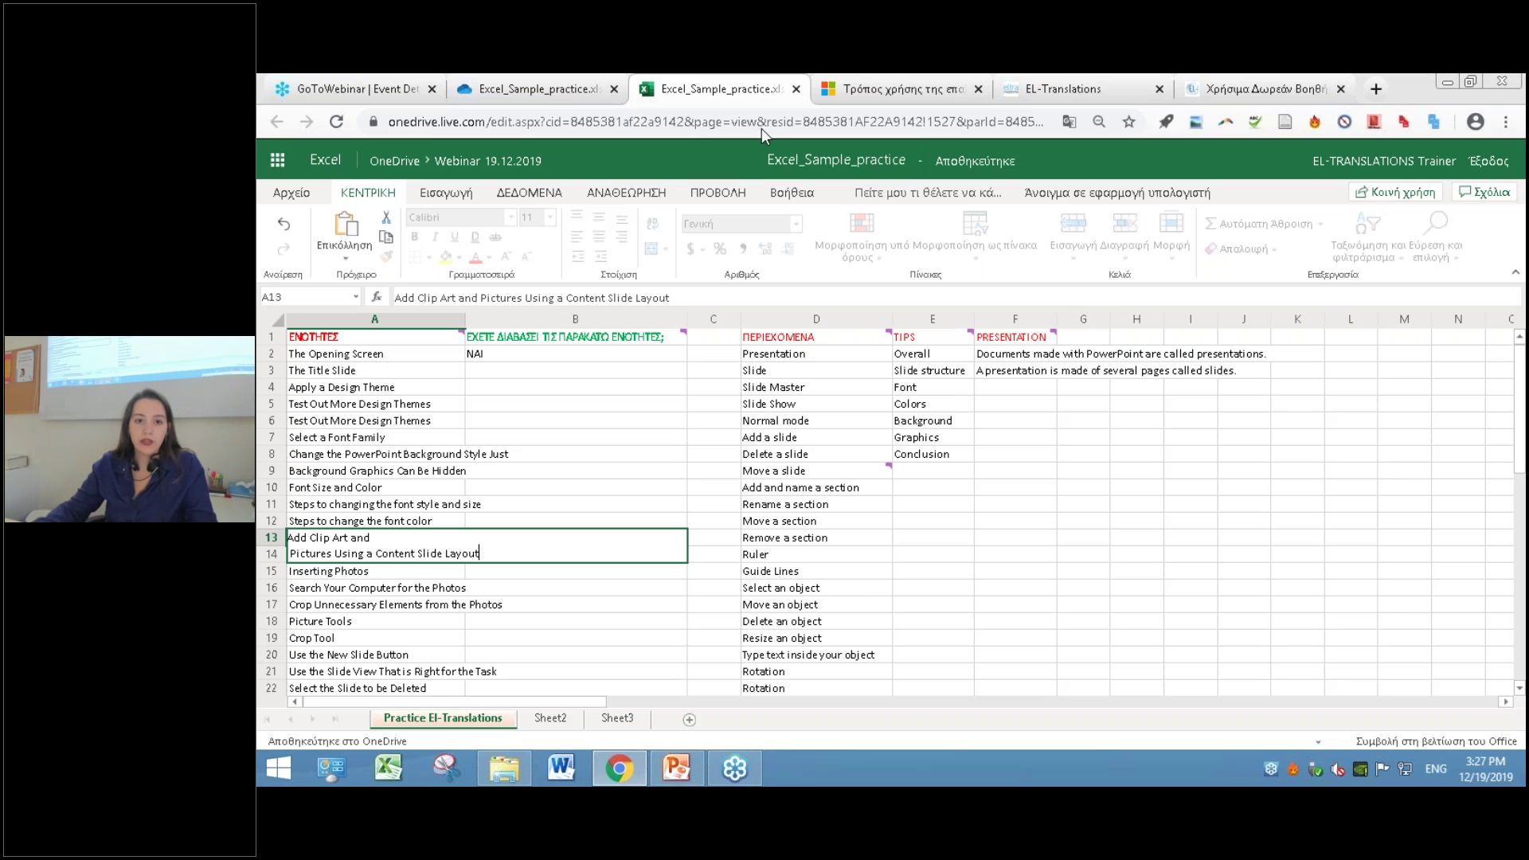
key("ctrl+Return")
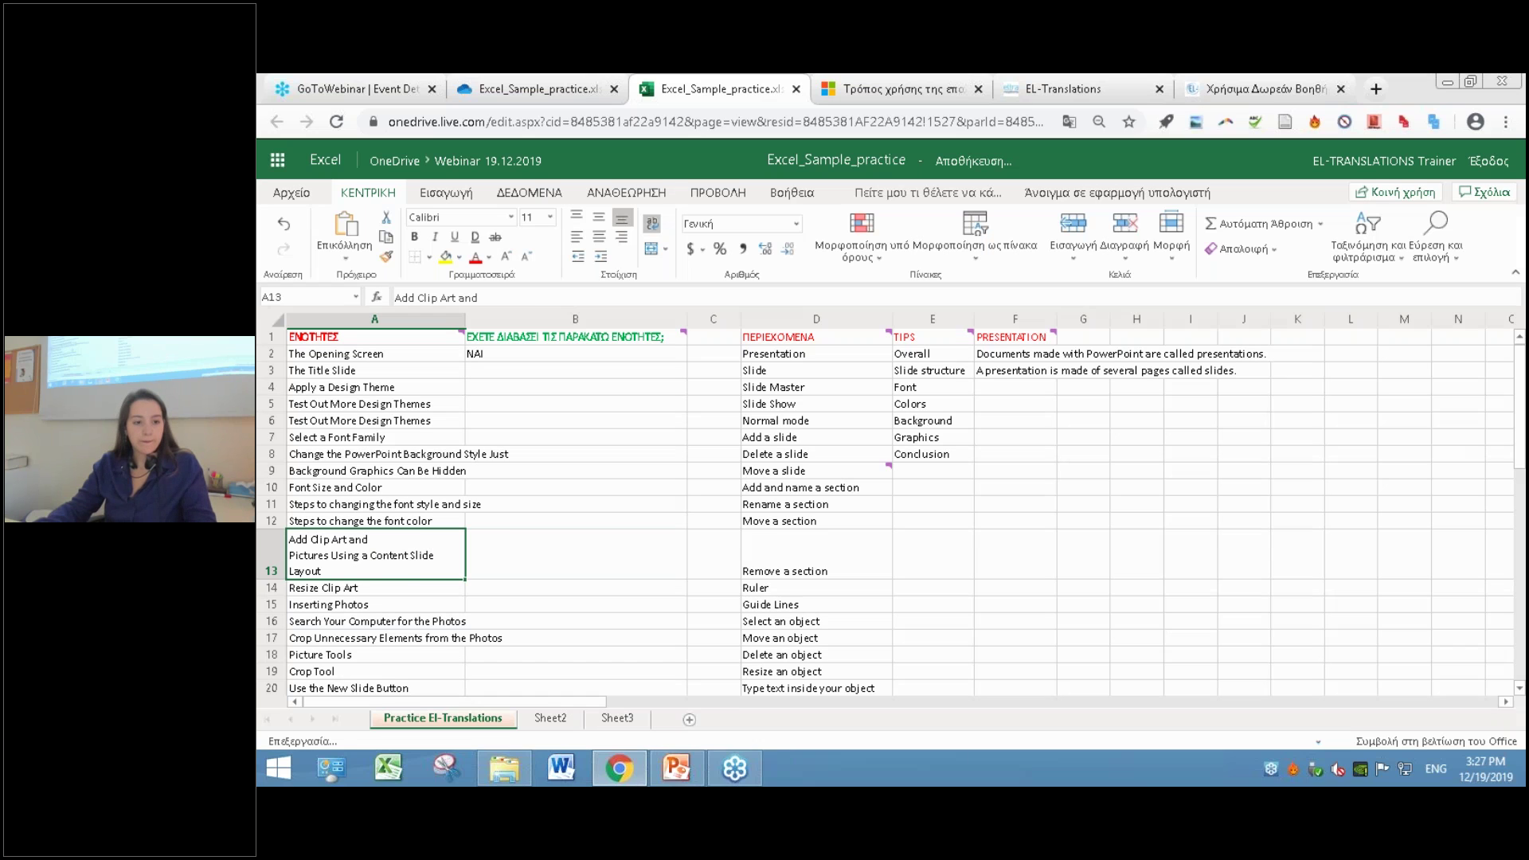
- Switch to PowerPoint and go through slides 24 and 25 on counting words and characters in Excel Online
left_click(677, 768)
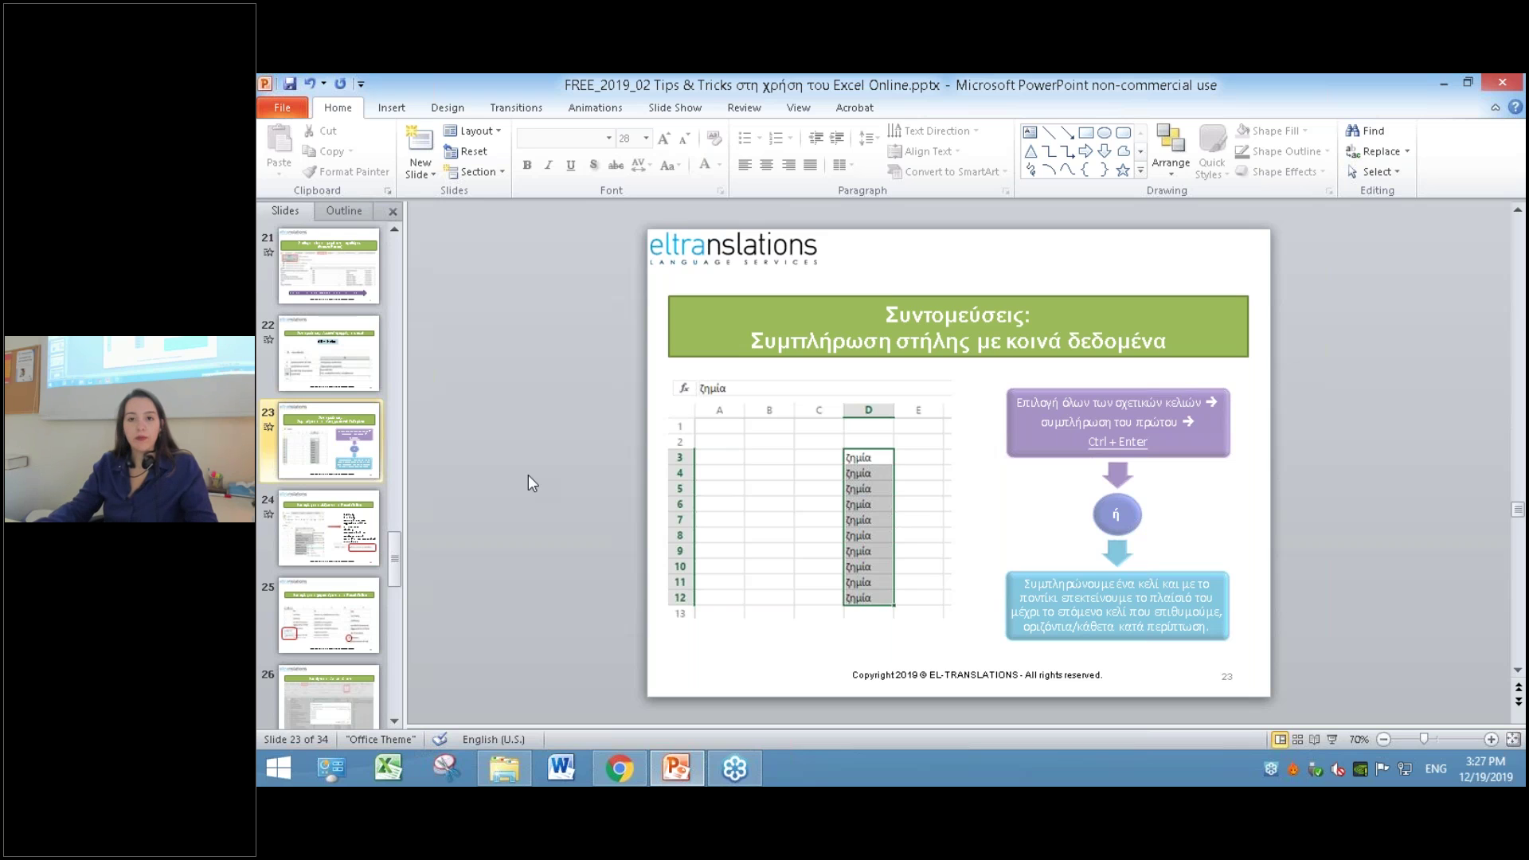
scroll(528, 475, "down", 1)
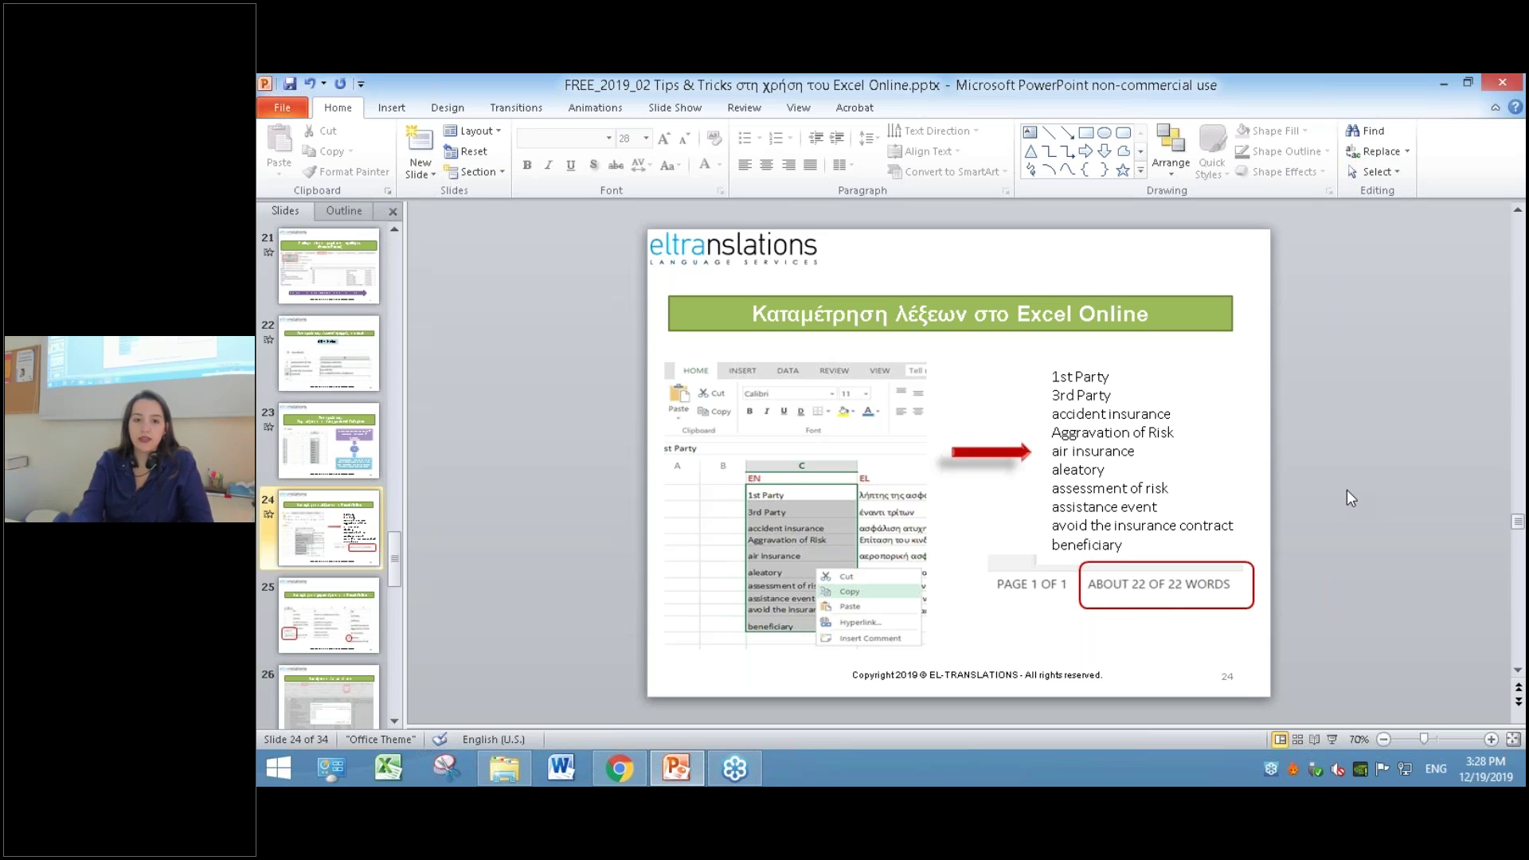
scroll(1346, 490, "down", 1)
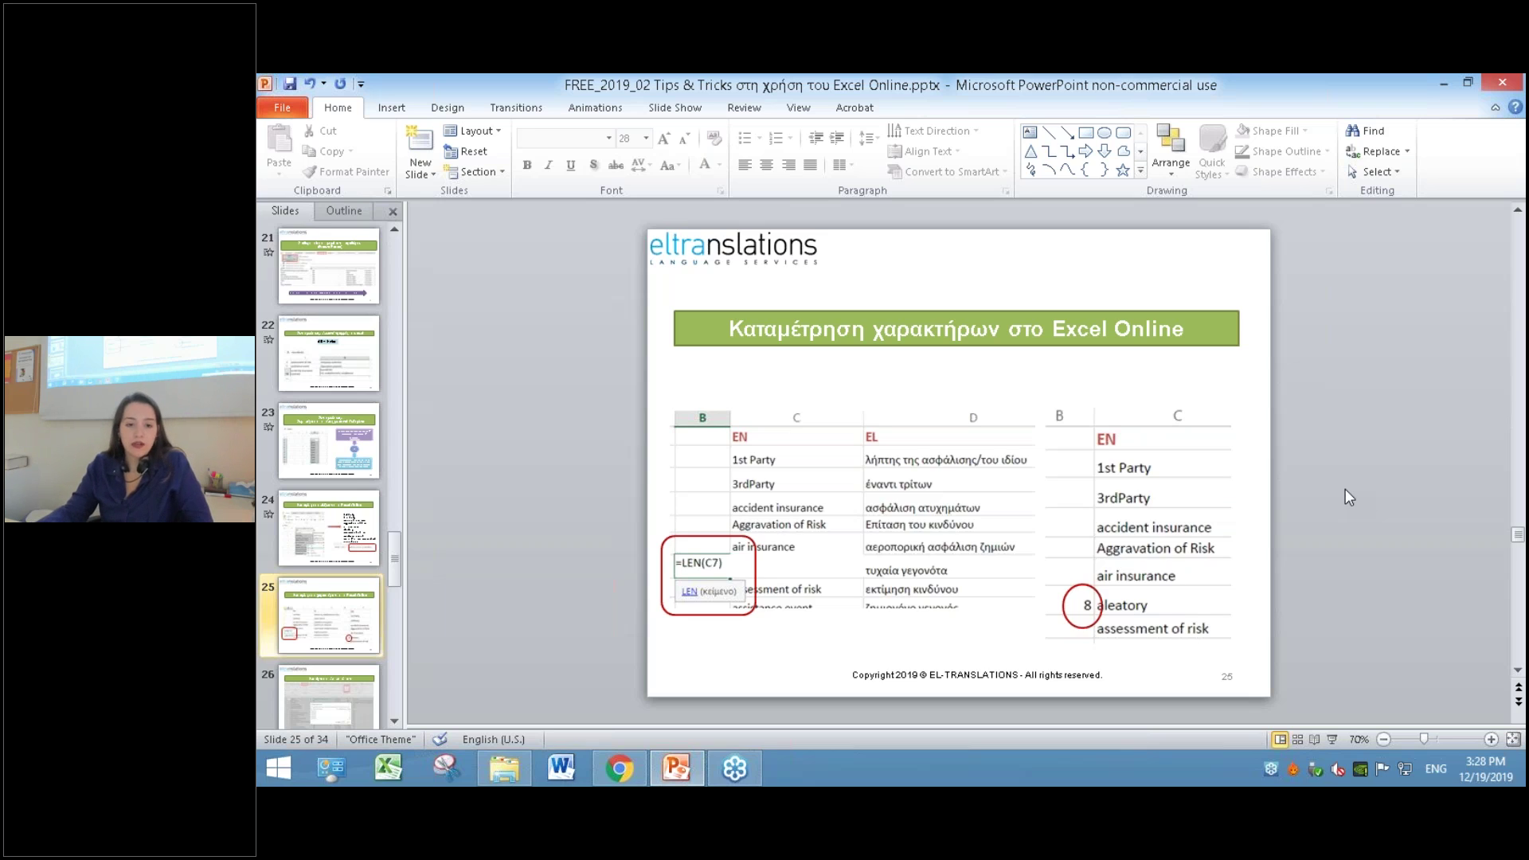
- Switch back to the Excel Online workbook and enter the character-count formula =LEN(A27) in cell B22
left_click(1445, 80)
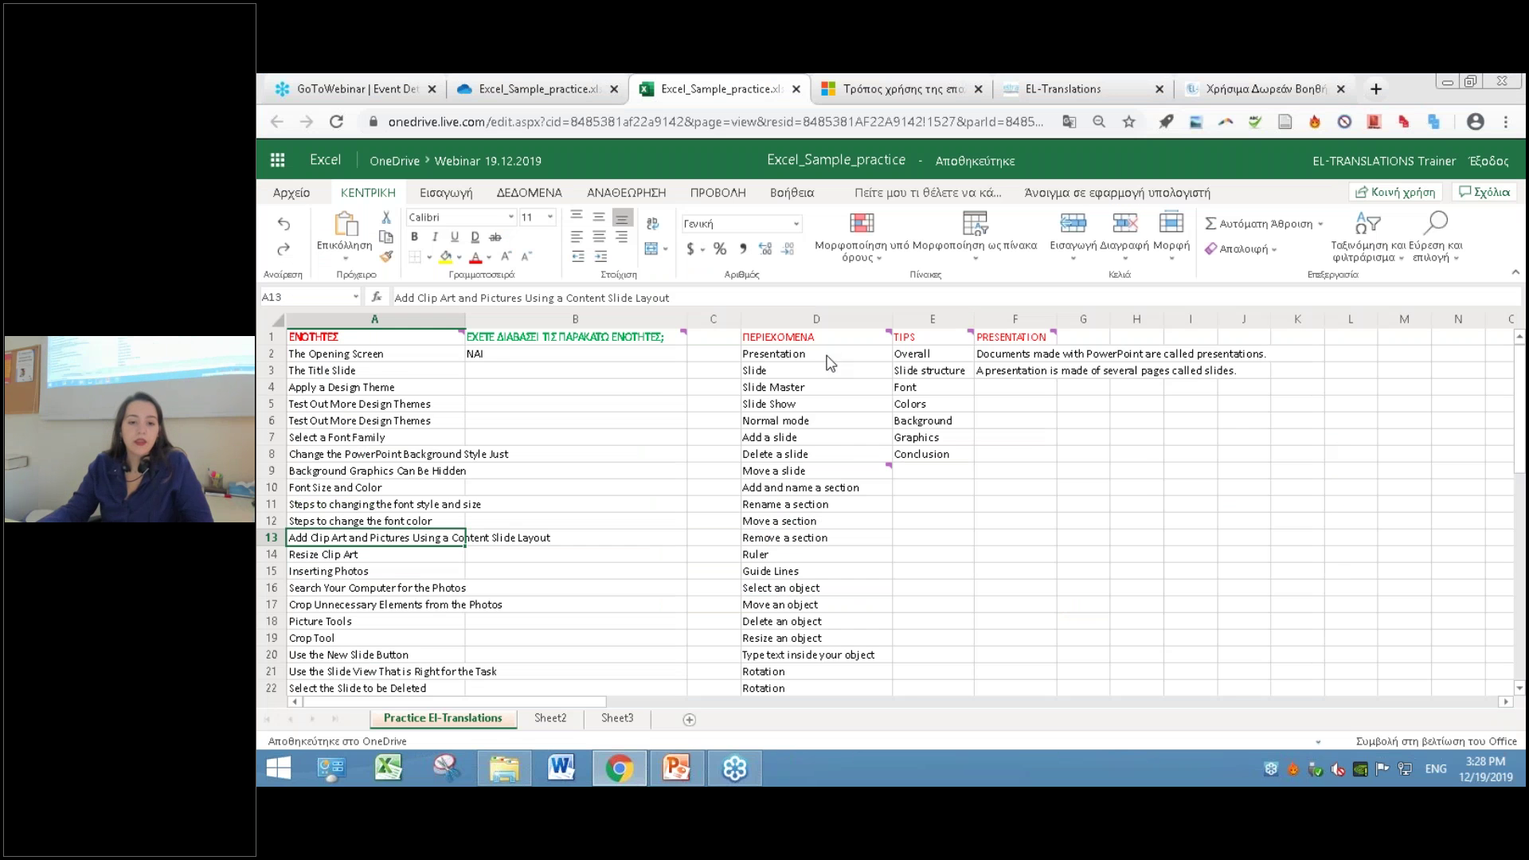
scroll(803, 556, "down", 5)
scroll(803, 556, "up", 5)
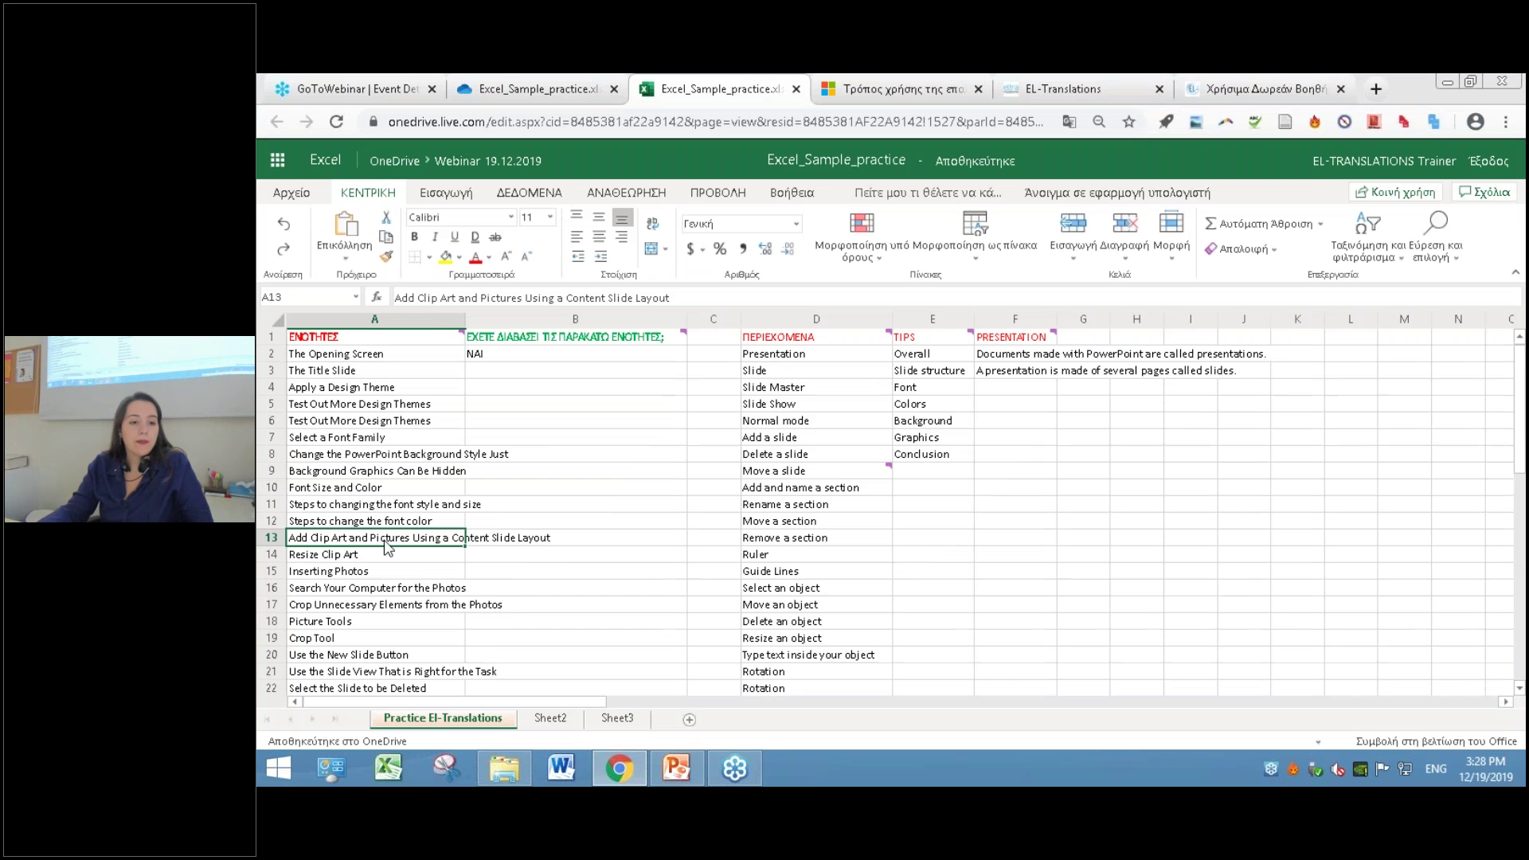
scroll(434, 594, "down", 7)
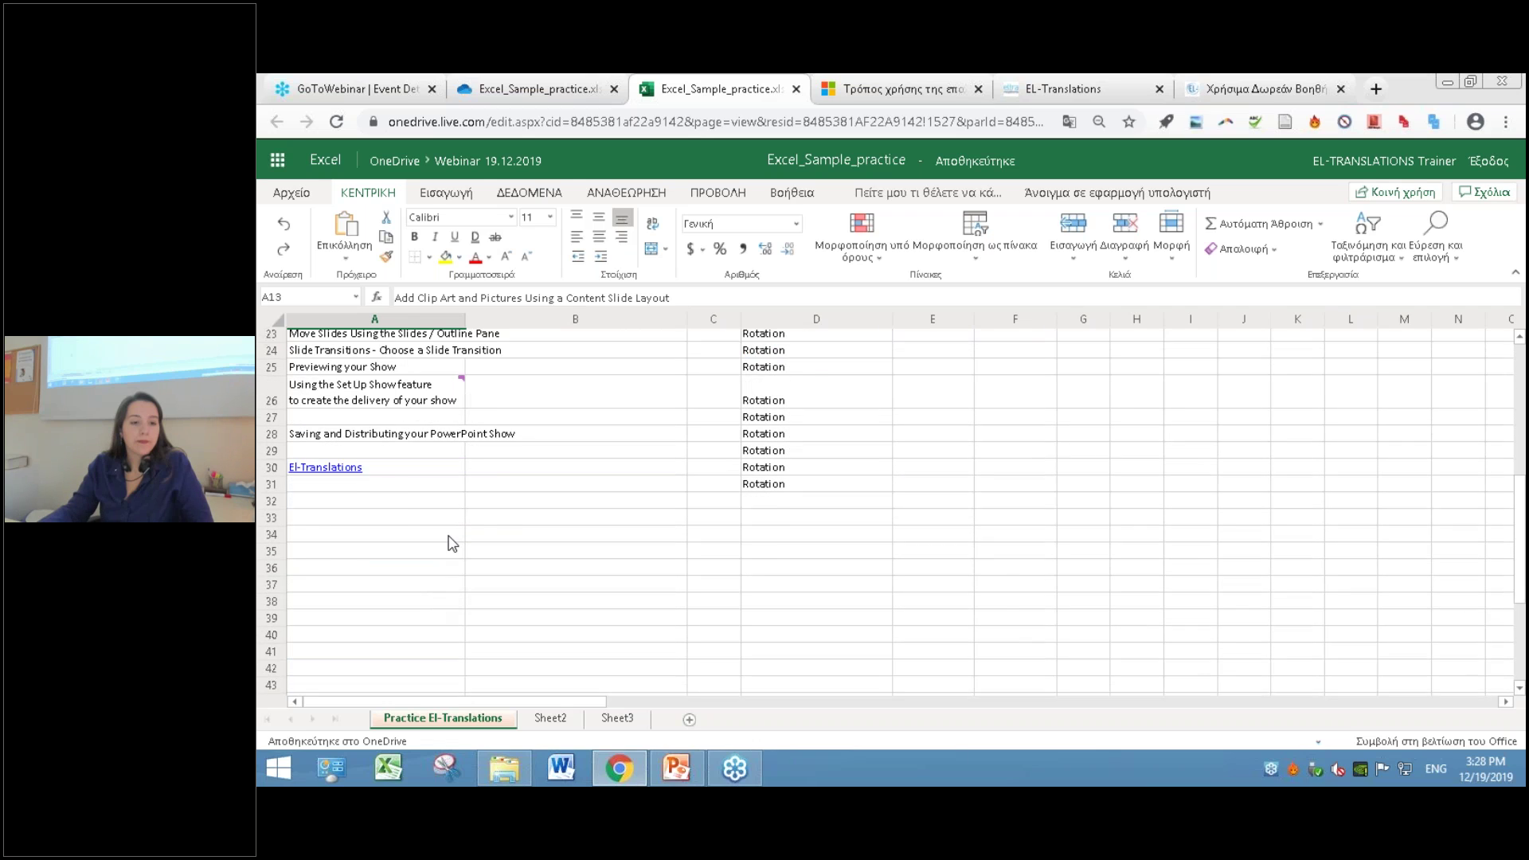
scroll(442, 557, "up", 2)
left_click(436, 494)
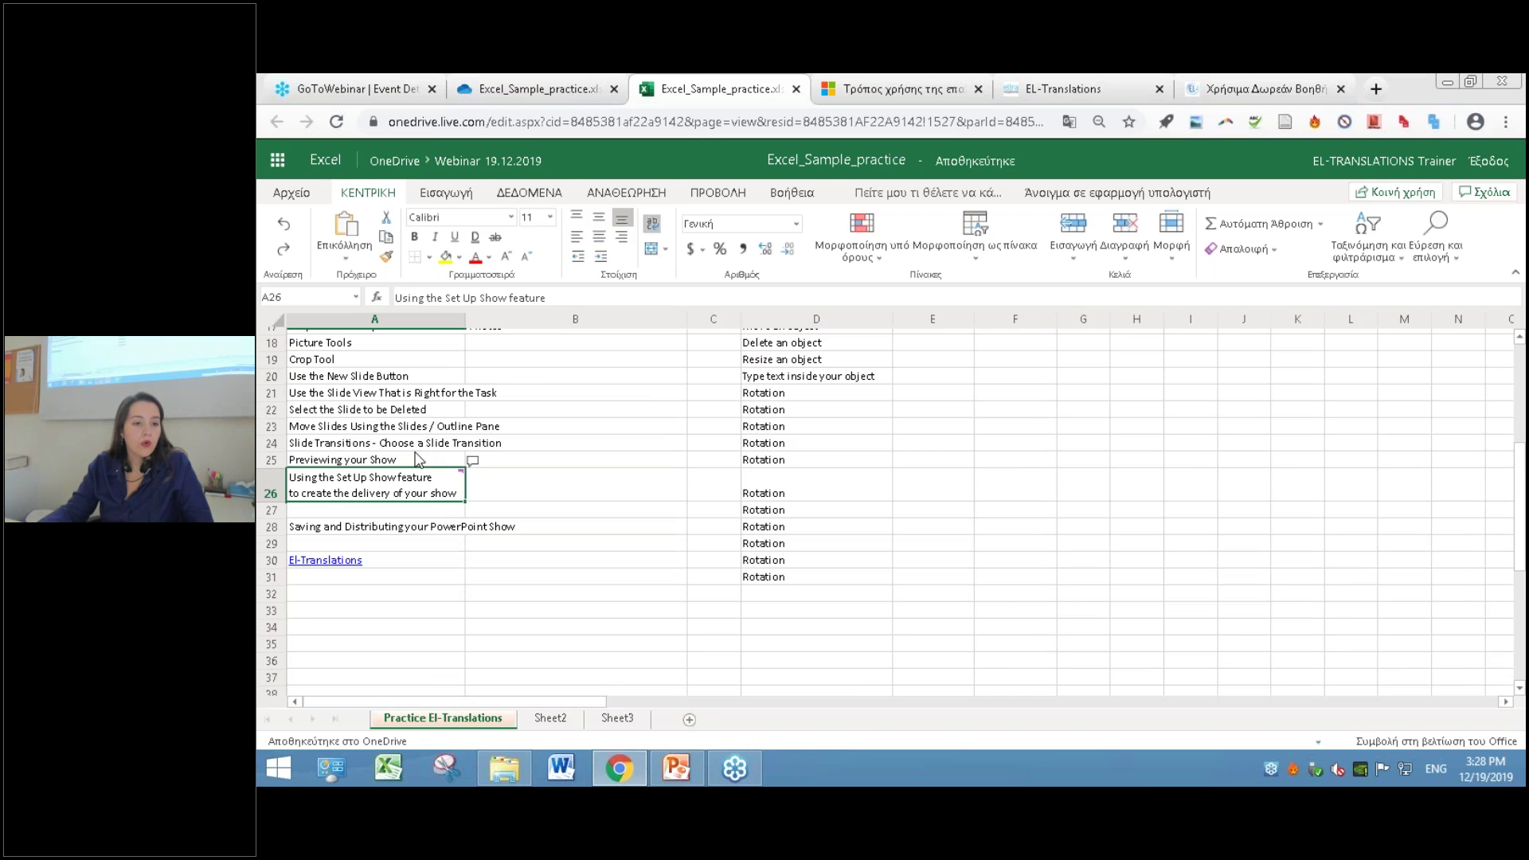
left_click(430, 411)
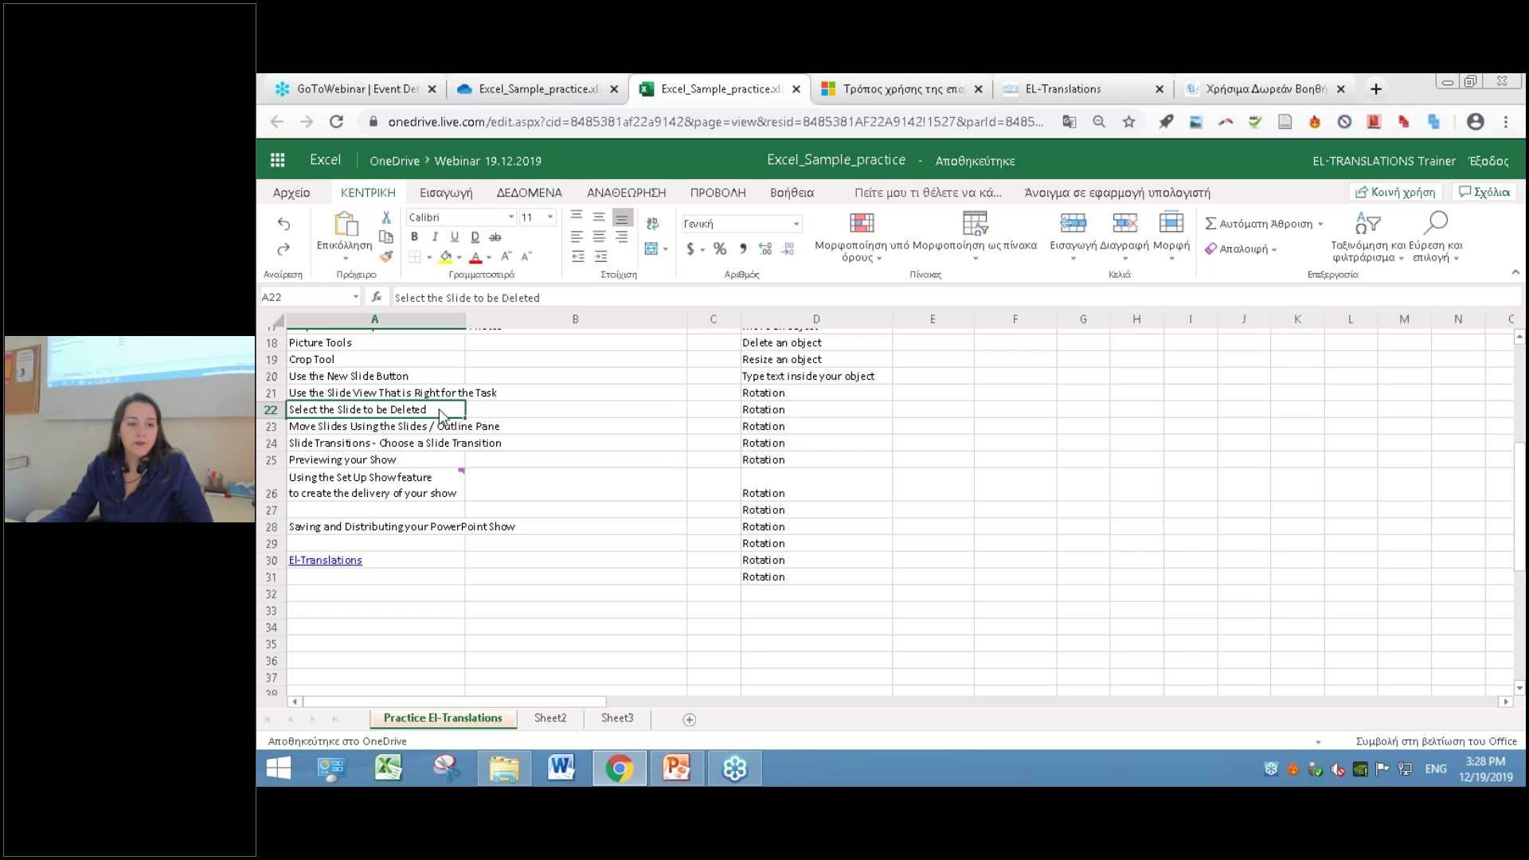
left_click(472, 414)
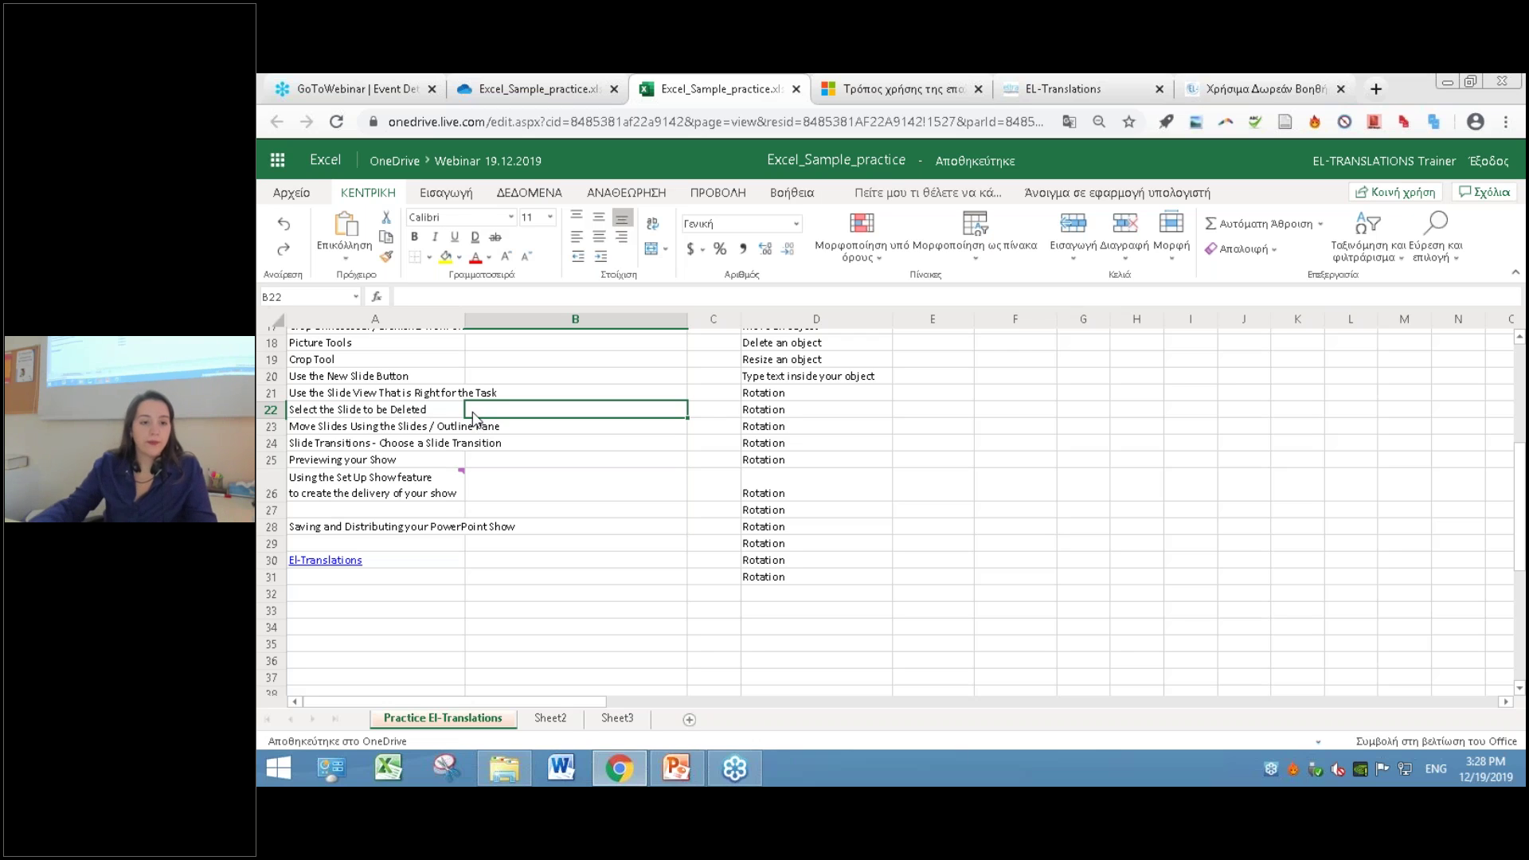
type("=")
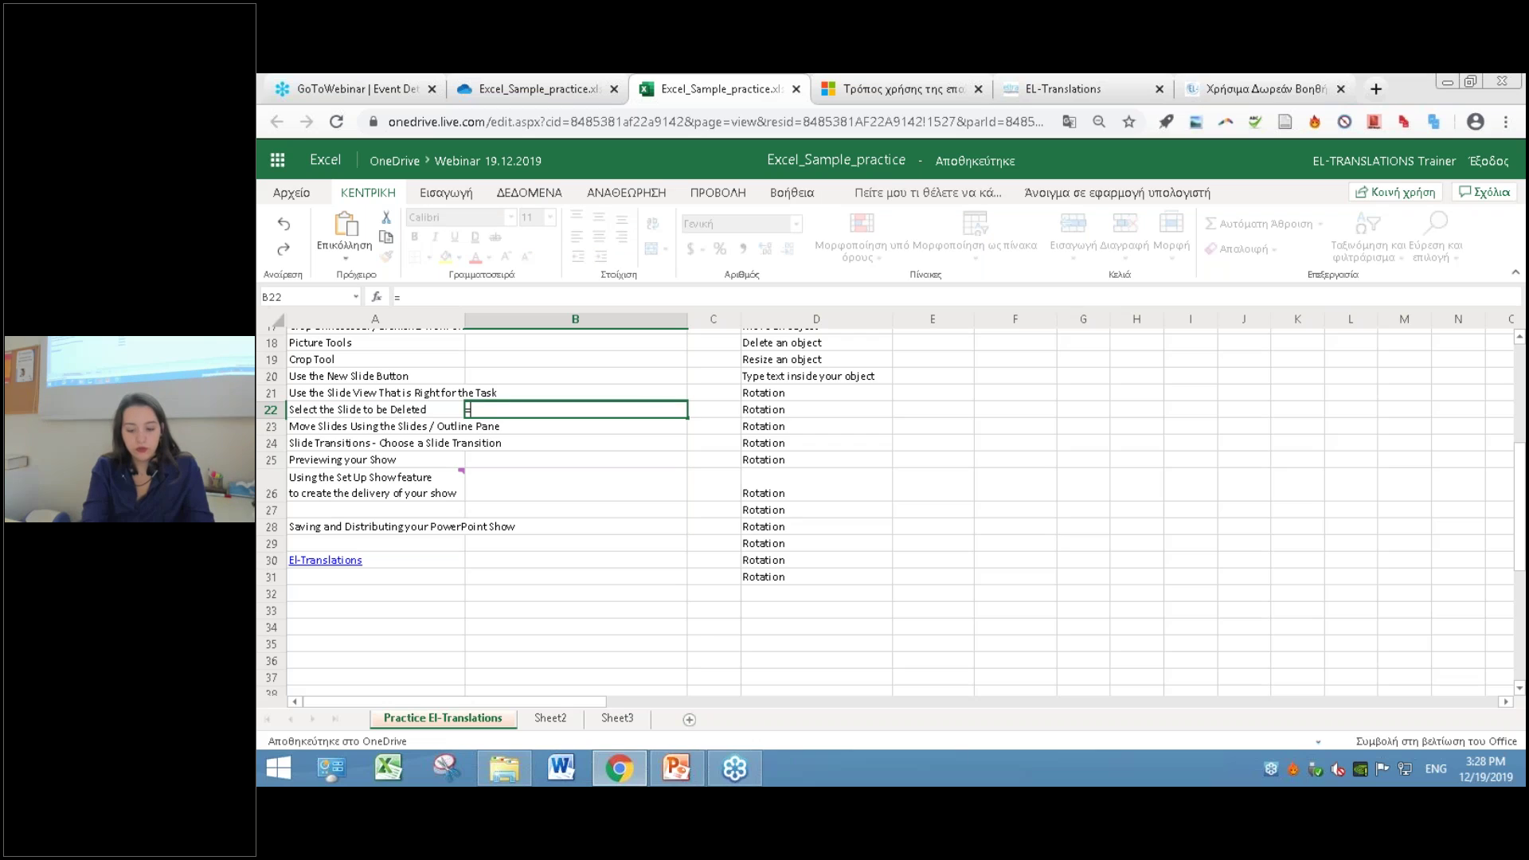
type("LEN(")
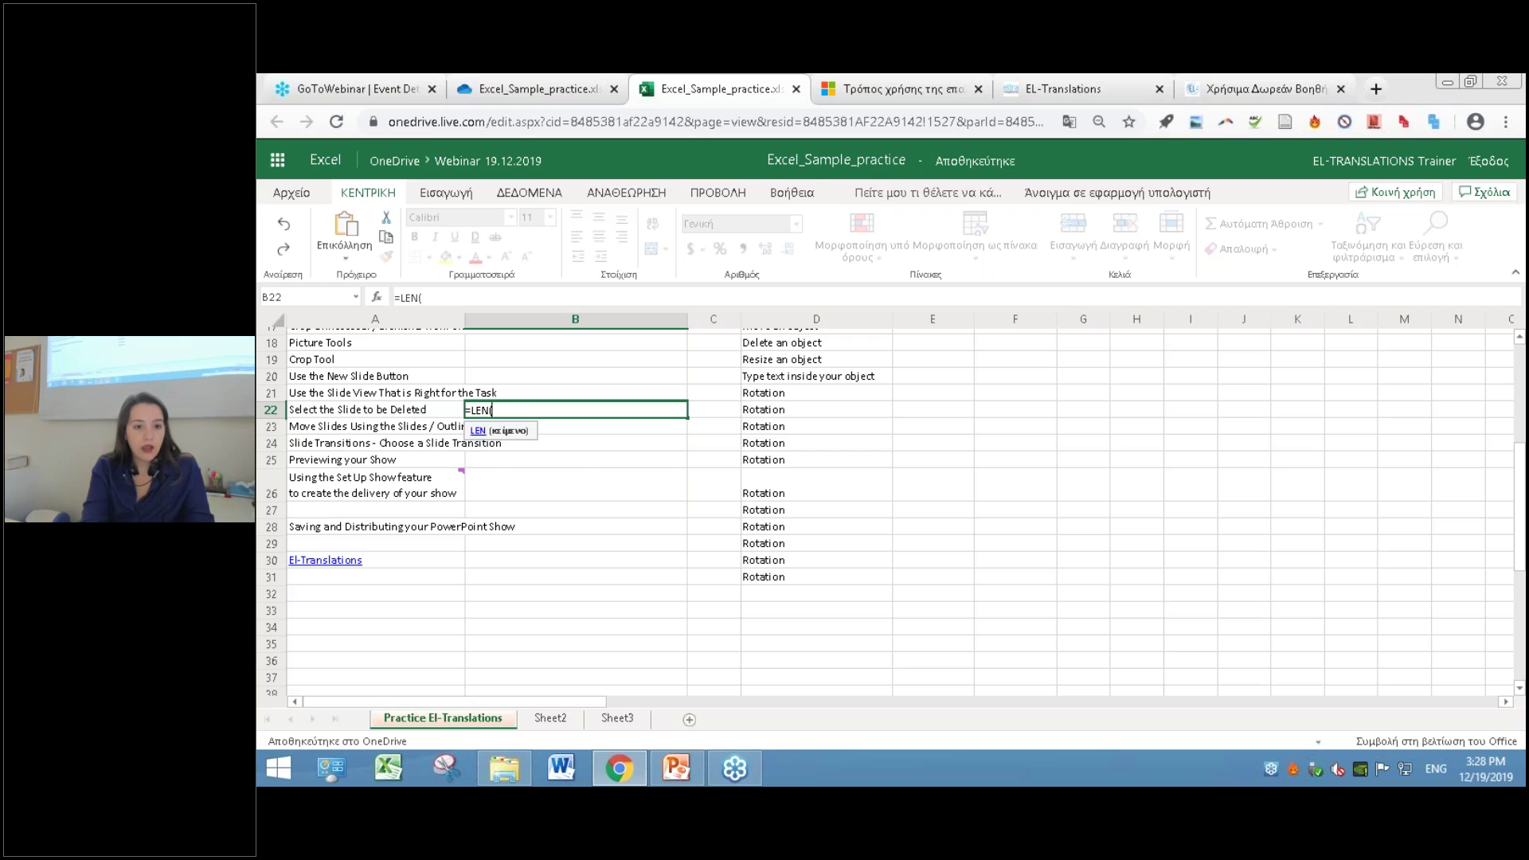
type("A27")
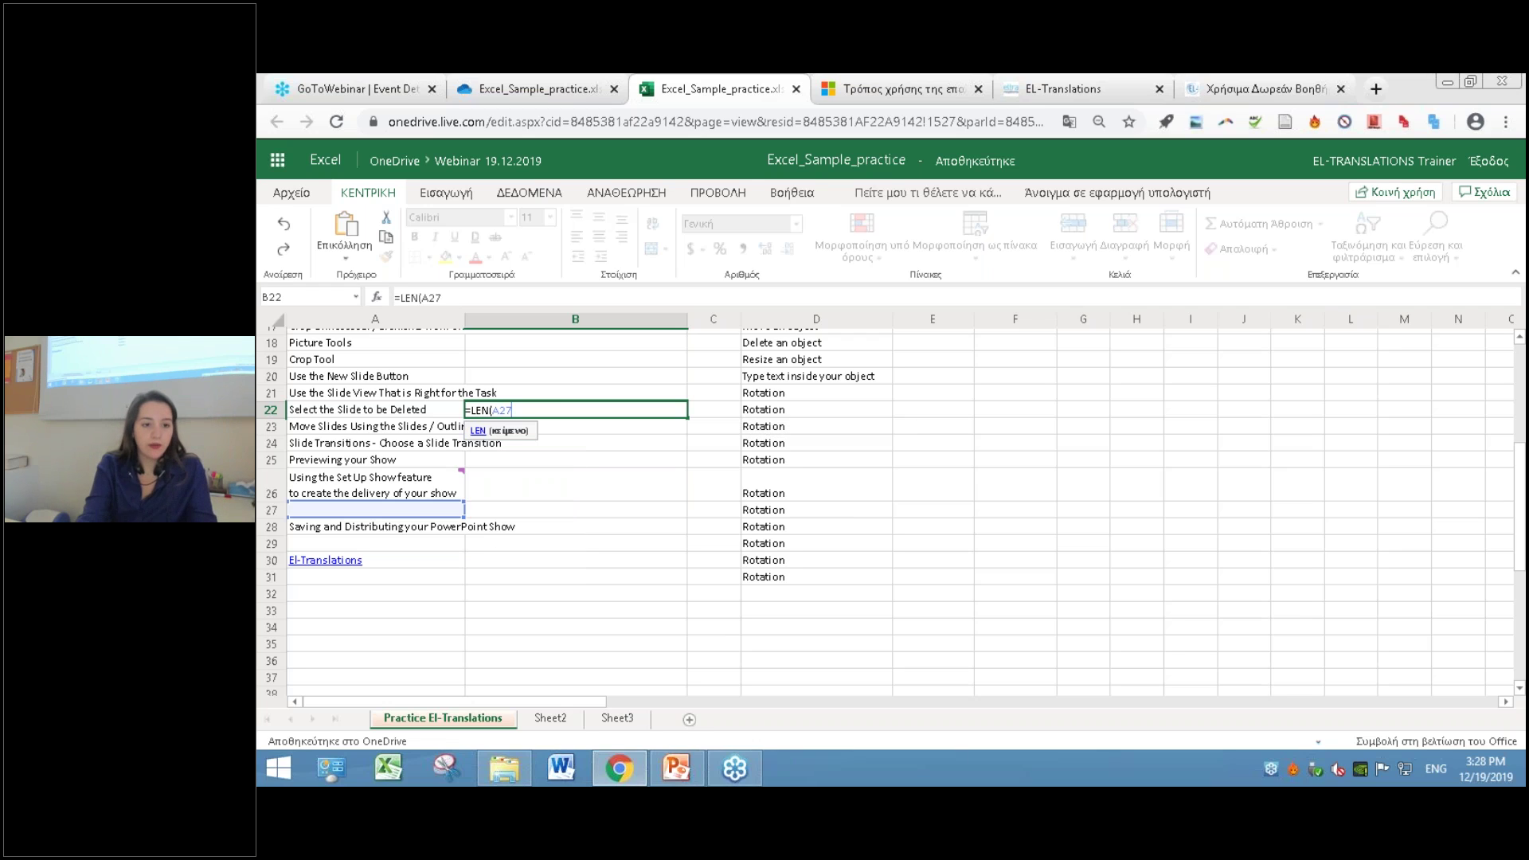
type(")")
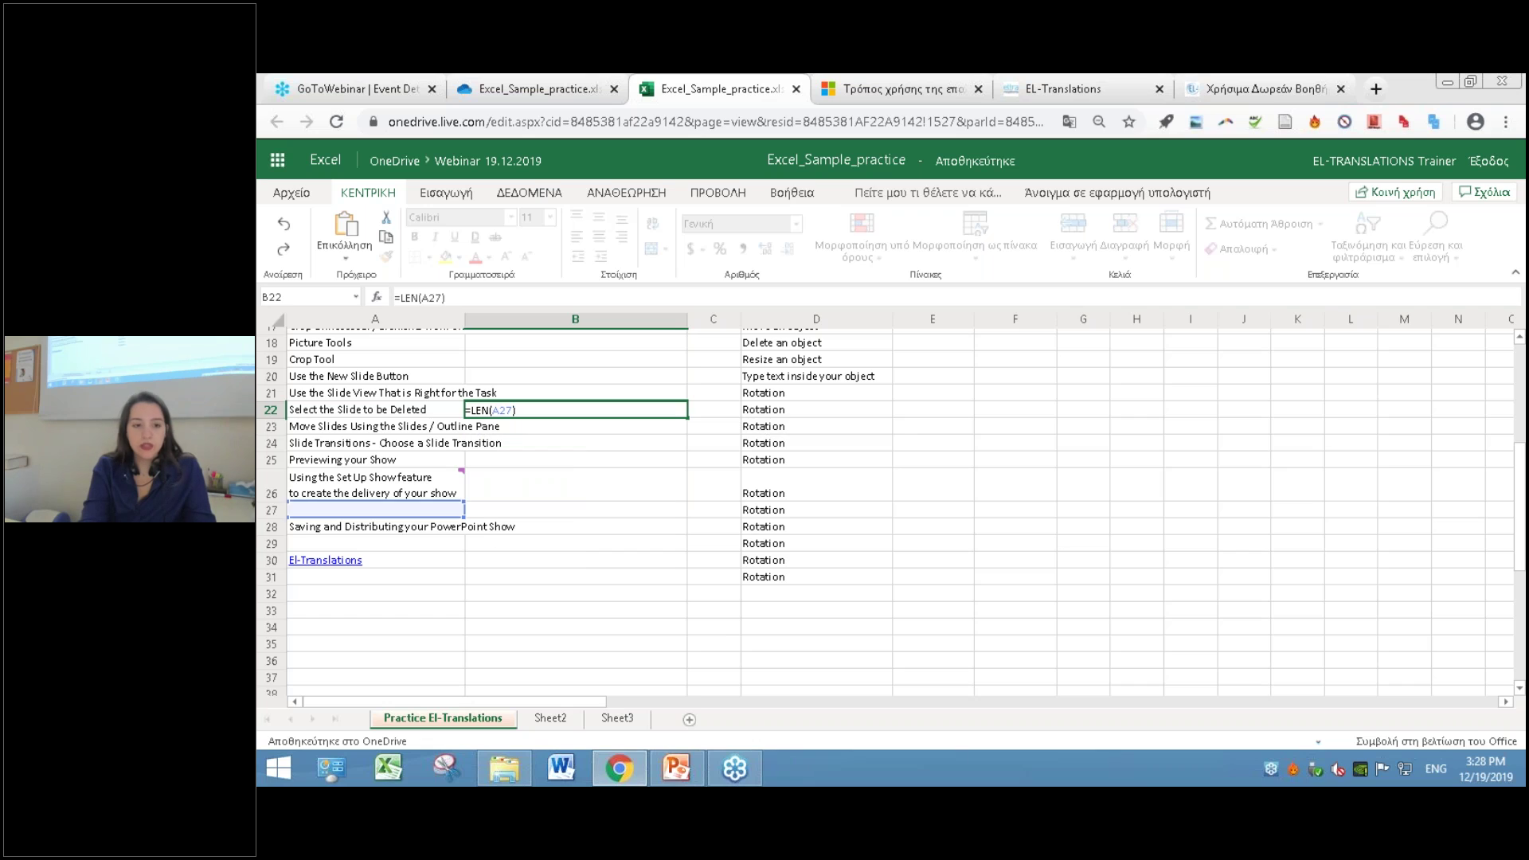
key("Return")
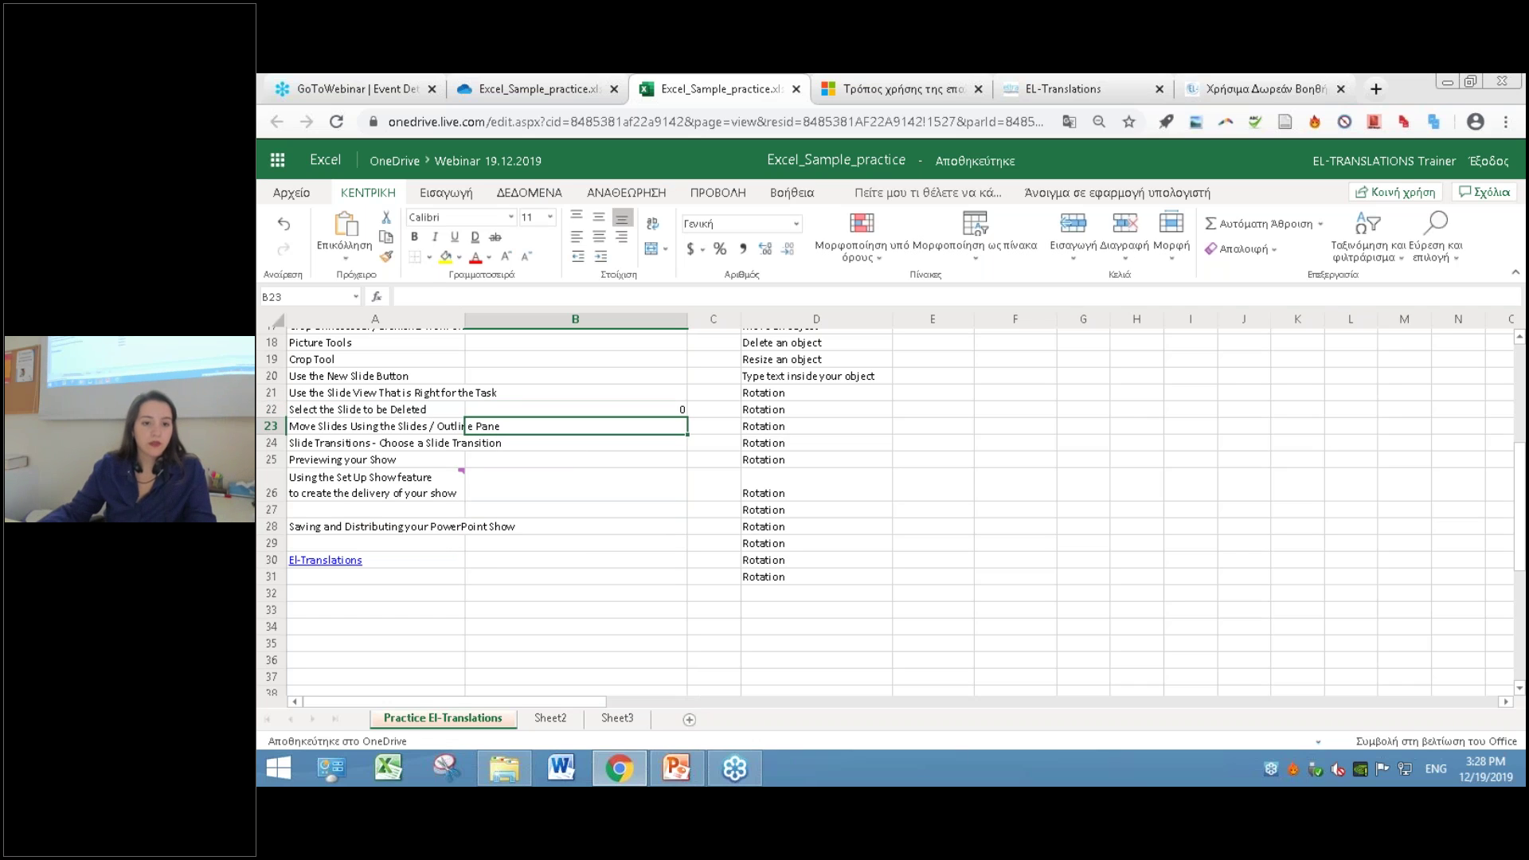
- Switch to PowerPoint to check the LEN formula example on slide 25
left_click(677, 768)
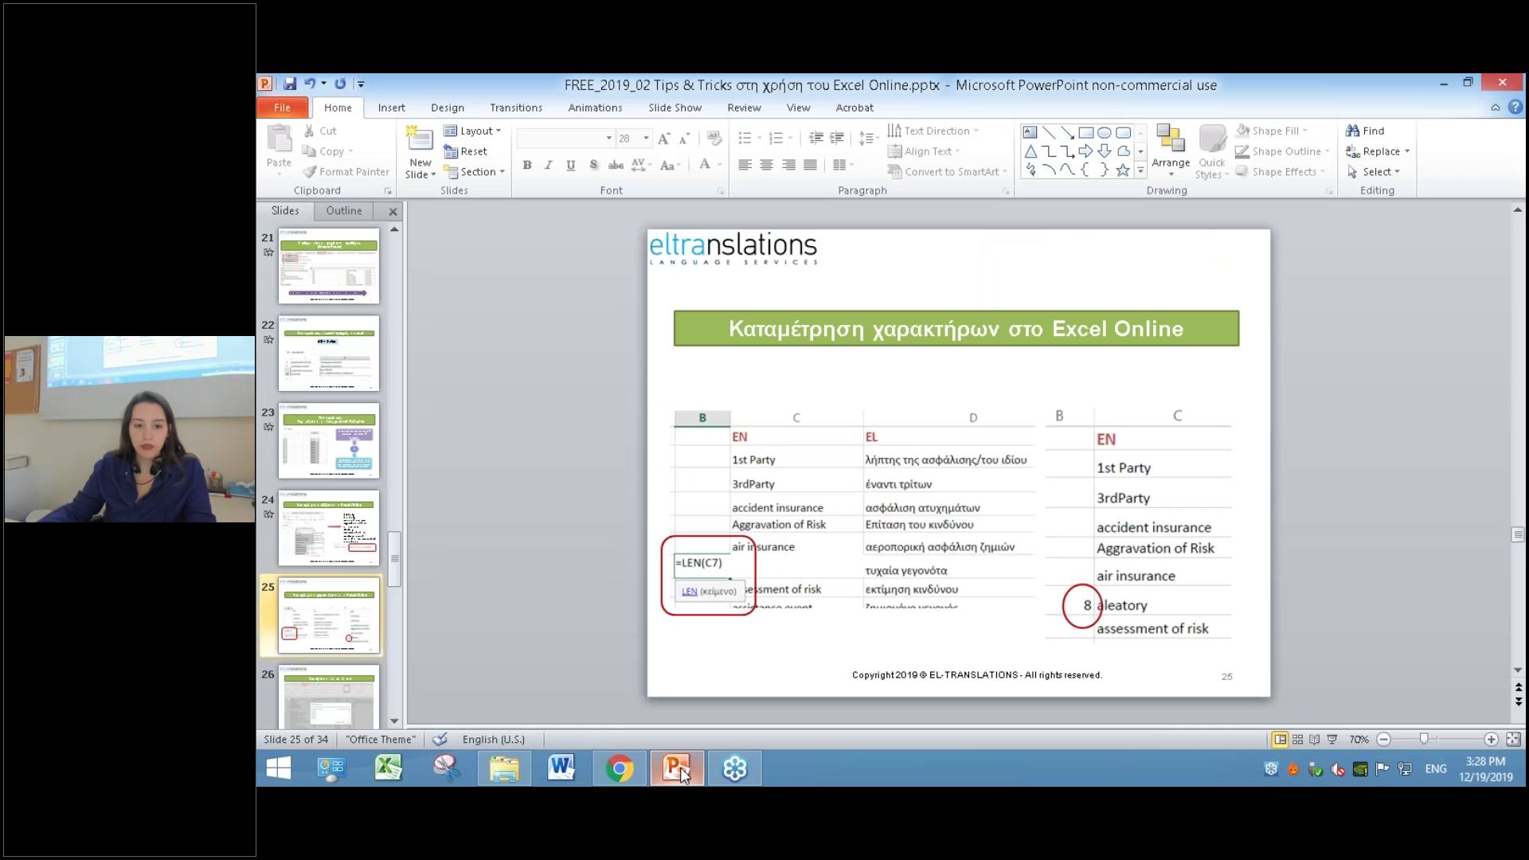
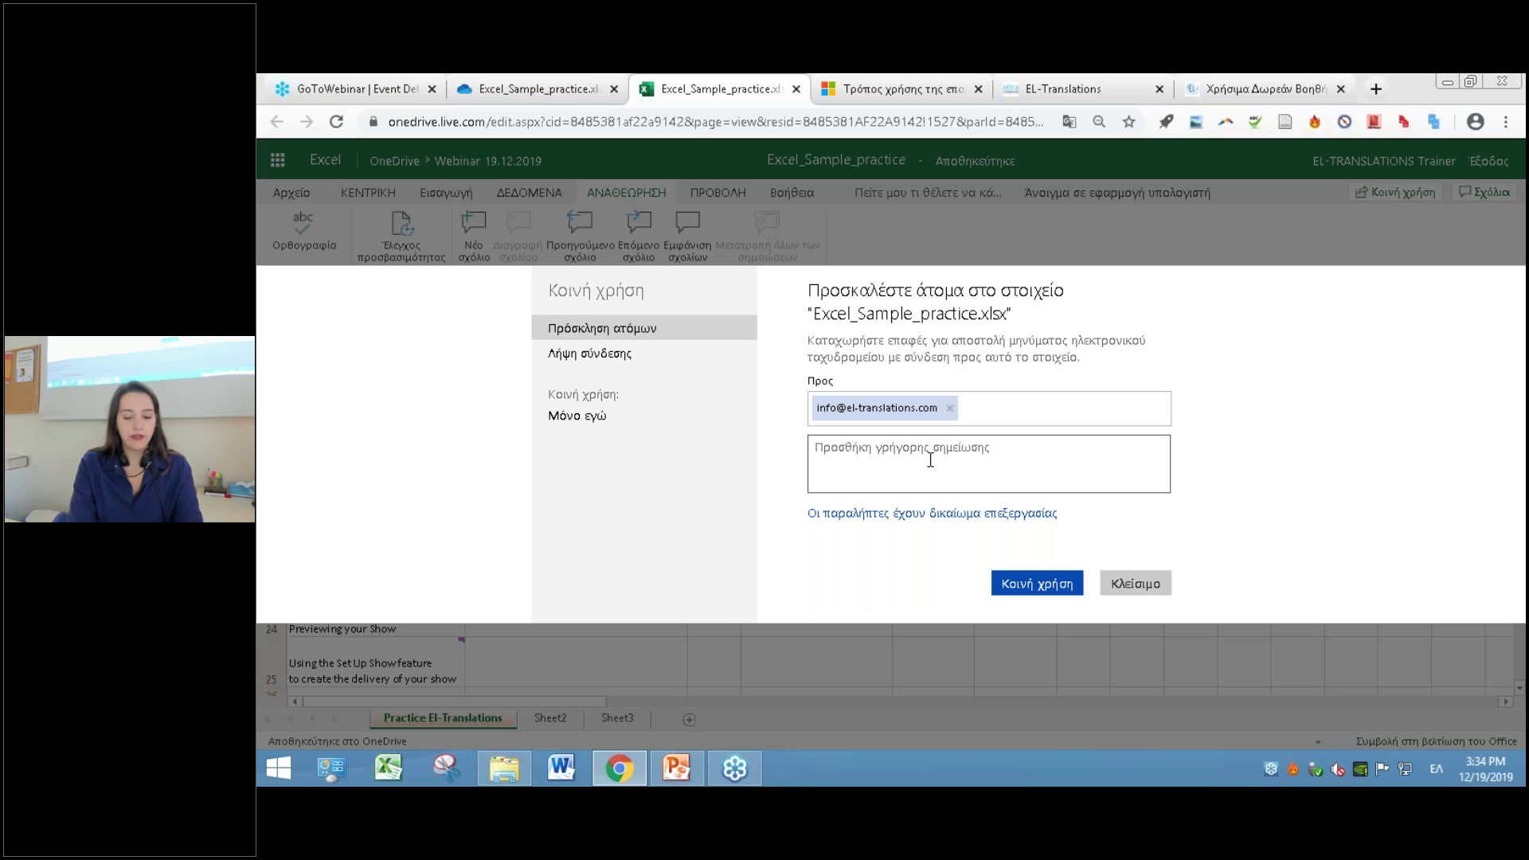
- Write the note "Προς διόρθωση" in the sharing invitation for Excel_Sample_practice.xlsx
type("Π")
key("BackSpace")
type("Προ")
key("BackSpace")
type("π")
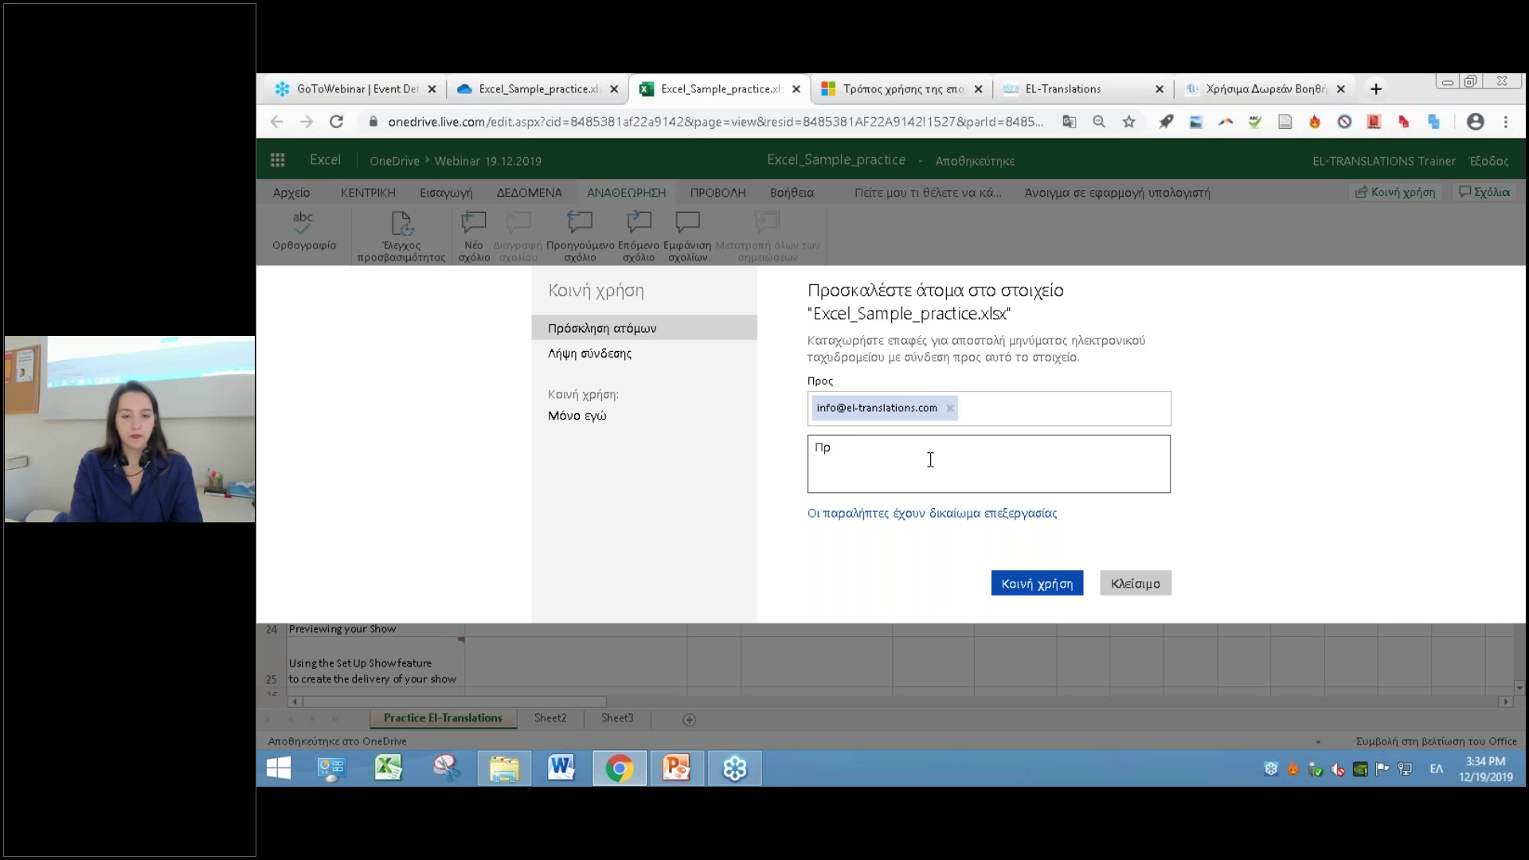
type("ος διόρθωση")
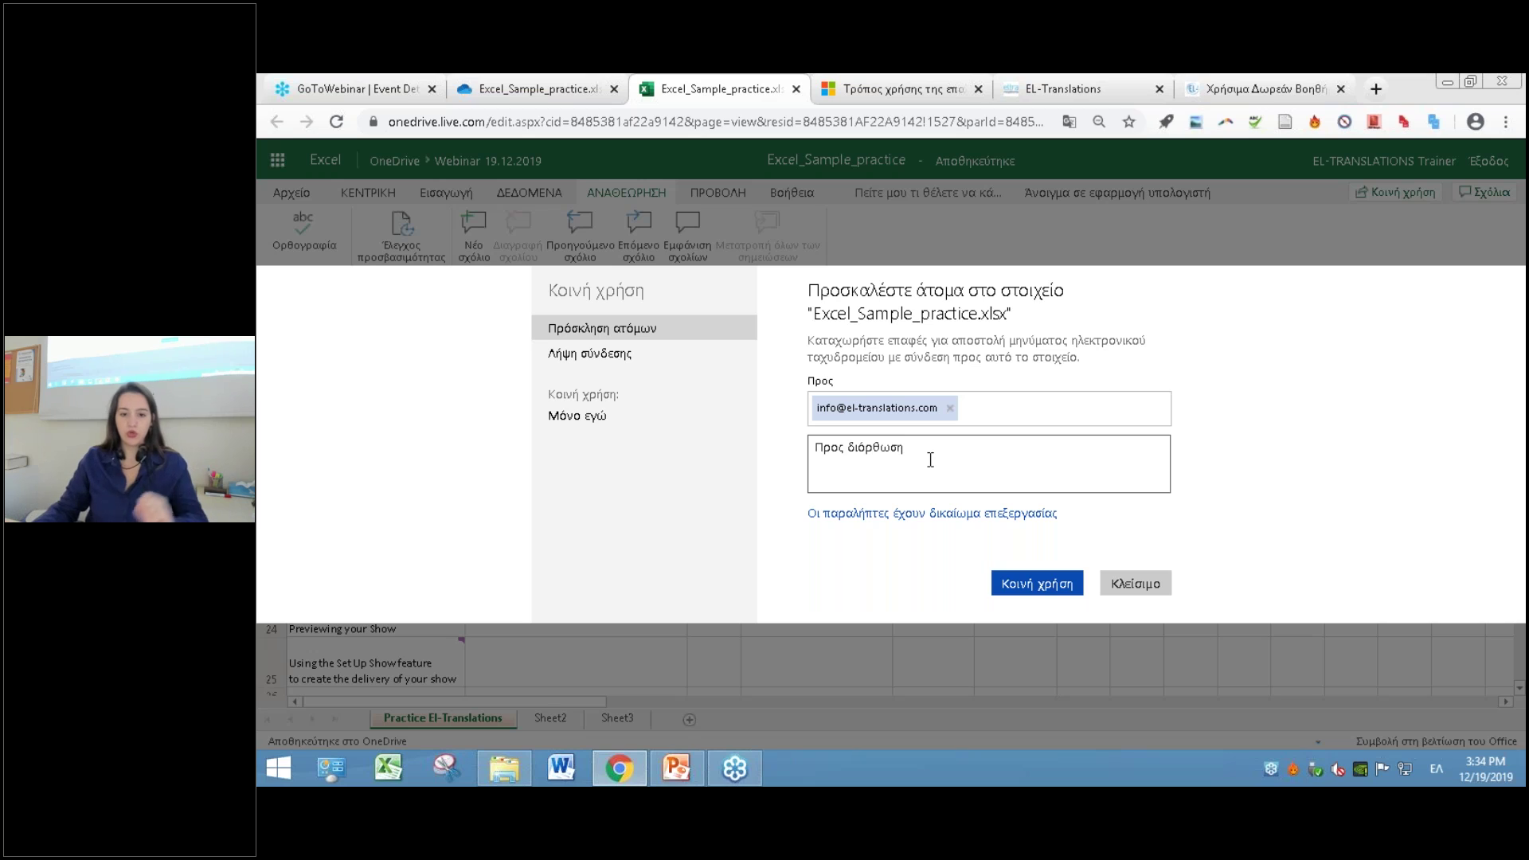
- Expand the invitation's recipient permissions and choose editing rights without requiring a Microsoft account
left_click(938, 518)
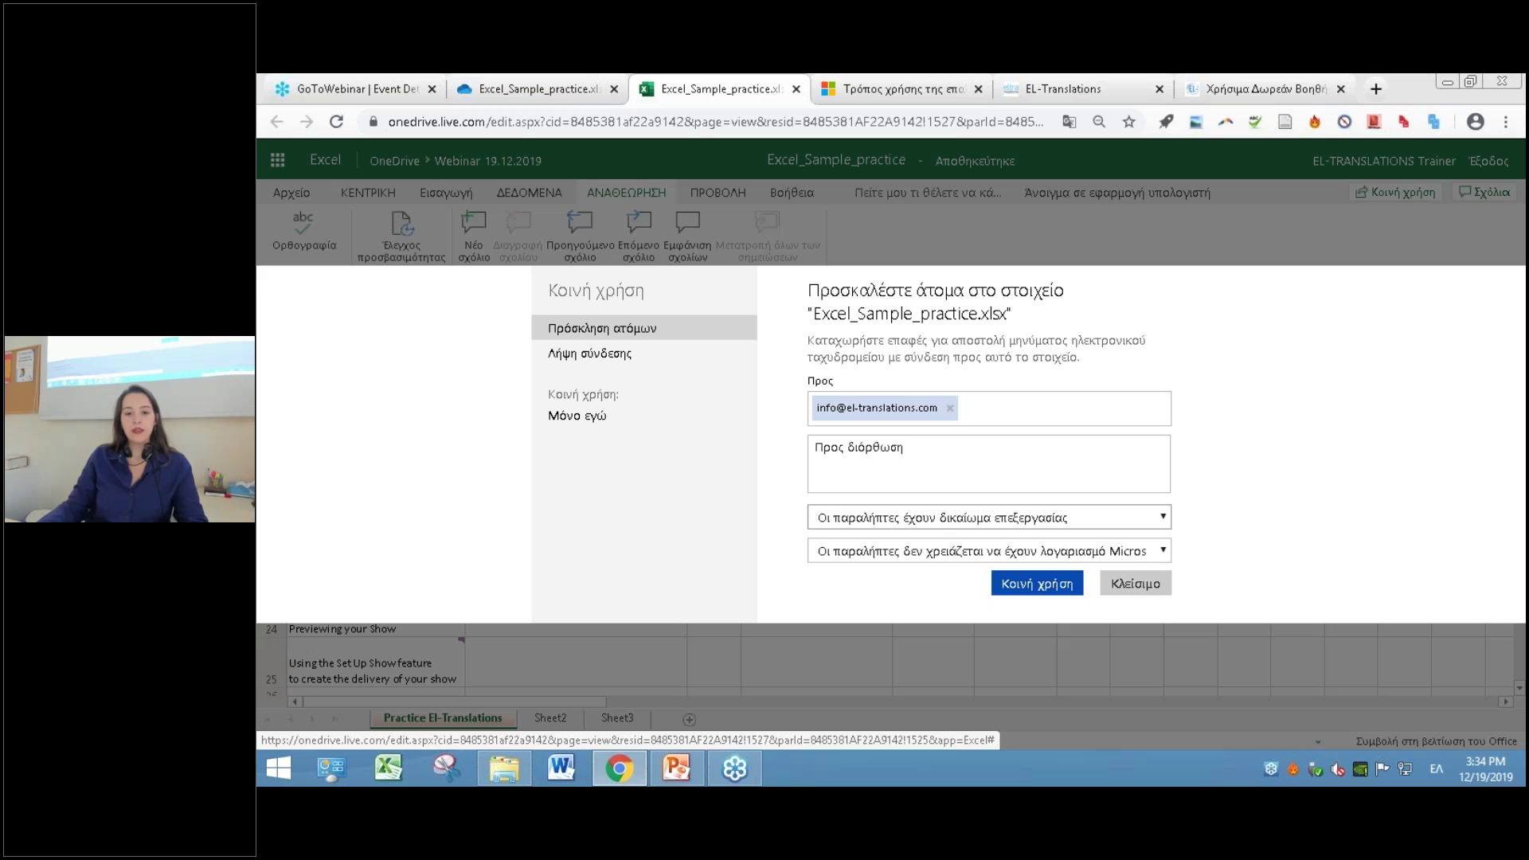
left_click(956, 522)
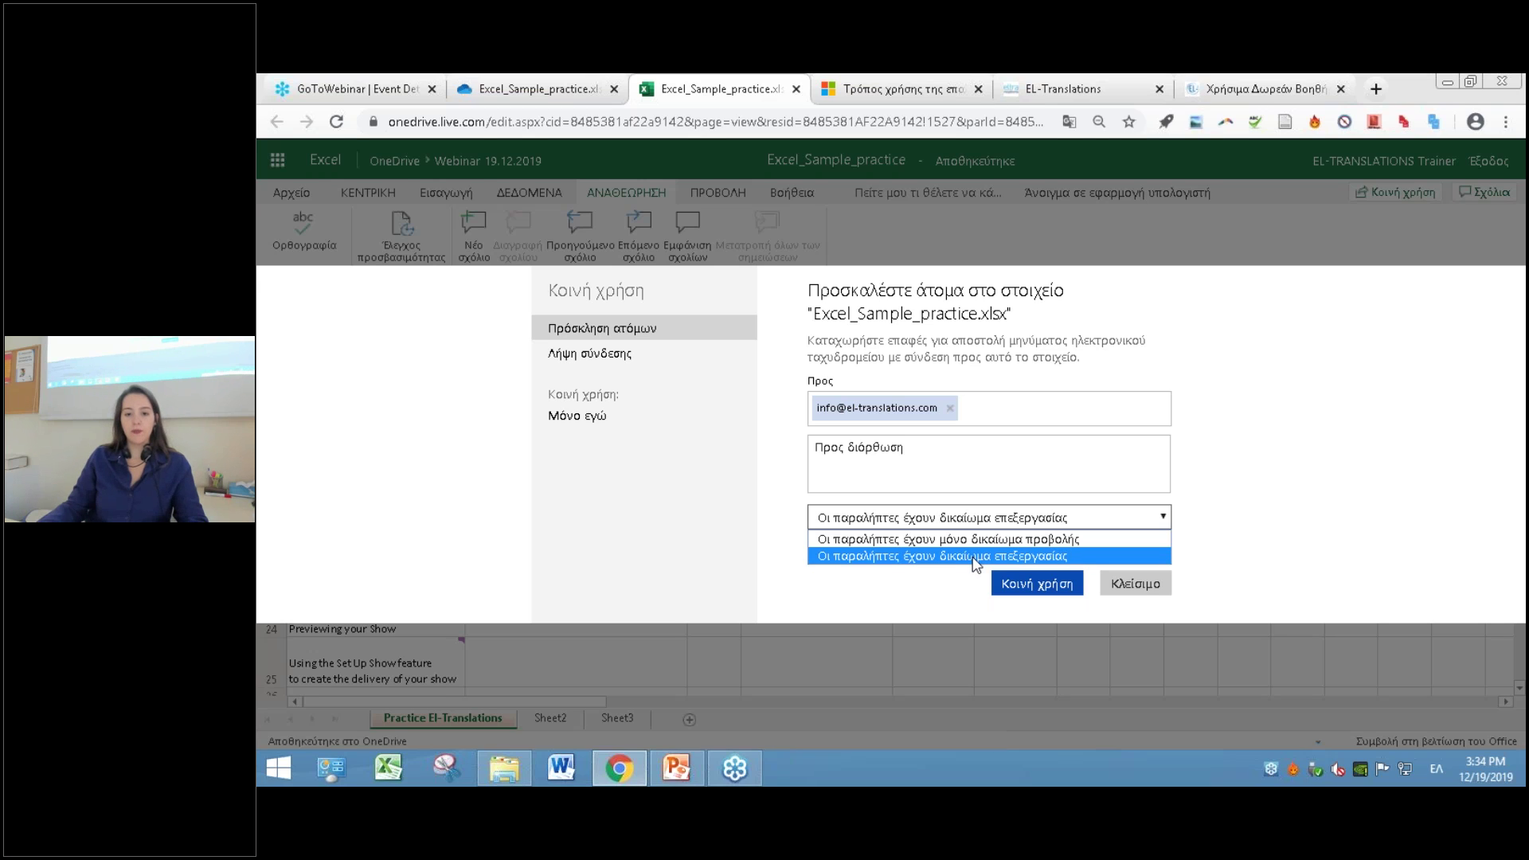
left_click(976, 558)
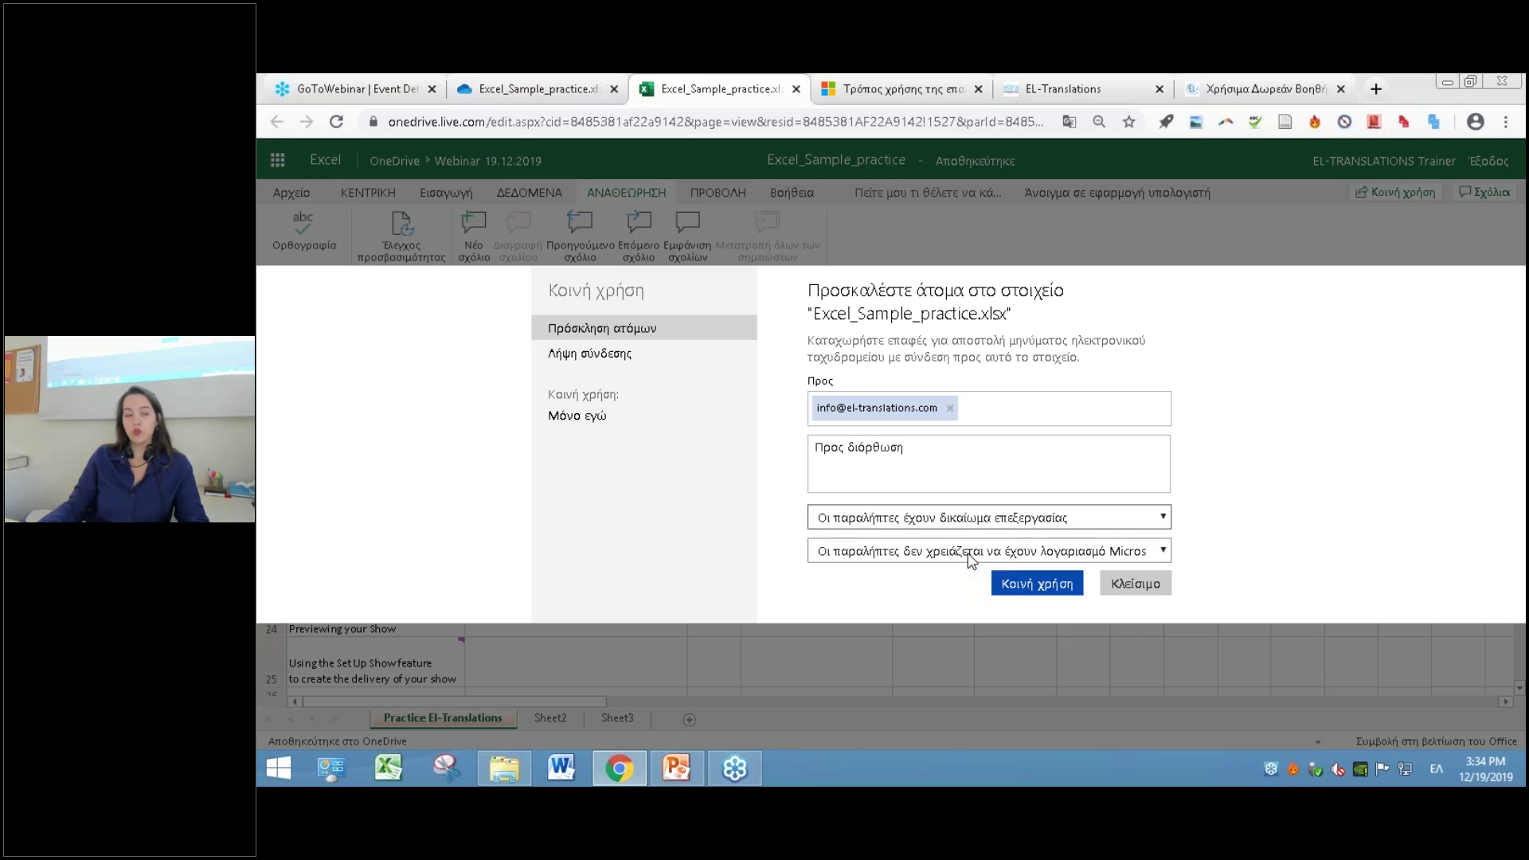
left_click(972, 558)
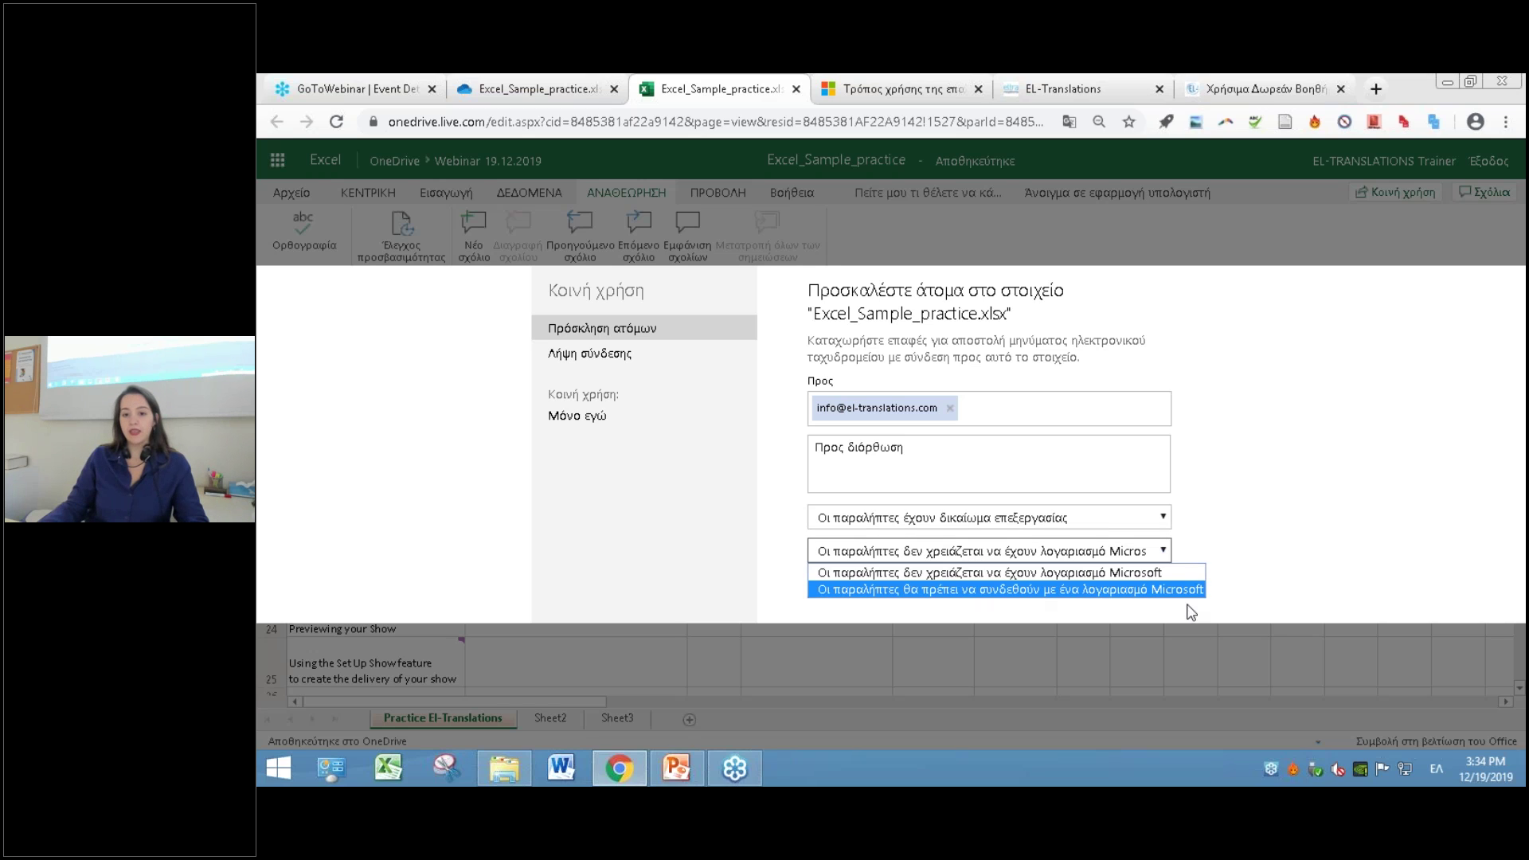
left_click(1164, 572)
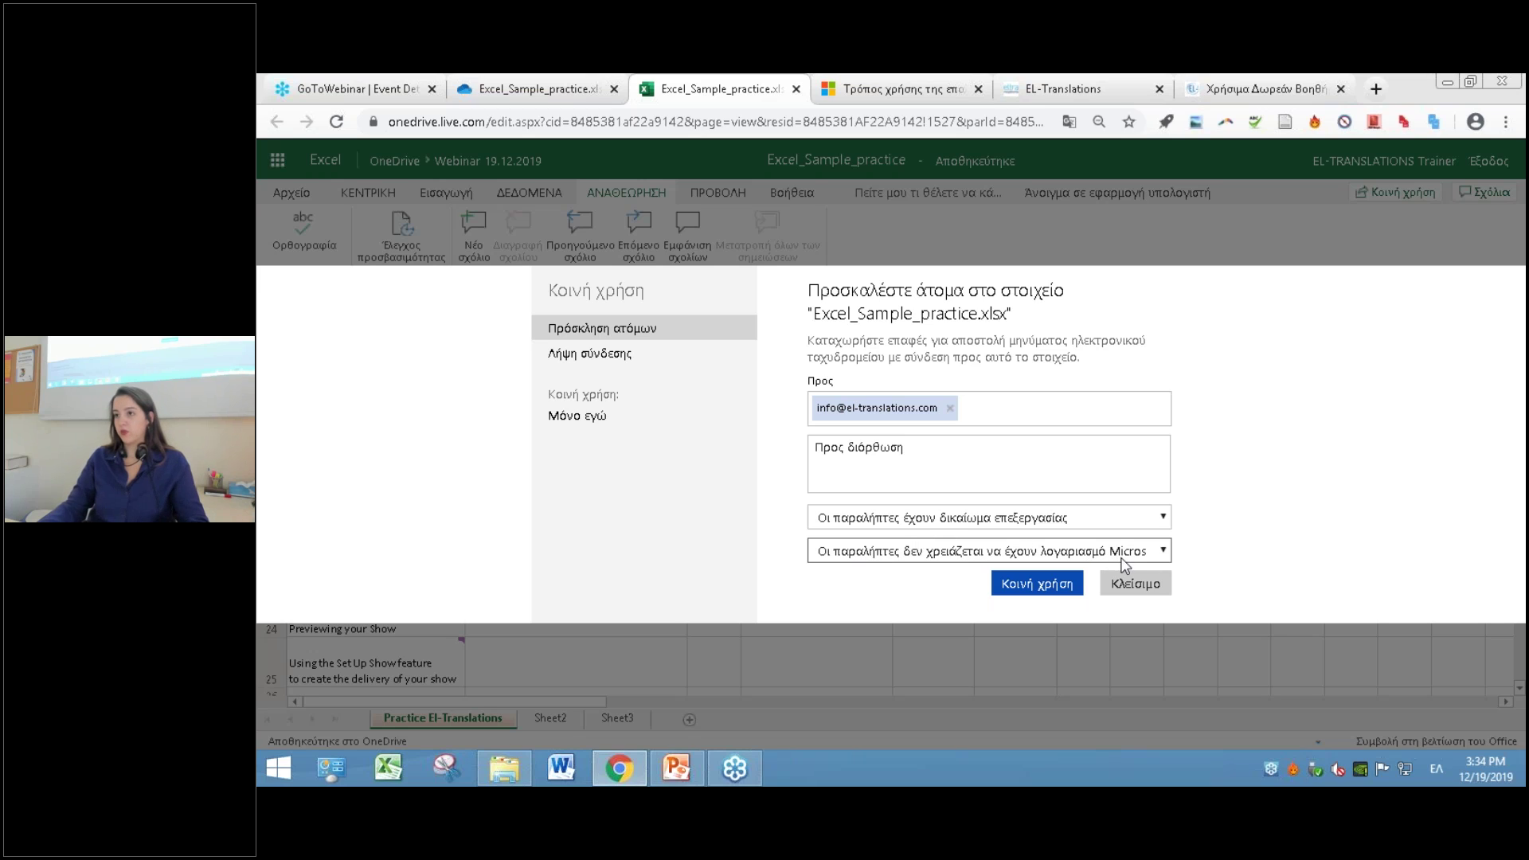
- Create a sharing link with editing permission (Επεξεργασία) for the workbook, select its address, and close the sharing dialog
left_click(616, 356)
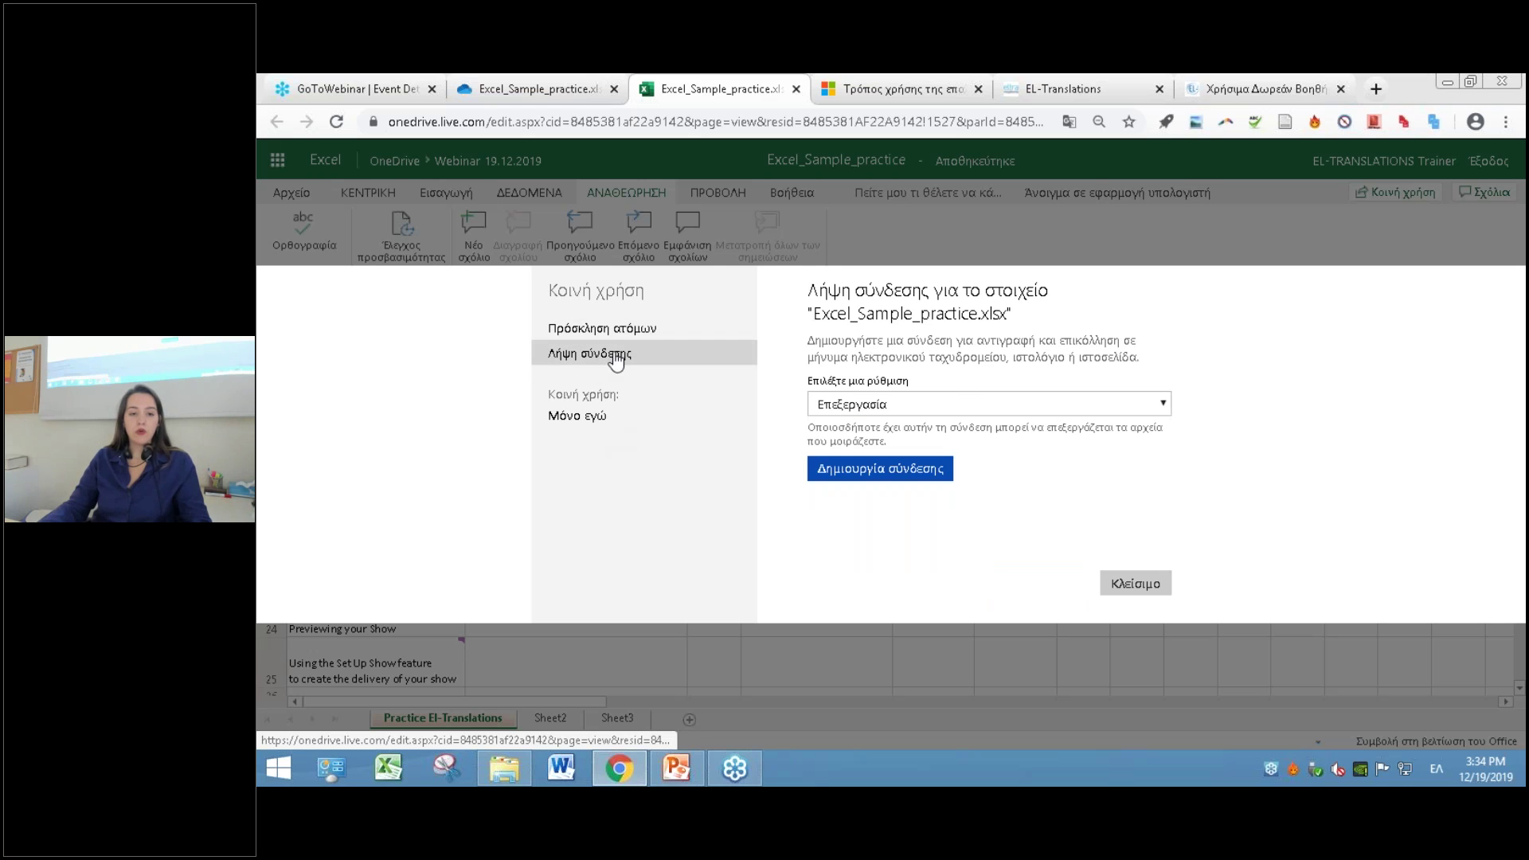
left_click(838, 406)
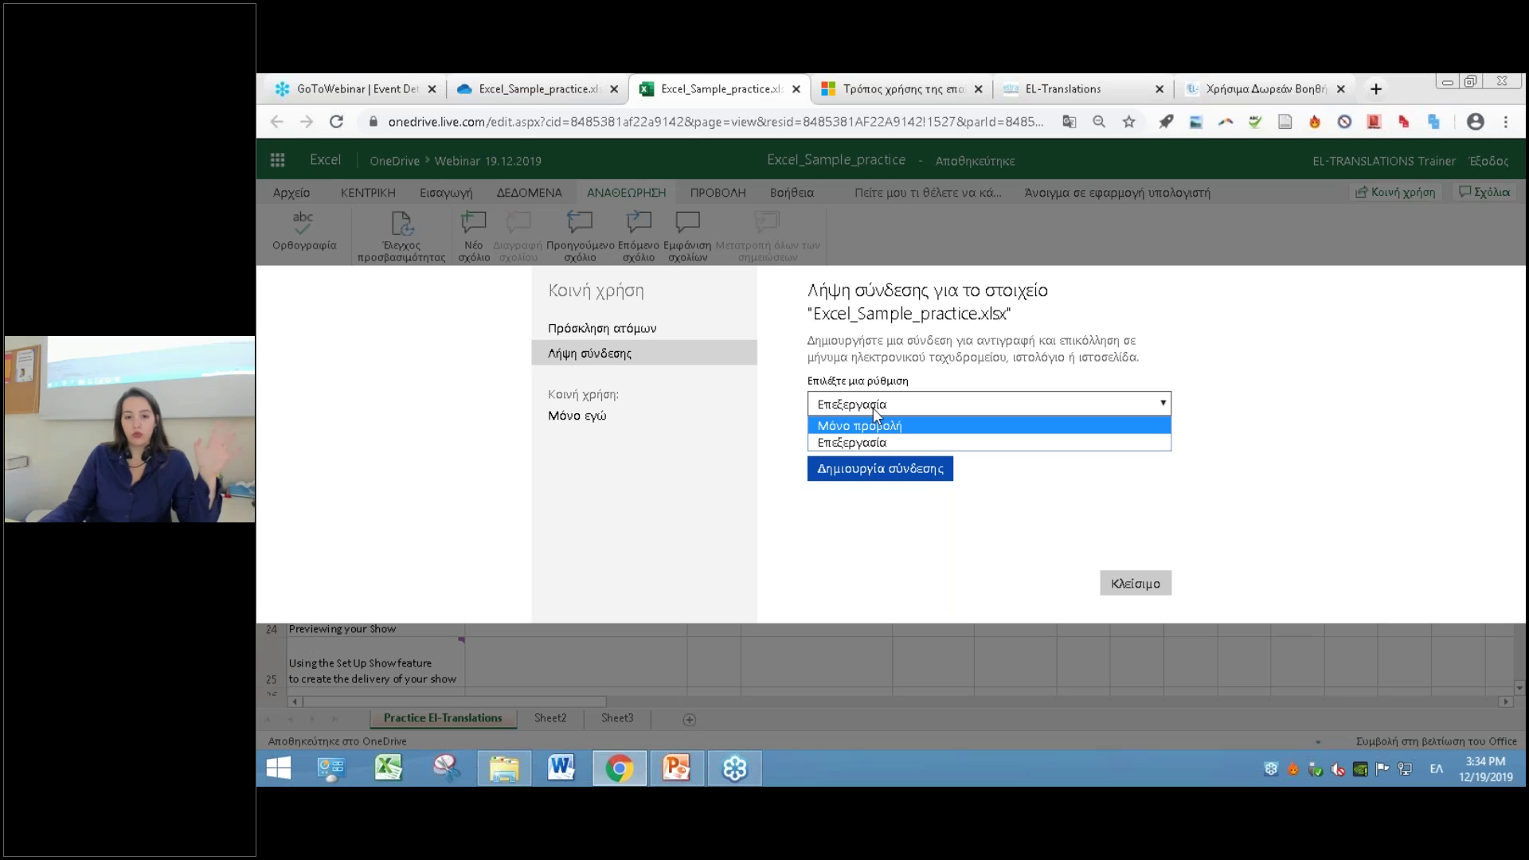
left_click(889, 442)
left_click(879, 470)
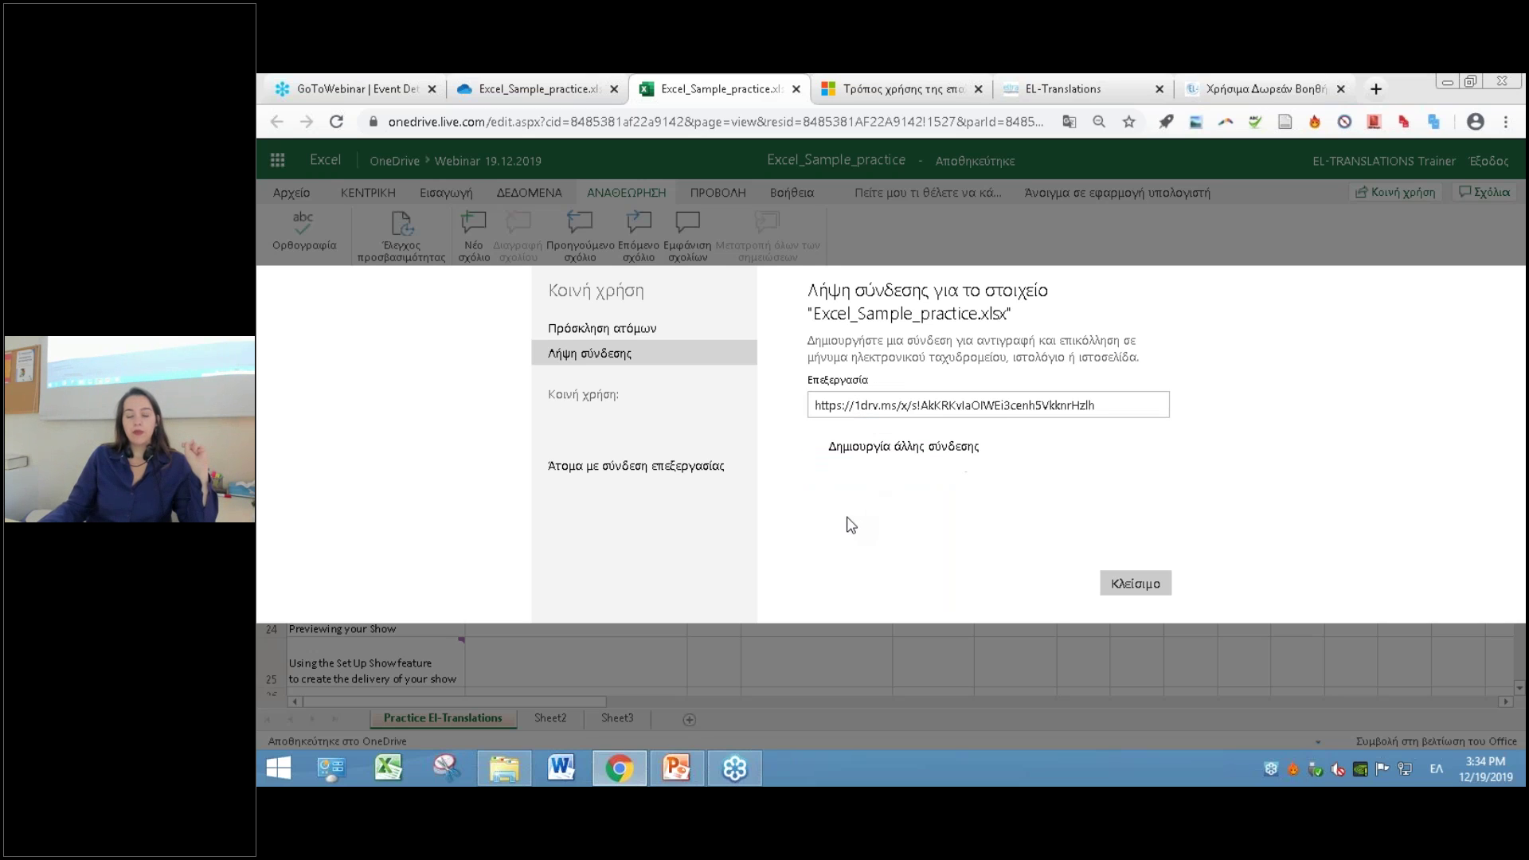
left_click(825, 407)
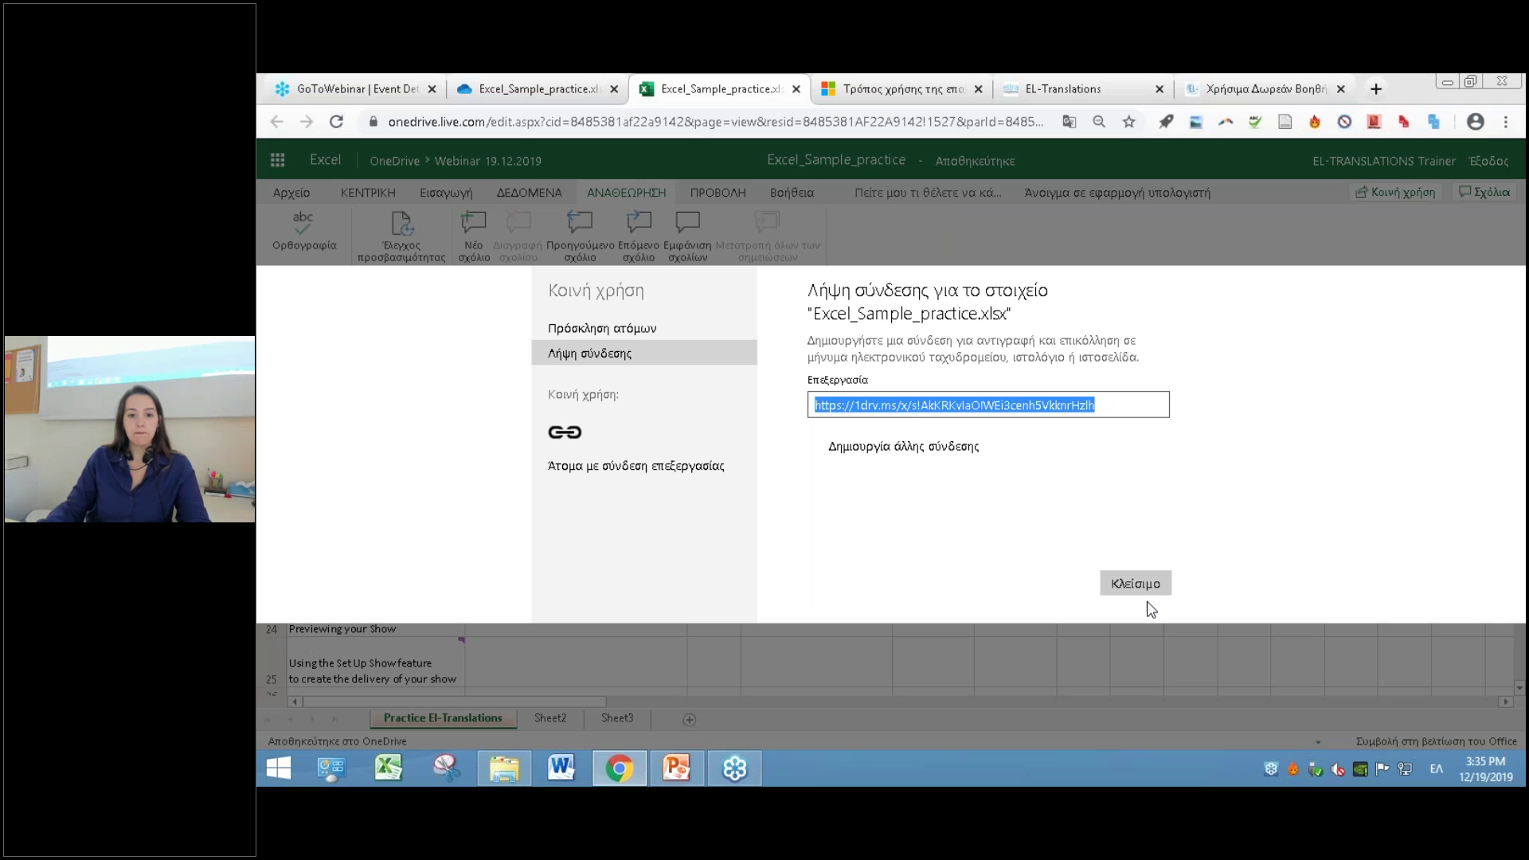
left_click(1135, 584)
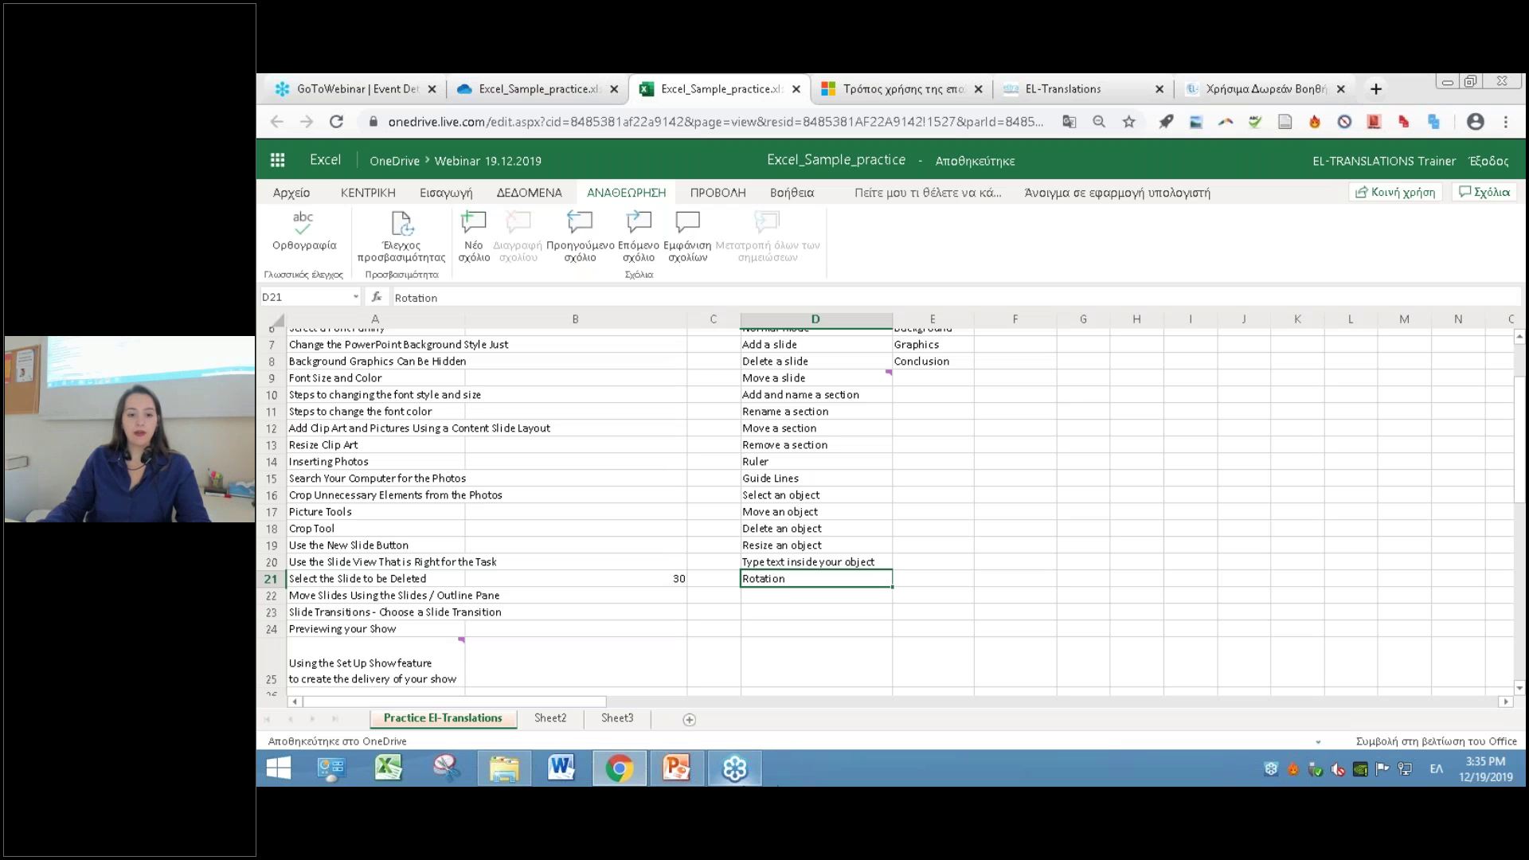
- Switch to PowerPoint and advance to slide 30 on embedding the document in a web location
left_click(695, 768)
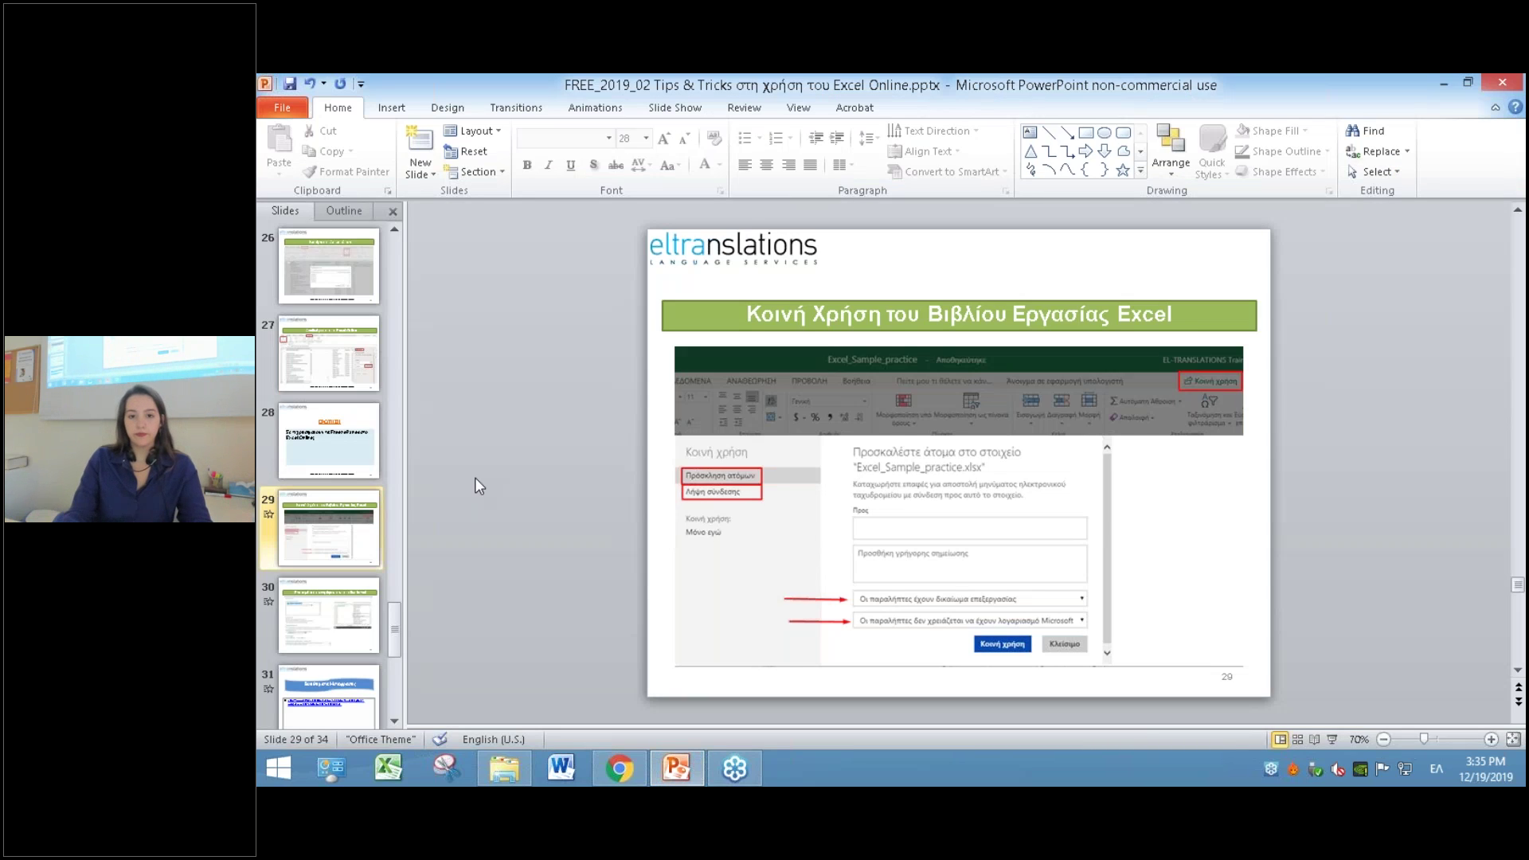
scroll(474, 485, "down", 1)
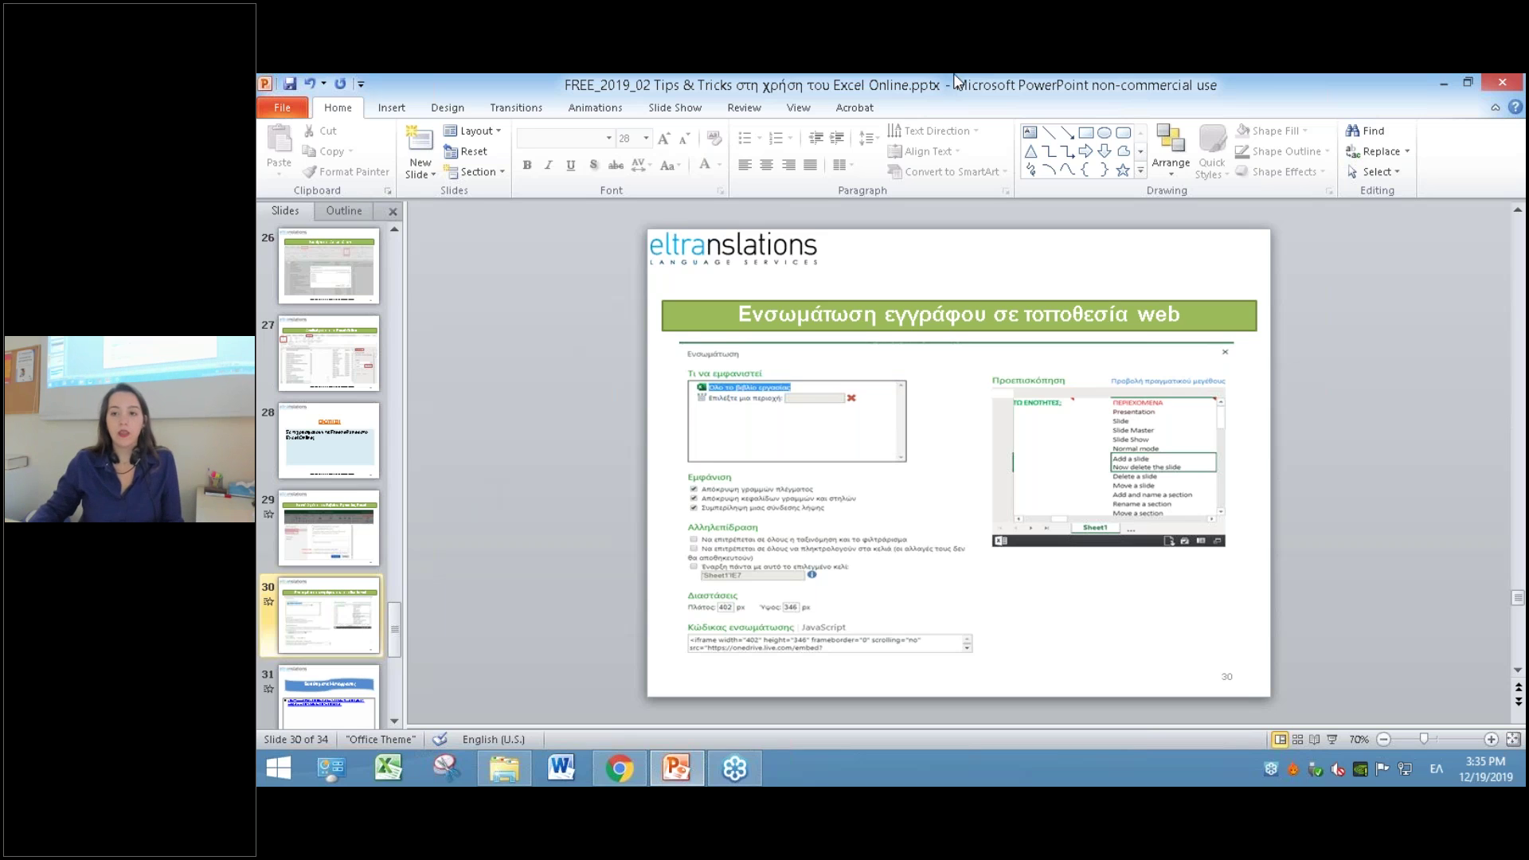
- Return to the workbook and highlight its data from cell A1 across to column H, ending with only A1 selected
left_click(1441, 84)
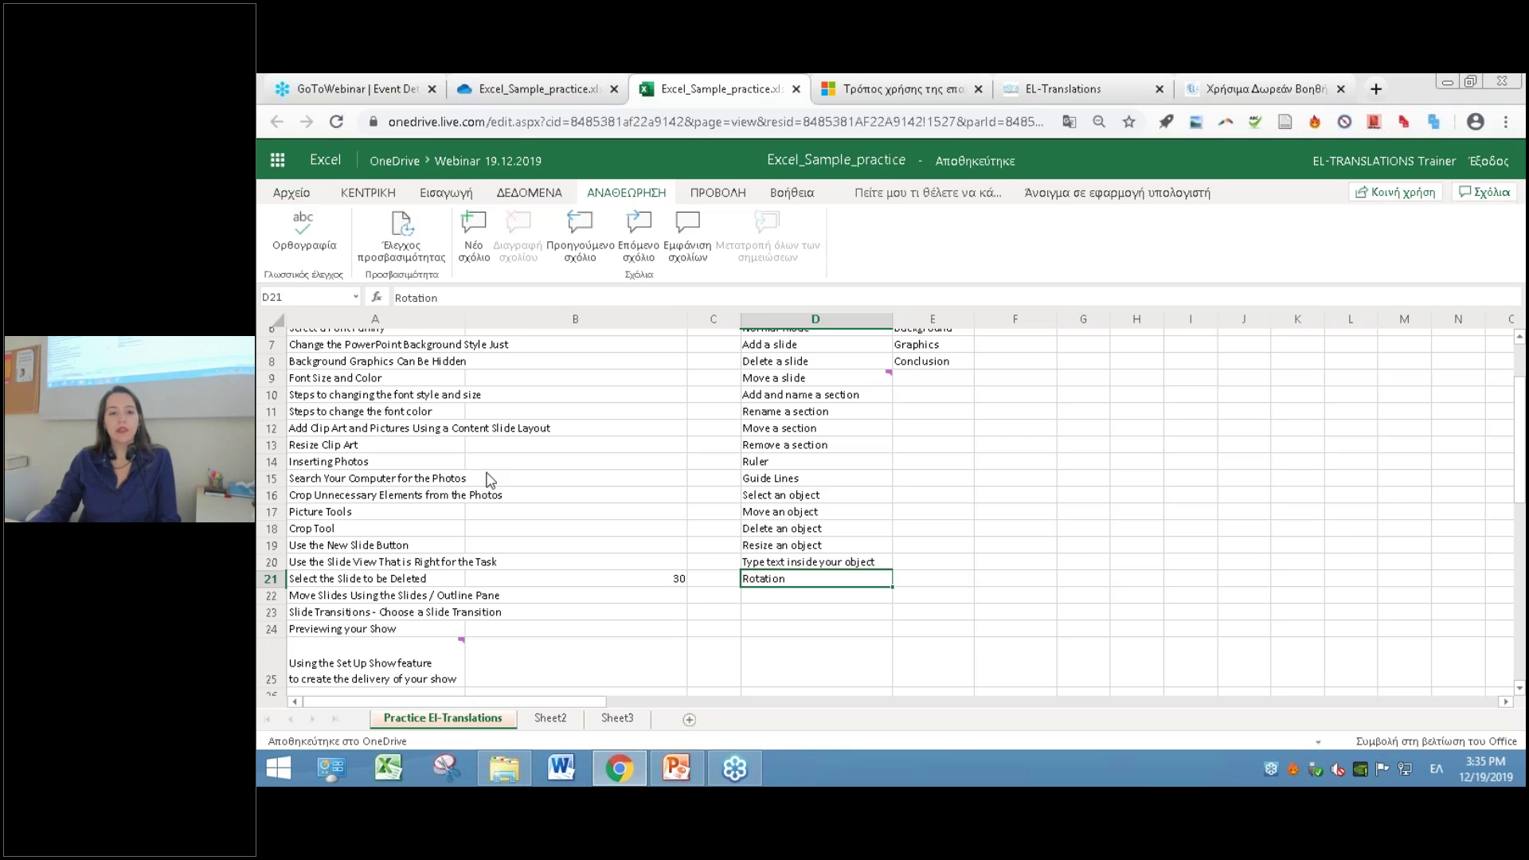
scroll(489, 480, "up", 2)
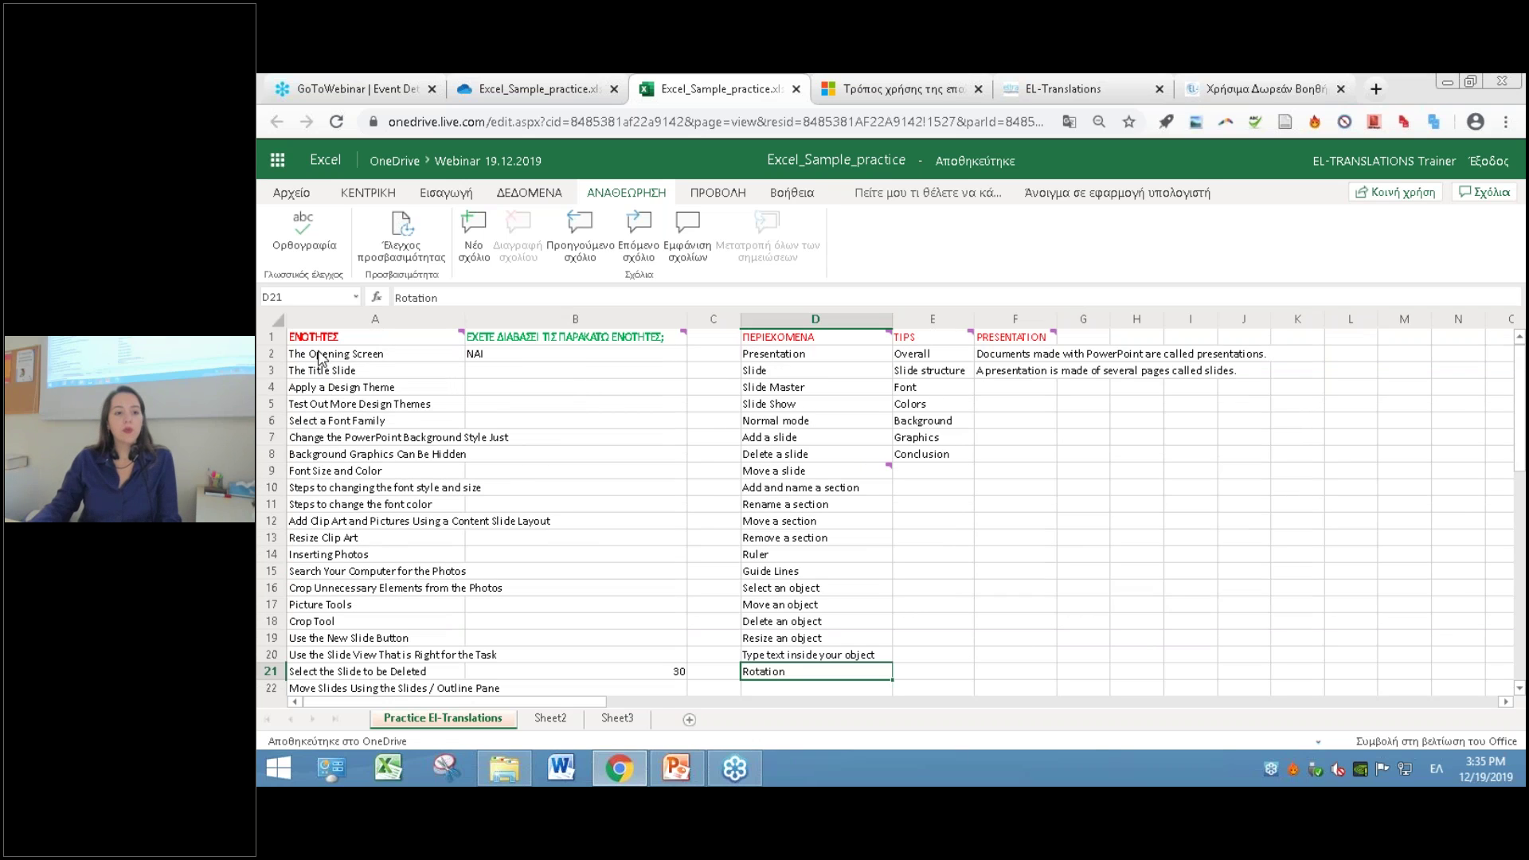
left_click_drag(324, 341, 1132, 545)
scroll(634, 441, "up", 3)
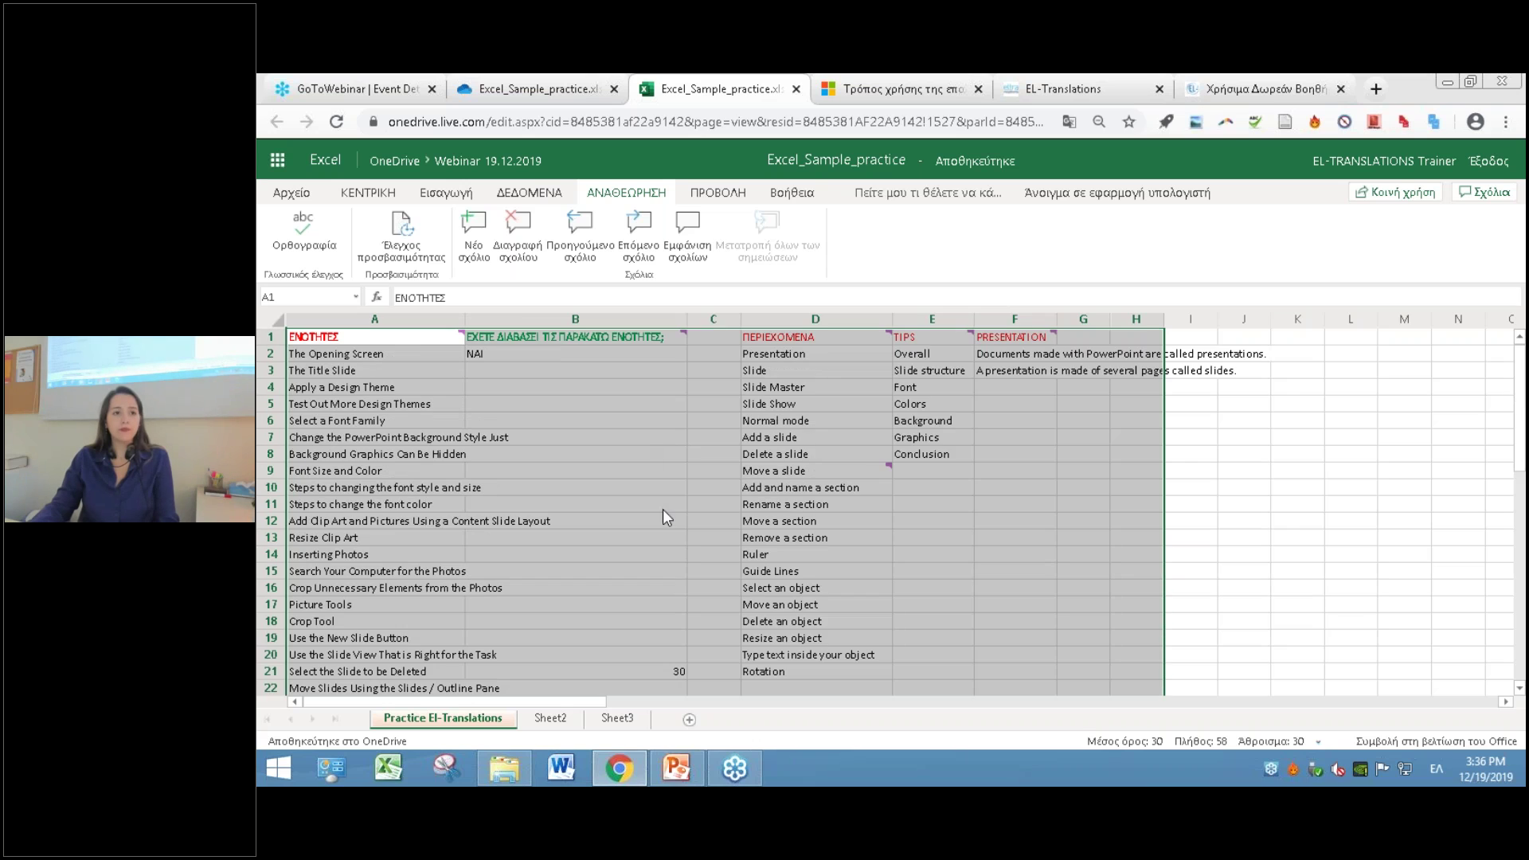
left_click(412, 341)
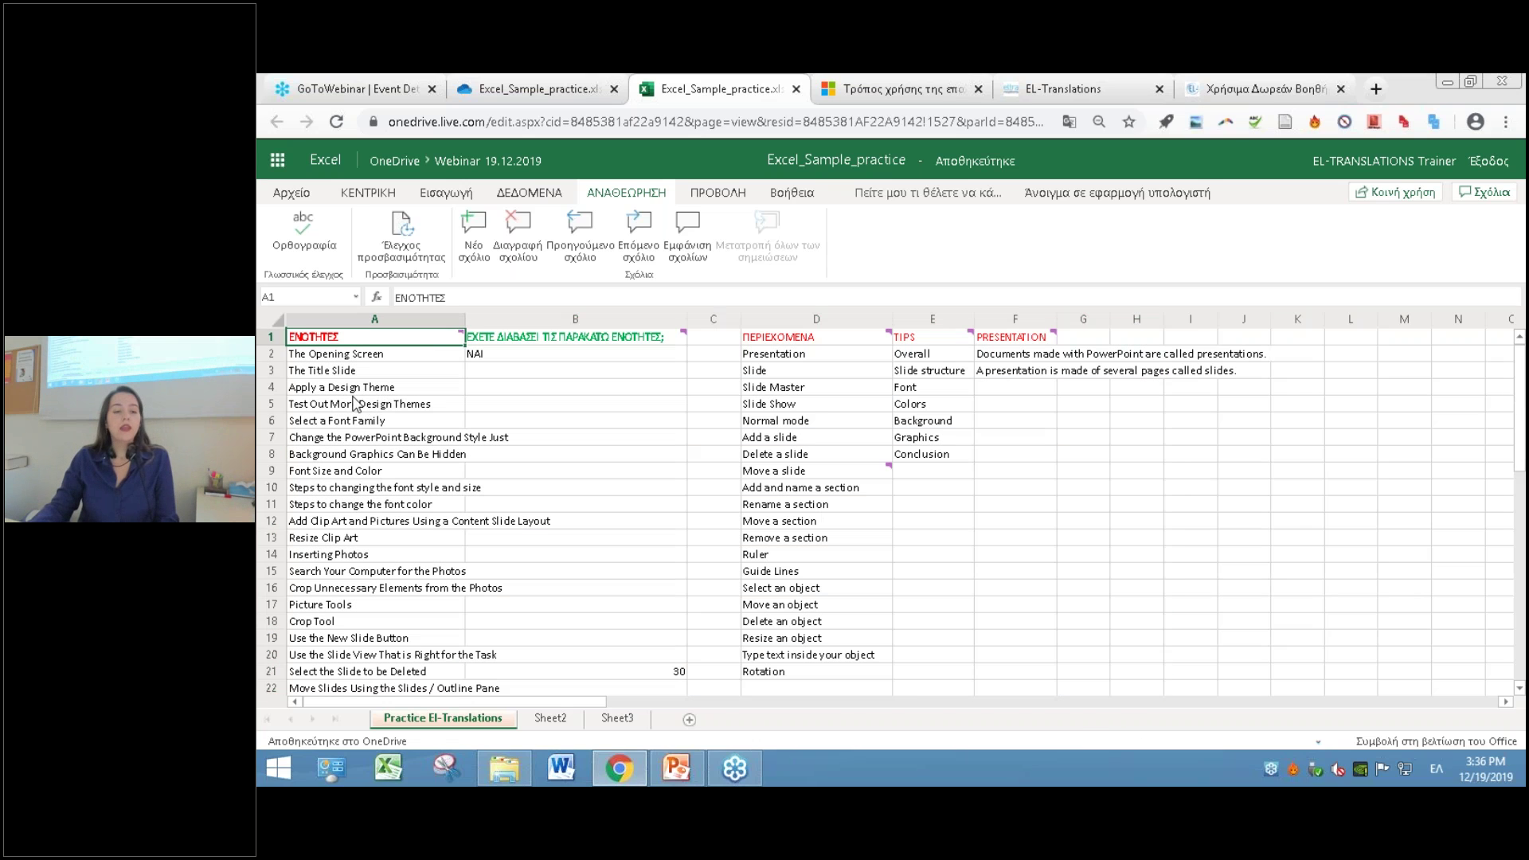
- Generate the HTML code for embedding the Excel_Sample_practice workbook in a blog or web page
left_click(290, 194)
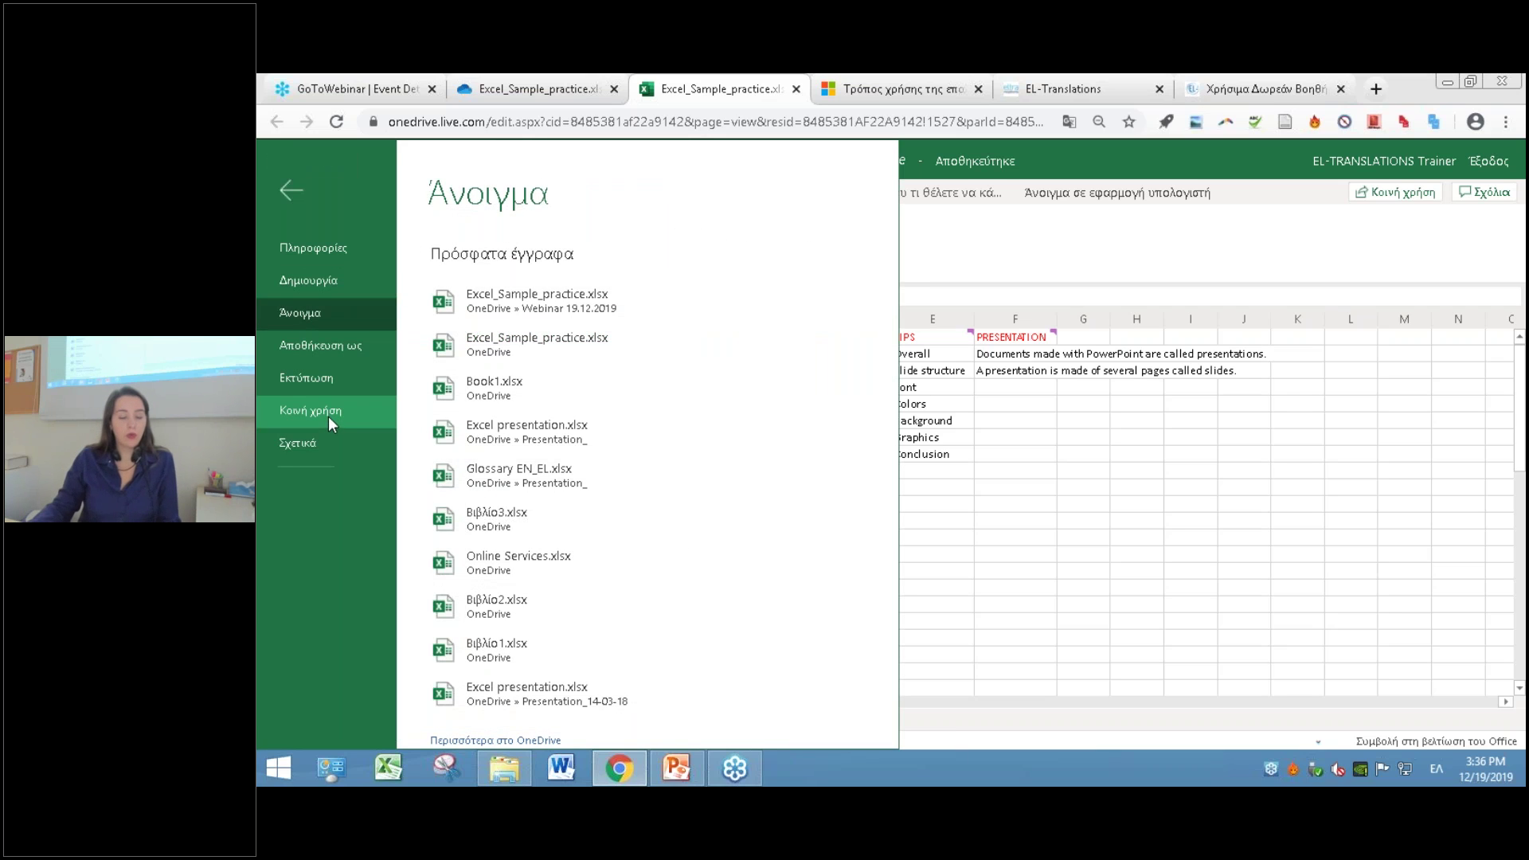
left_click(279, 186)
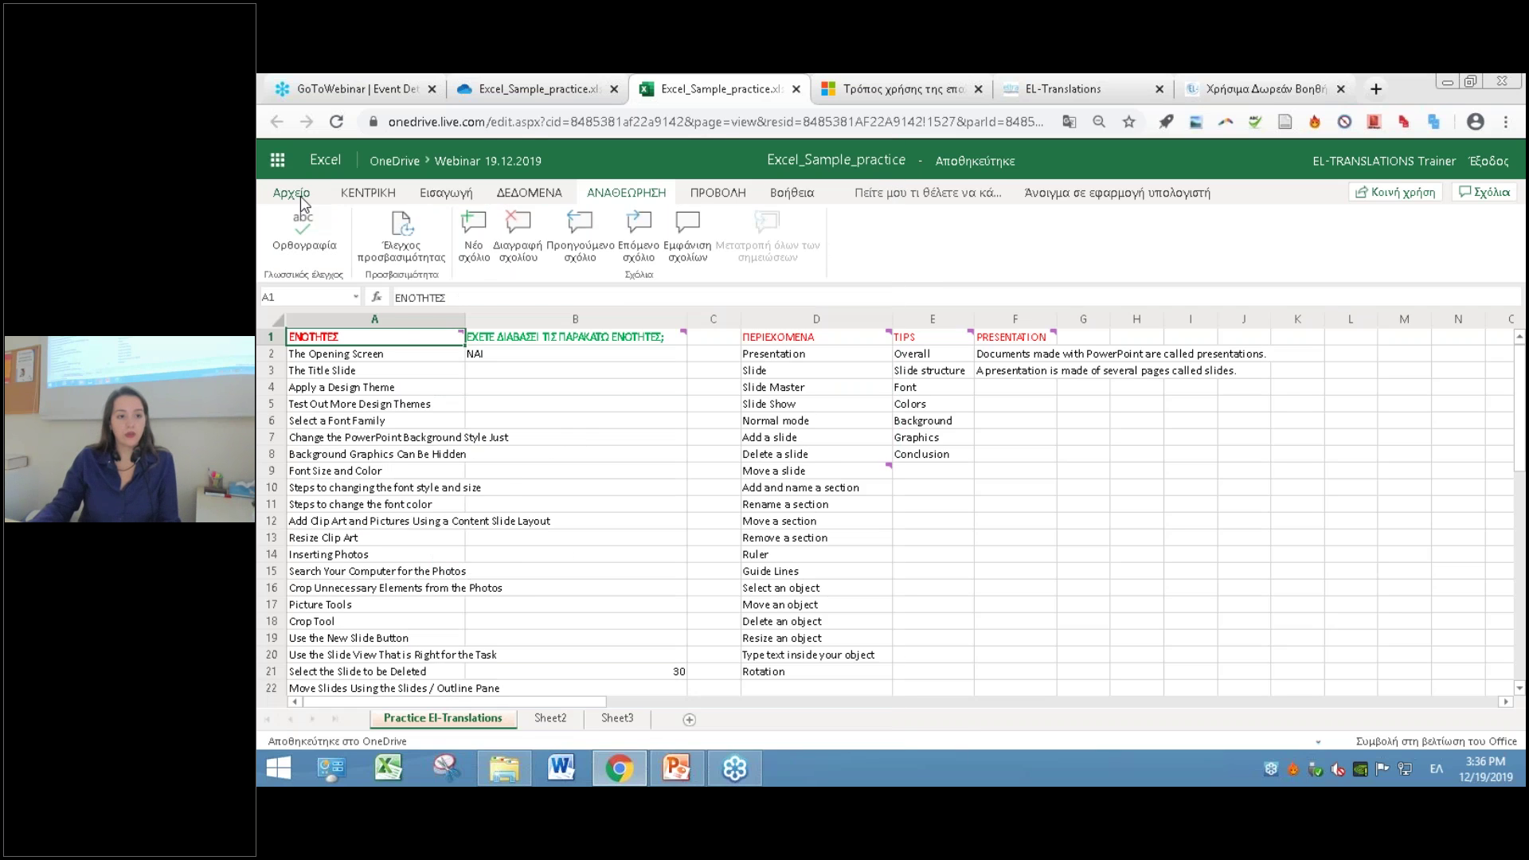
left_click(297, 195)
left_click(323, 411)
left_click(526, 339)
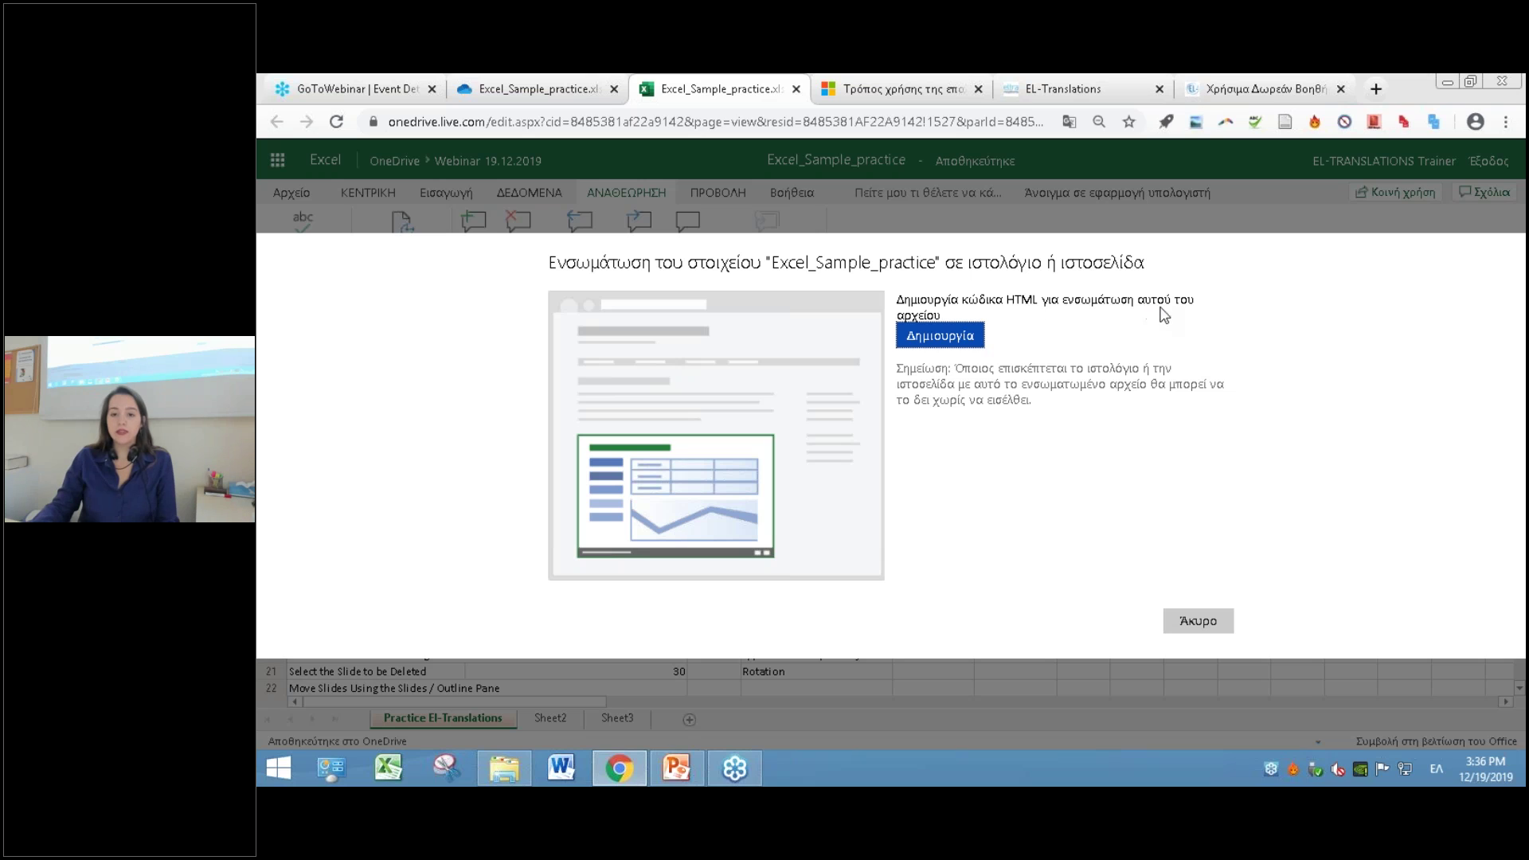
left_click(942, 337)
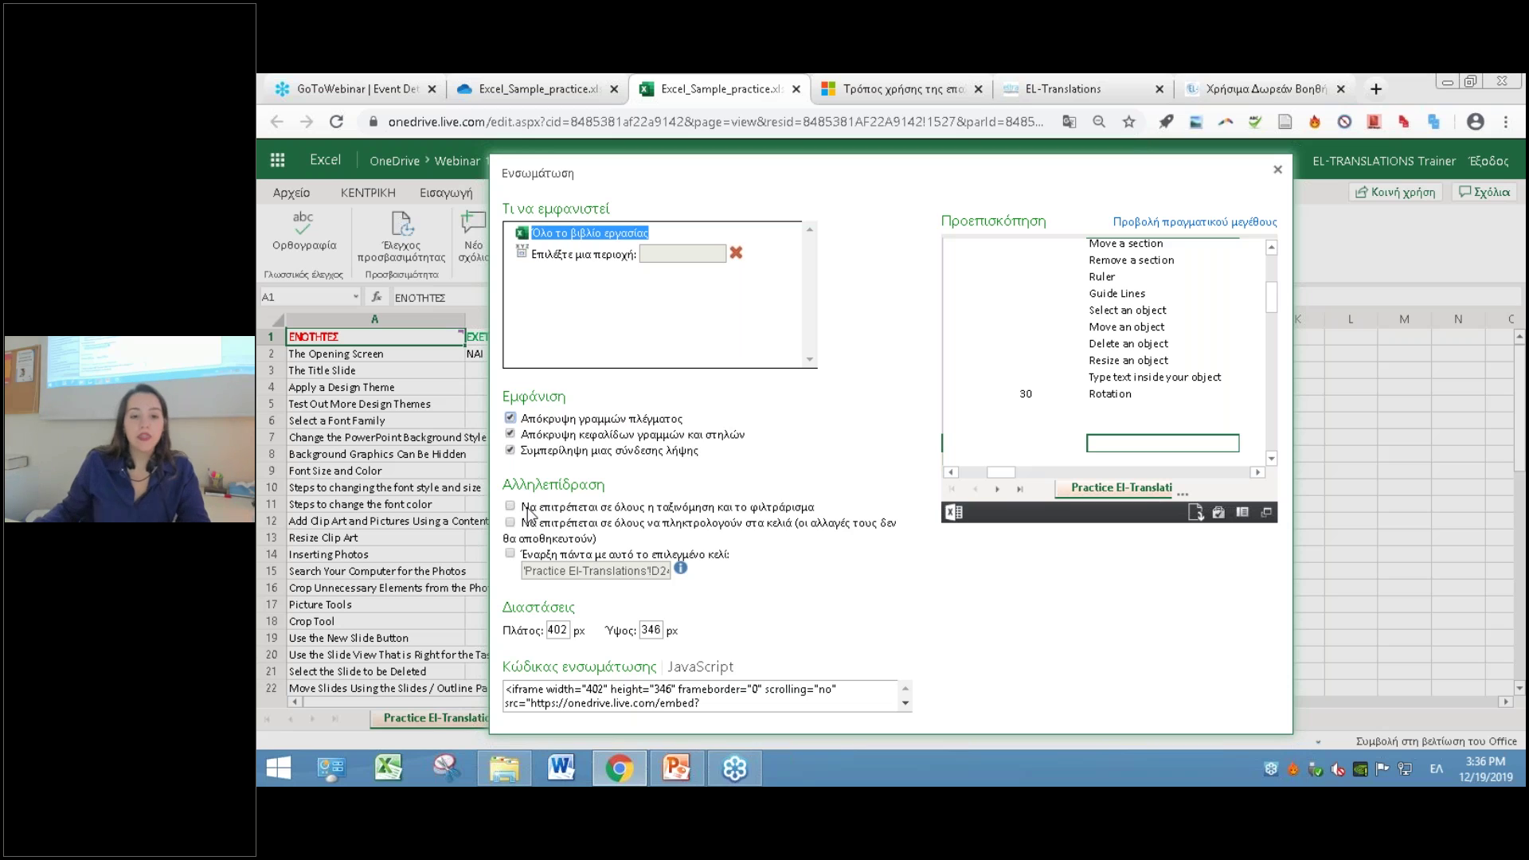
- Try the embed option letting everyone type in cells, turn it off again, and allow everyone to sort and filter
left_click(574, 529)
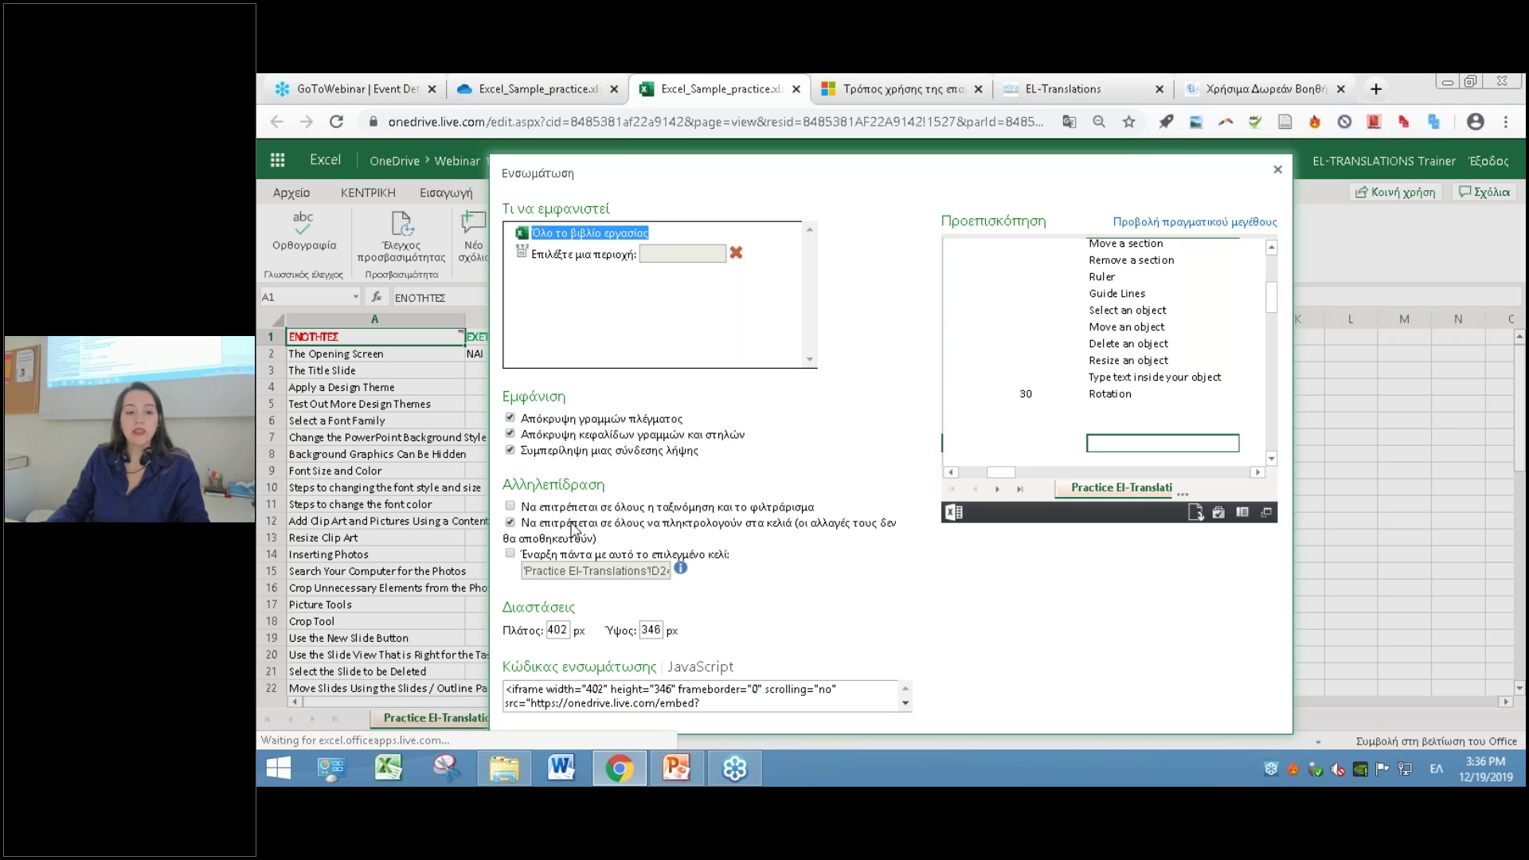
left_click(580, 533)
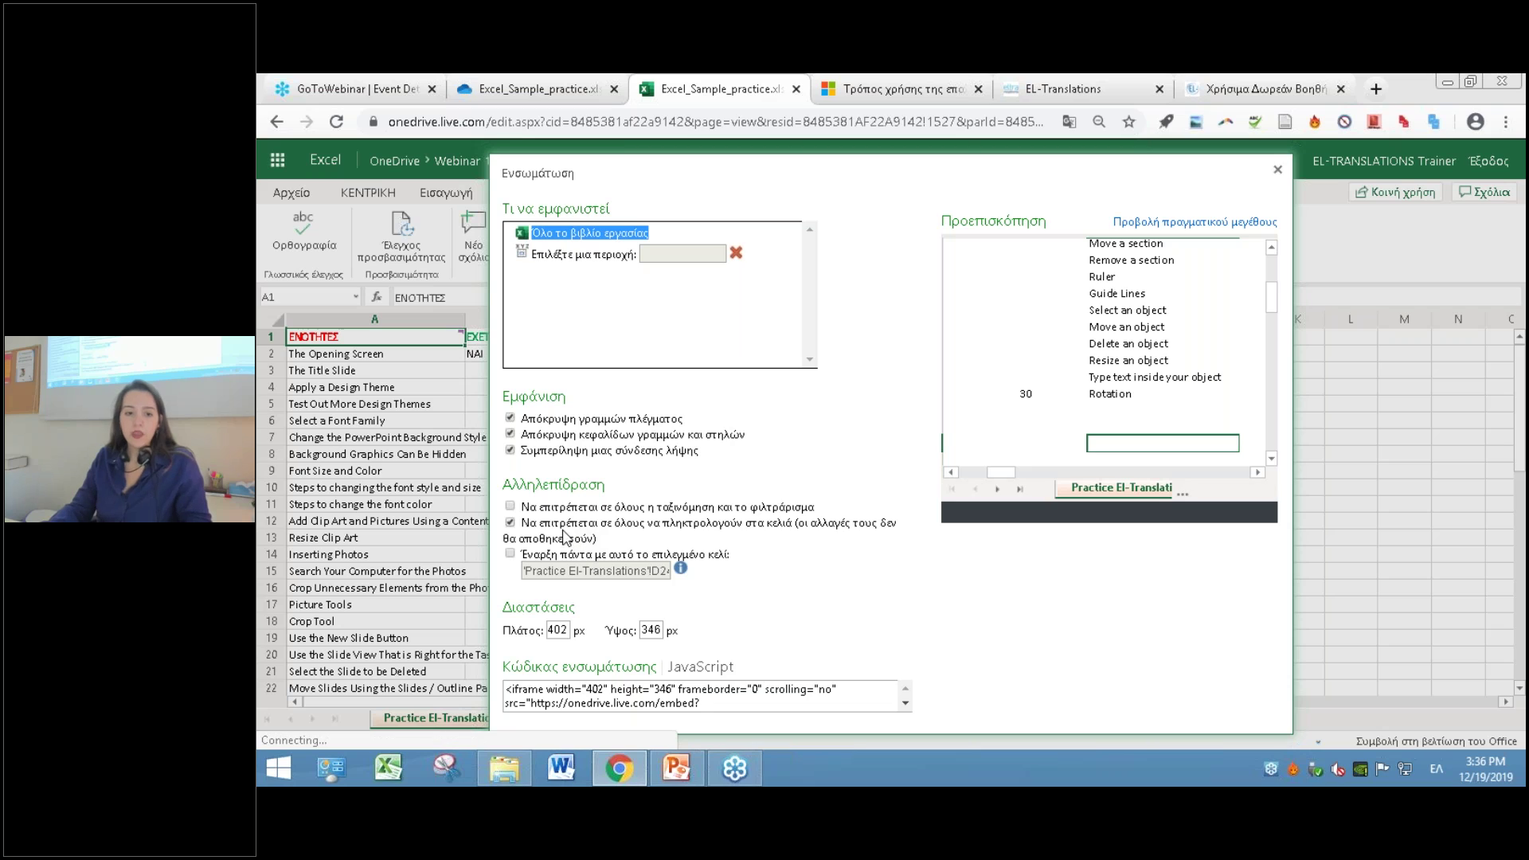
left_click(584, 509)
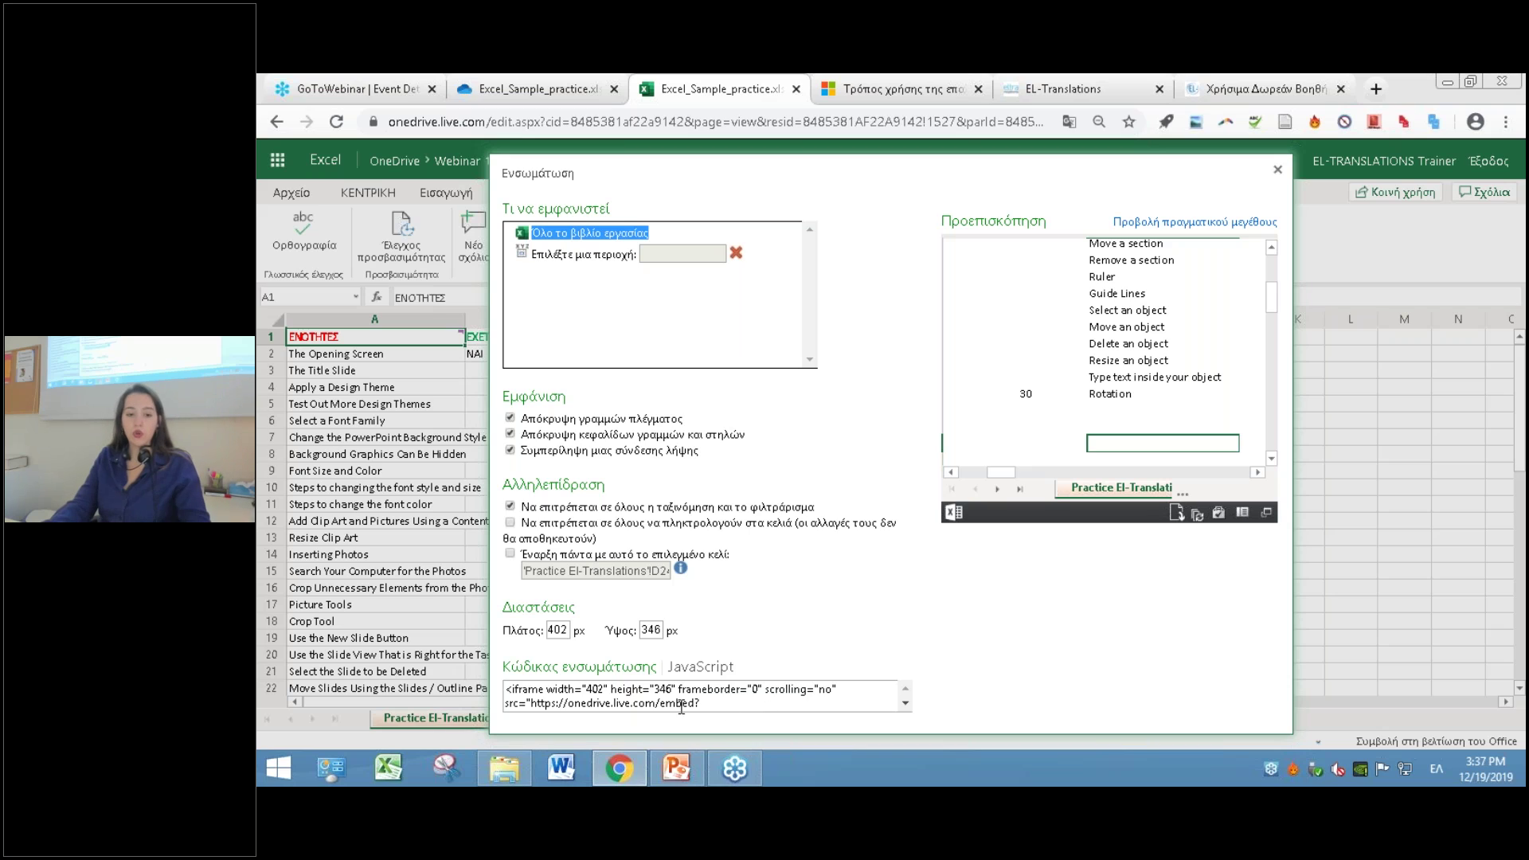
- Select the full iframe embed code, view it through to its end, and close the embedding dialog
left_click(717, 706)
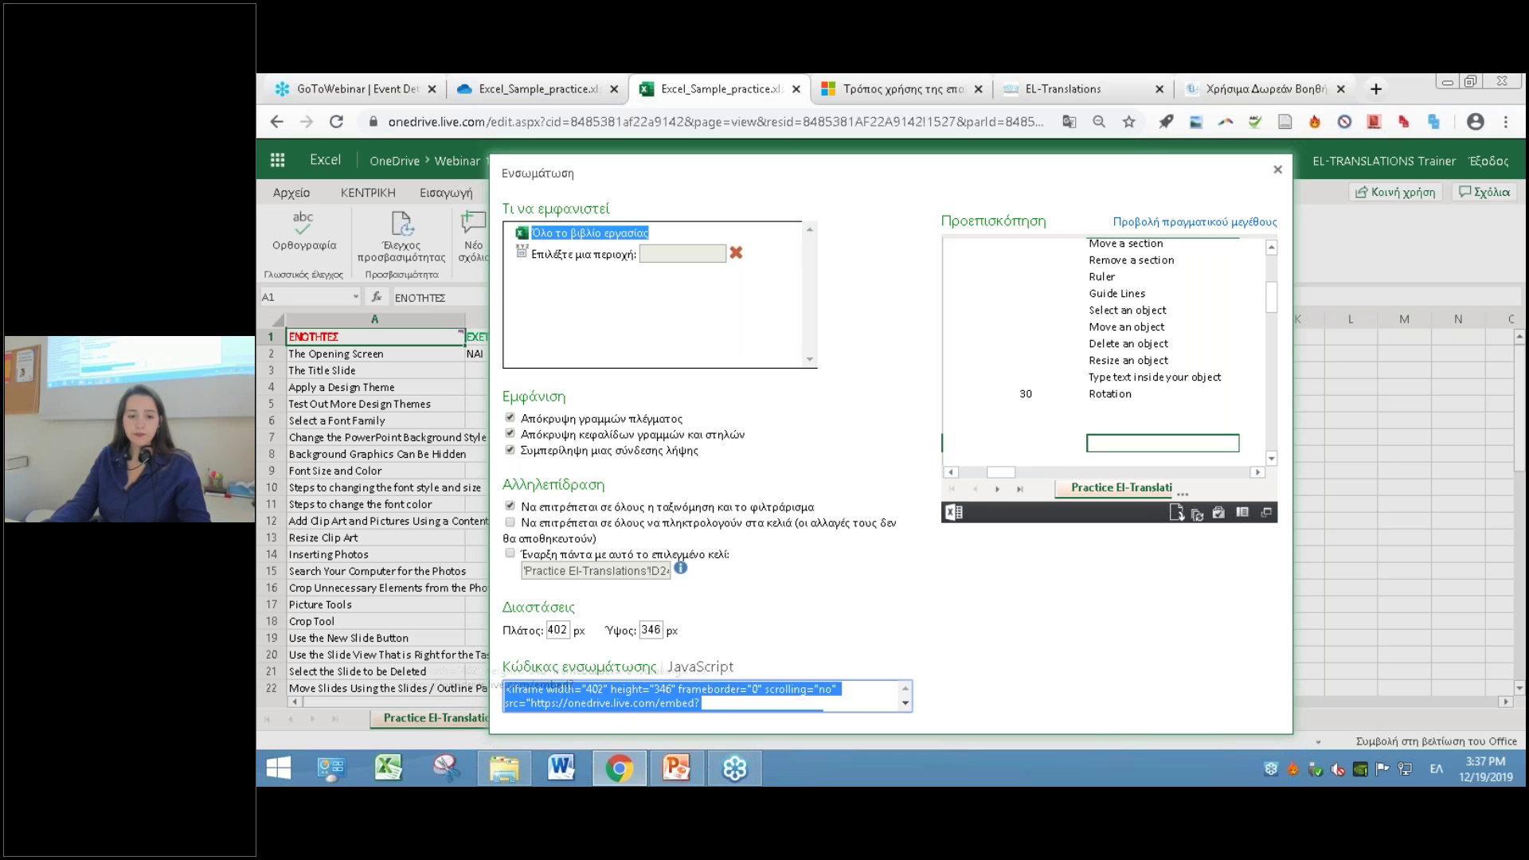
scroll(908, 708, "down", 3)
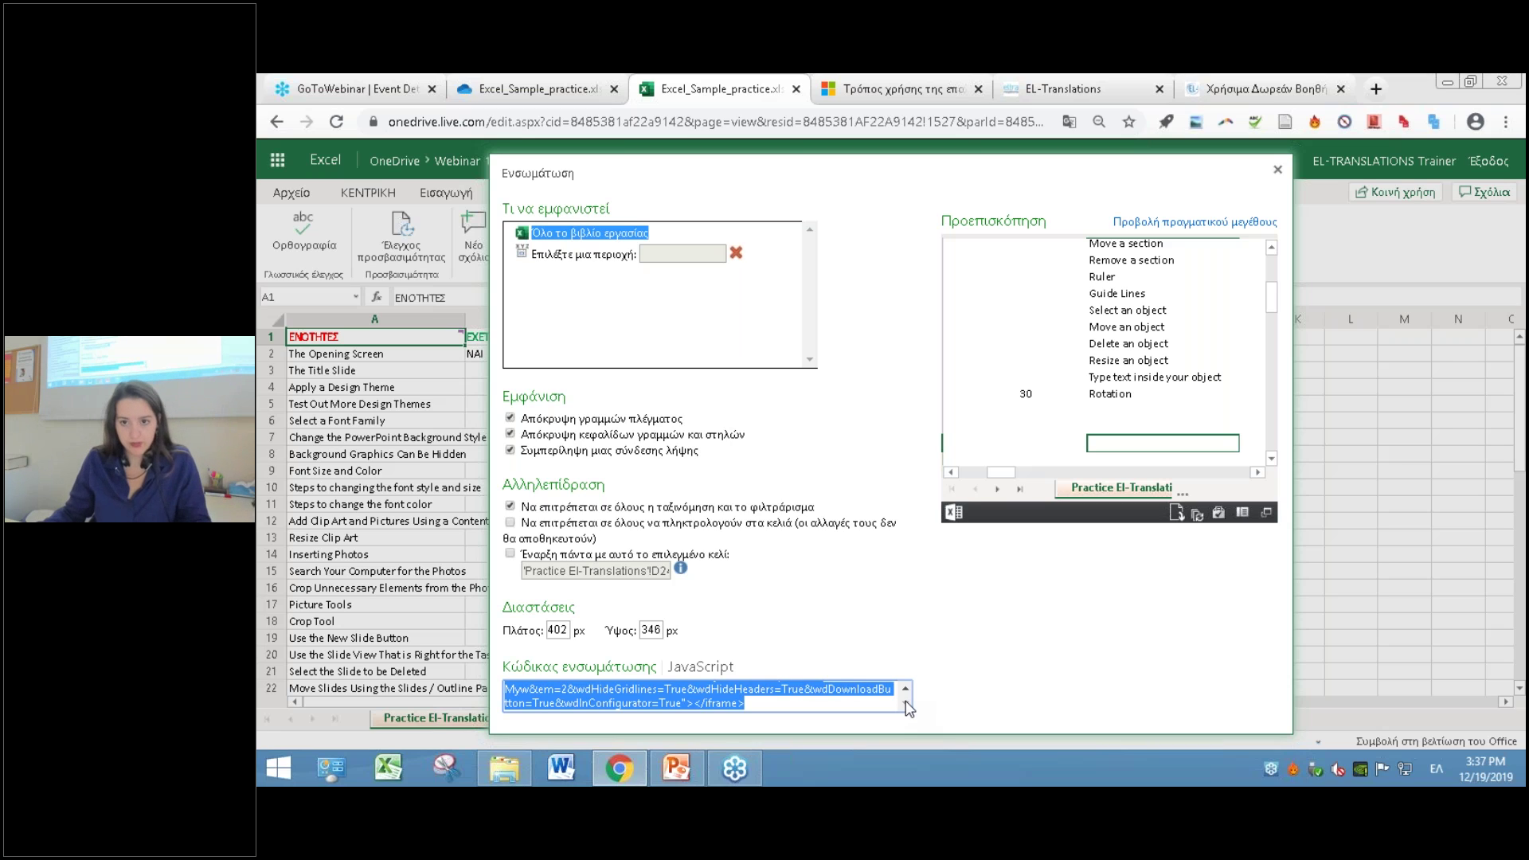
left_click(1278, 170)
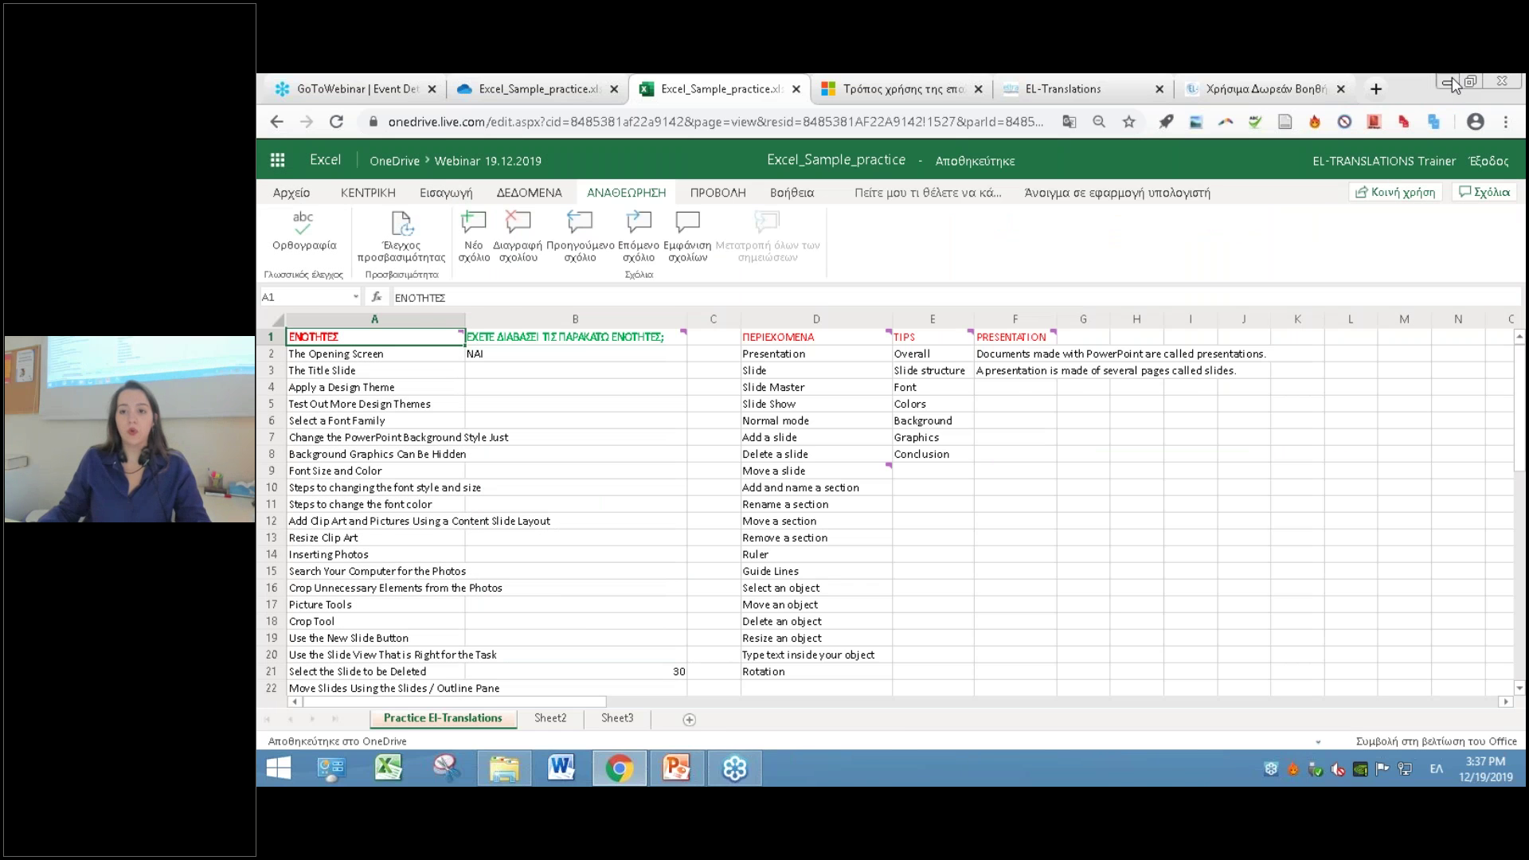
- Minimize the browser, create a new Microsoft Word document on the desktop, and open it in Word
left_click(1448, 81)
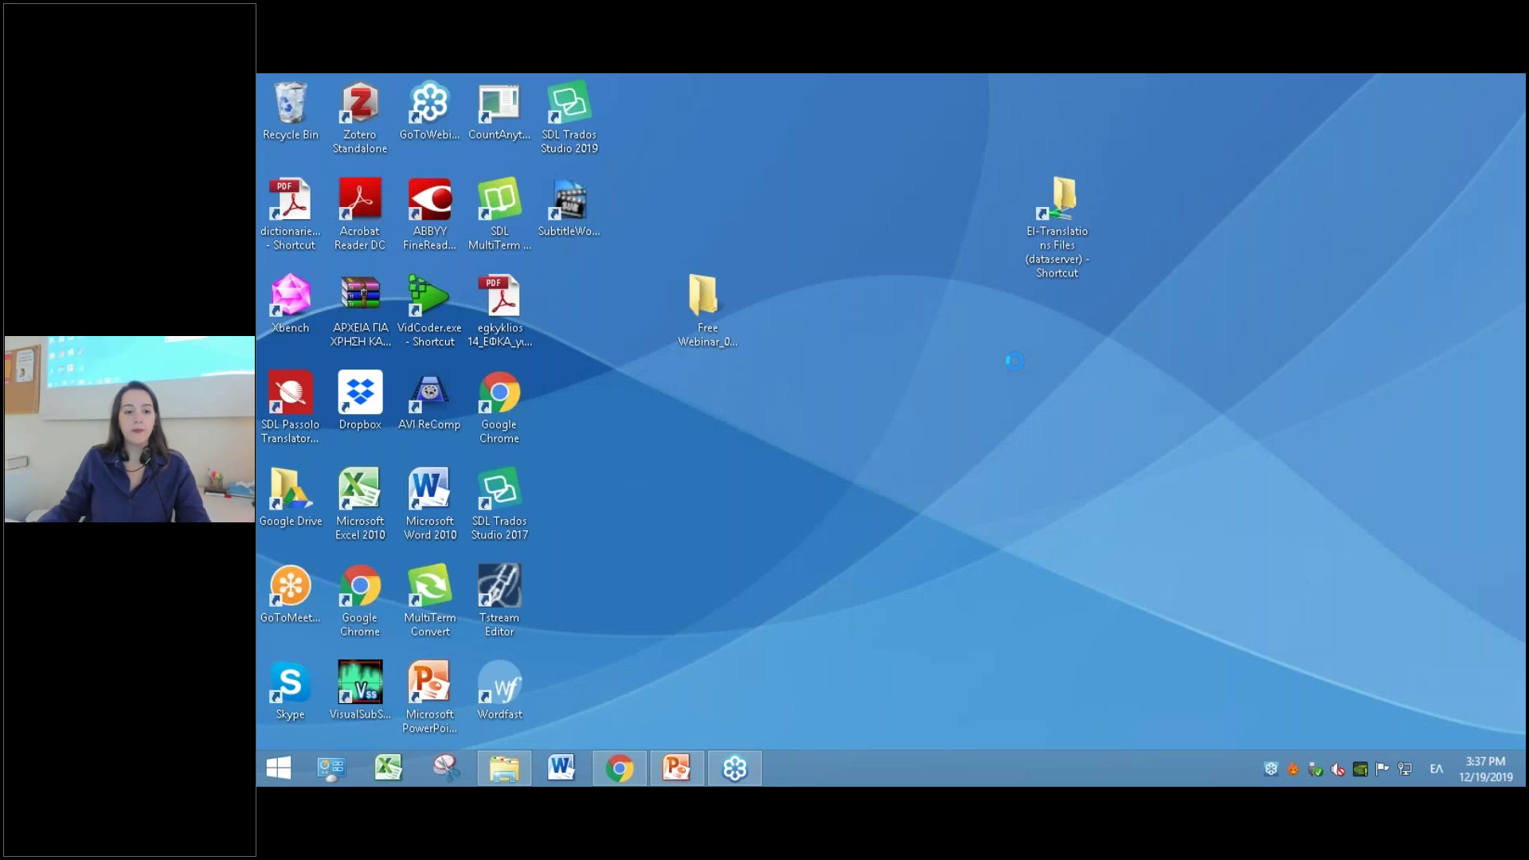
right_click(1013, 361)
mouse_move(1103, 541)
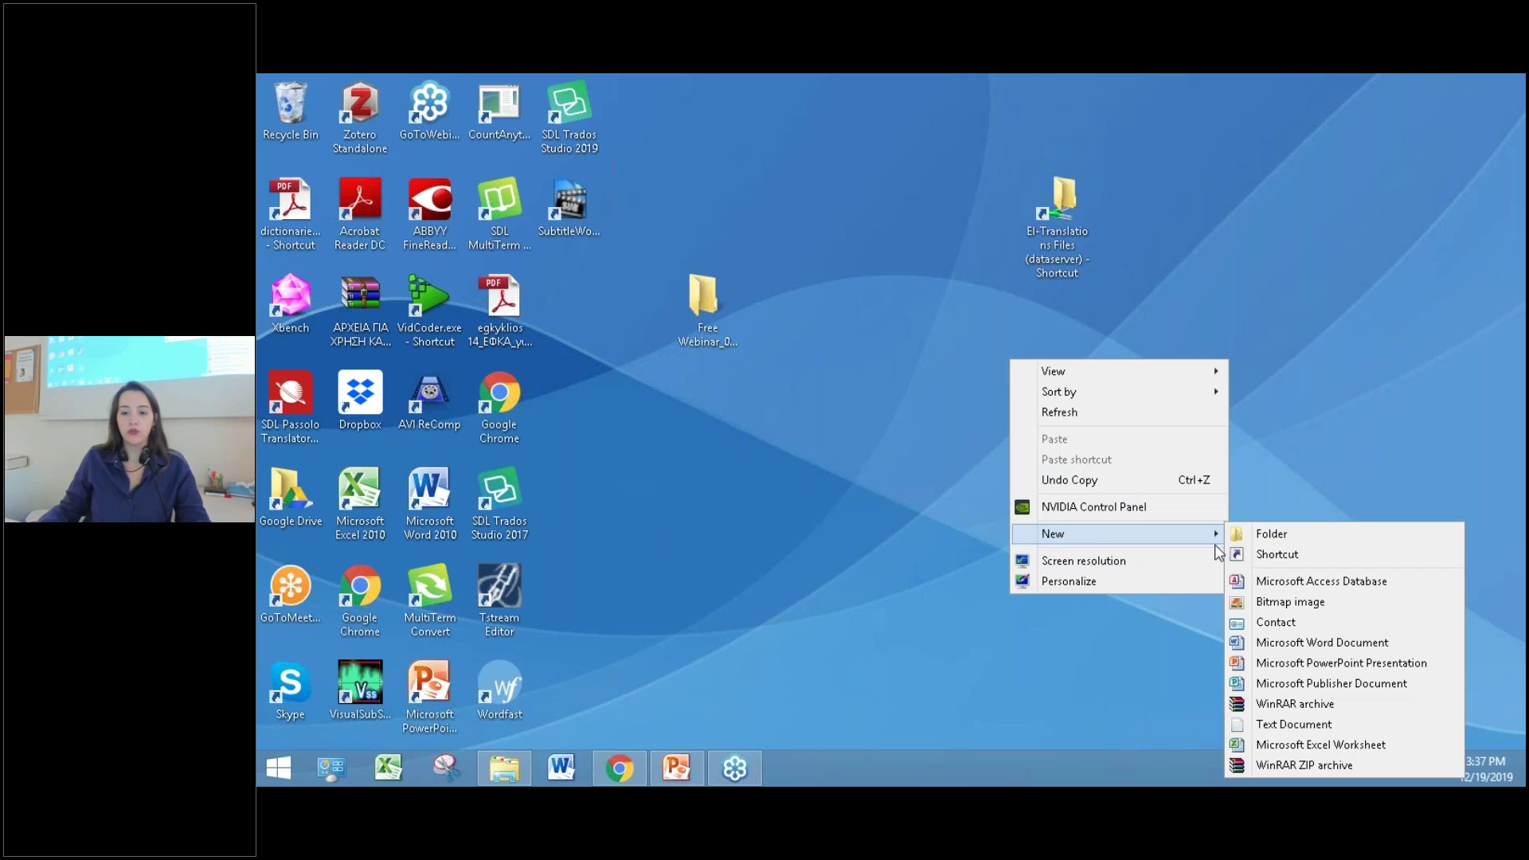
left_click(1274, 642)
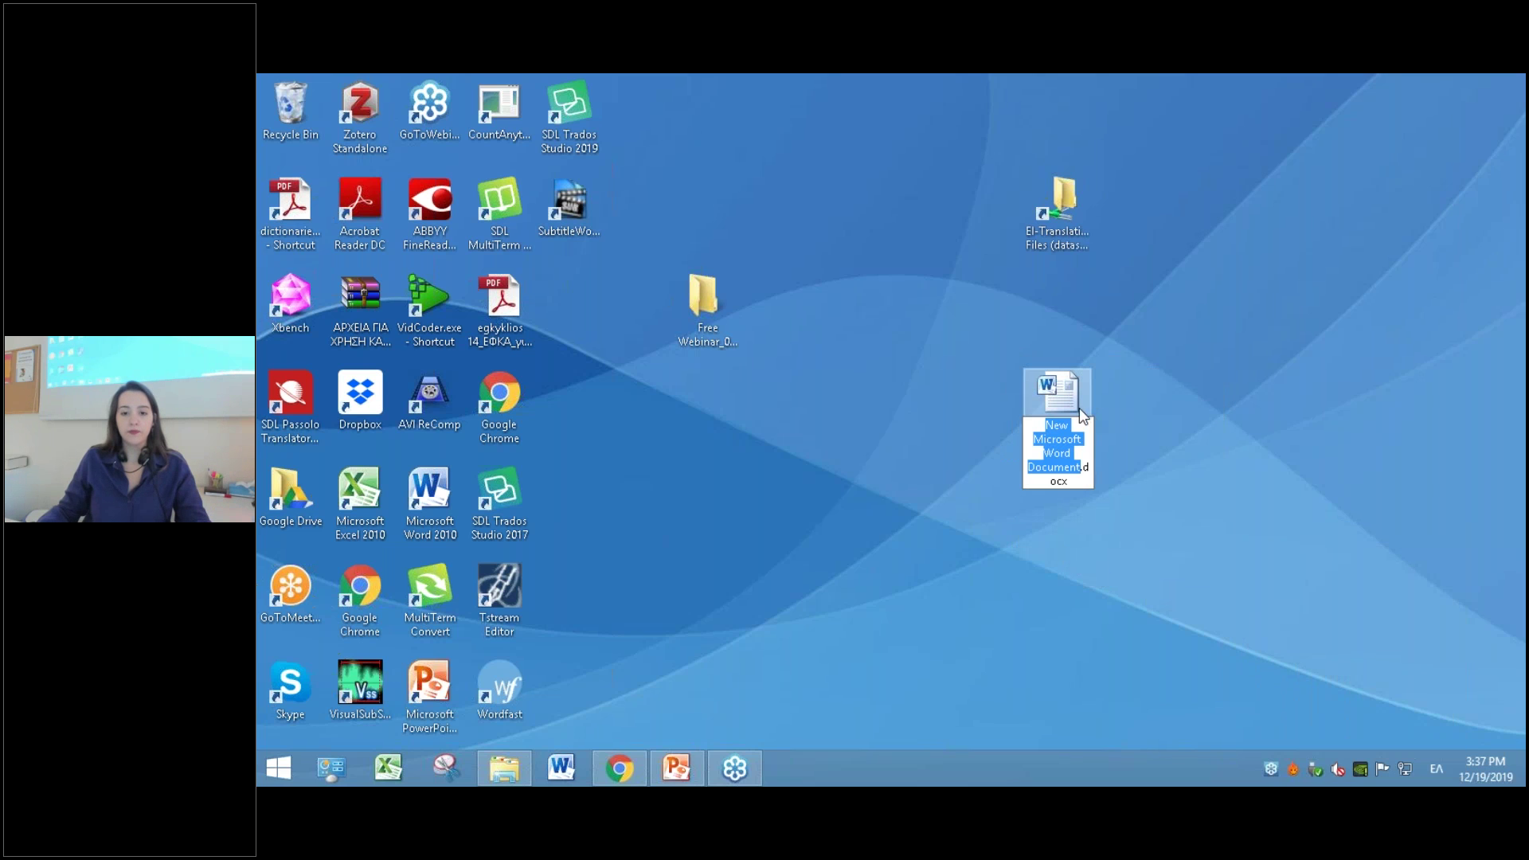
double_click(1077, 405)
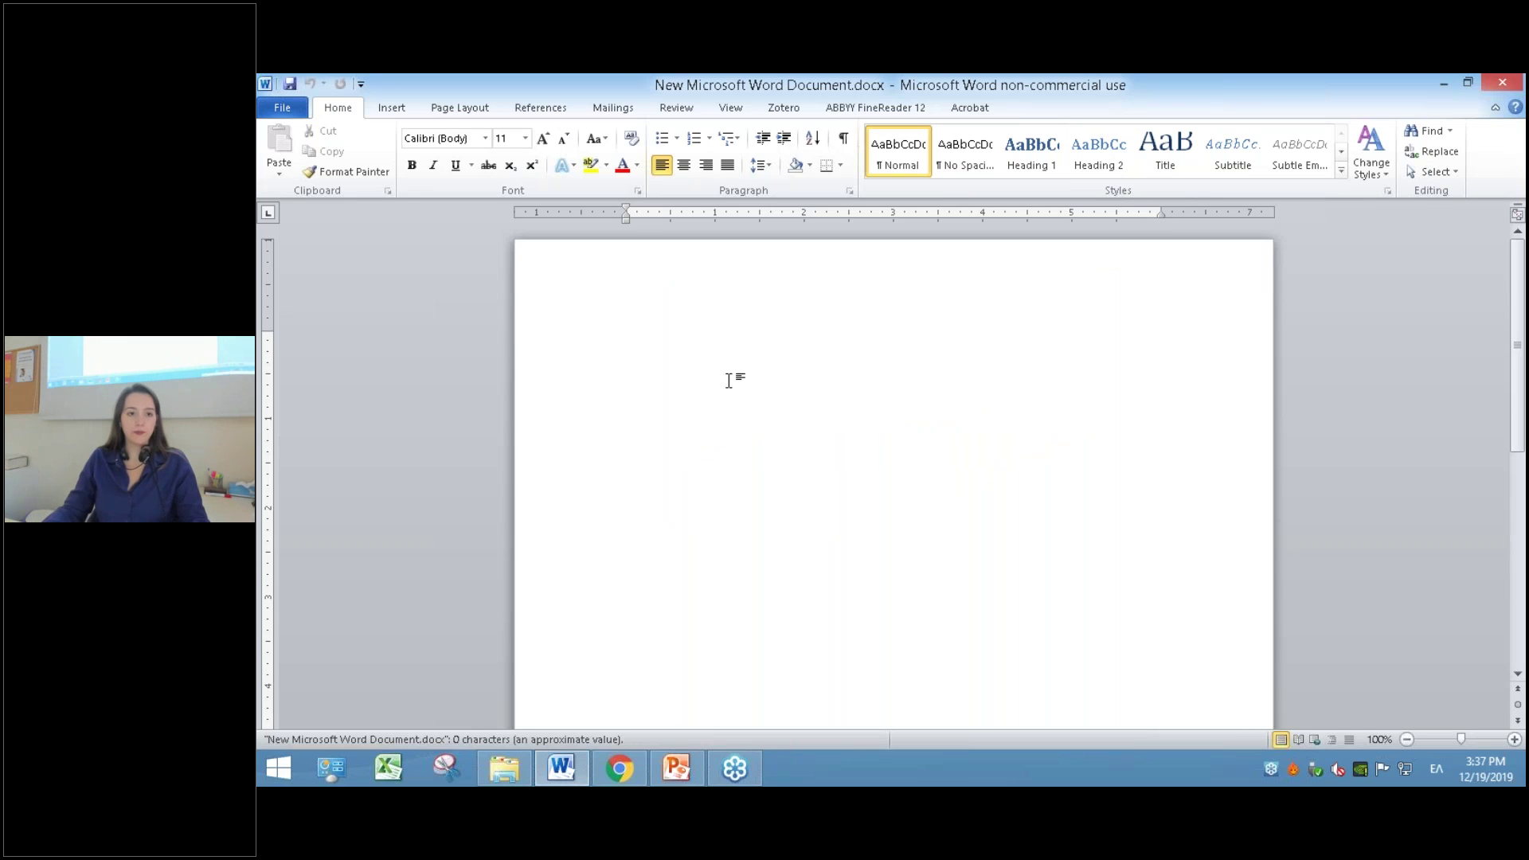
- Start inserting an object from file in the document and choose Glossary EN_EL.xlsx from the desktop's Free Webinar_02 folder
left_click(386, 112)
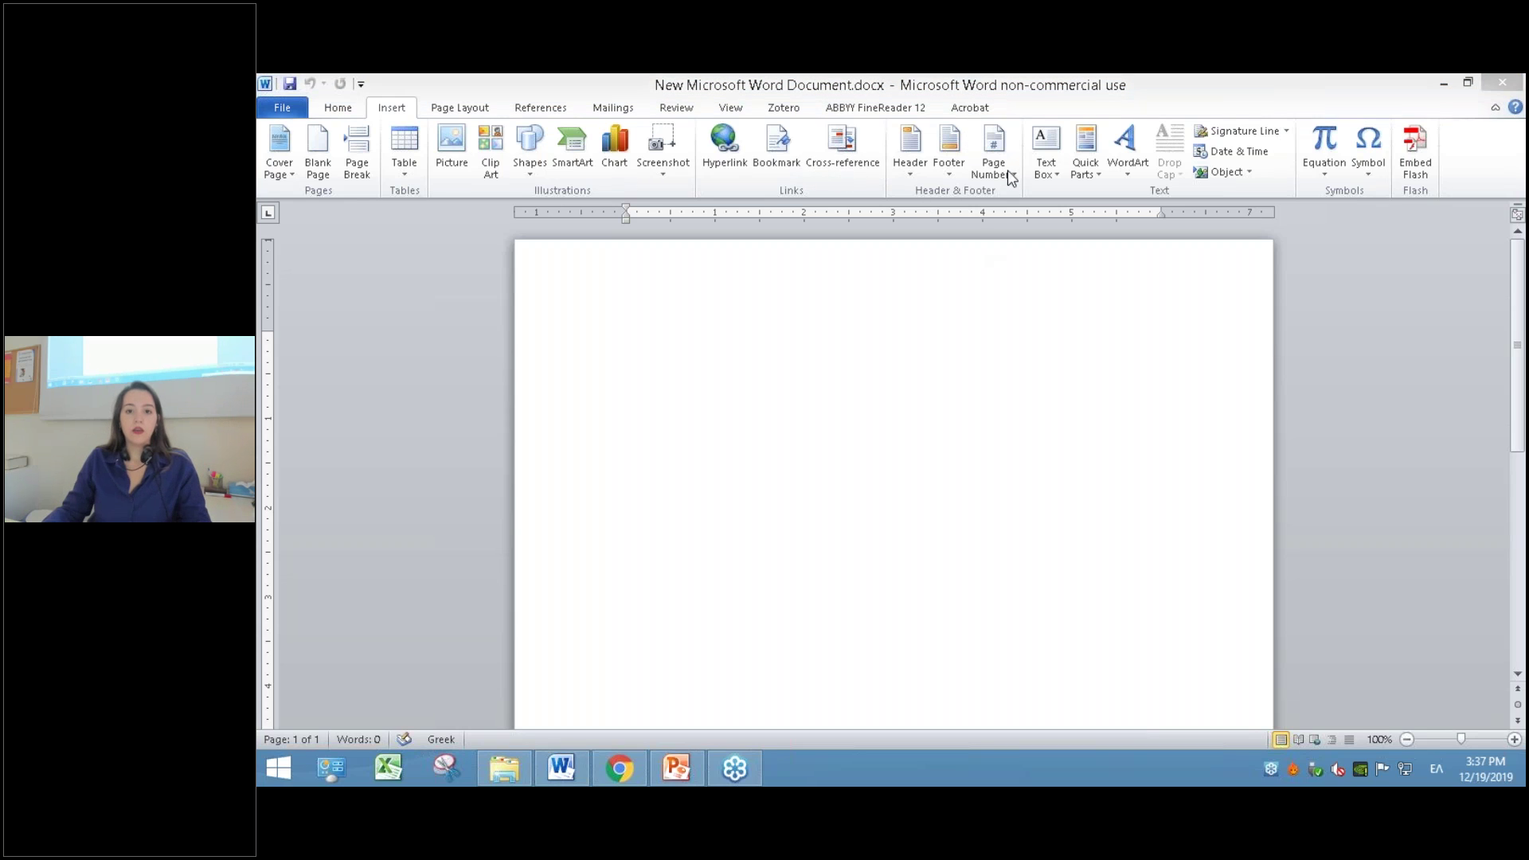
left_click(1178, 306)
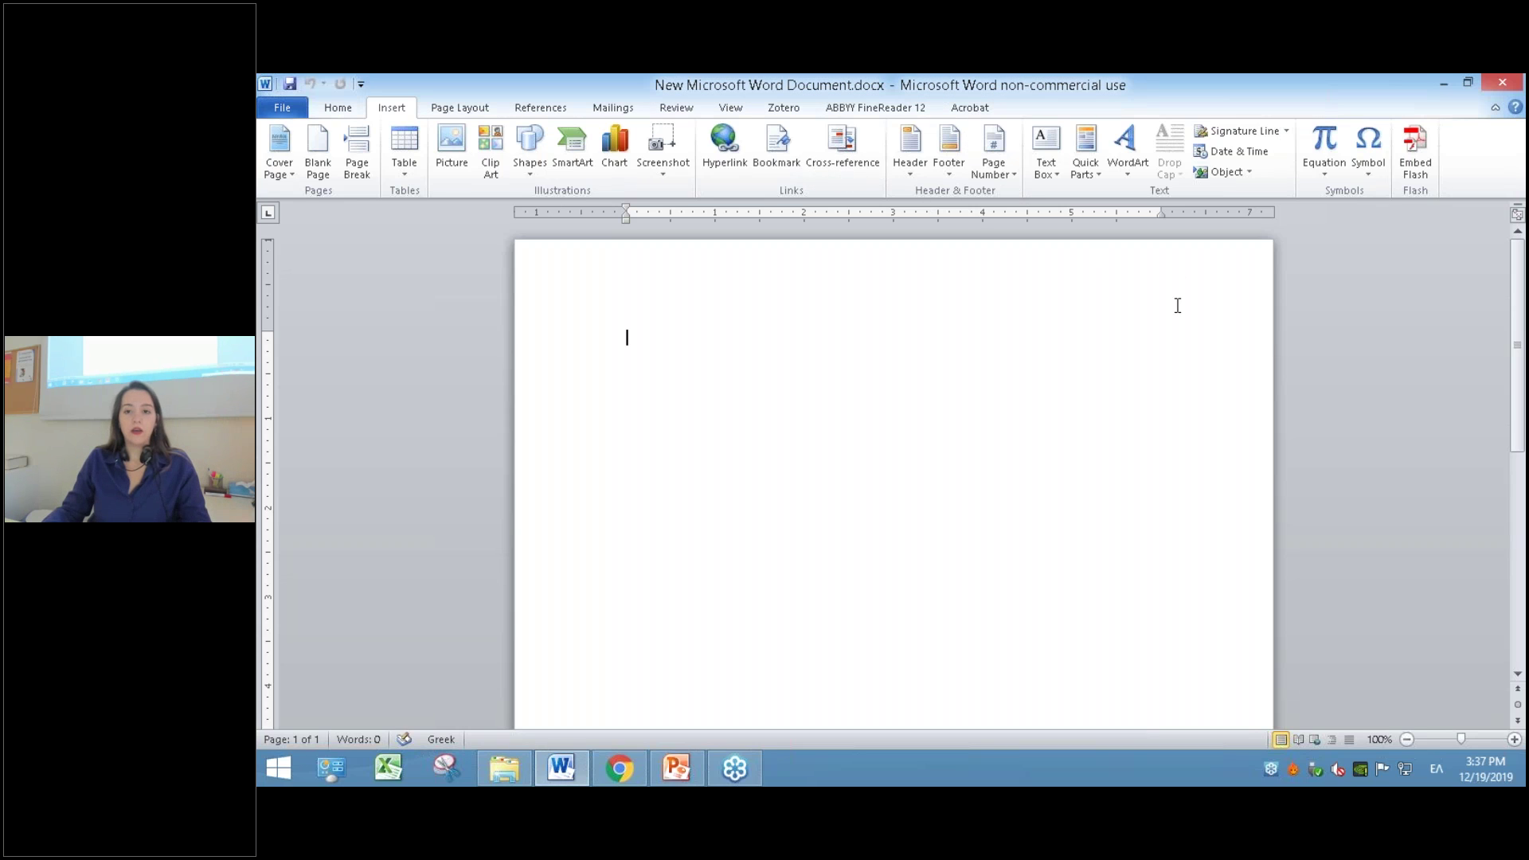
left_click(1249, 172)
left_click(1241, 197)
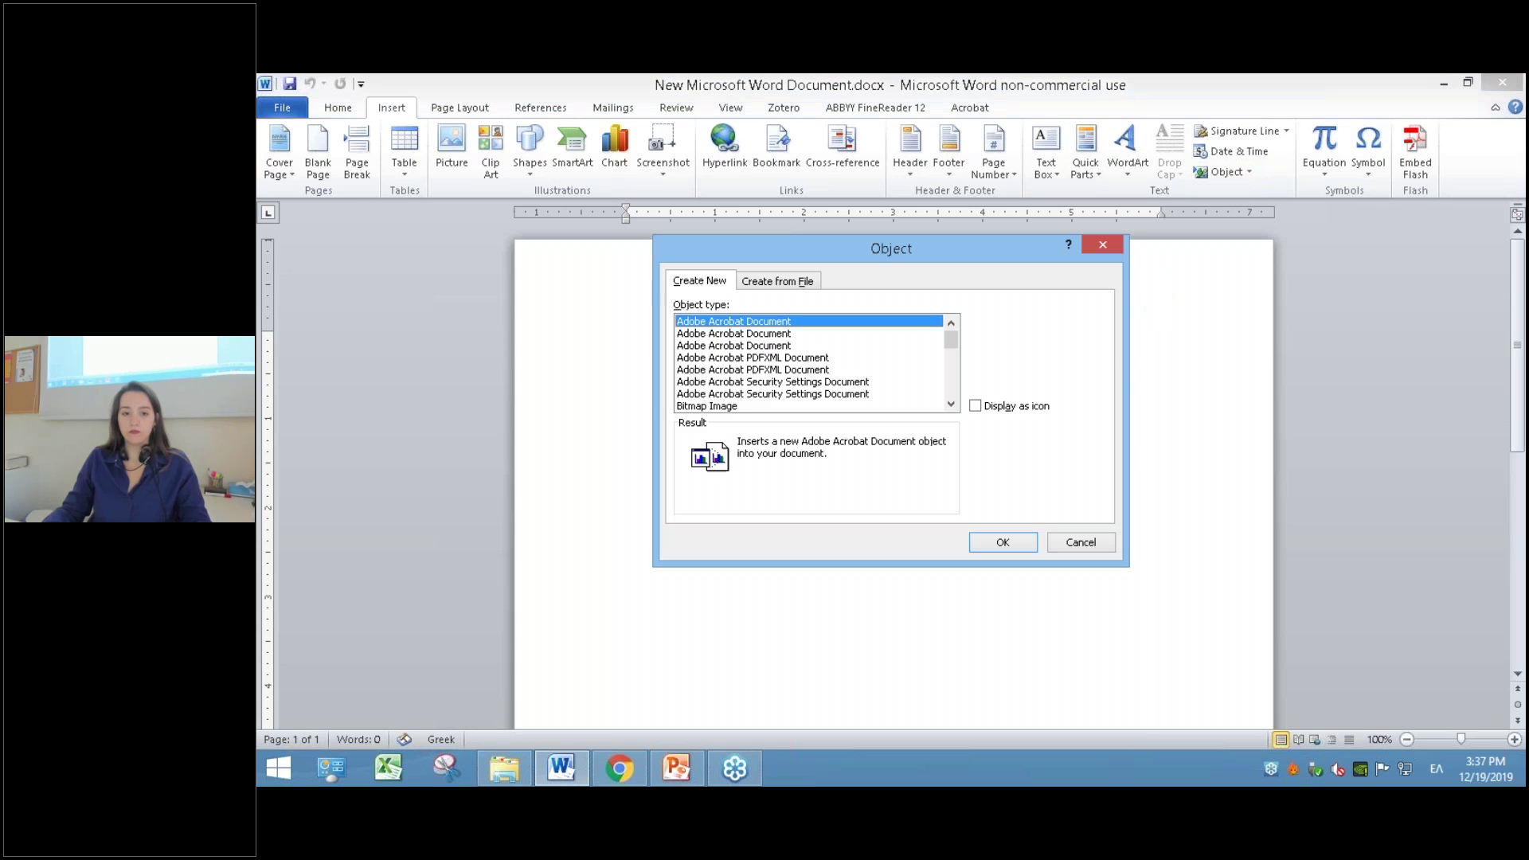
left_click(814, 283)
left_click(811, 323)
left_click(1005, 325)
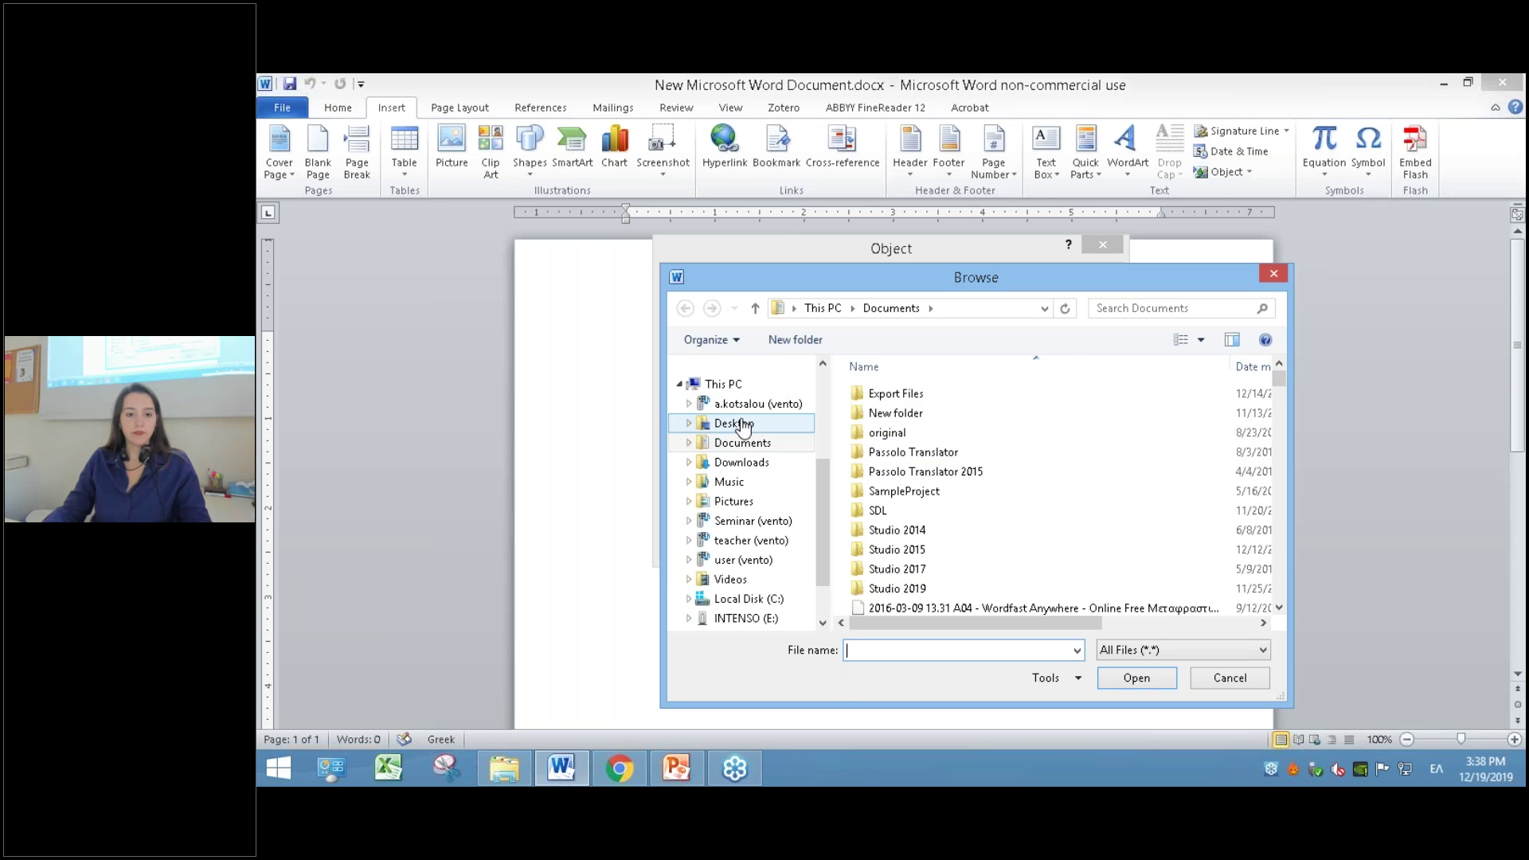
left_click(741, 424)
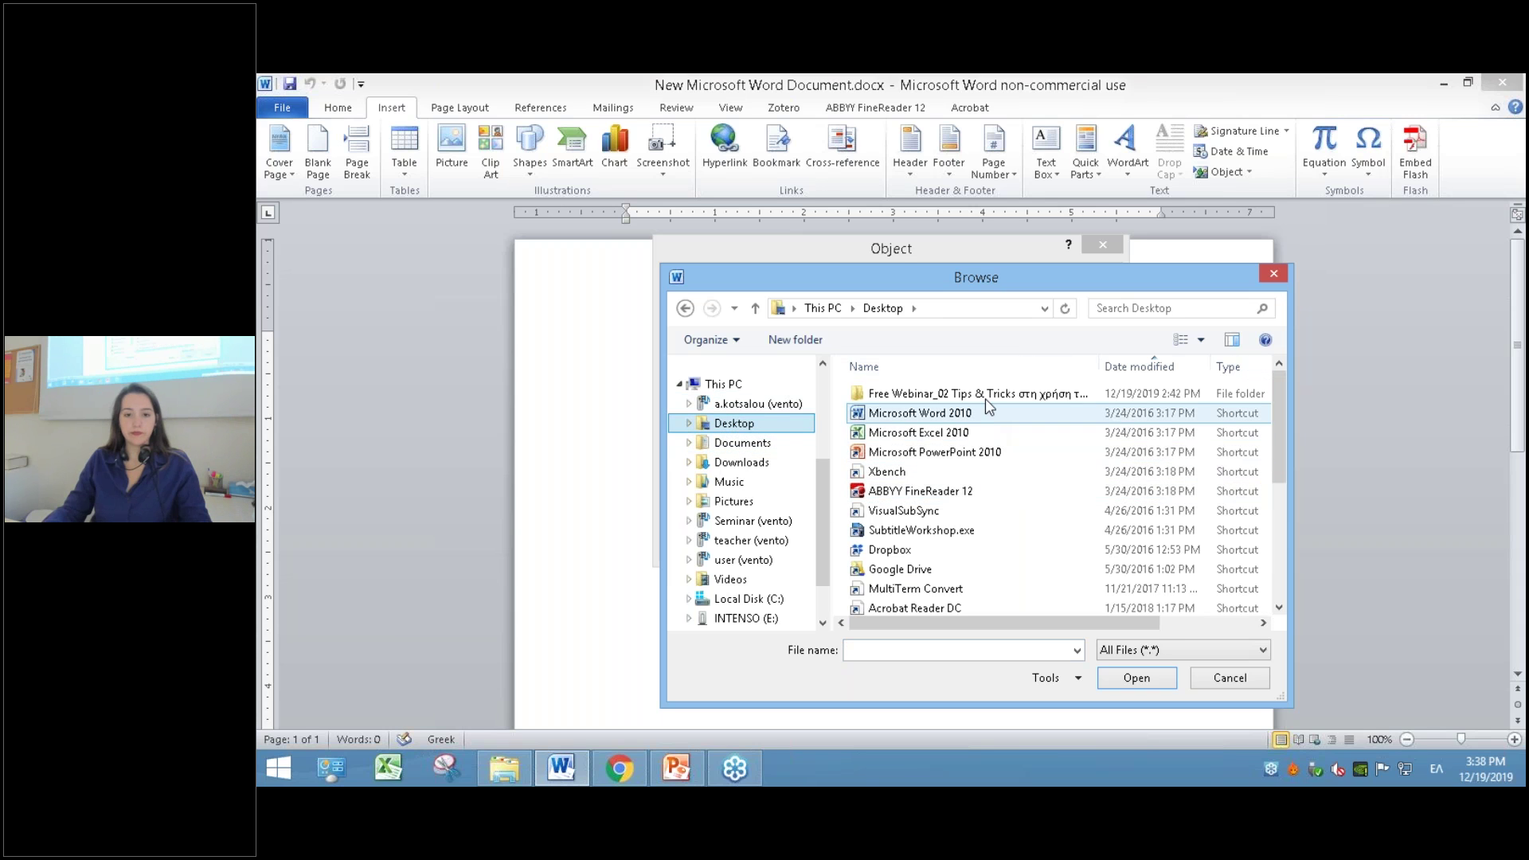
double_click(970, 428)
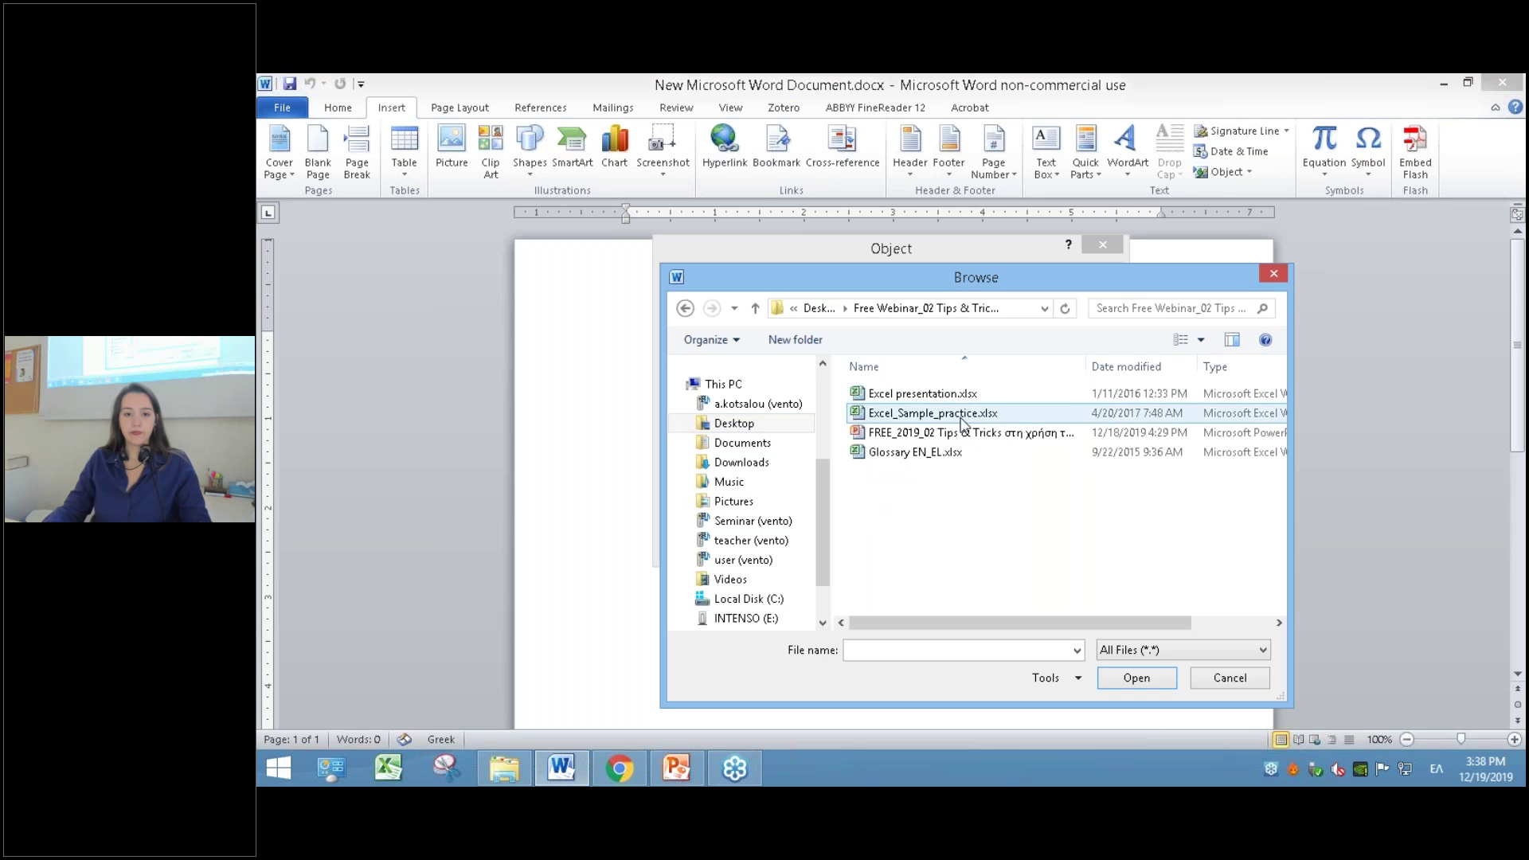
left_click(966, 452)
left_click(1120, 679)
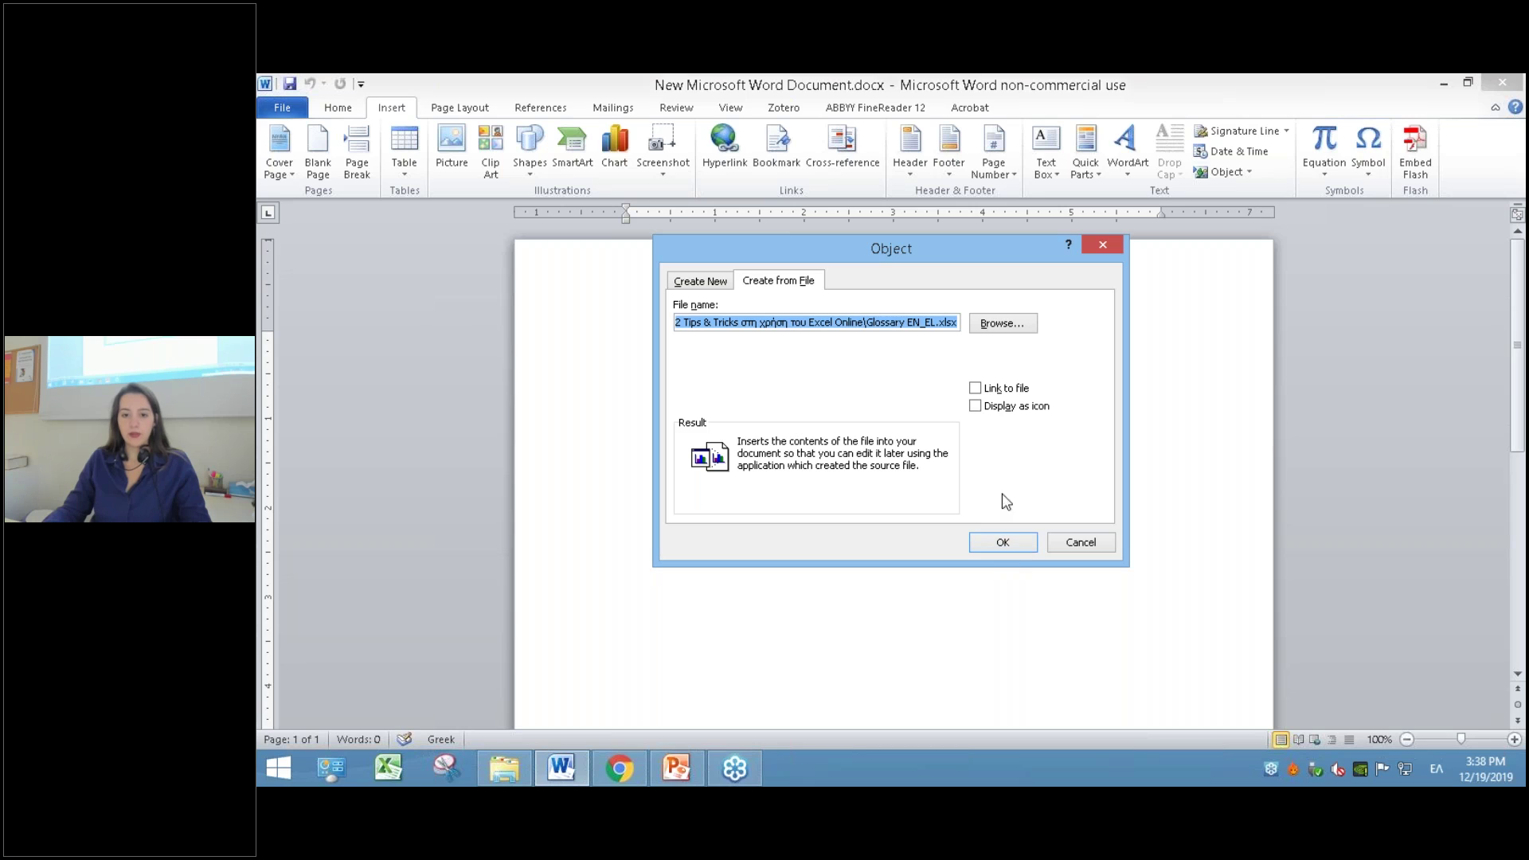
- Try Display as icon, turn it off, and insert the glossary workbook's contents into the document
left_click(1000, 407)
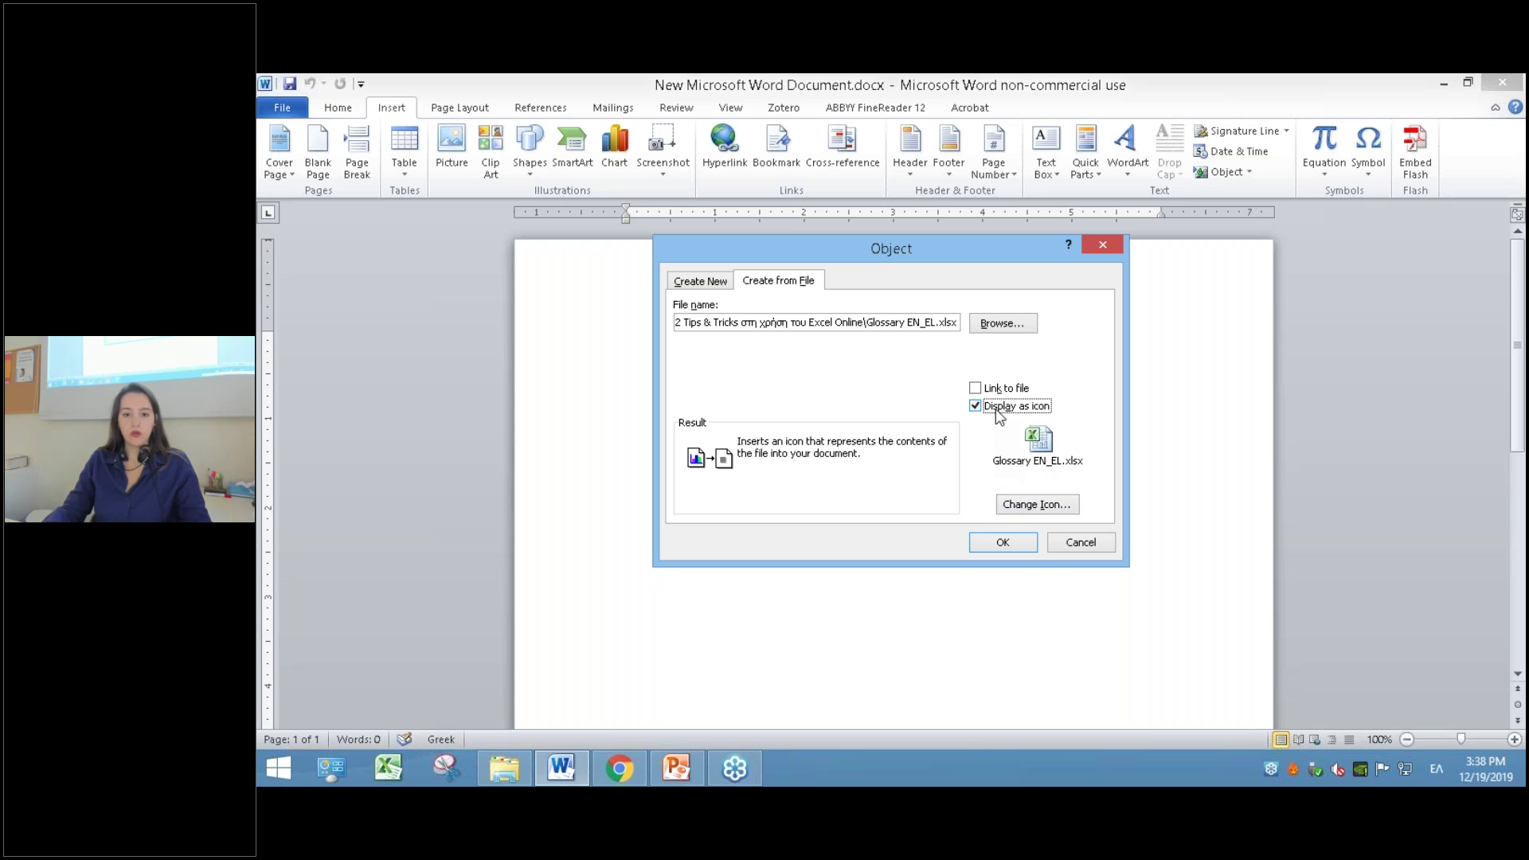
left_click(997, 406)
left_click(1002, 543)
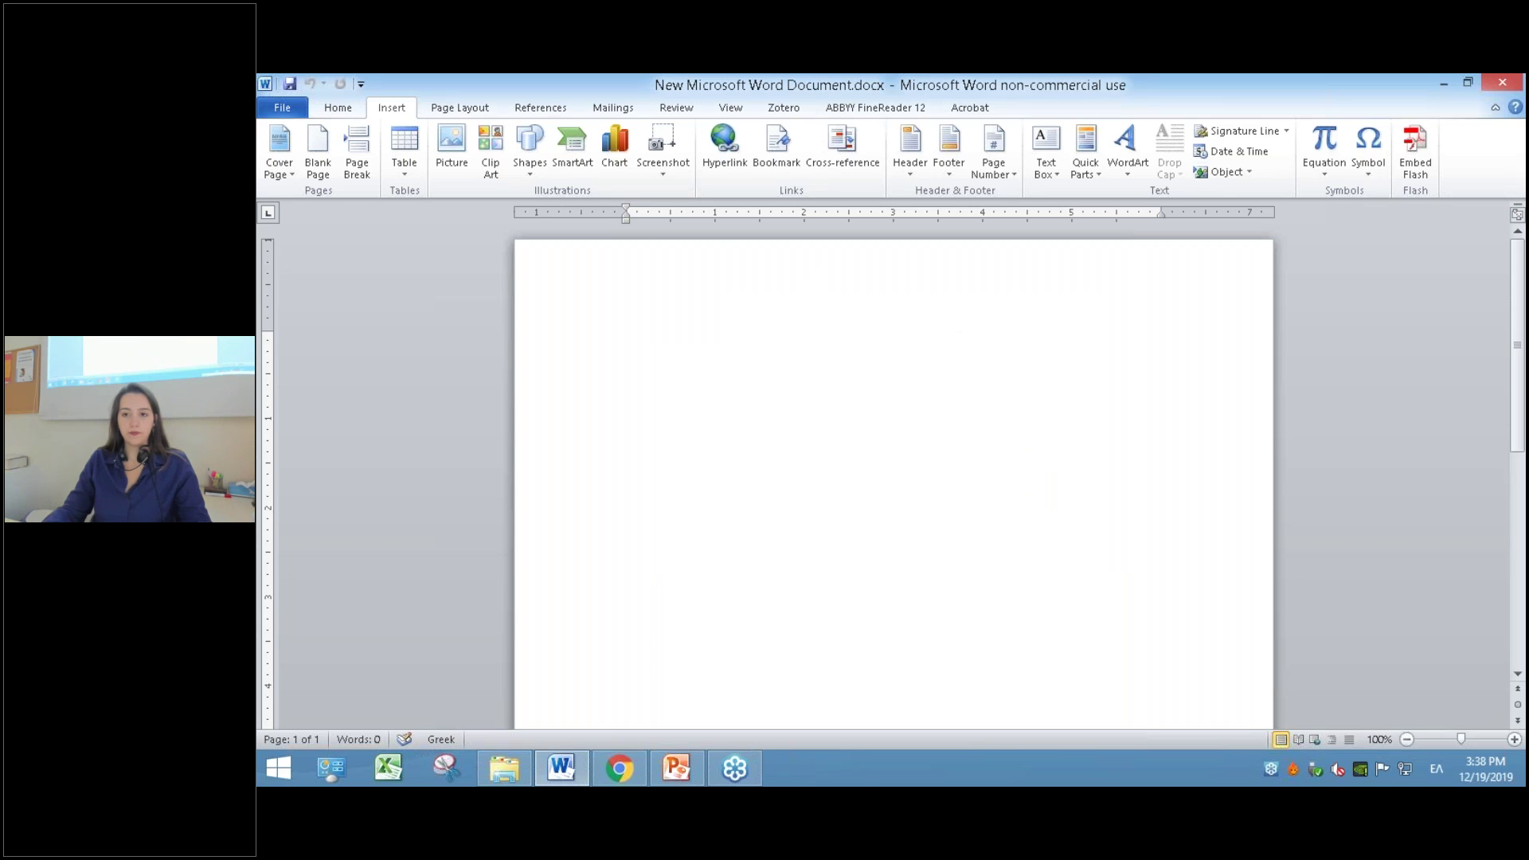
left_click(1007, 488)
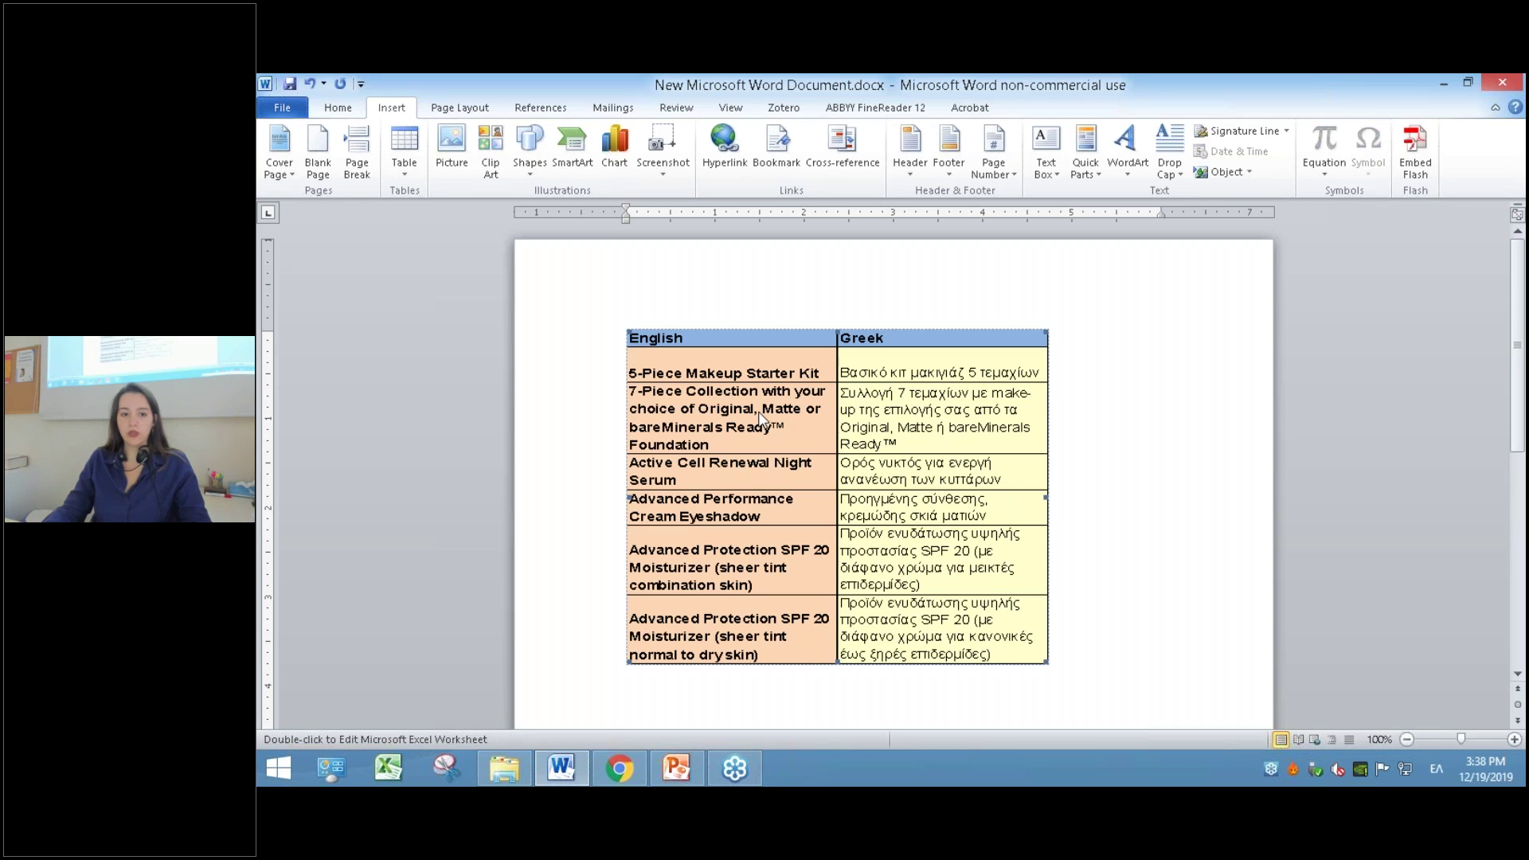
scroll(779, 495, "down", 2)
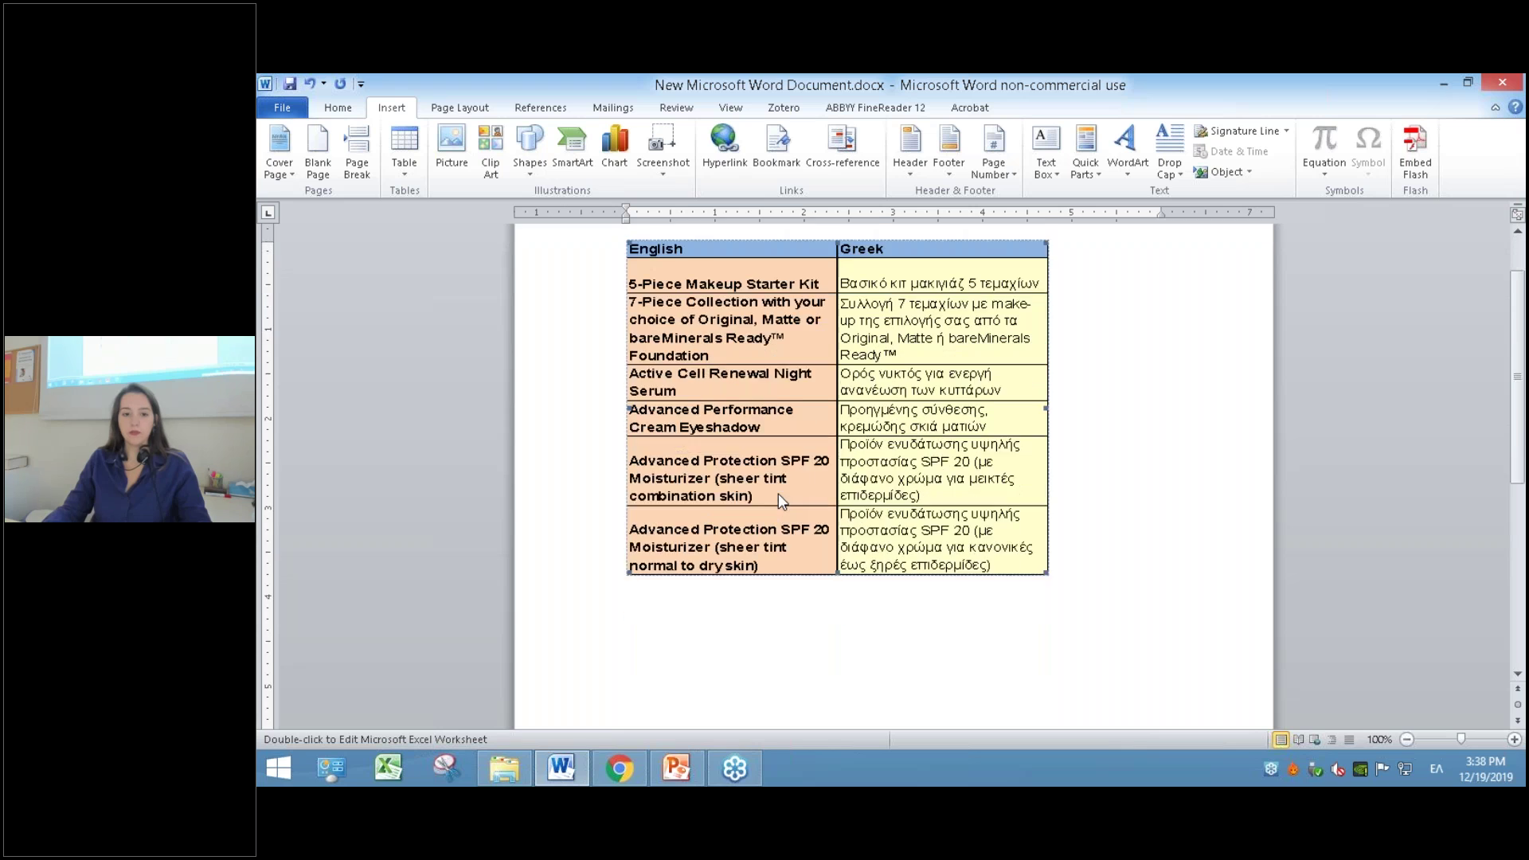
scroll(778, 494, "down", 3)
- Place the cursor below the inserted glossary table and browse the object types available for creating a new object
left_click(1087, 439)
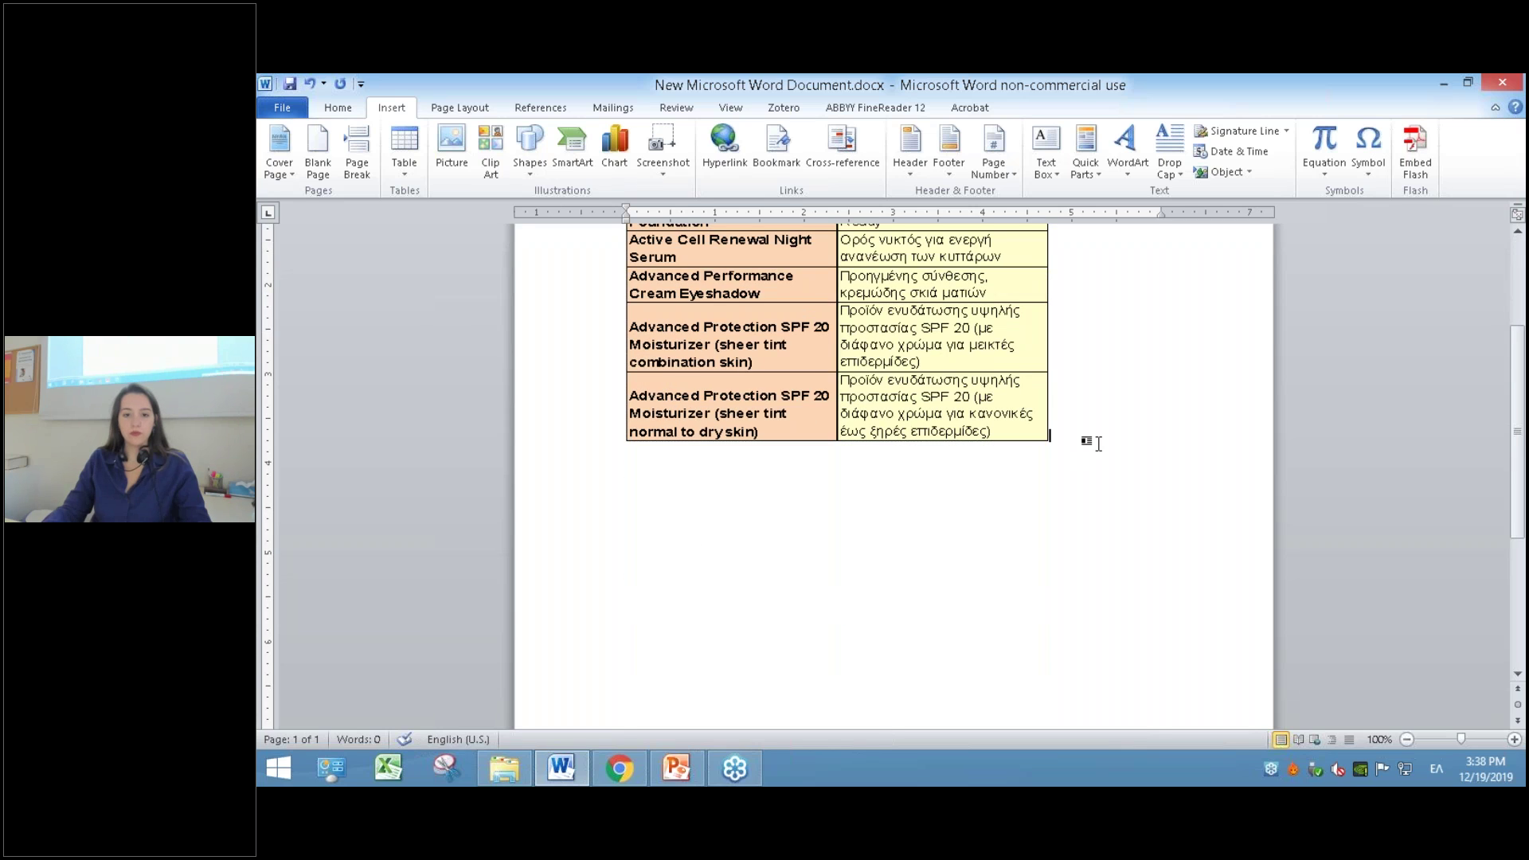
left_click(726, 490)
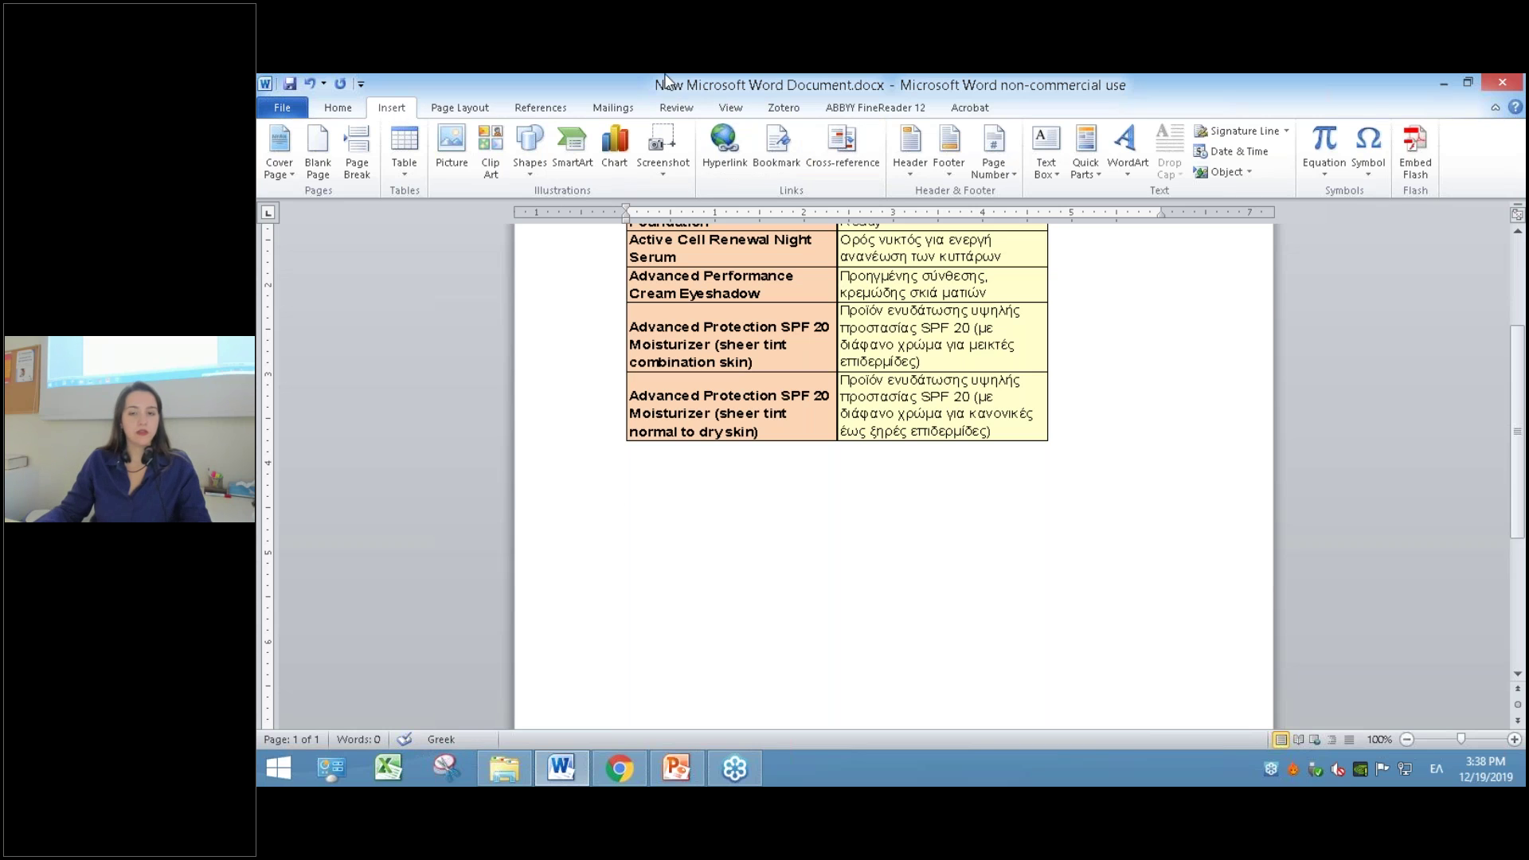
left_click(1249, 172)
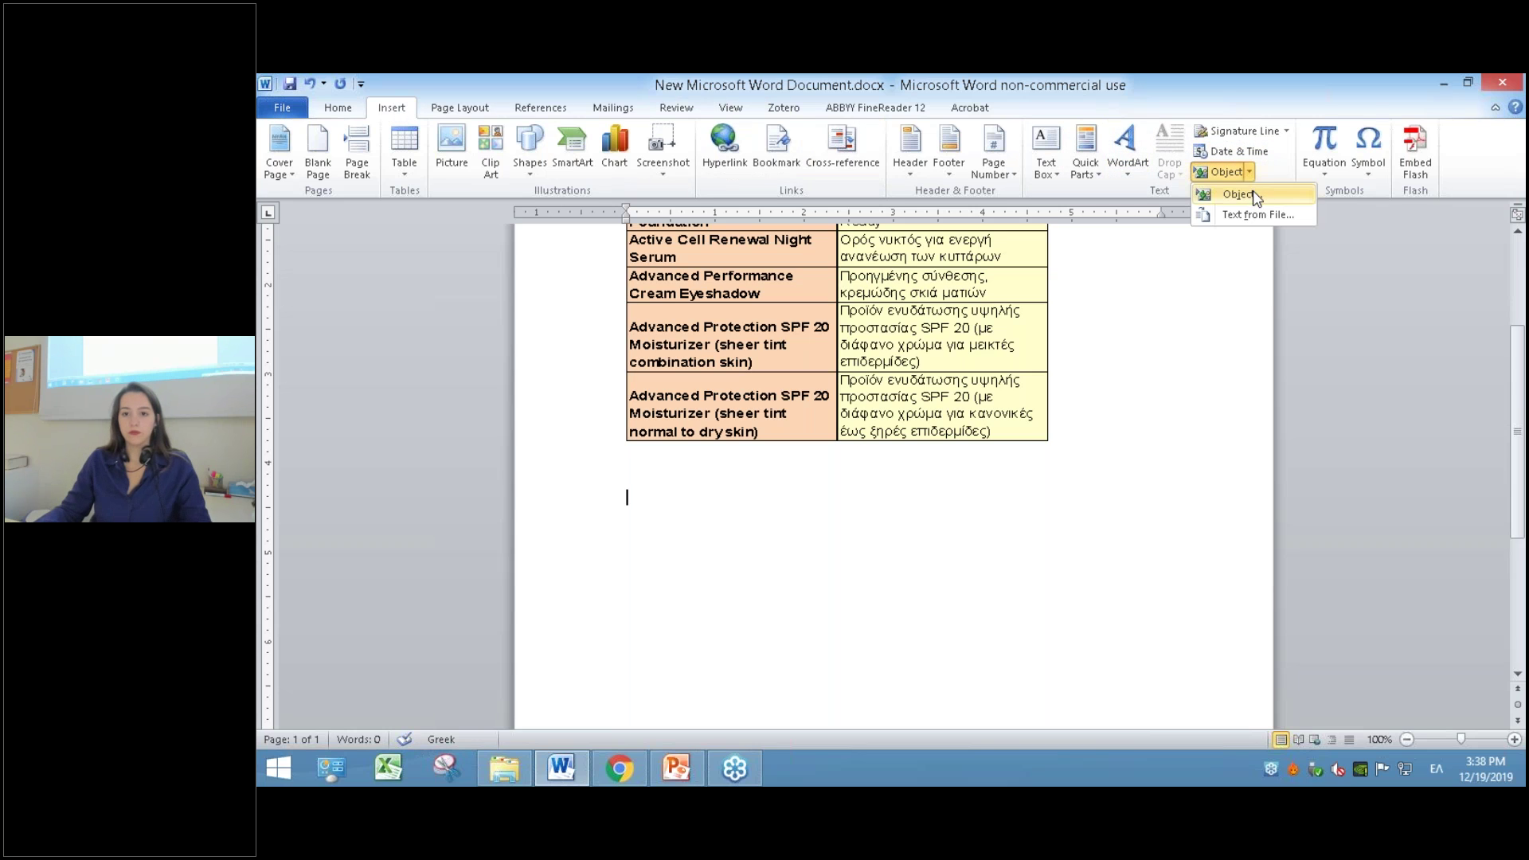
left_click(1256, 195)
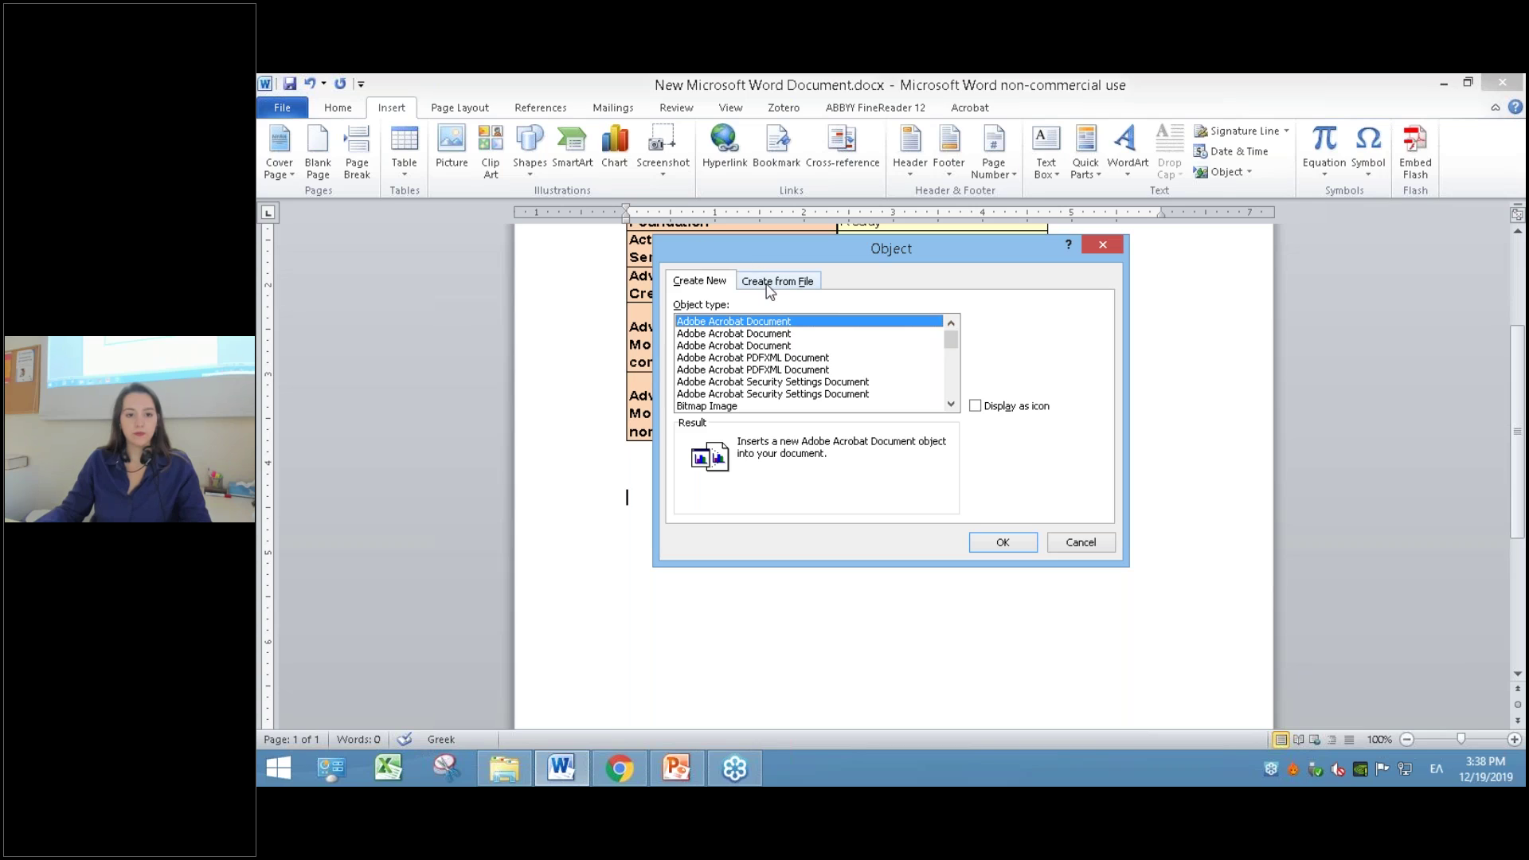
left_click_drag(951, 335, 954, 355)
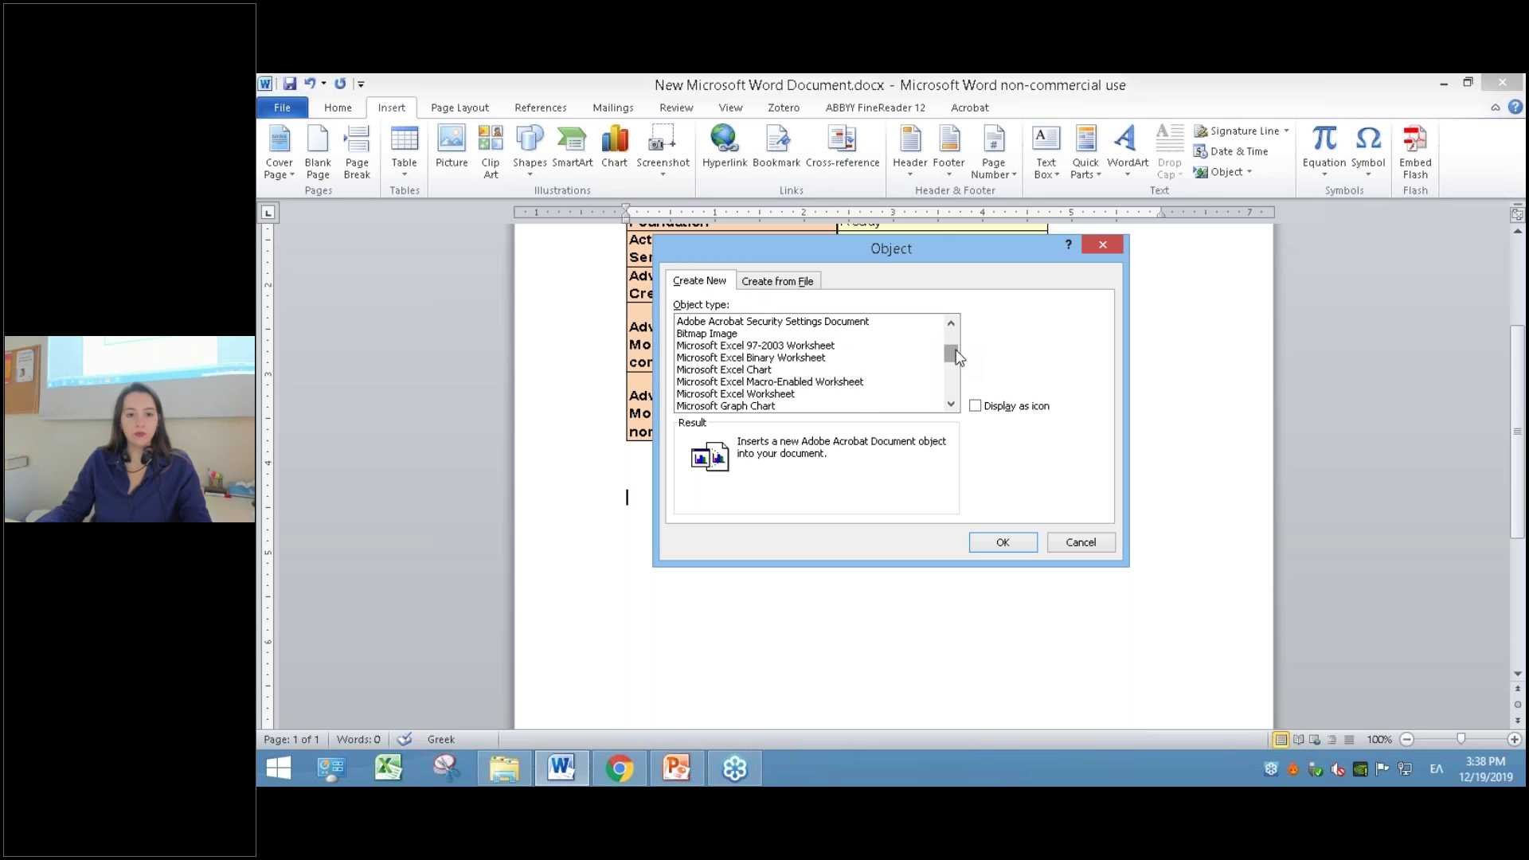
scroll(783, 388, "down", 2)
scroll(782, 388, "down", 2)
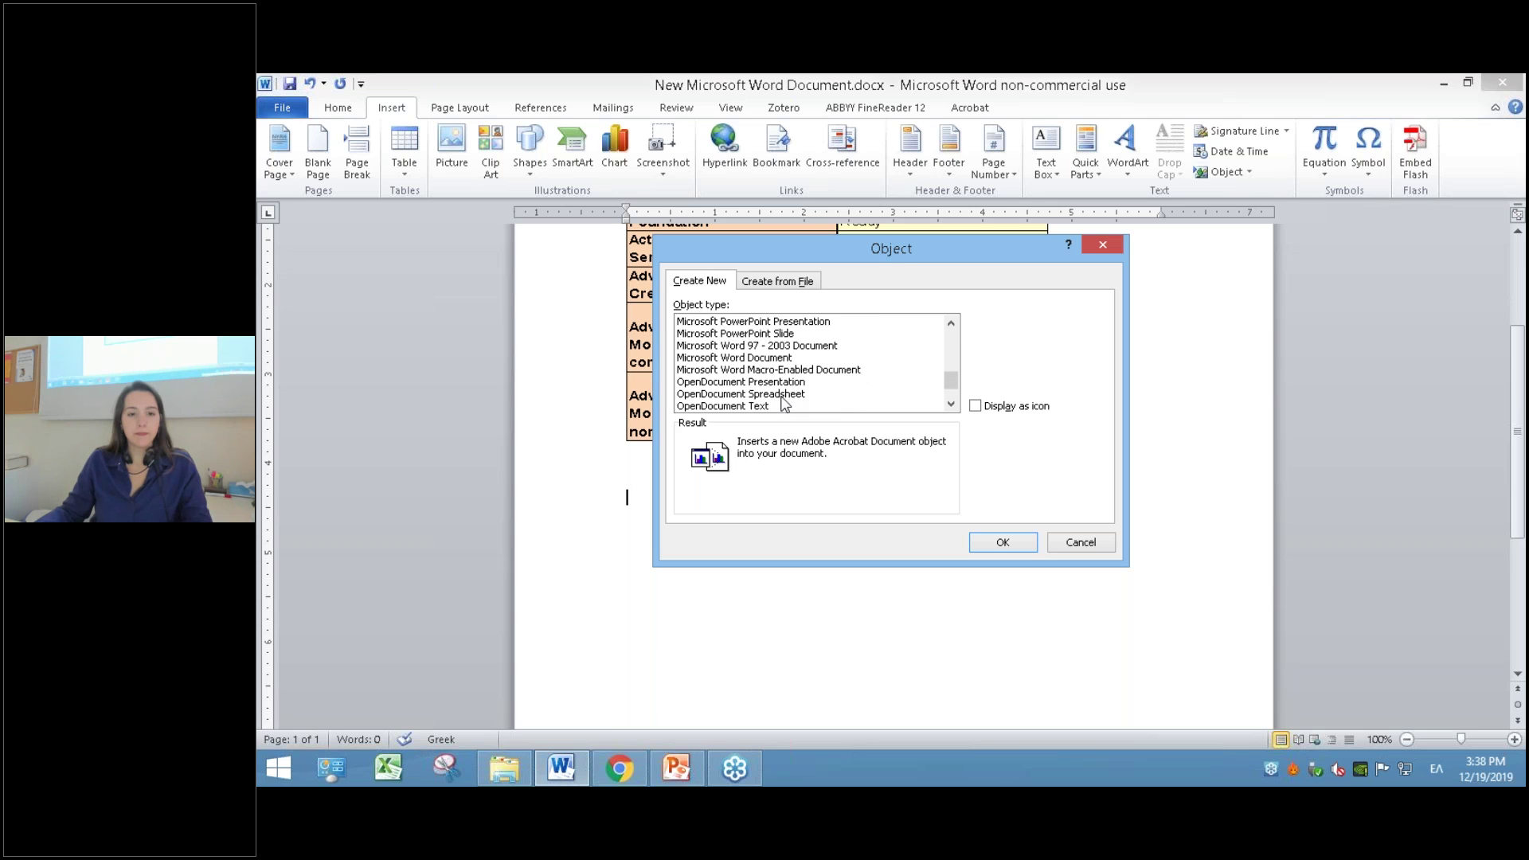
scroll(792, 360, "up", 1)
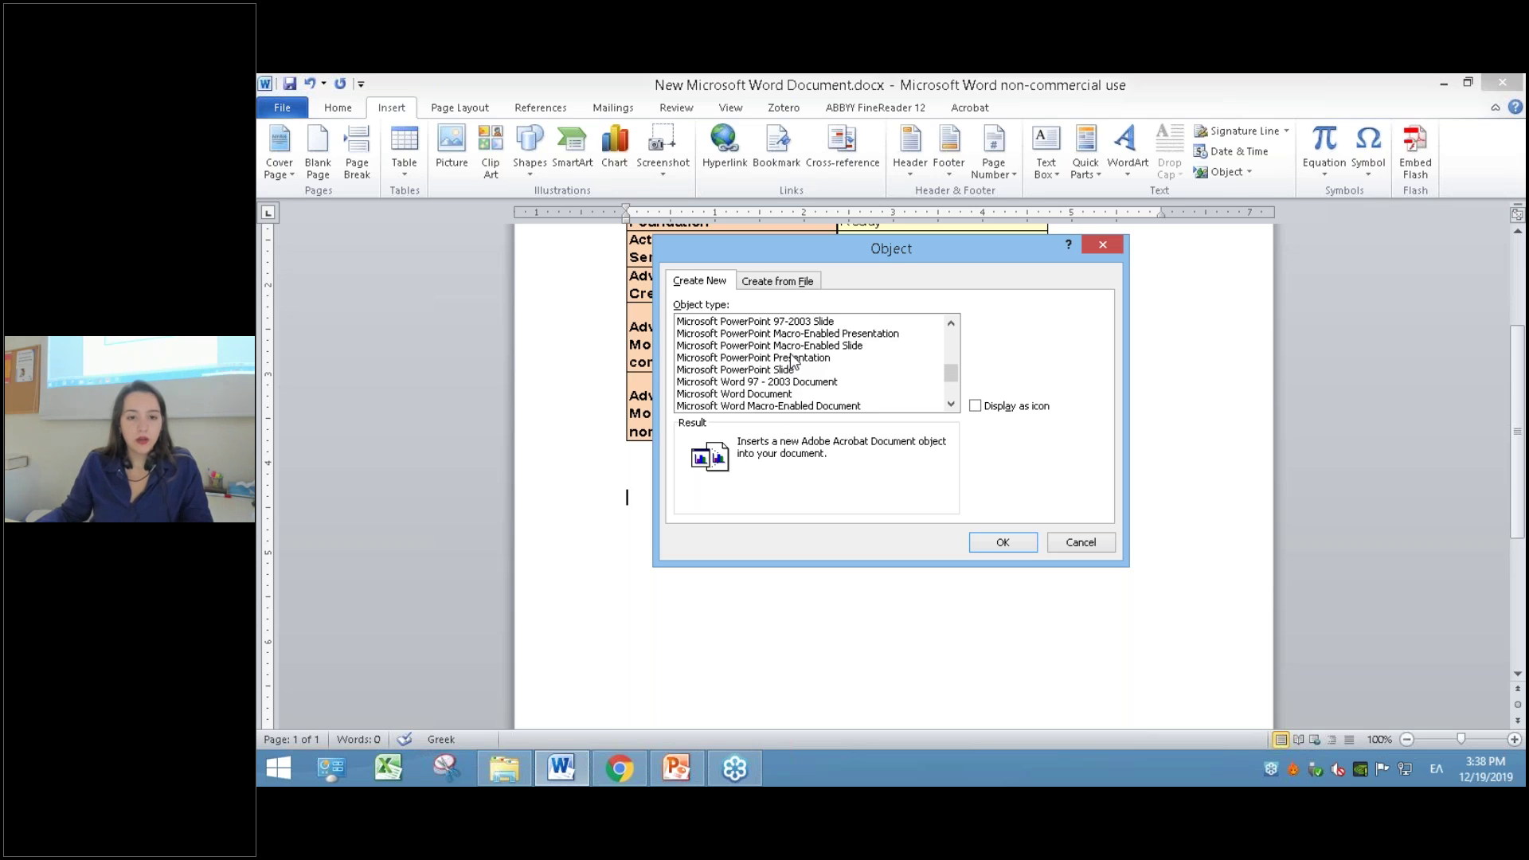
scroll(793, 360, "up", 1)
scroll(793, 360, "up", 1)
- Choose Microsoft Excel Worksheet as the object type and insert a new blank worksheet below the glossary table
left_click(769, 334)
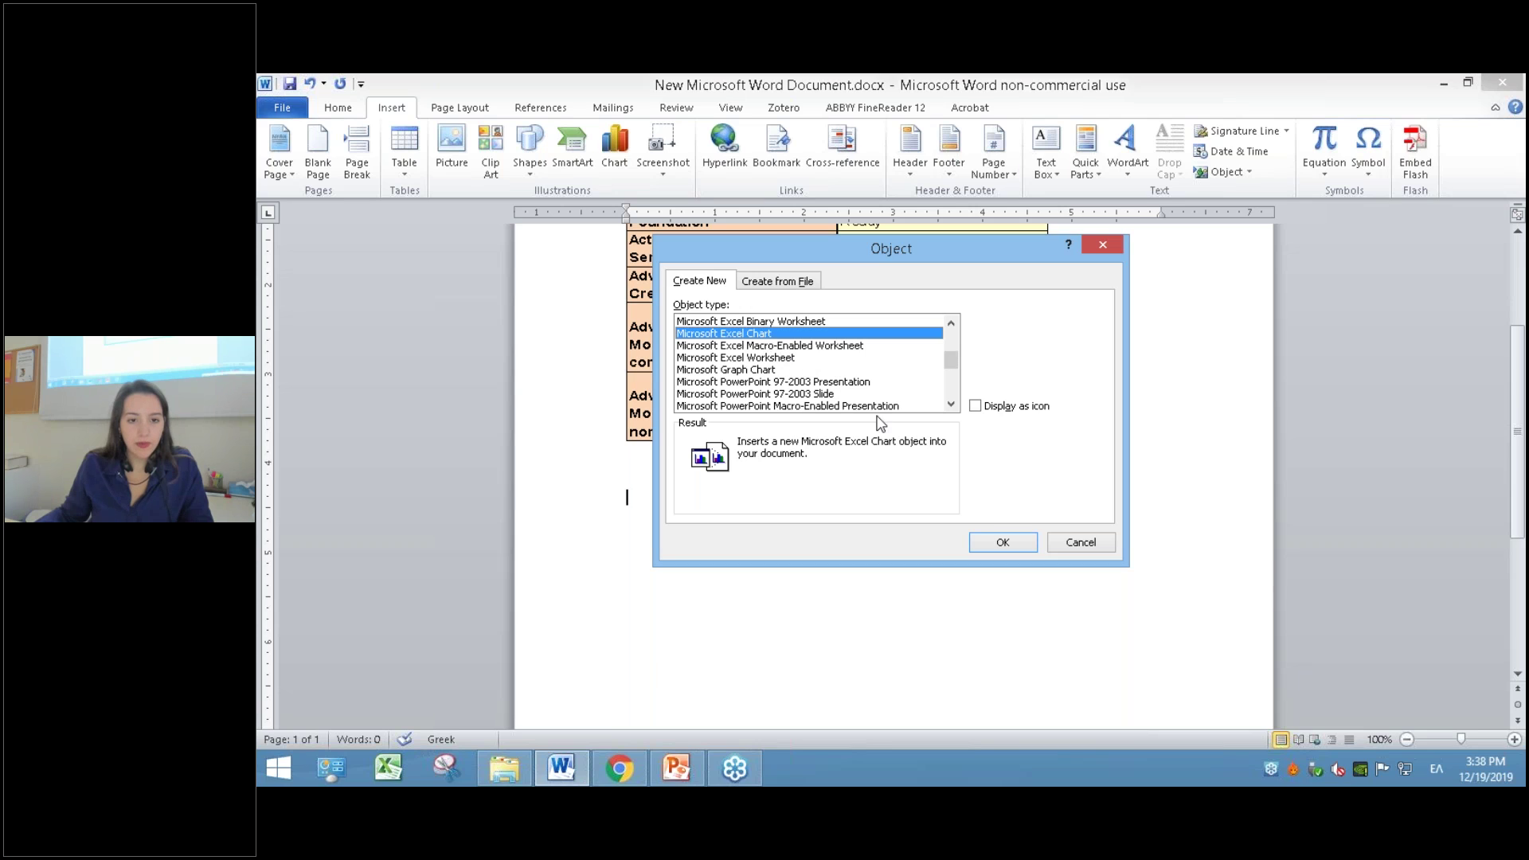
left_click(952, 324)
left_click(952, 324)
left_click(951, 324)
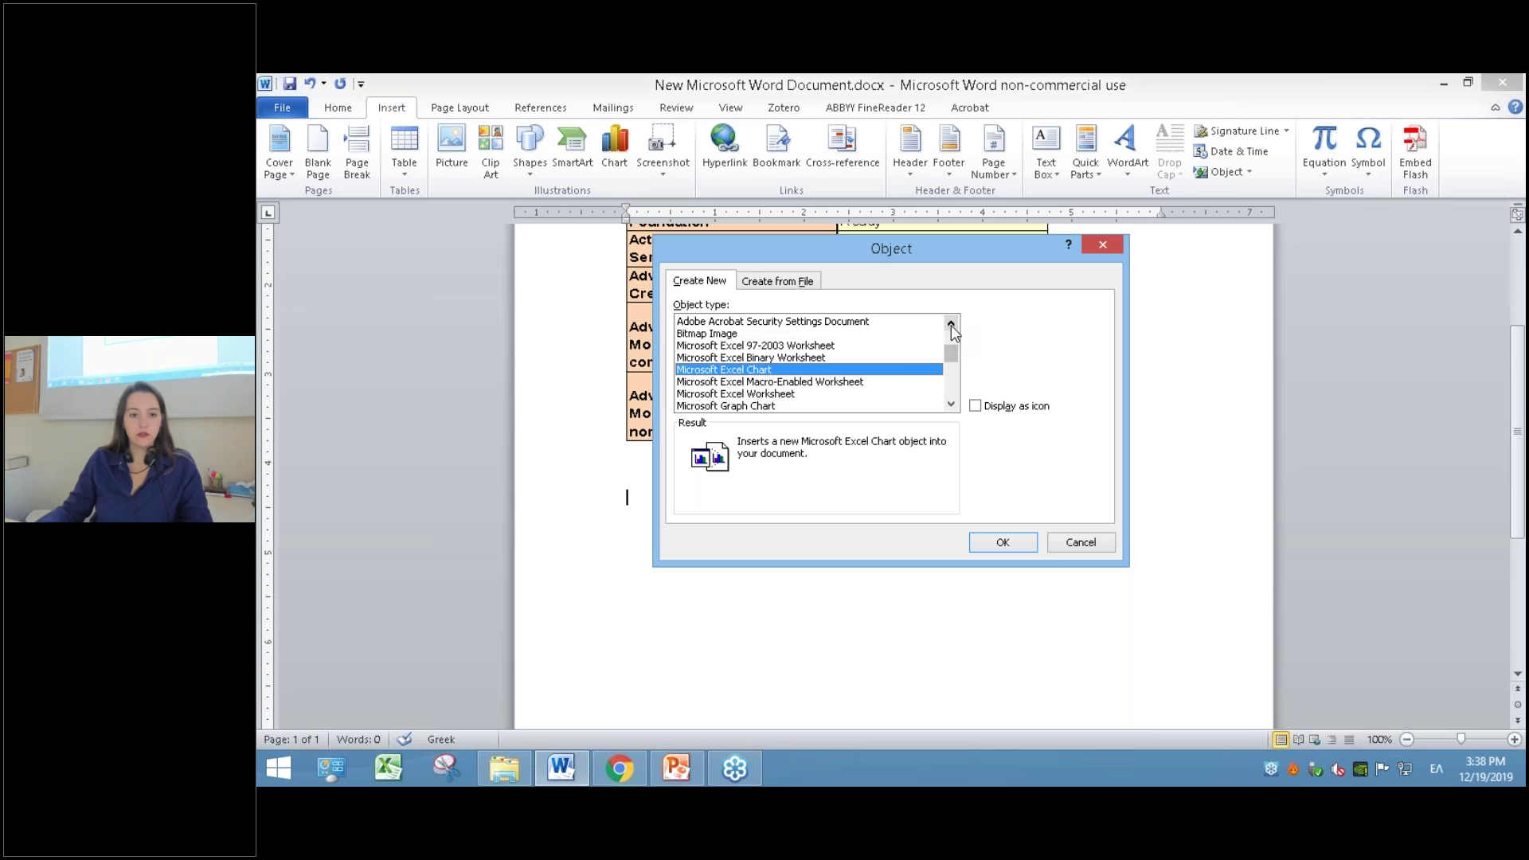
left_click(774, 345)
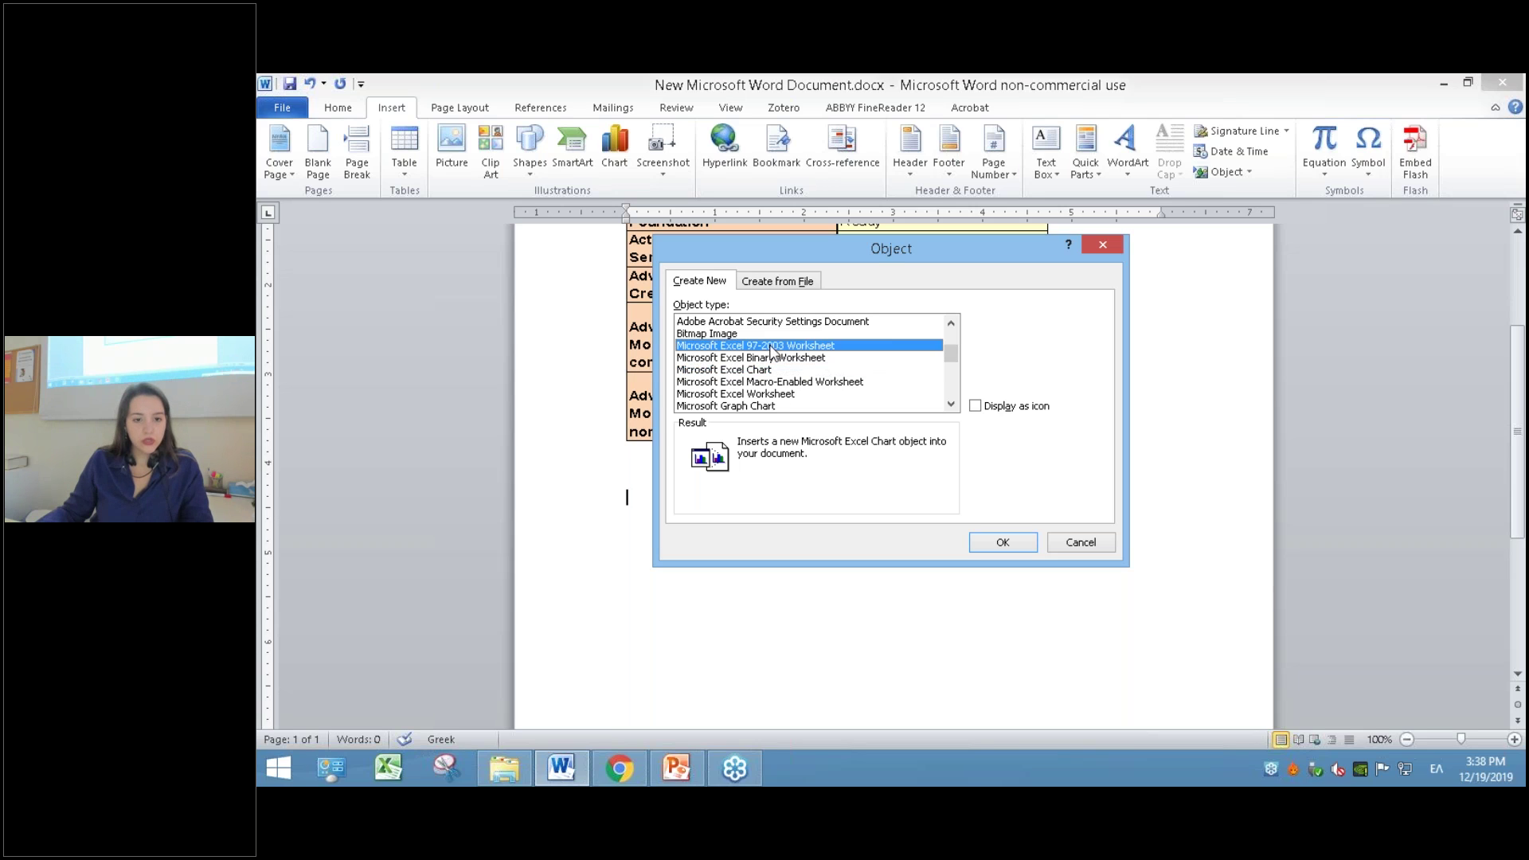
left_click(788, 394)
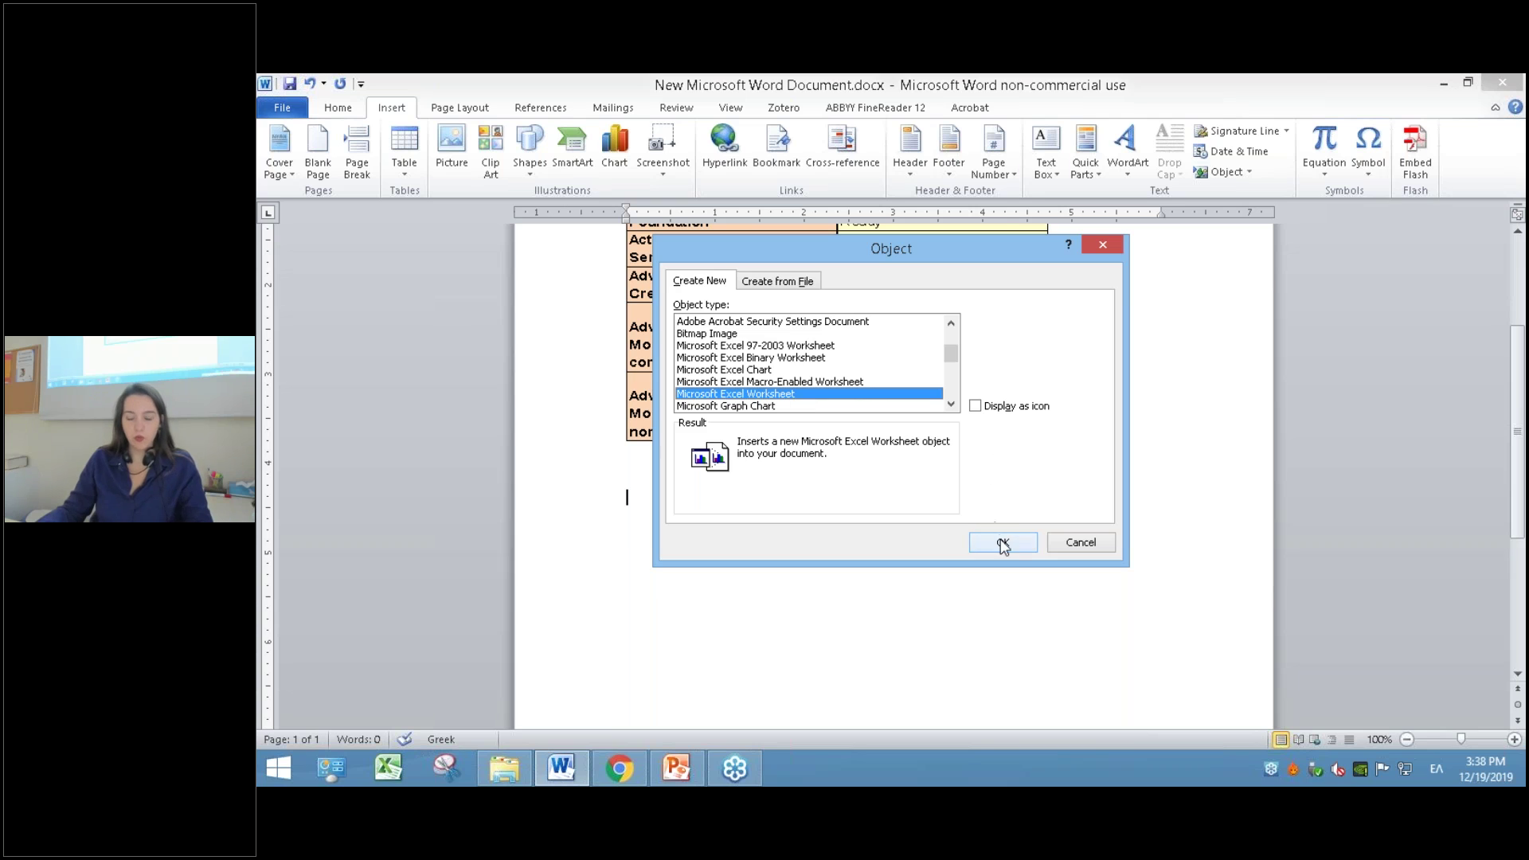
left_click(1002, 545)
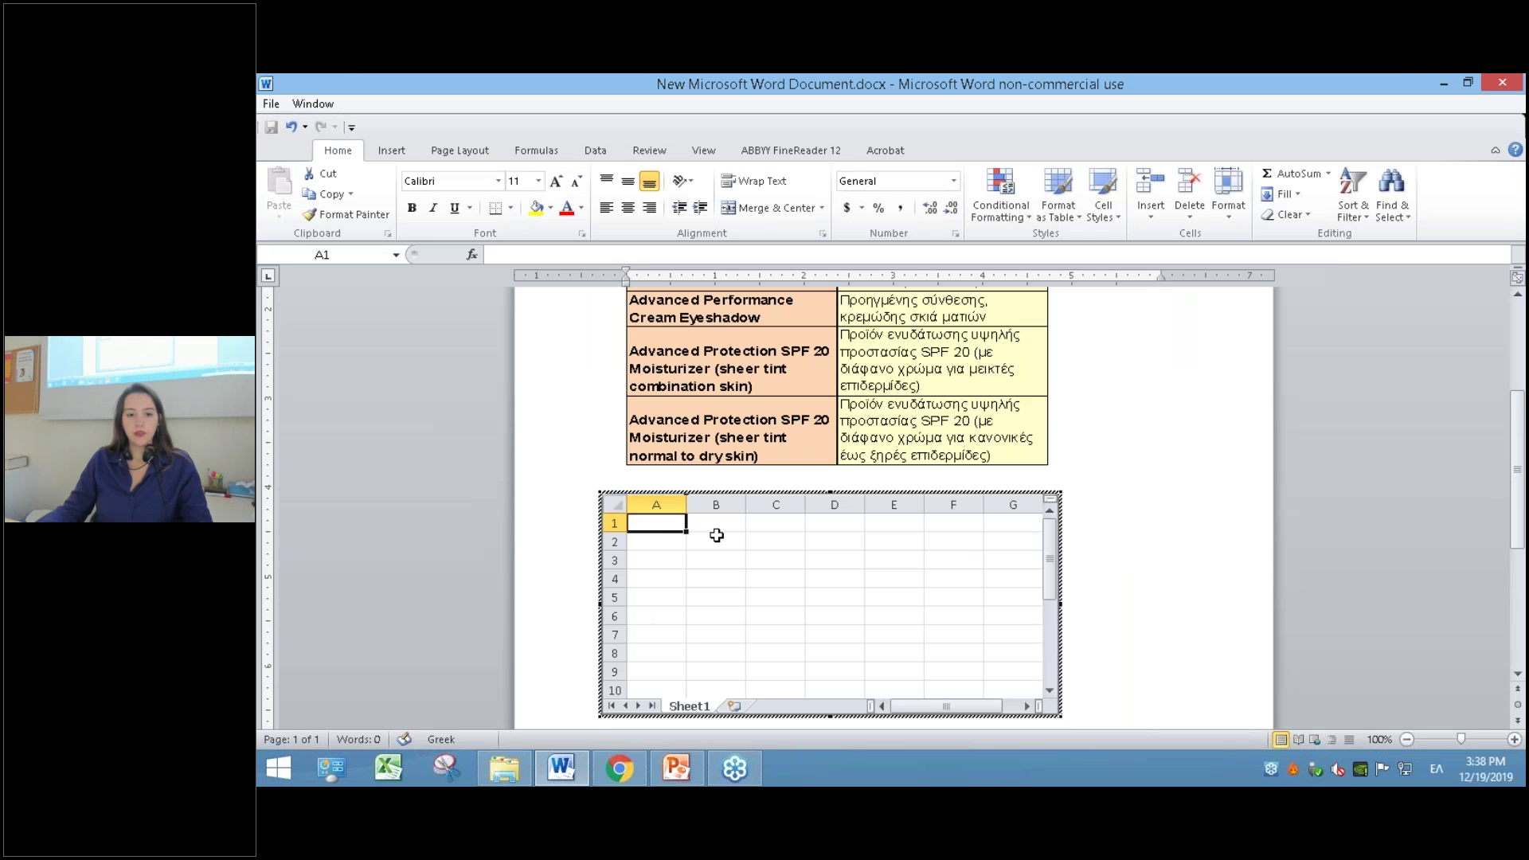
- Enter the sample text ρσυρτυ in cell B4 and δητ in cell D8 of the embedded worksheet
left_click(764, 600)
left_click(706, 580)
type("ρσυρτυ")
left_click(945, 585)
left_click(828, 656)
type("δητ")
left_click(901, 611)
left_click(952, 650)
scroll(984, 634, "down", 1)
scroll(996, 625, "down", 2)
scroll(1004, 622, "up", 3)
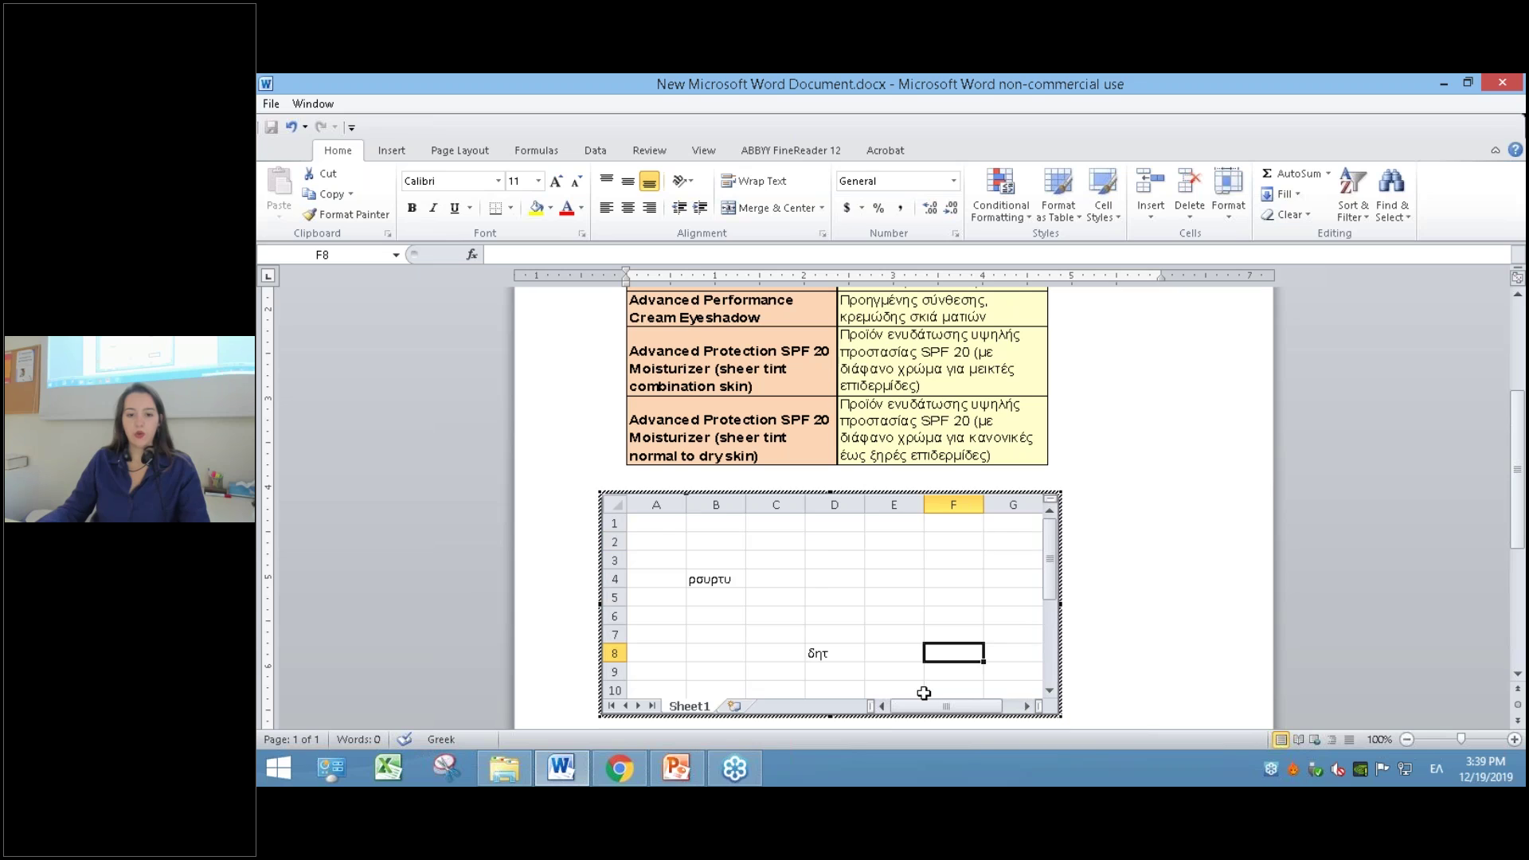
- Clear the sample text from cells D8 and B4 of the embedded worksheet
mouse_move(939, 707)
left_mouse_down()
mouse_move(975, 708)
mouse_move(912, 705)
left_mouse_up()
left_click(818, 649)
key("BackSpace")
left_click(717, 579)
key("BackSpace")
left_click_drag(908, 707, 926, 707)
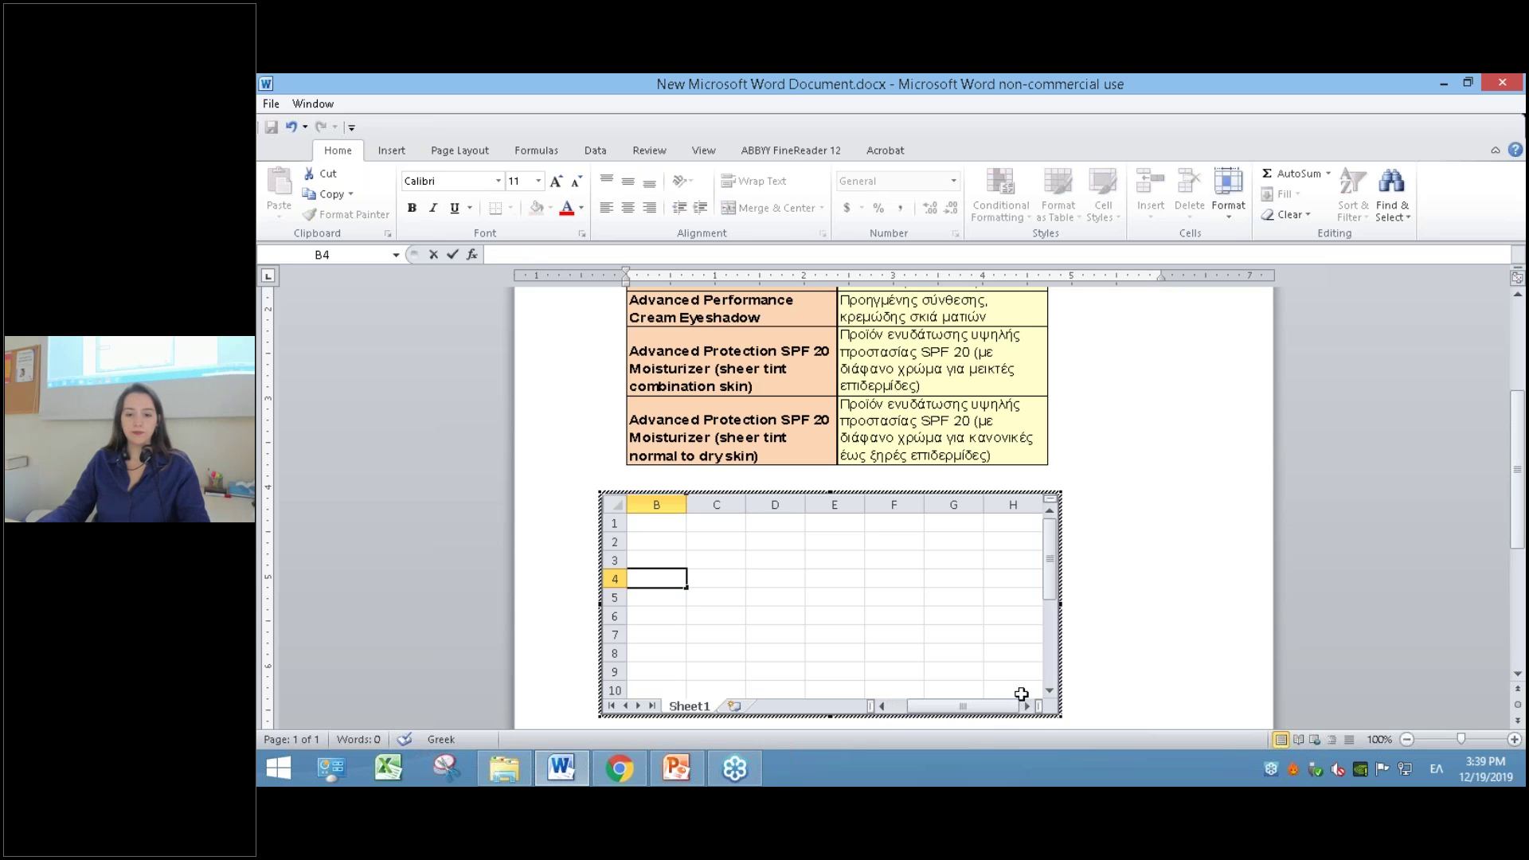
- Leave the embedded blank worksheet below the glossary table and reopen it for editing in the document
left_click(767, 379)
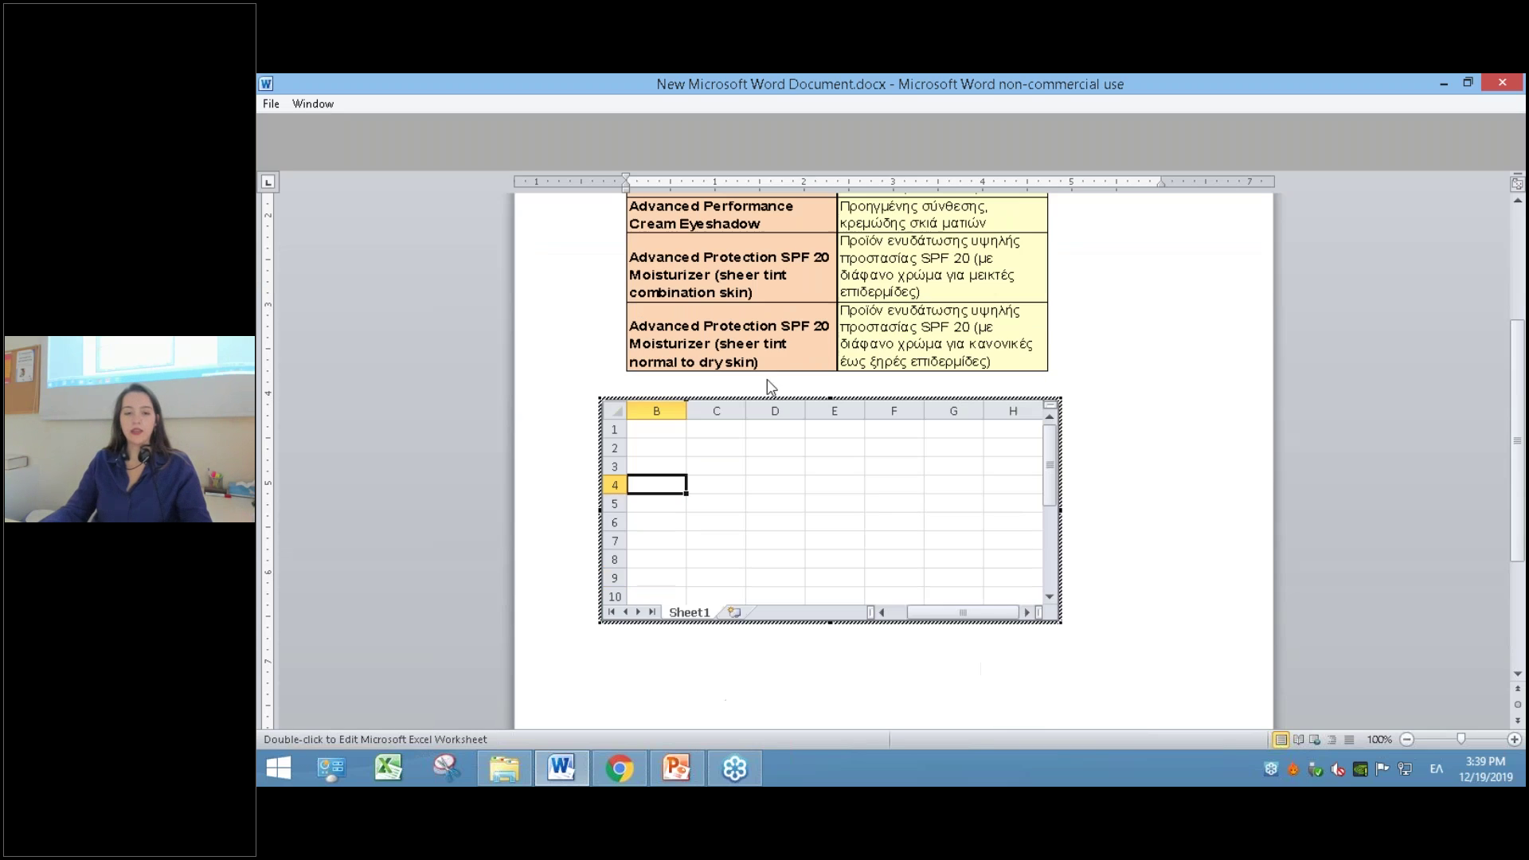
double_click(762, 586)
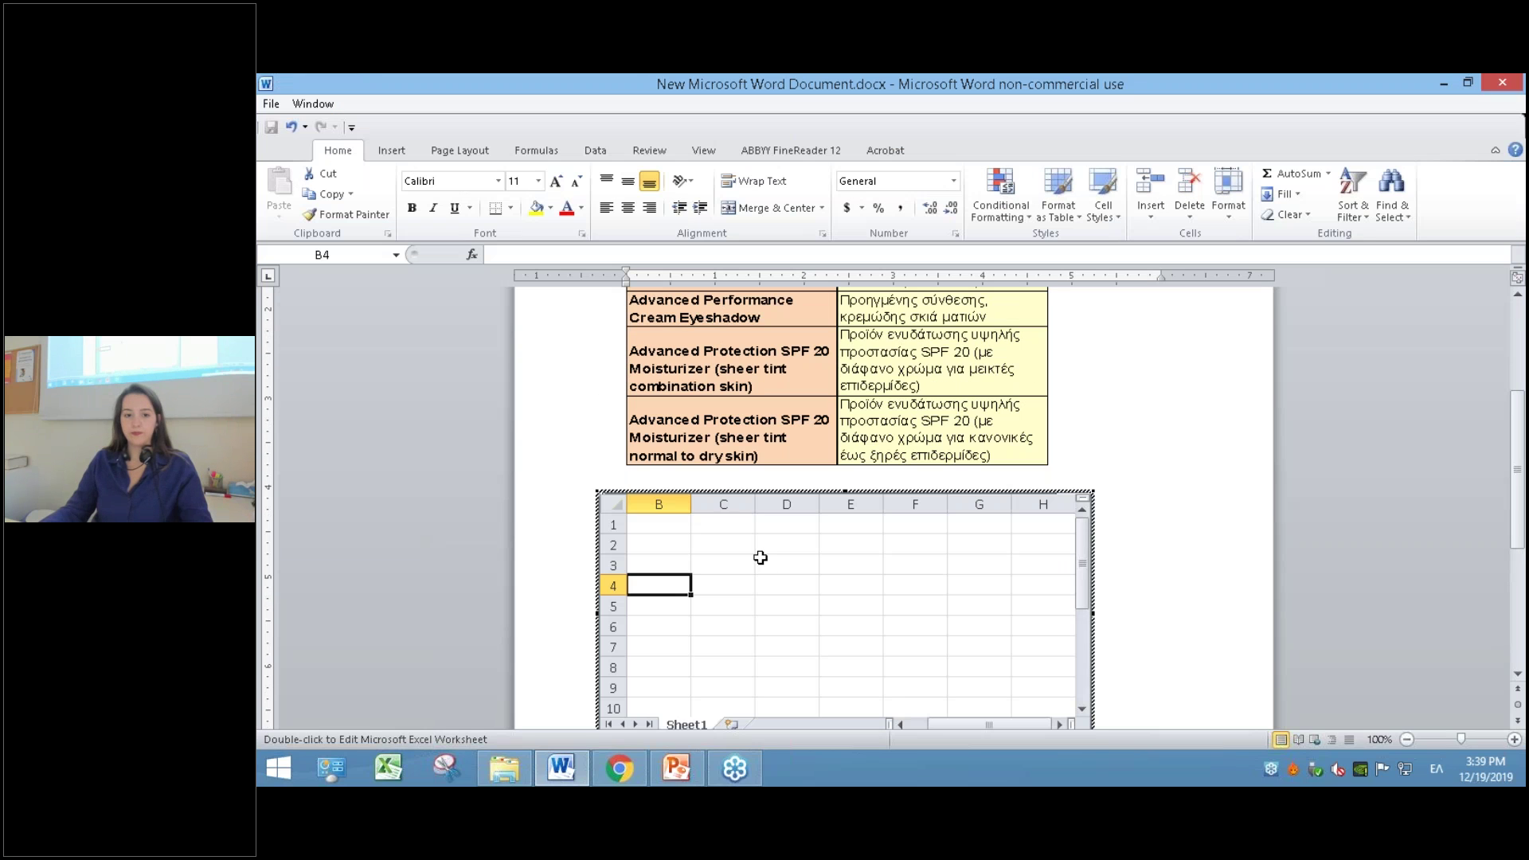
left_click(758, 81)
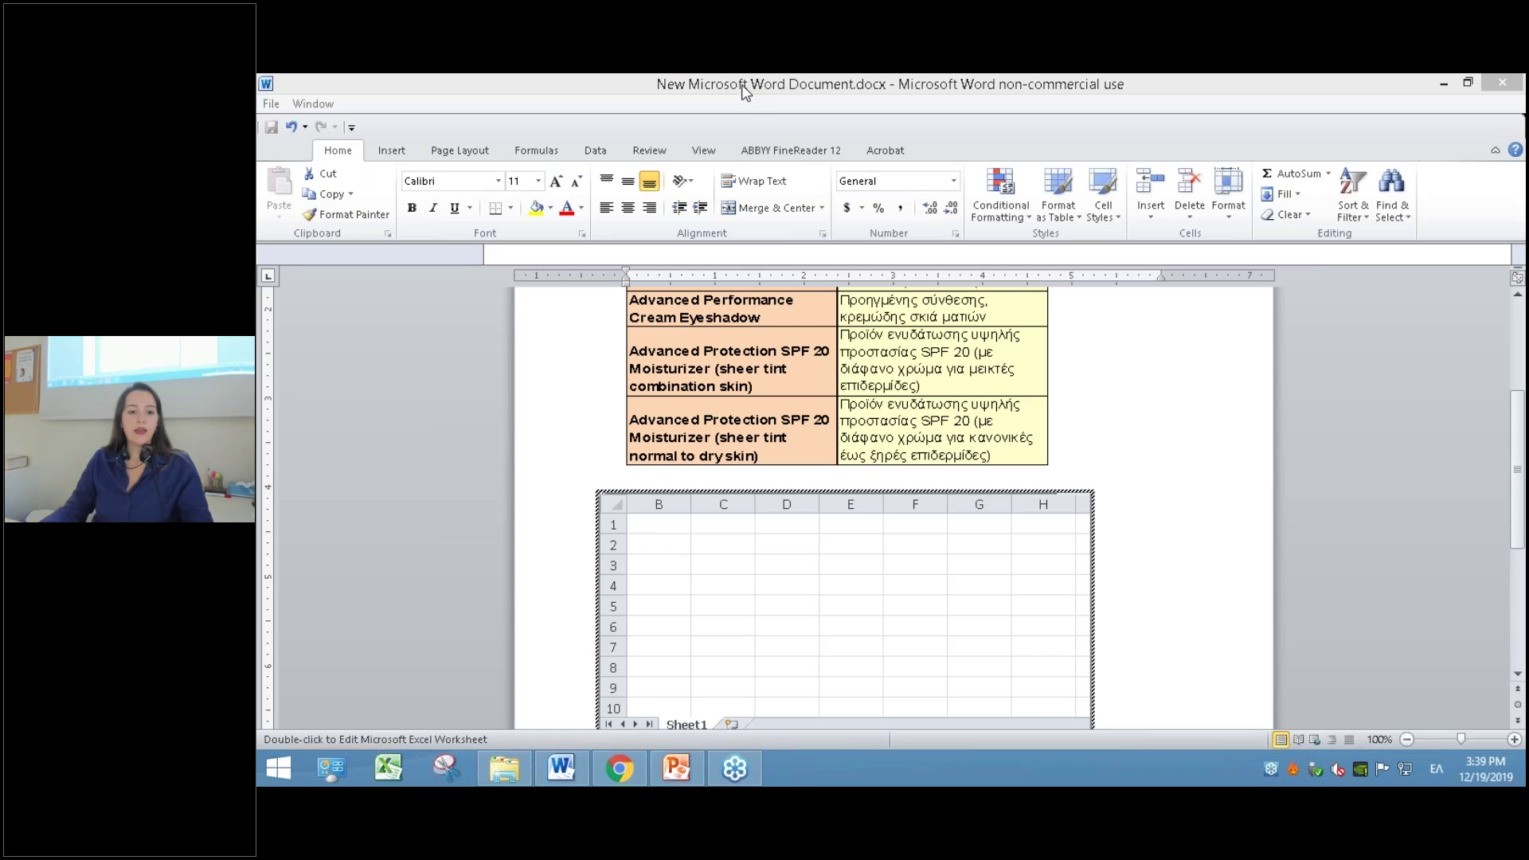
- Switch to the PowerPoint presentation and show the Βοηθήματα Μετάφρασης slide with its web link
left_click(676, 768)
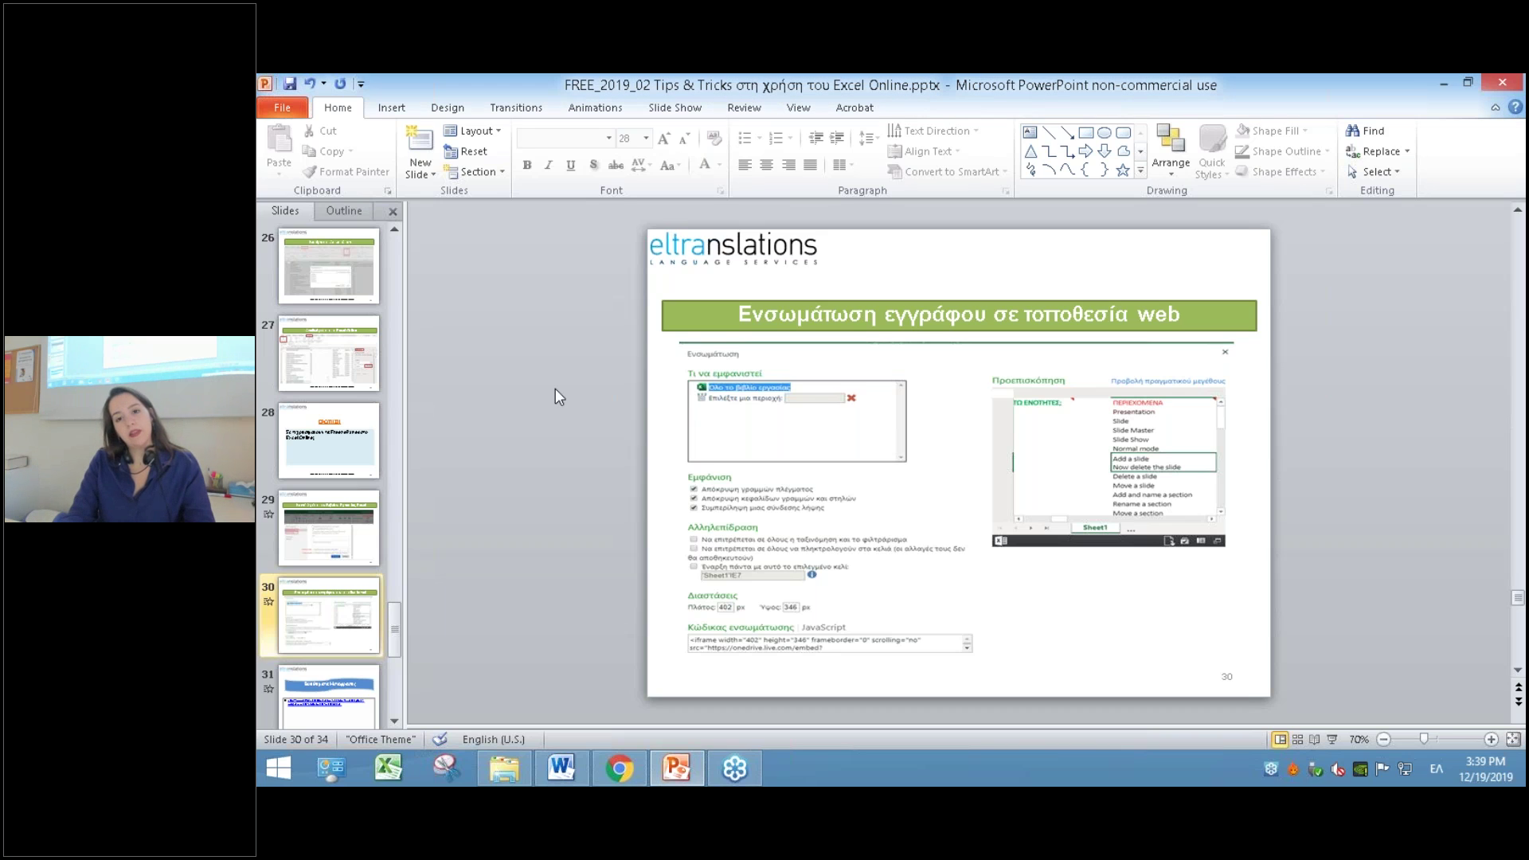
scroll(556, 389, "down", 1)
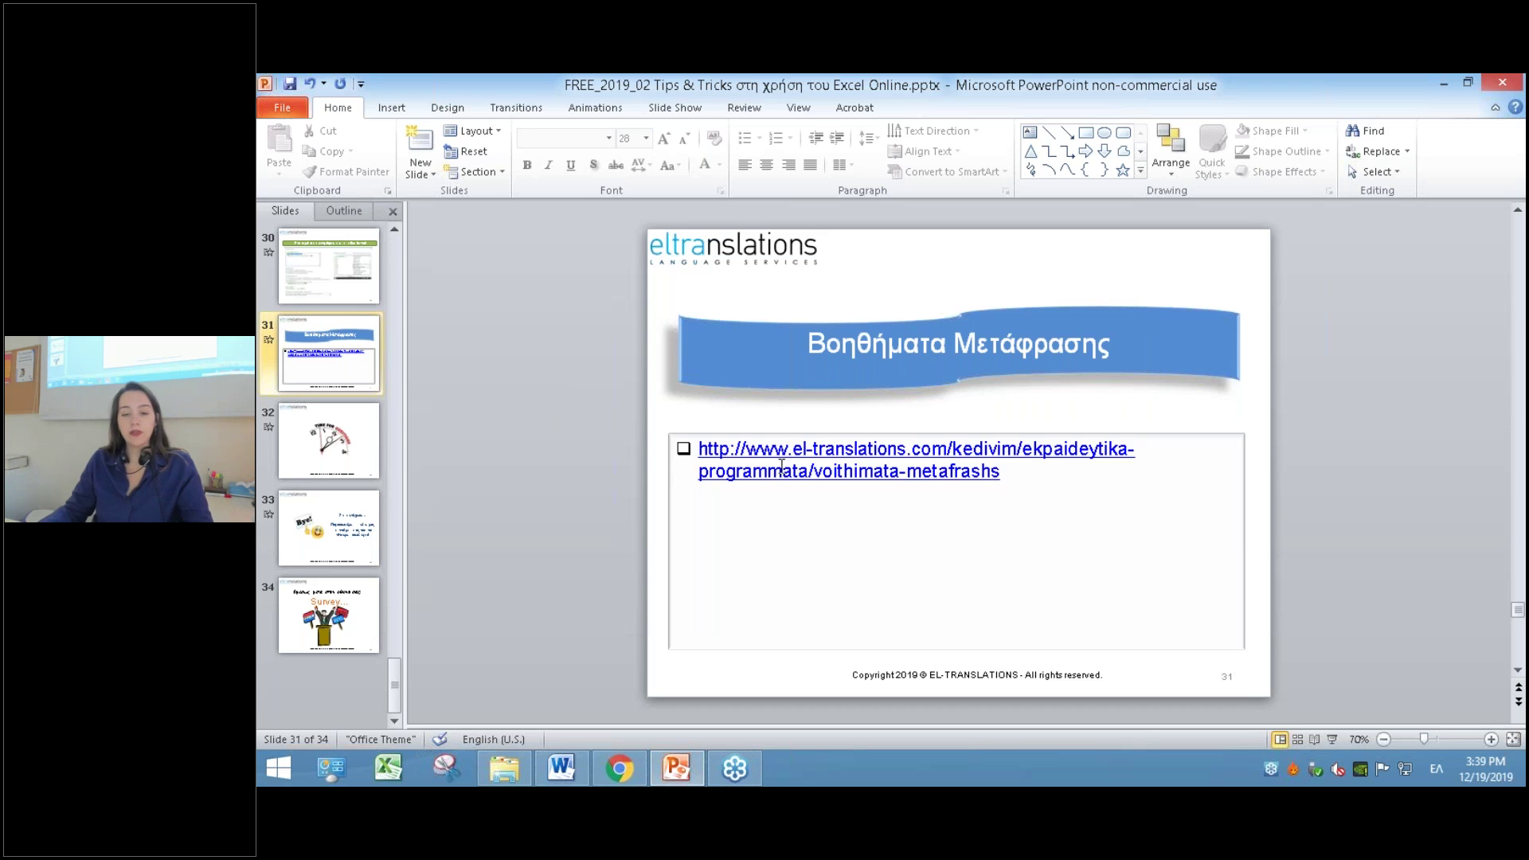
left_click(863, 468)
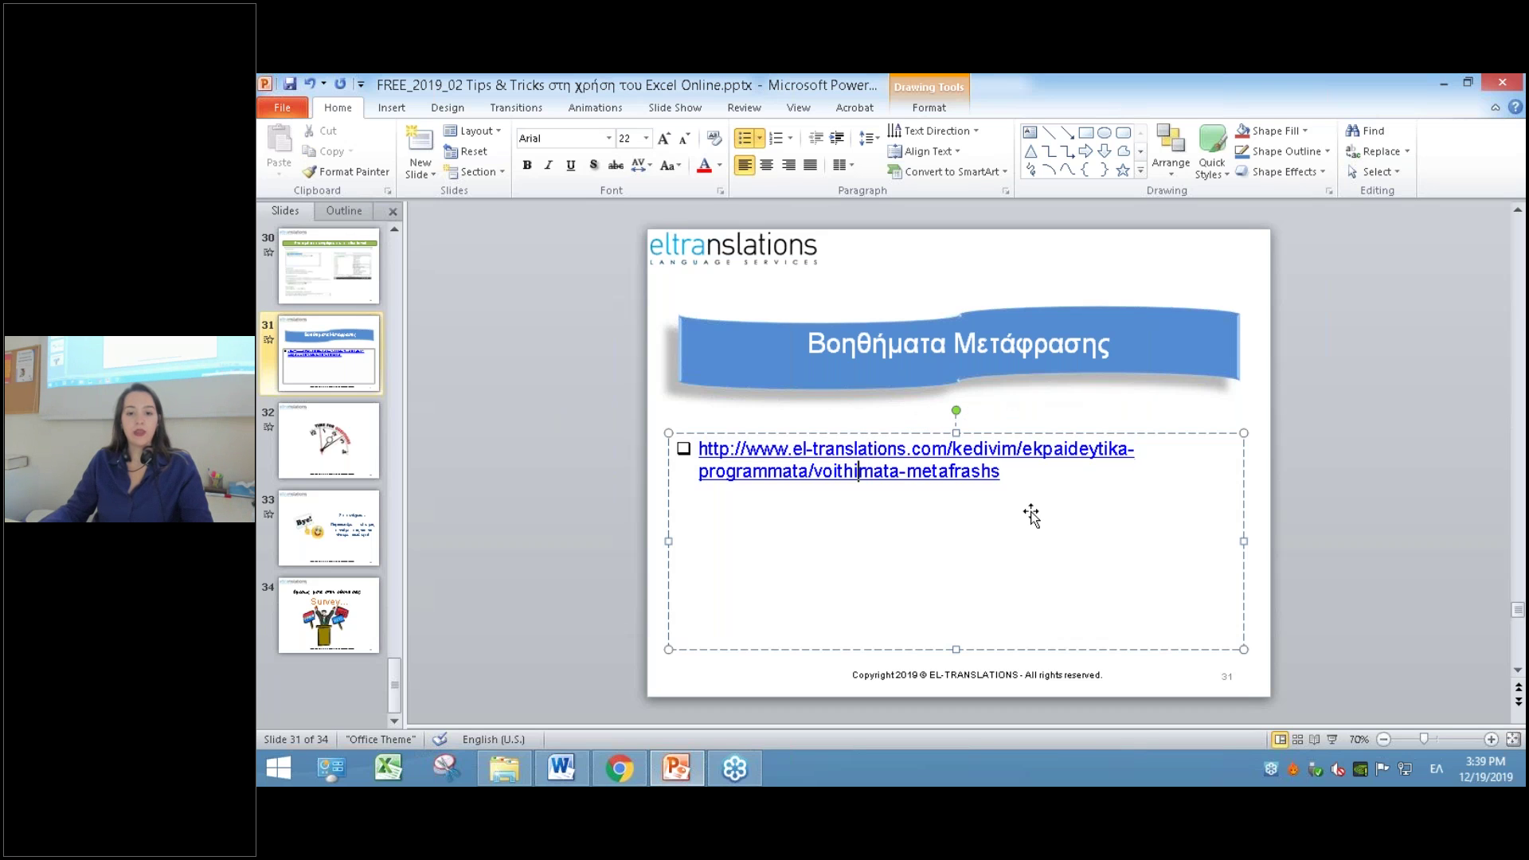
- Switch to Chrome and examine the EL-Translations page of free translation aids, from Lightshot down to the WorkFlowy webinar title
key("alt+Tab")
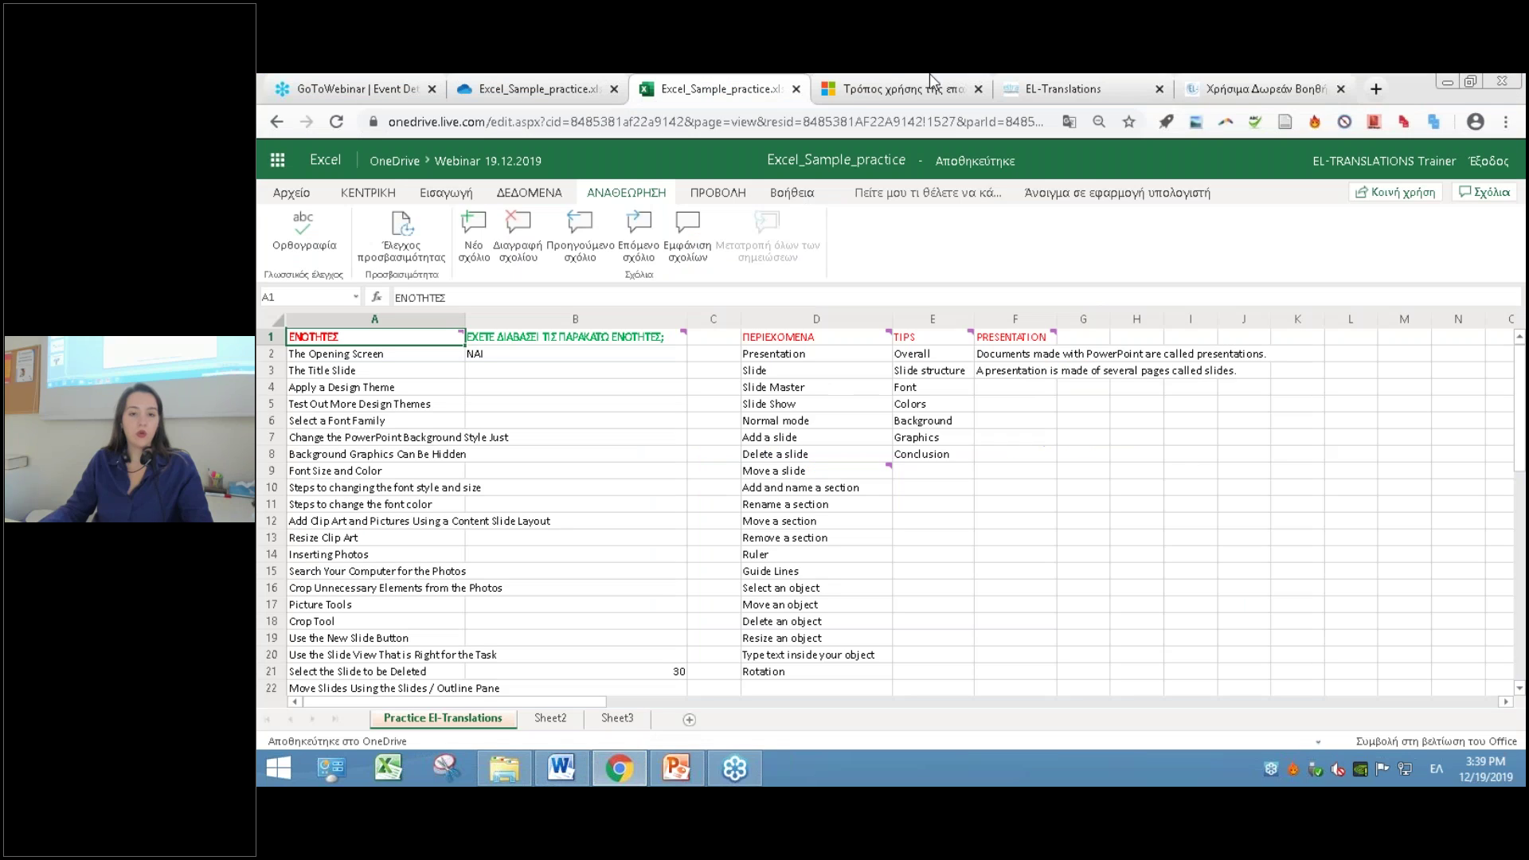
left_click(1219, 76)
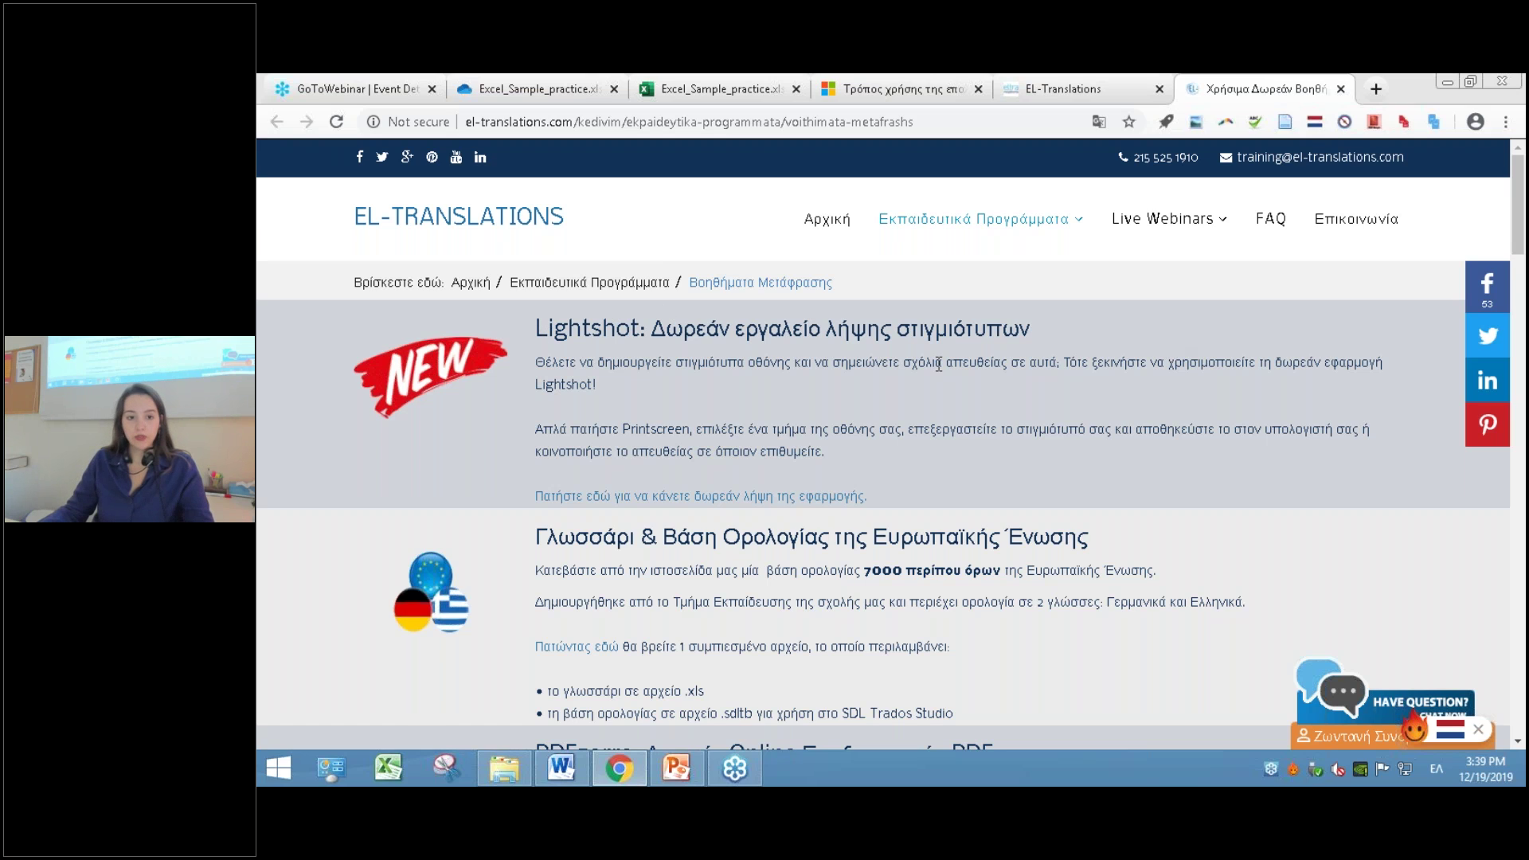
scroll(846, 368, "down", 3)
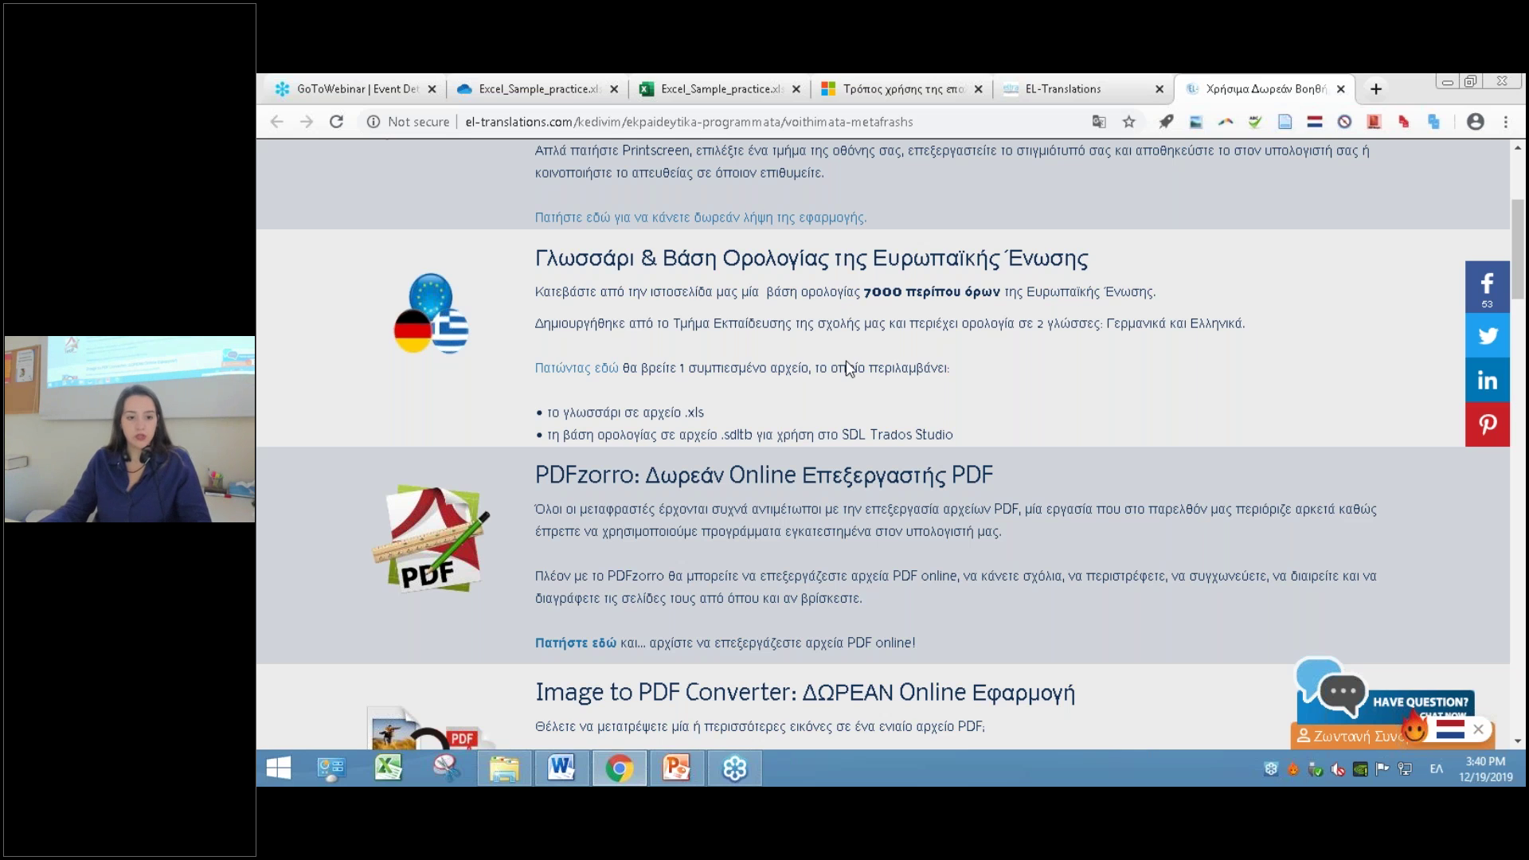
scroll(850, 368, "down", 3)
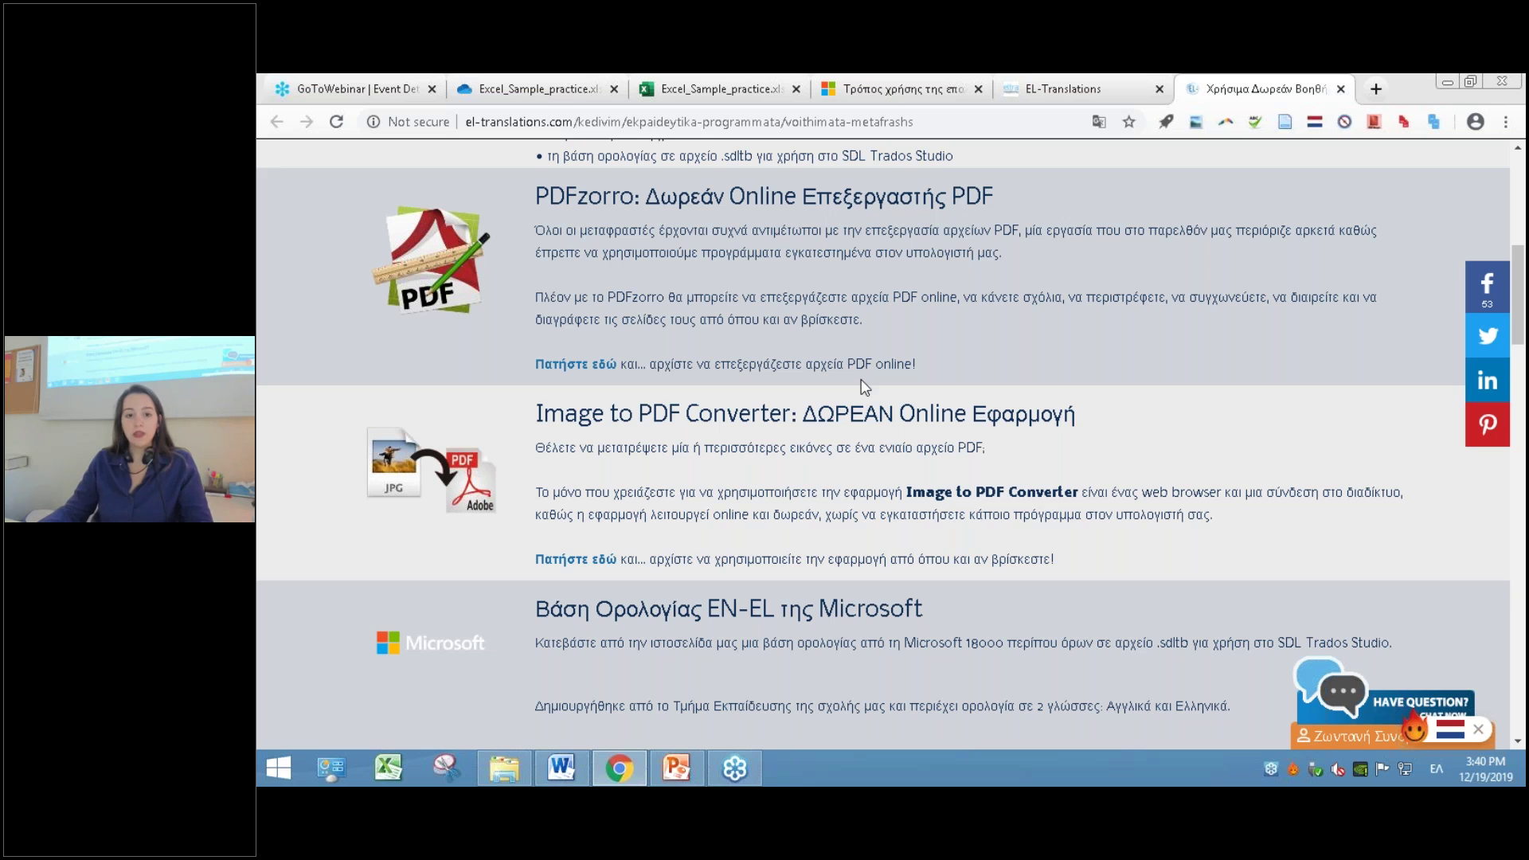
scroll(865, 389, "down", 2)
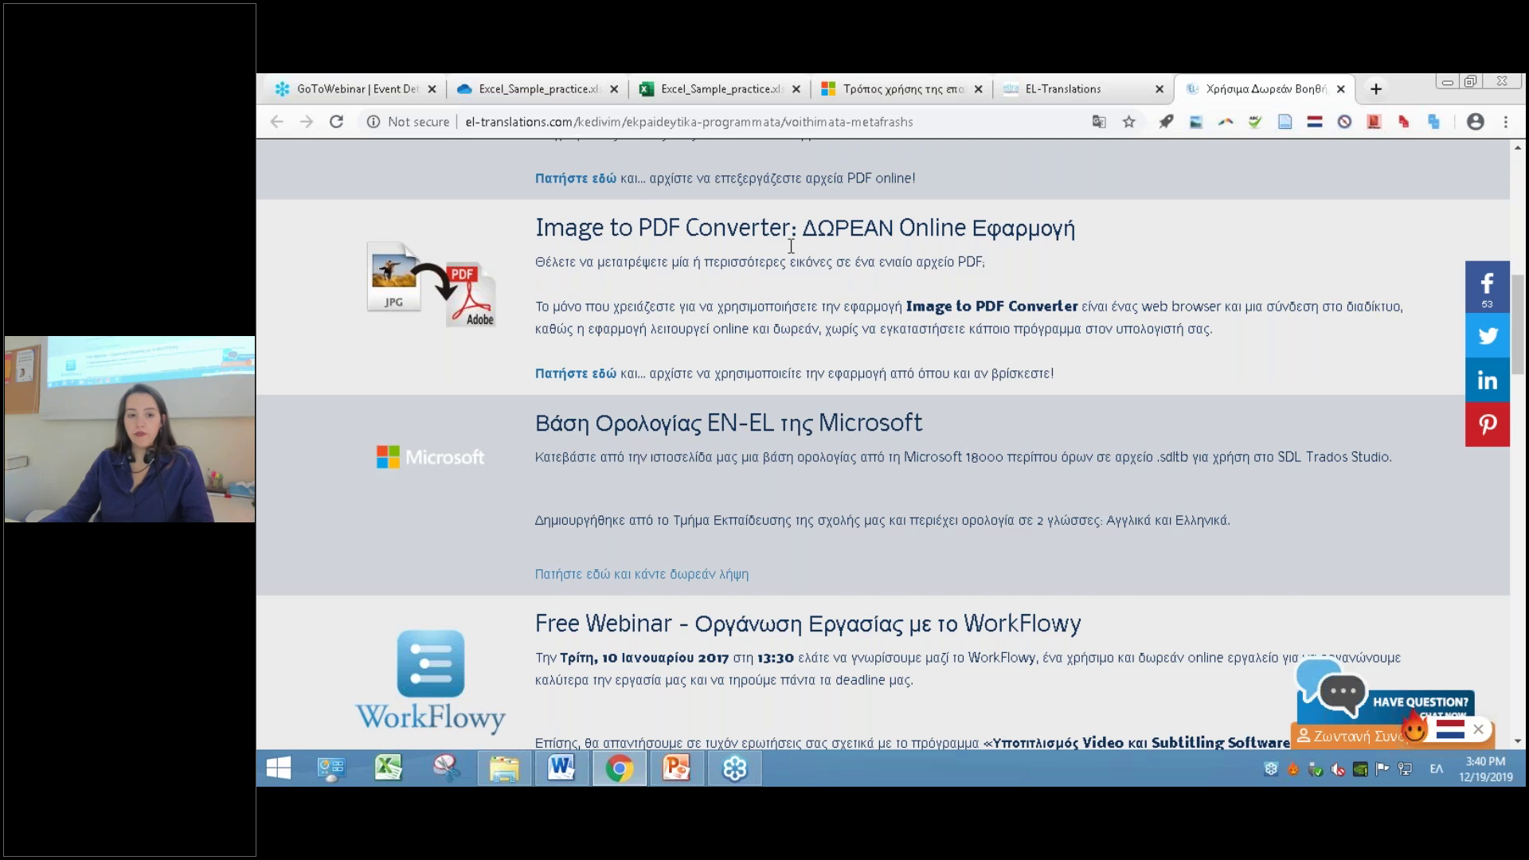
scroll(791, 246, "down", 2)
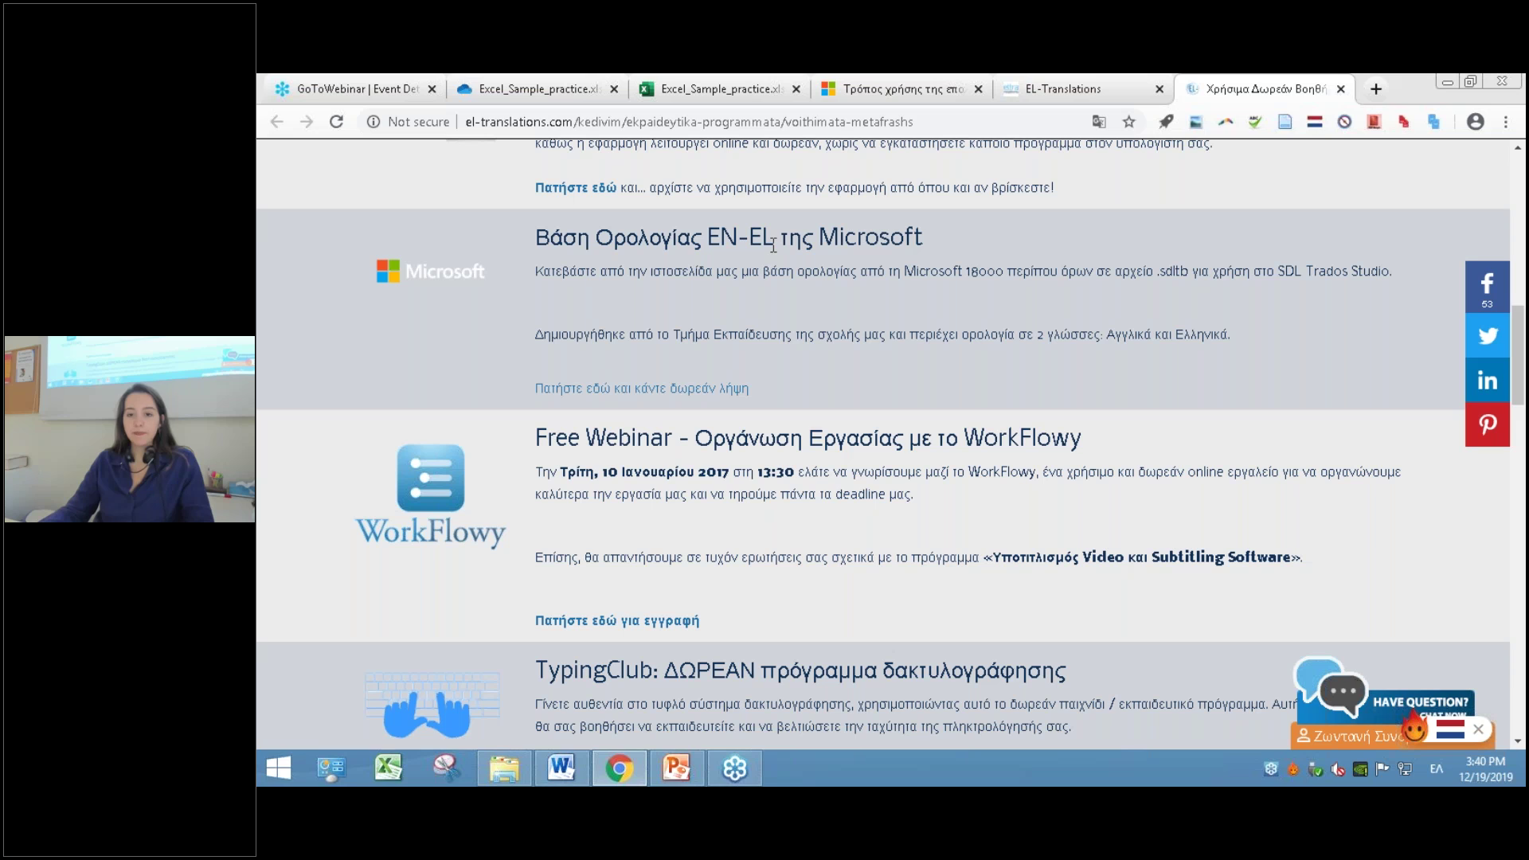
scroll(774, 245, "down", 2)
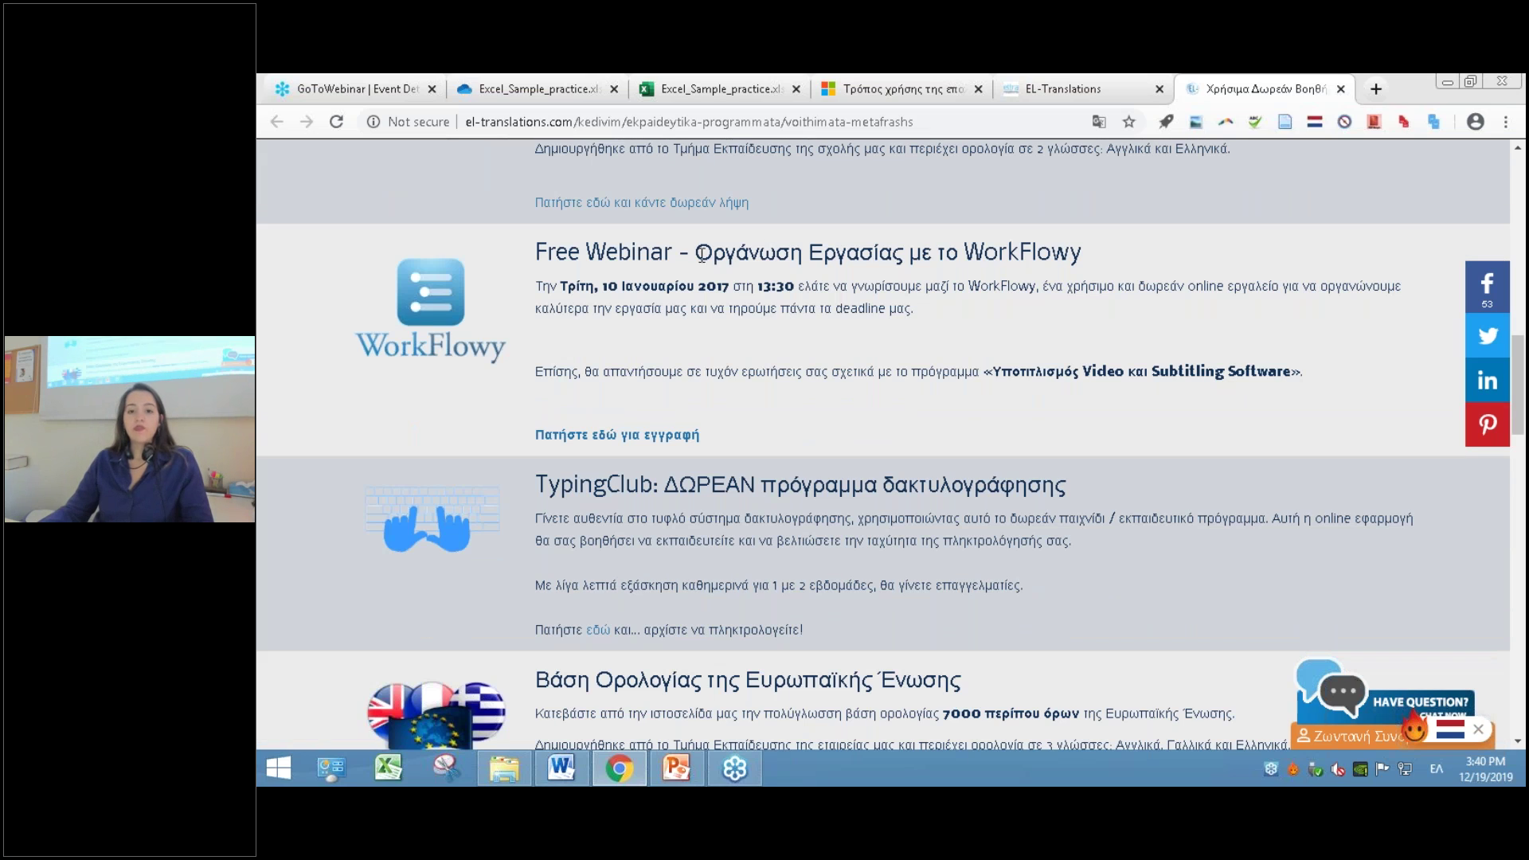
left_click_drag(777, 252, 1079, 252)
left_click(1084, 254)
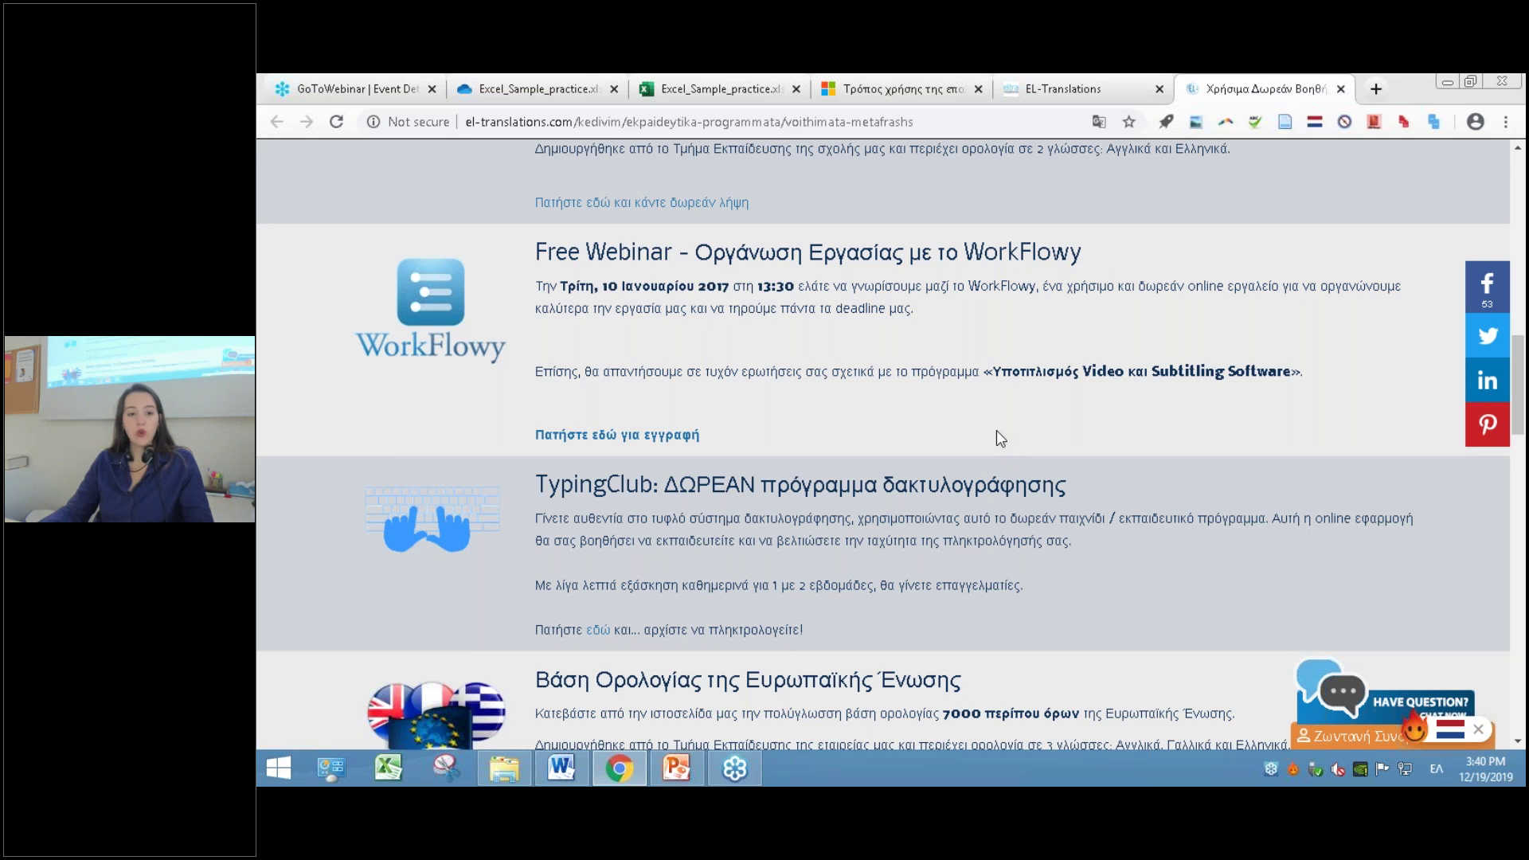
- Examine the TypingClub, EU terminology base and EU translation memory entries, including the file formats the EU memory offers
scroll(996, 430, "down", 2)
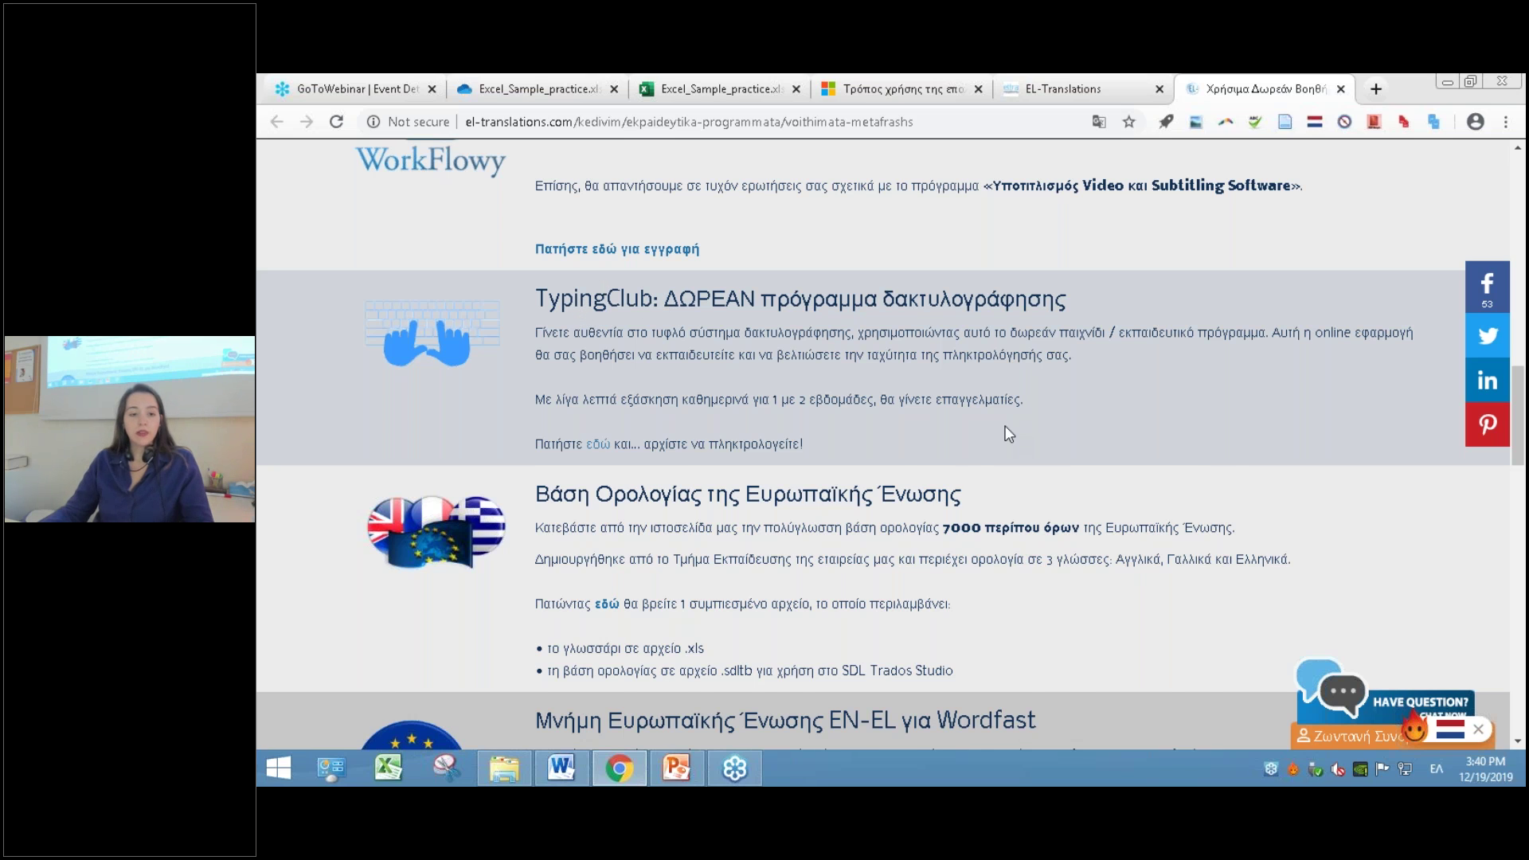
scroll(1009, 434, "down", 2)
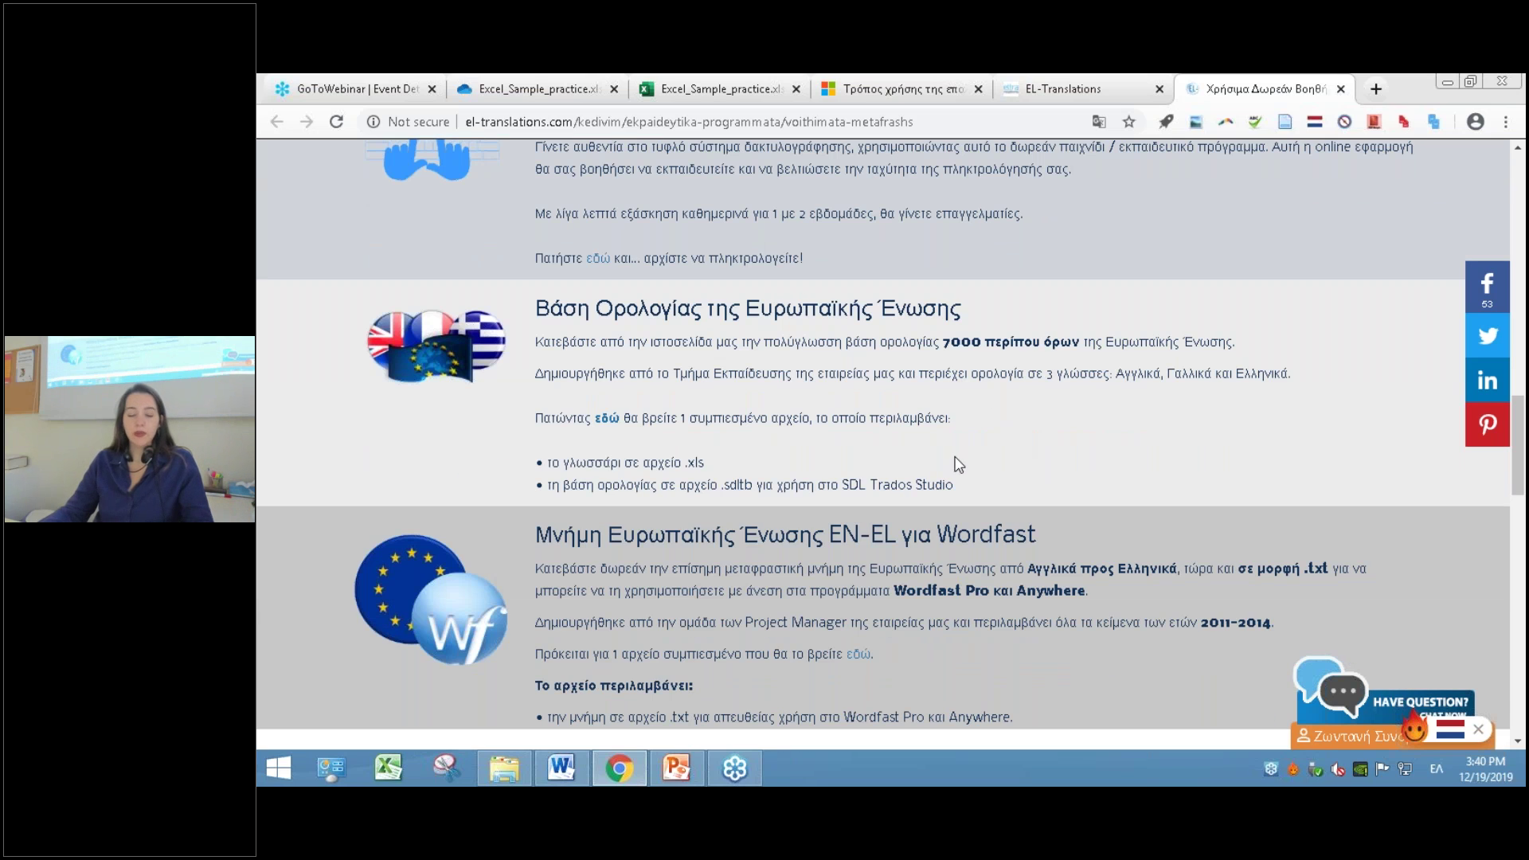
scroll(879, 395, "down", 3)
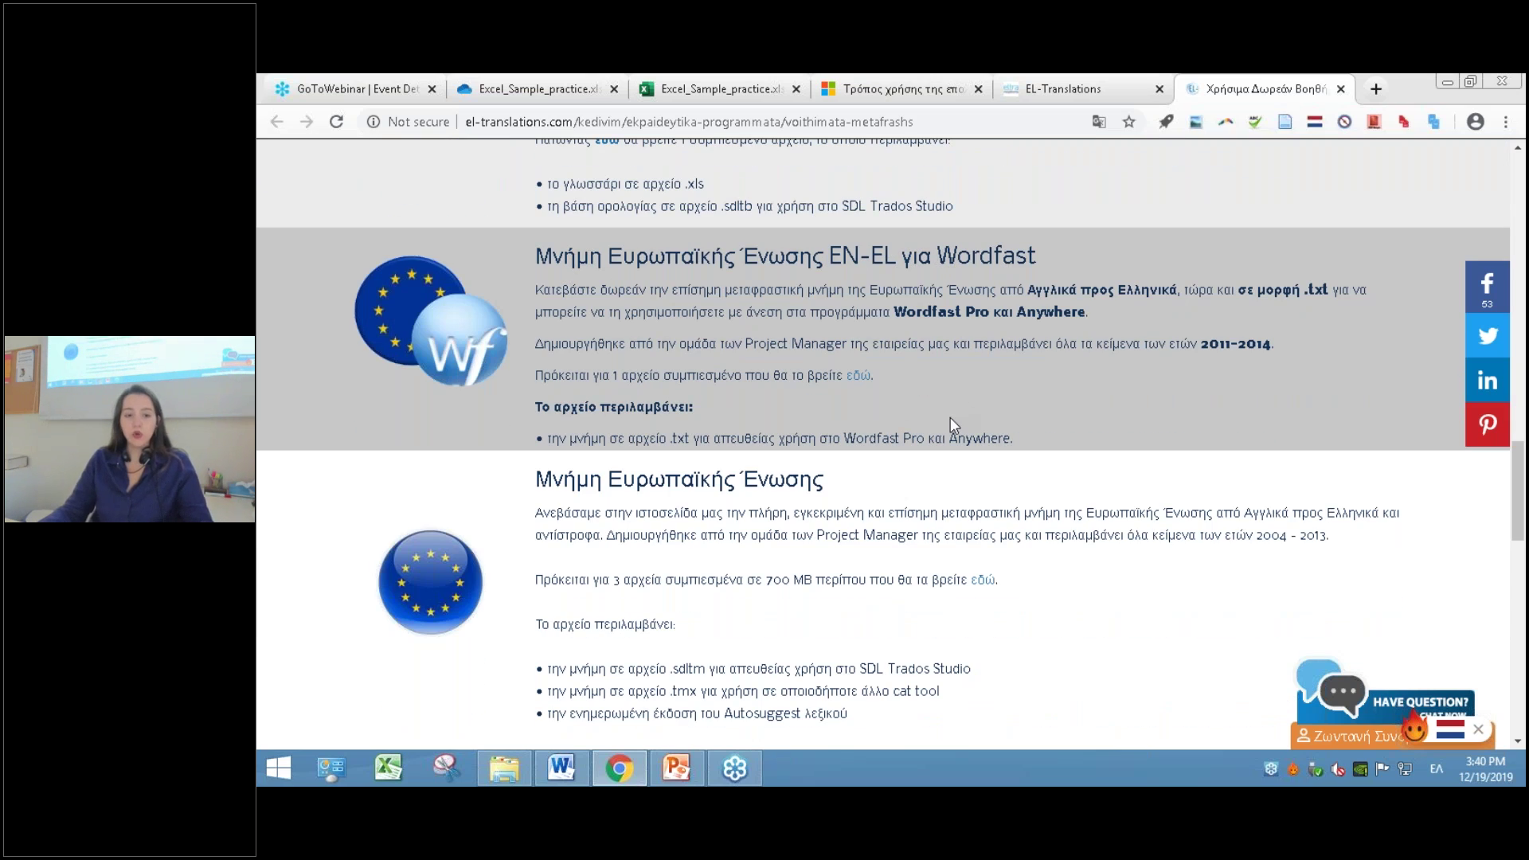
scroll(940, 414, "down", 2)
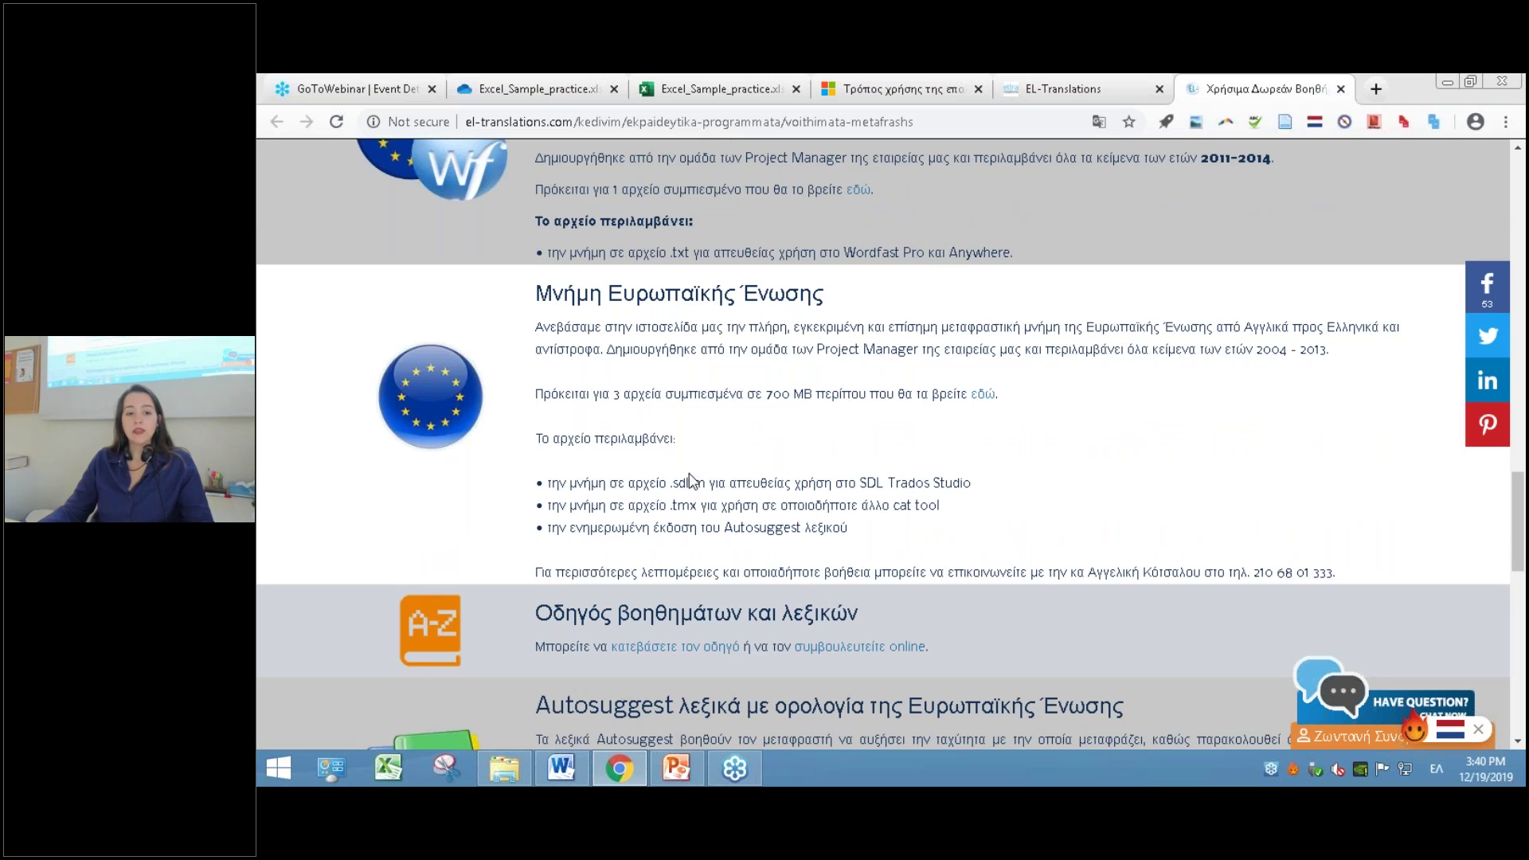
left_click_drag(674, 485, 809, 528)
left_click(808, 528)
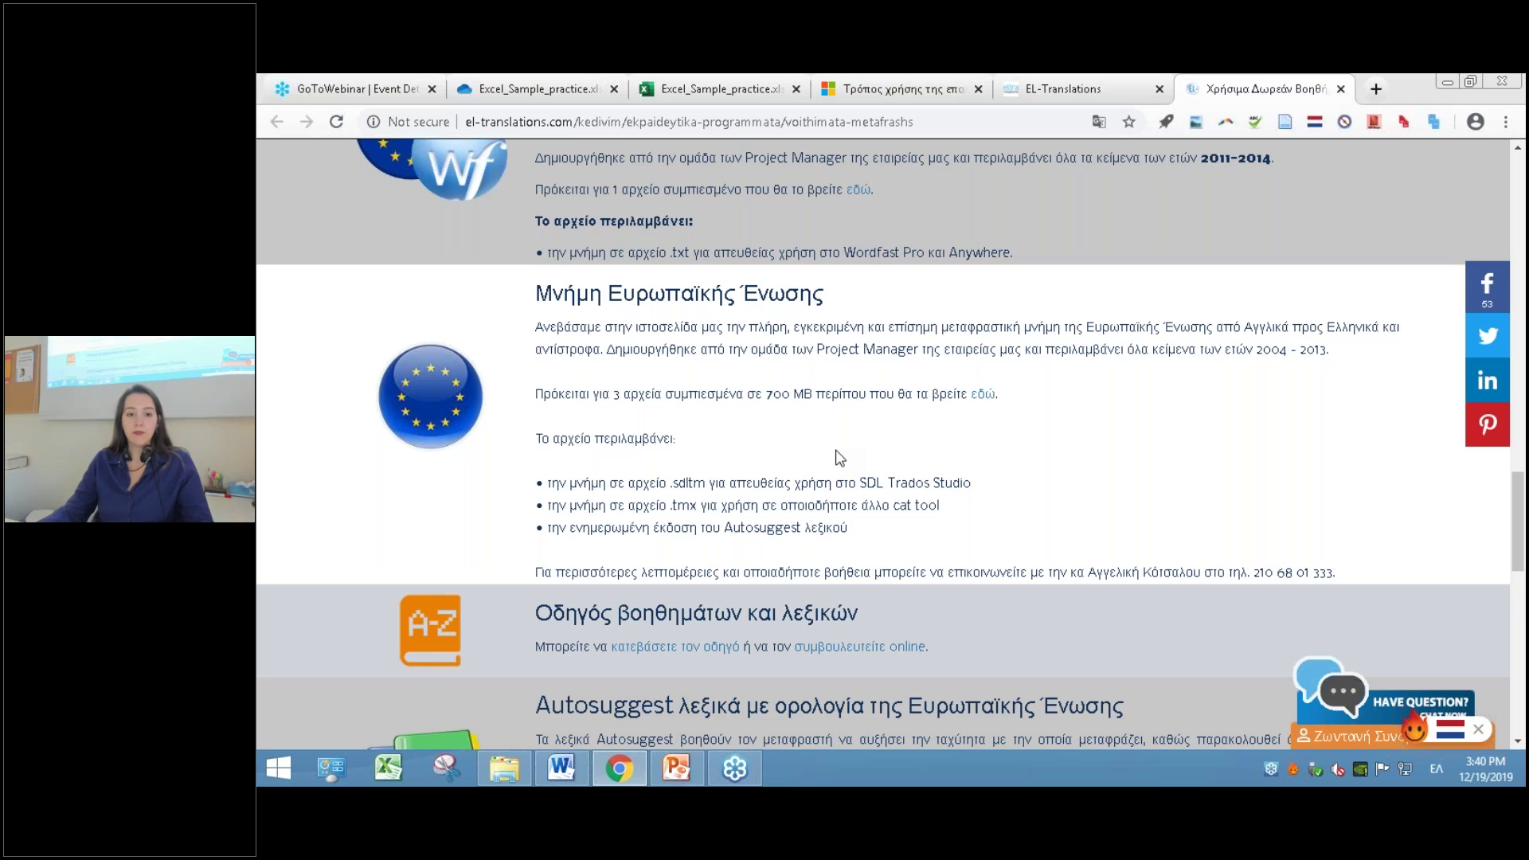
- Examine the dictionary guide, the Autosuggest dictionaries and the legal text templates through to the last entry, the German Autosuggest dictionaries
scroll(838, 455, "down", 3)
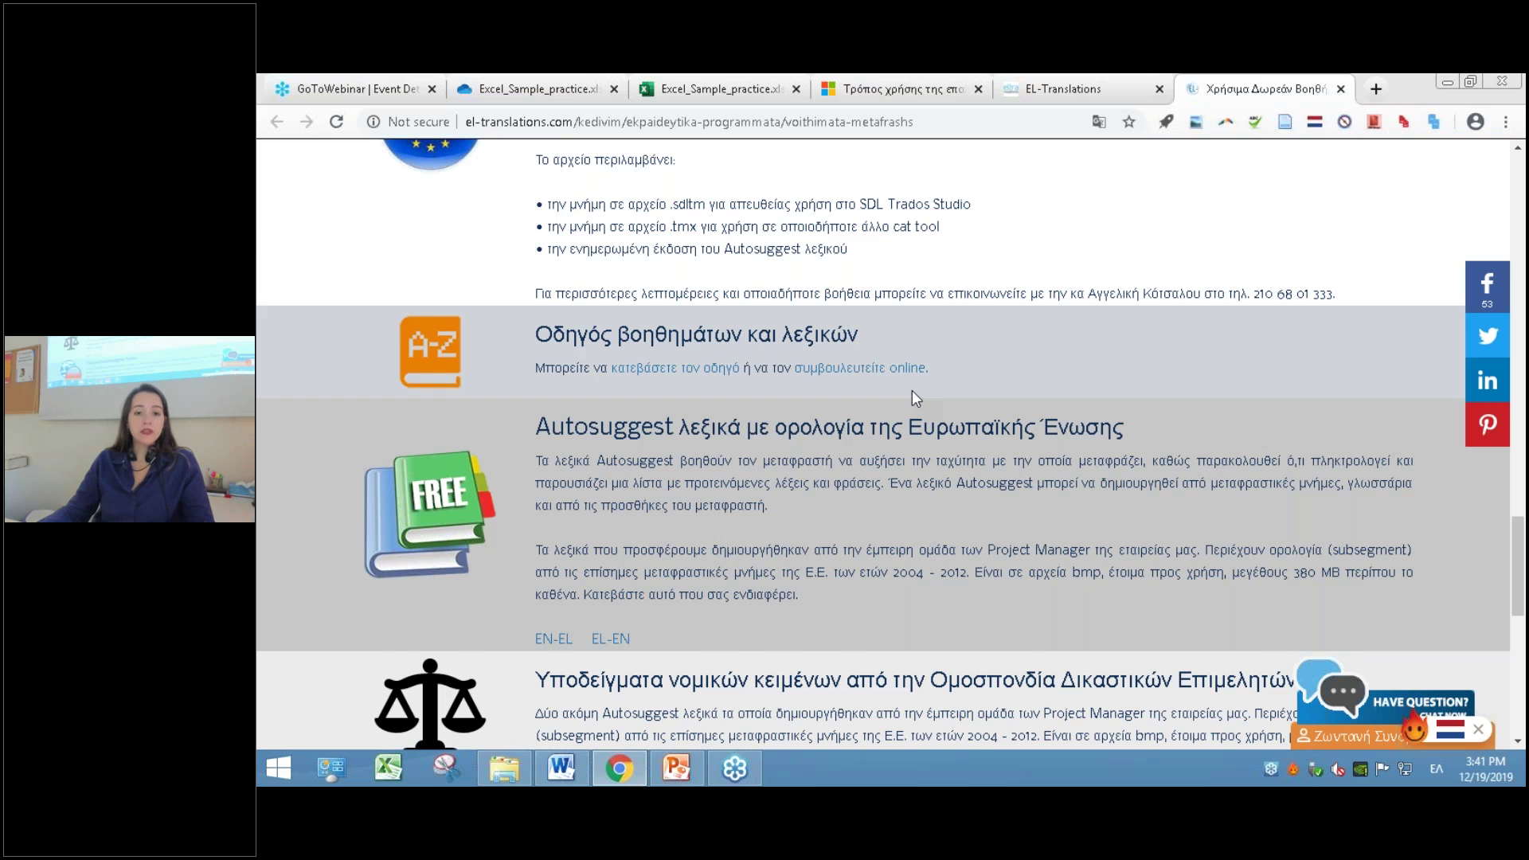
scroll(911, 397, "down", 2)
scroll(911, 398, "down", 2)
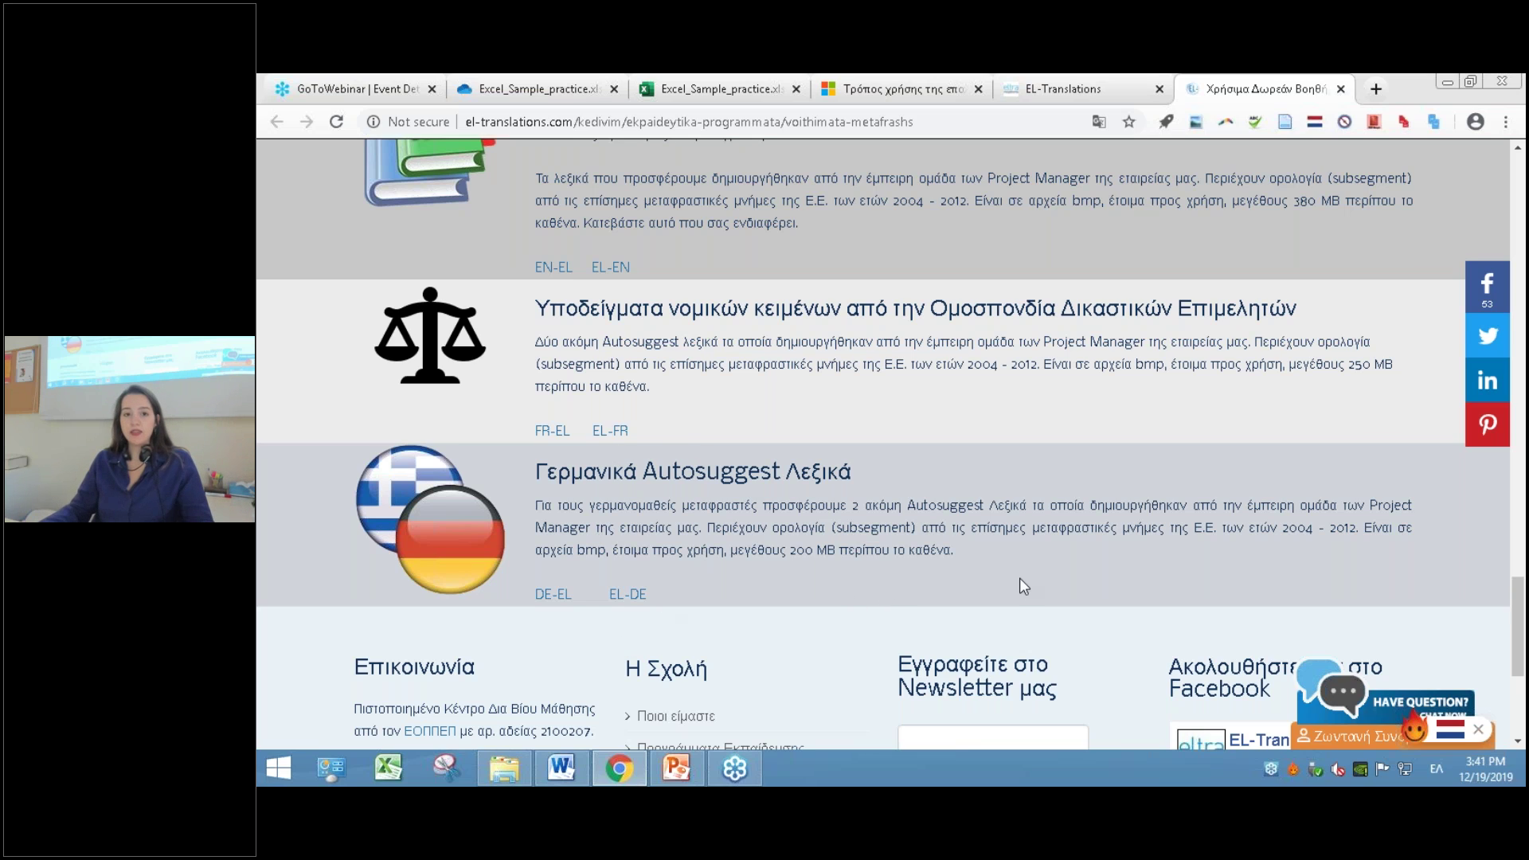
- Return to the PowerPoint presentation and advance to slide 32, Time for Questions
left_click(676, 769)
key("Page_Down")
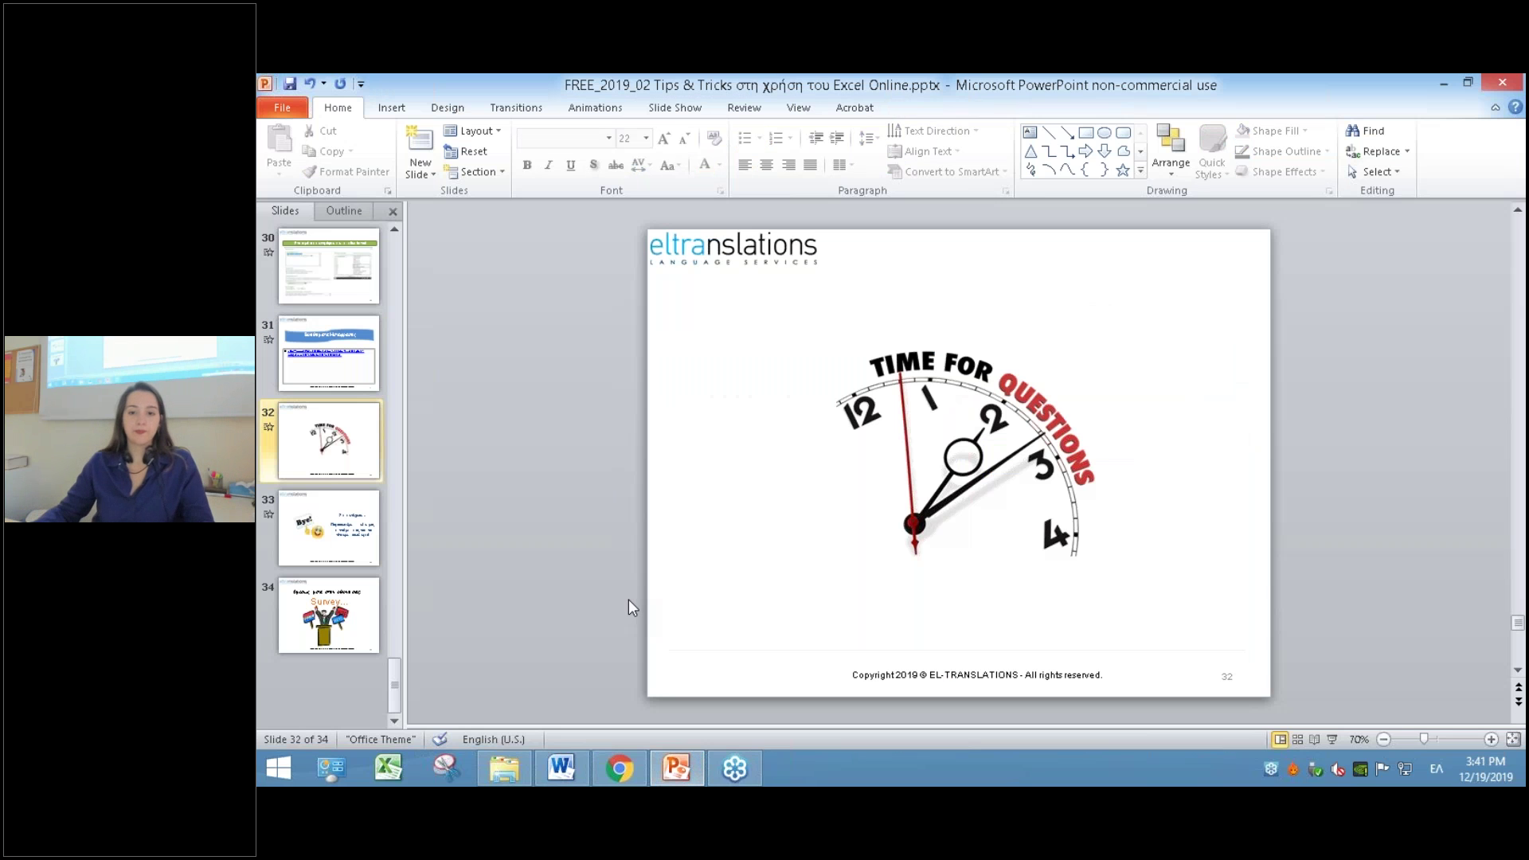